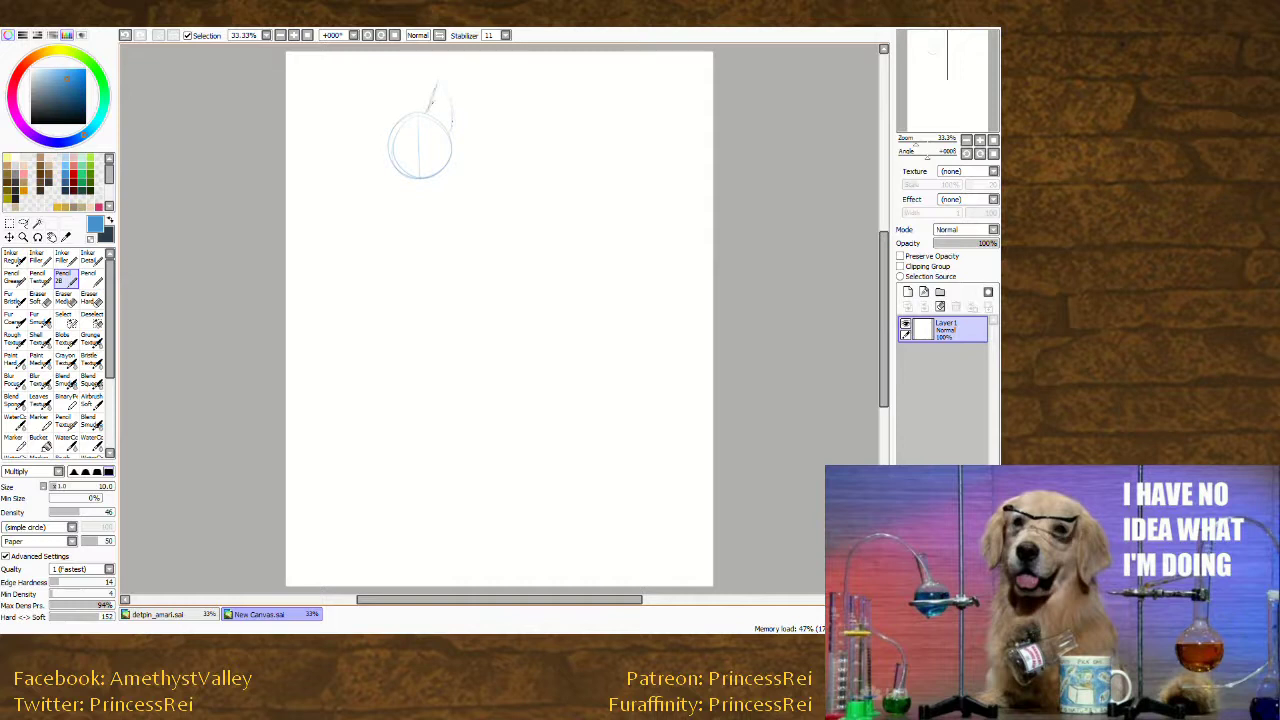
# Sketch the two pointed ears and the cheeks and chin around the head circle with the Pencil 2B brush.
pyautogui.moveTo(447, 97); pyautogui.dragTo(452, 123)
pyautogui.moveTo(401, 113); pyautogui.dragTo(376, 97)
pyautogui.moveTo(409, 116)
pyautogui.mouseDown()
pyautogui.moveTo(425, 114)
pyautogui.moveTo(454, 157)
pyautogui.mouseUp()
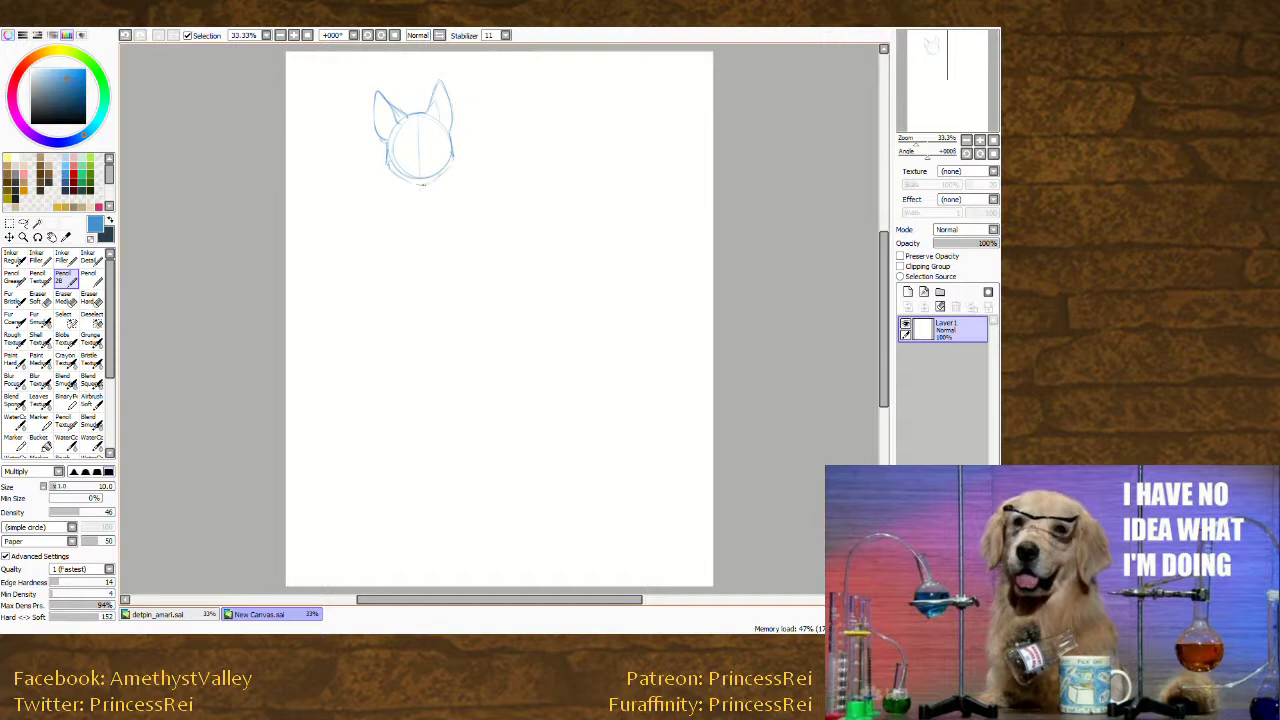
pyautogui.moveTo(452, 155); pyautogui.dragTo(445, 171)
# Erase the circle's lower edge and the vertical guide line inside the head with the hard eraser.
pyautogui.click(91, 297)
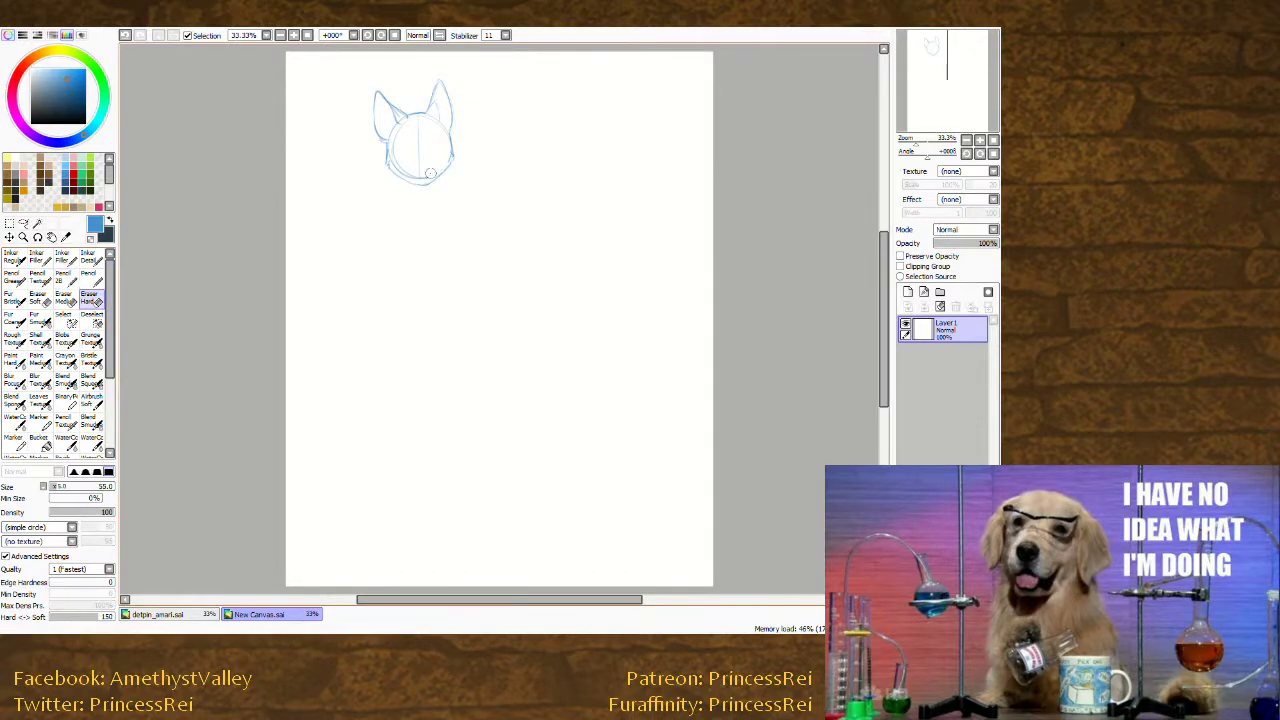
pyautogui.moveTo(430, 173)
pyautogui.mouseDown()
pyautogui.moveTo(405, 170)
pyautogui.moveTo(396, 152)
pyautogui.moveTo(420, 150)
pyautogui.moveTo(417, 130)
pyautogui.mouseUp()
pyautogui.moveTo(290, 204)
pyautogui.mouseDown()
pyautogui.moveTo(261, 317)
pyautogui.moveTo(263, 385)
pyautogui.mouseUp()
pyautogui.click(64, 279)
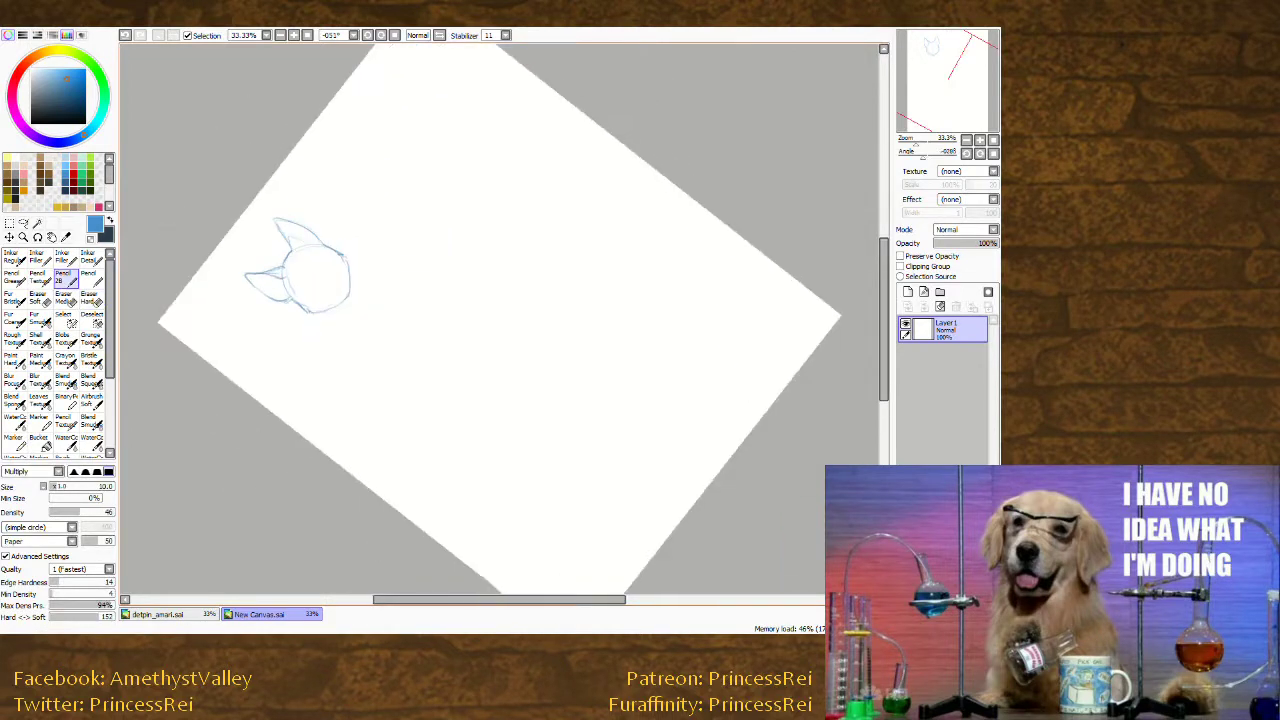
# Lasso the right-hand ear and transform it so that it tilts further outward from the head.
pyautogui.click(24, 223)
pyautogui.moveTo(285, 255)
pyautogui.mouseDown()
pyautogui.moveTo(320, 250)
pyautogui.moveTo(312, 217)
pyautogui.moveTo(243, 233)
pyautogui.moveTo(291, 224)
pyautogui.mouseUp()
pyautogui.hotkey('ctrl', 't')
pyautogui.press('Return')
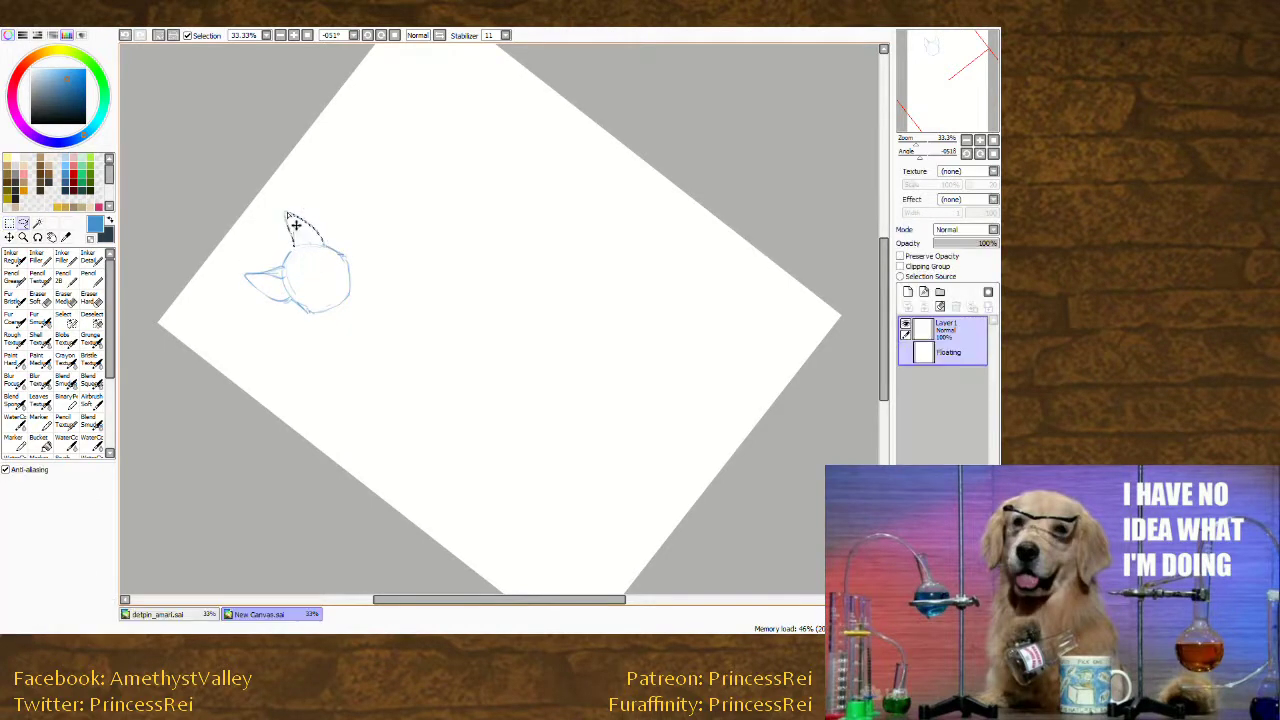
pyautogui.moveTo(919, 144); pyautogui.dragTo(914, 144)
pyautogui.click(993, 142)
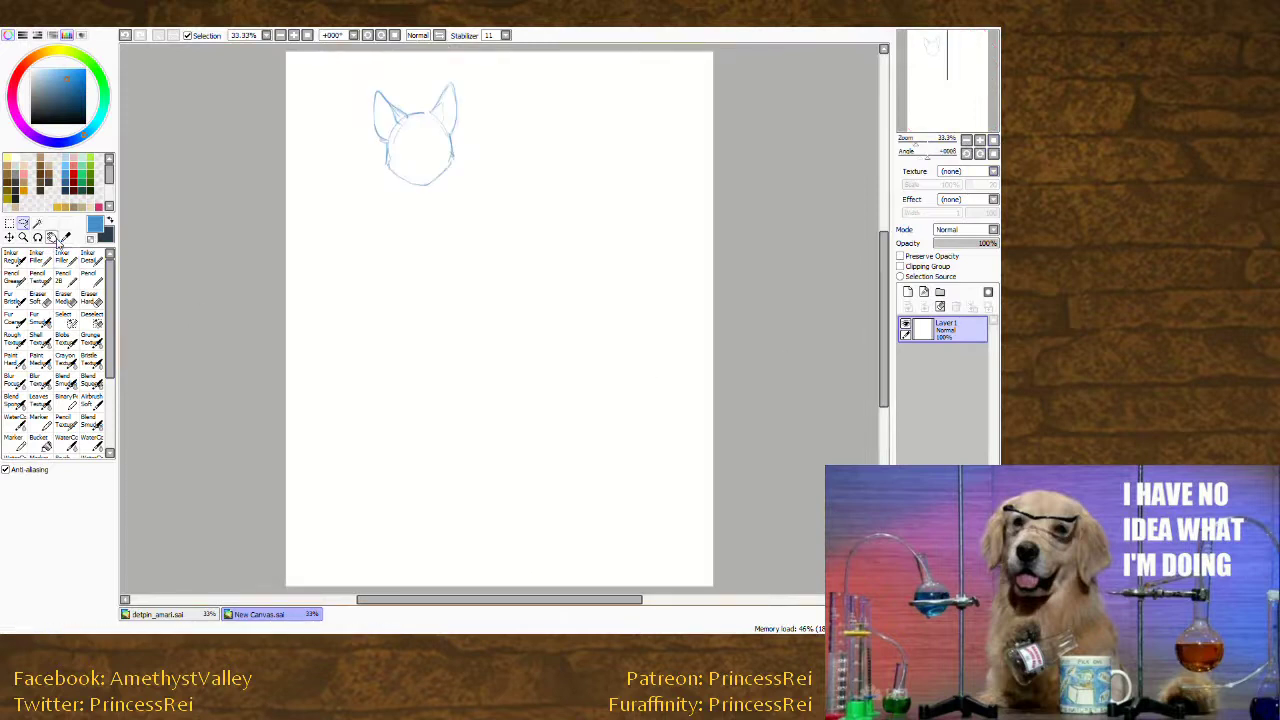
# Transform the head sketch, enlarging it slightly and moving it toward the horizontal centre of the page.
pyautogui.hotkey('ctrl', 't')
pyautogui.moveTo(411, 177); pyautogui.dragTo(456, 177)
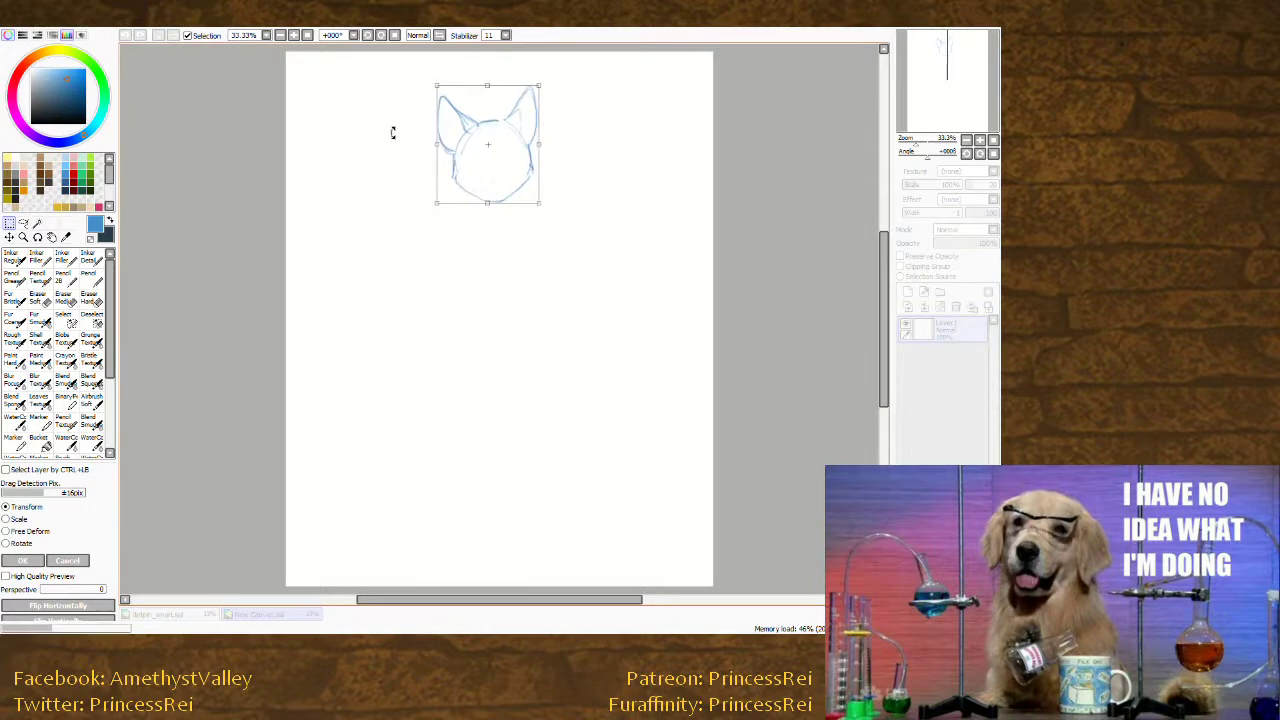
pyautogui.press('Return')
# Sketch the two brow markings and the basic shapes of both eyes on the face with Pencil 2B.
pyautogui.click(68, 283)
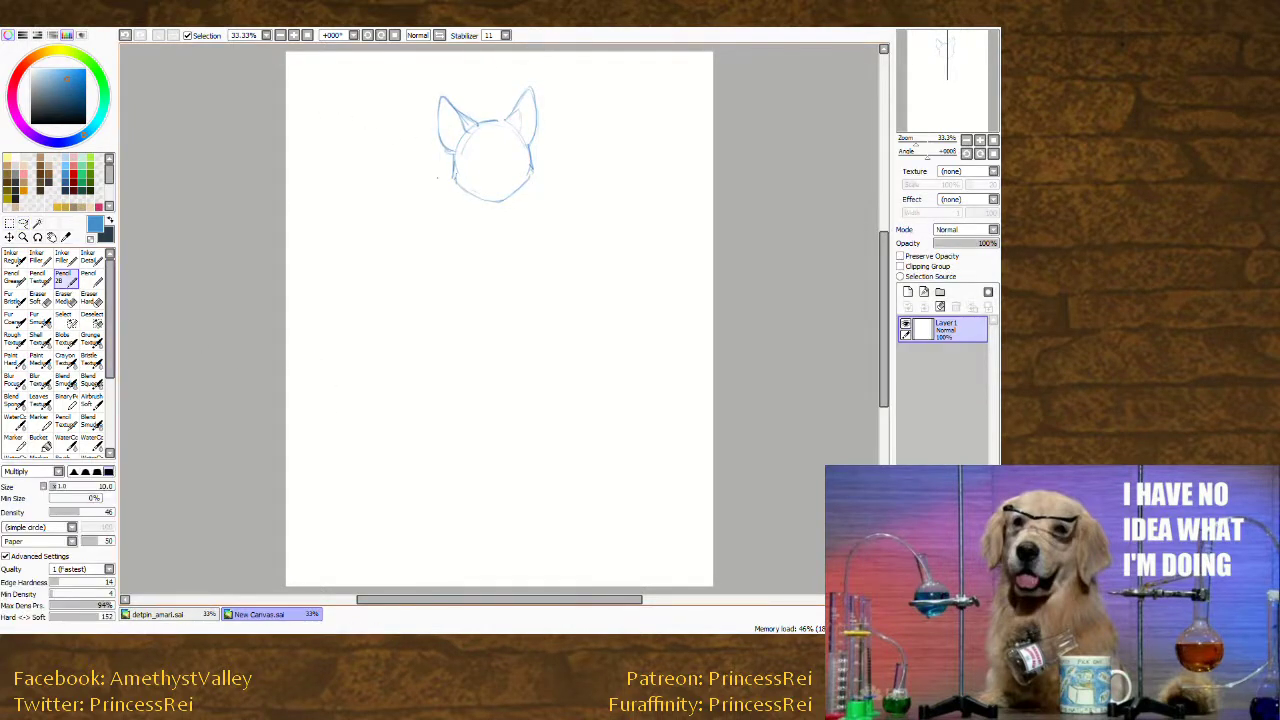
pyautogui.moveTo(290, 308); pyautogui.dragTo(452, 334)
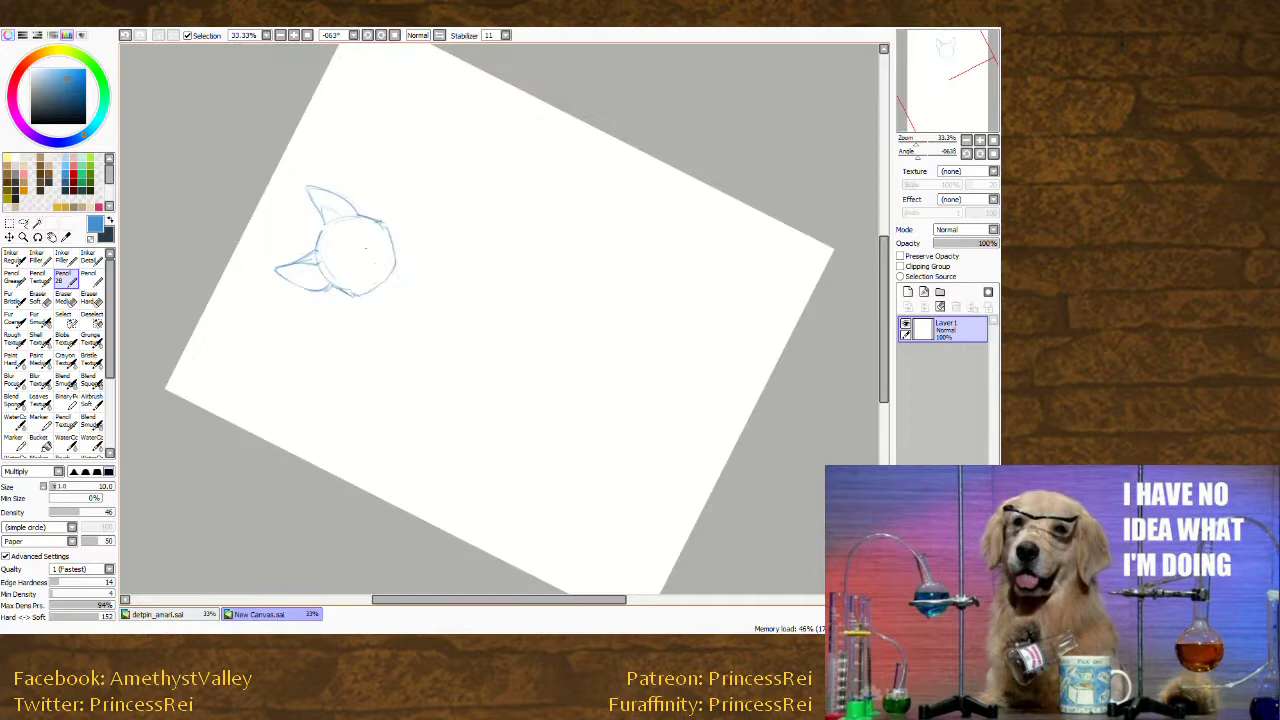
pyautogui.moveTo(355, 243); pyautogui.dragTo(358, 231)
pyautogui.hotkey('ctrl', 'z')
pyautogui.hotkey('ctrl', 'y')
pyautogui.moveTo(349, 262); pyautogui.dragTo(366, 265)
pyautogui.moveTo(341, 232)
pyautogui.mouseDown()
pyautogui.moveTo(335, 243)
pyautogui.moveTo(363, 86)
pyautogui.moveTo(399, 168)
pyautogui.mouseUp()
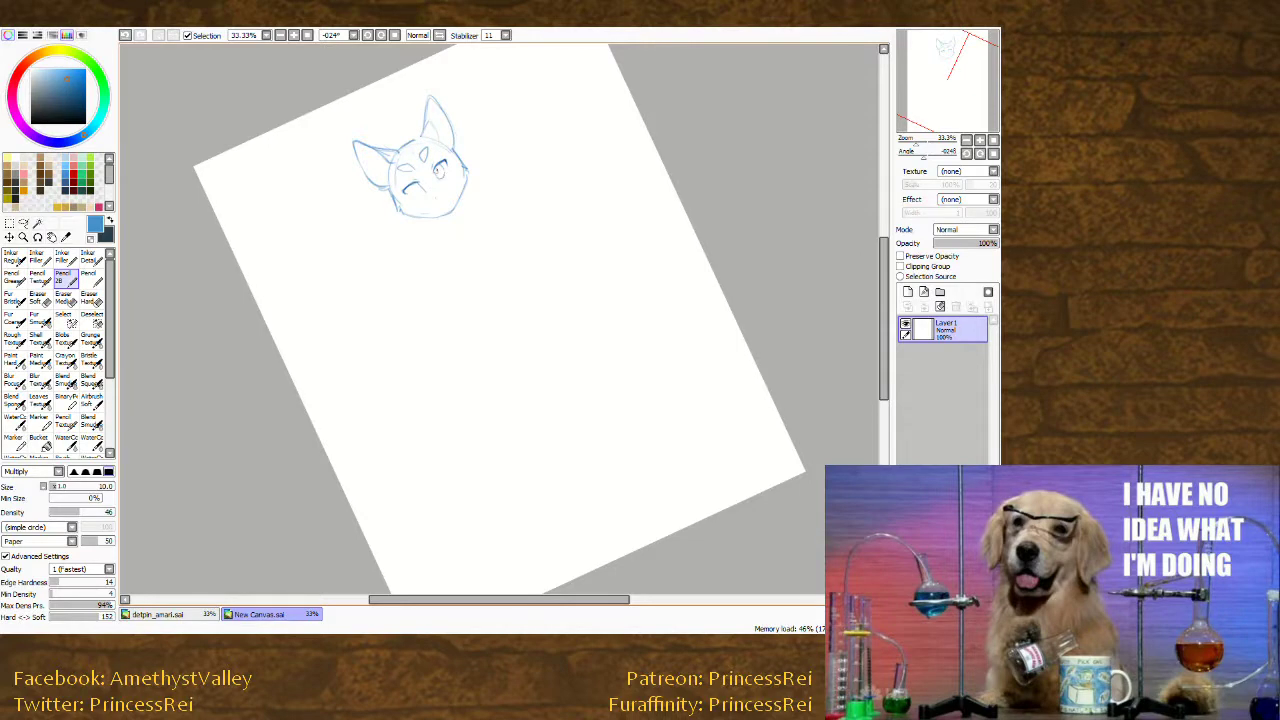
# Refine both eyes by darkening the upper lids and drawing in the irises and pupils.
pyautogui.hotkey('ctrl', 'z')
pyautogui.moveTo(437, 167); pyautogui.dragTo(441, 175)
pyautogui.moveTo(428, 186); pyautogui.dragTo(394, 263)
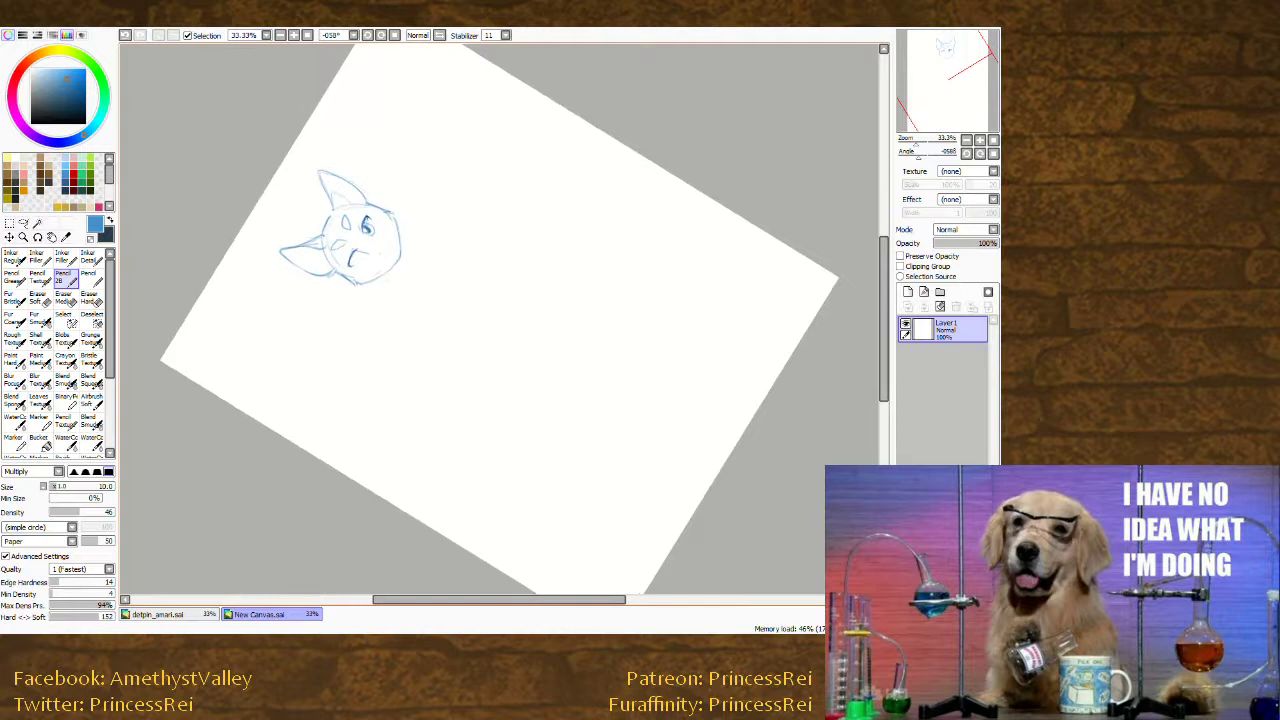
pyautogui.moveTo(532, 303); pyautogui.dragTo(594, 280)
pyautogui.moveTo(915, 145); pyautogui.dragTo(918, 146)
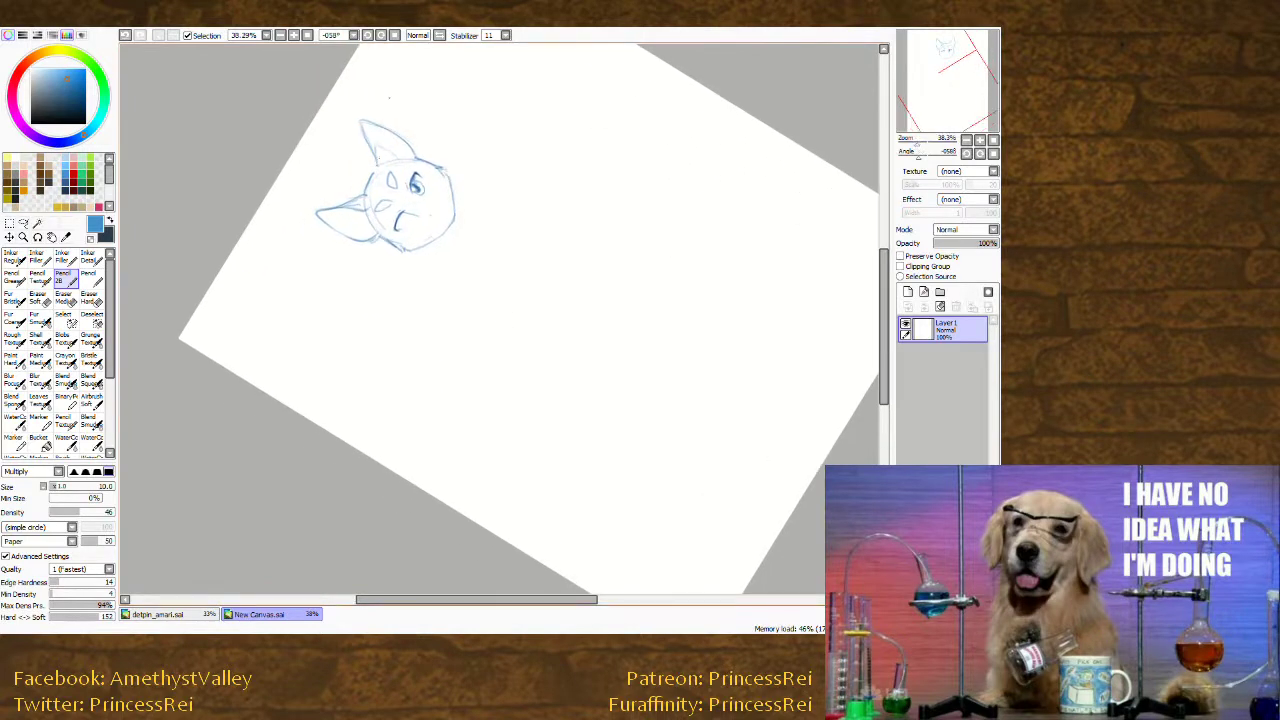
pyautogui.moveTo(352, 283); pyautogui.dragTo(474, 137)
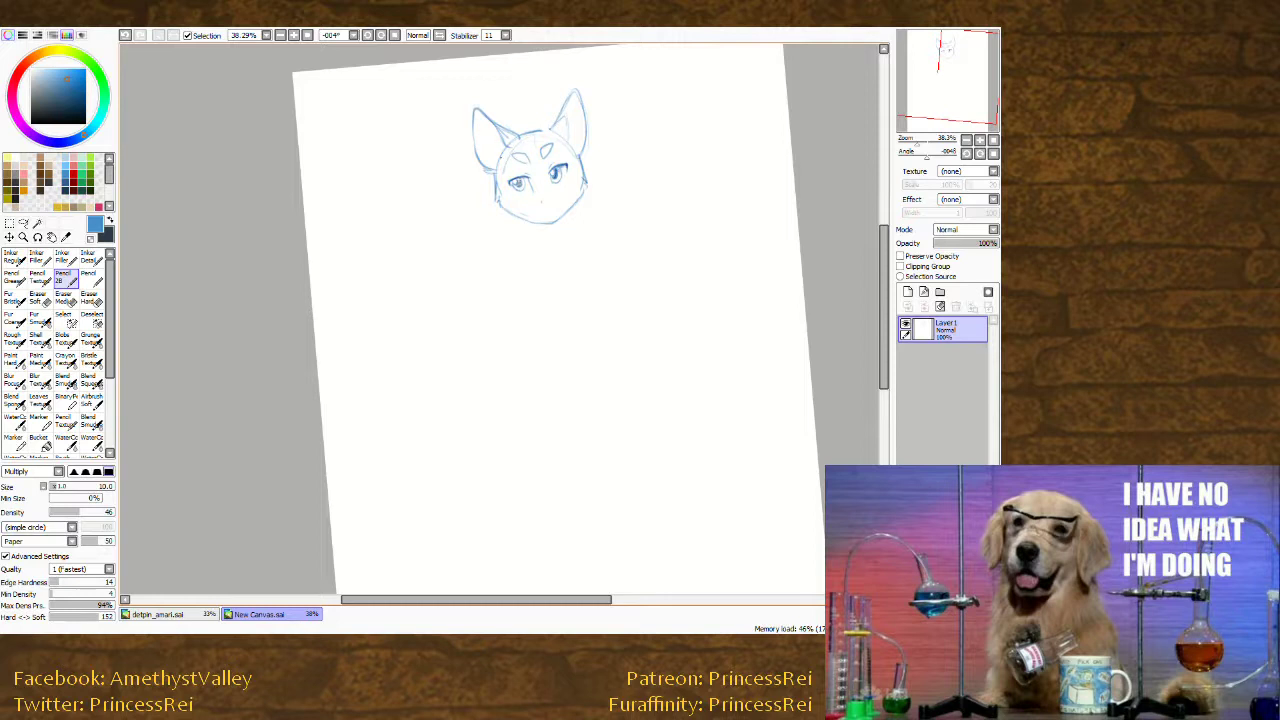
# Sketch inner fur tufts and shading lines inside the left-hand ear.
pyautogui.moveTo(503, 150); pyautogui.dragTo(489, 157)
pyautogui.moveTo(503, 146); pyautogui.dragTo(493, 147)
pyautogui.moveTo(495, 125); pyautogui.dragTo(486, 131)
pyautogui.moveTo(488, 125); pyautogui.dragTo(474, 140)
pyautogui.moveTo(491, 149); pyautogui.dragTo(483, 176)
pyautogui.moveTo(420, 150); pyautogui.dragTo(446, 324)
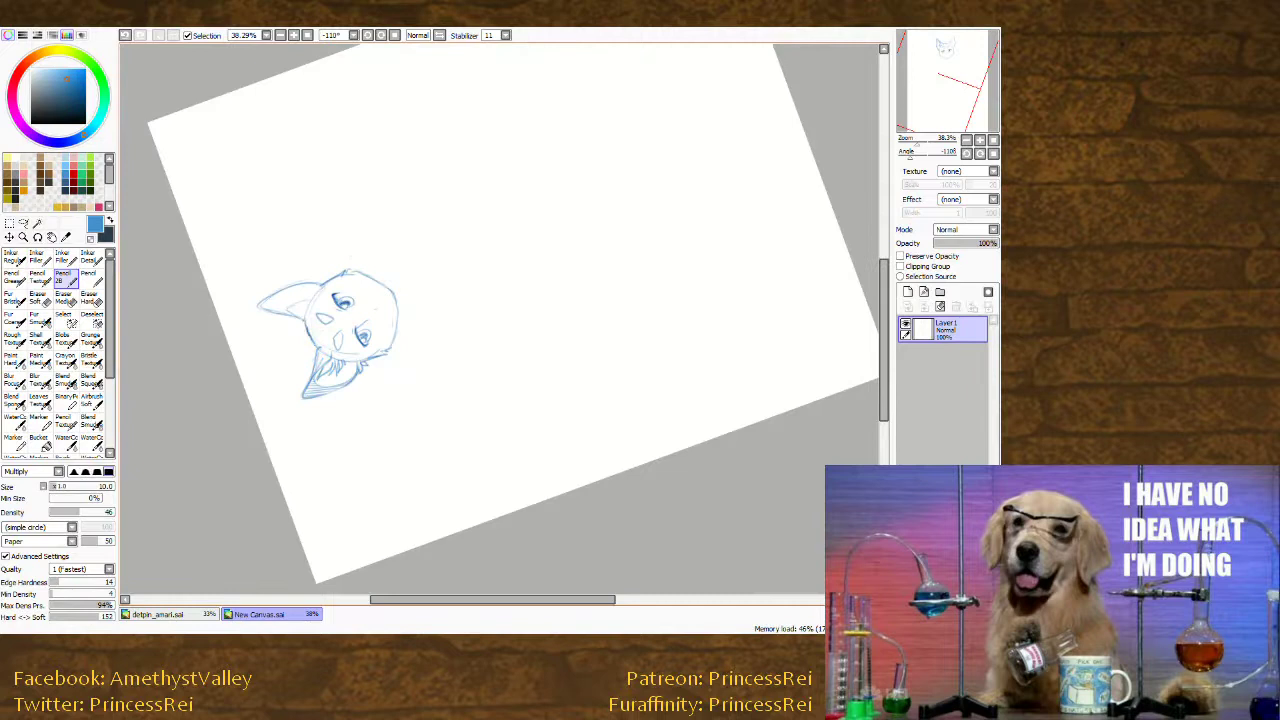
# Add fur strokes at the left-hand ear's base and sketch the nose and mouth.
pyautogui.moveTo(308, 333); pyautogui.dragTo(318, 351)
pyautogui.moveTo(267, 298)
pyautogui.mouseDown()
pyautogui.moveTo(314, 189)
pyautogui.moveTo(430, 98)
pyautogui.mouseUp()
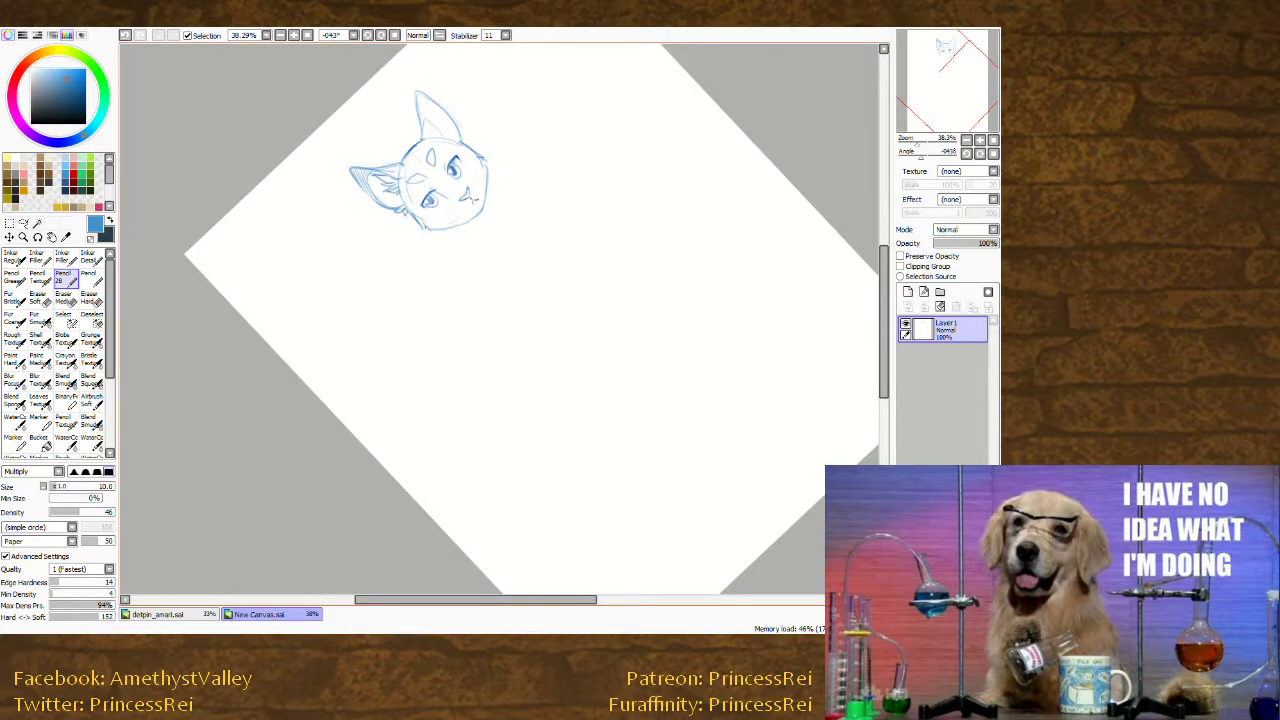
pyautogui.moveTo(318, 290); pyautogui.dragTo(392, 152)
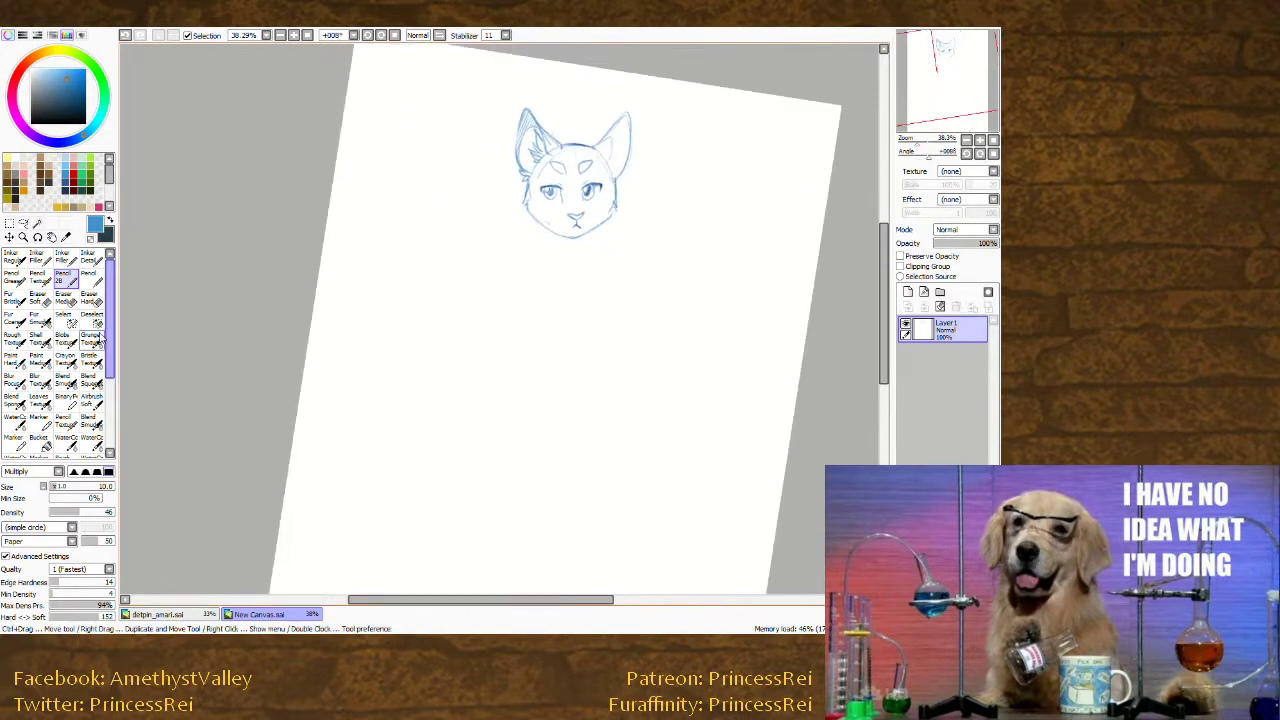
# Erase overlapping sketch lines around the head and left-hand ear with the hard eraser, reducing its size to 35.
pyautogui.click(95, 301)
pyautogui.moveTo(540, 215); pyautogui.dragTo(554, 226)
pyautogui.moveTo(288, 449); pyautogui.dragTo(306, 485)
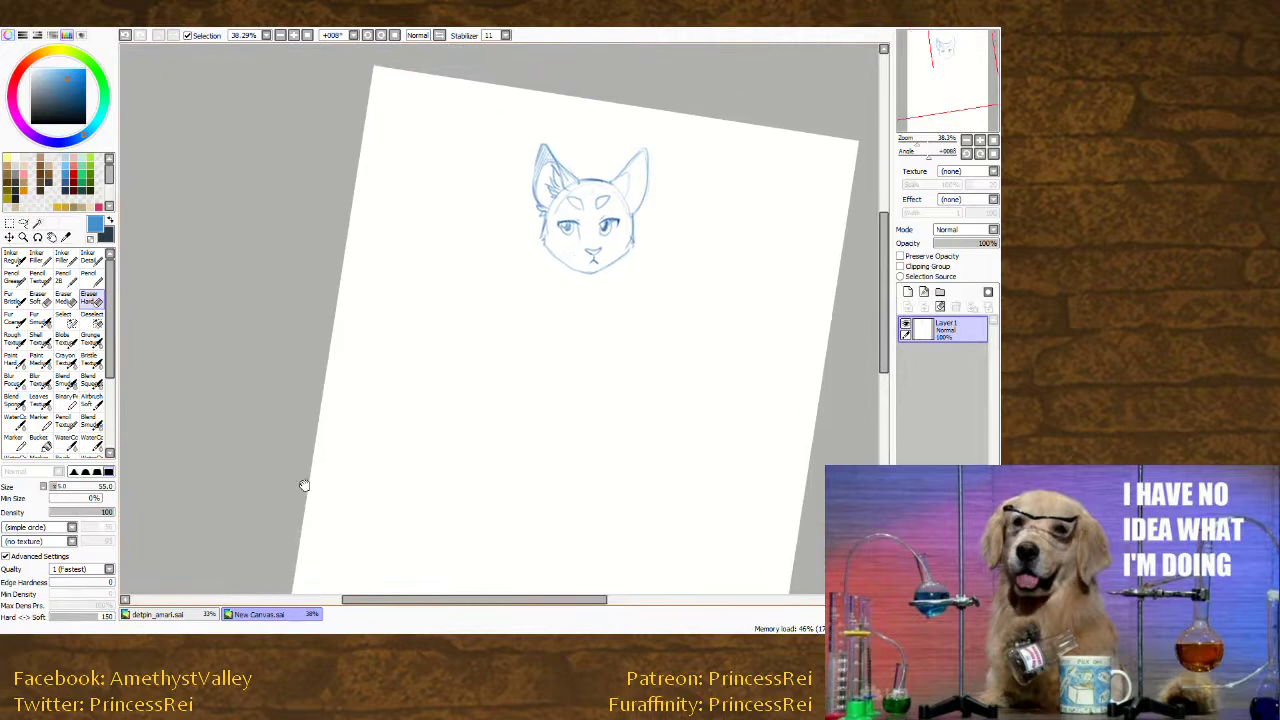
pyautogui.click(54, 486)
pyautogui.moveTo(570, 196); pyautogui.dragTo(524, 179)
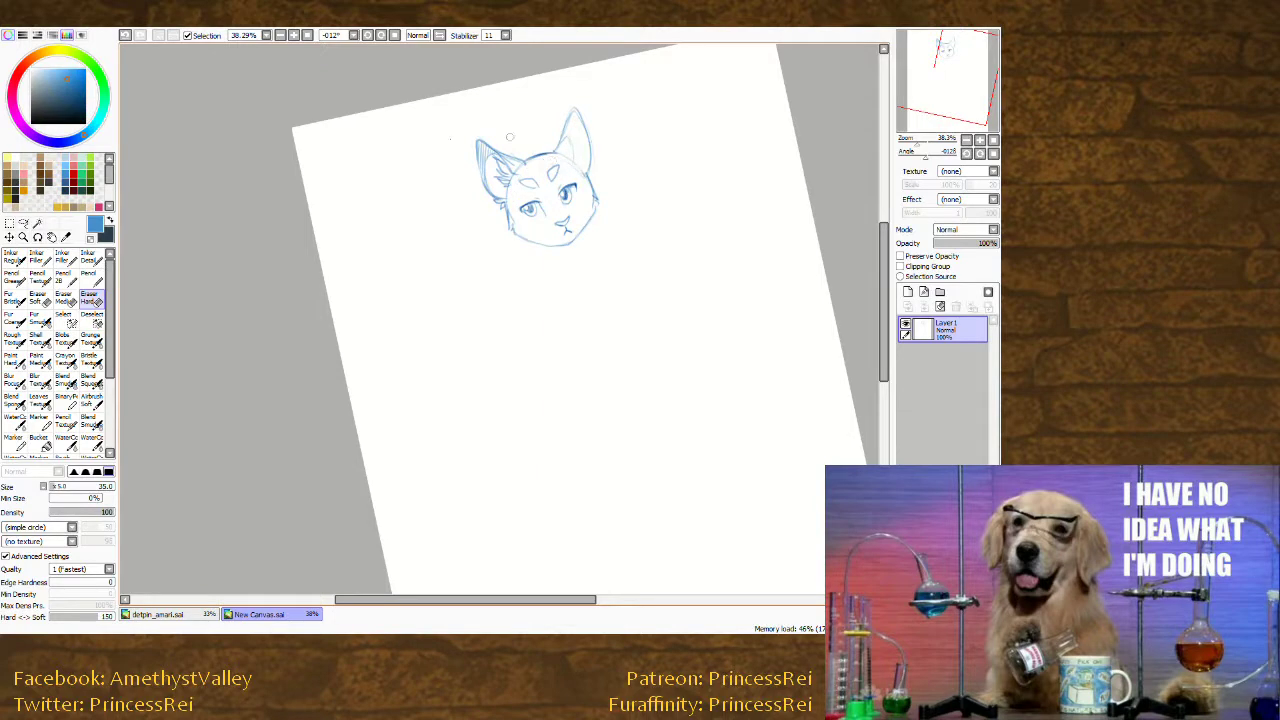
pyautogui.moveTo(395, 450); pyautogui.dragTo(329, 445)
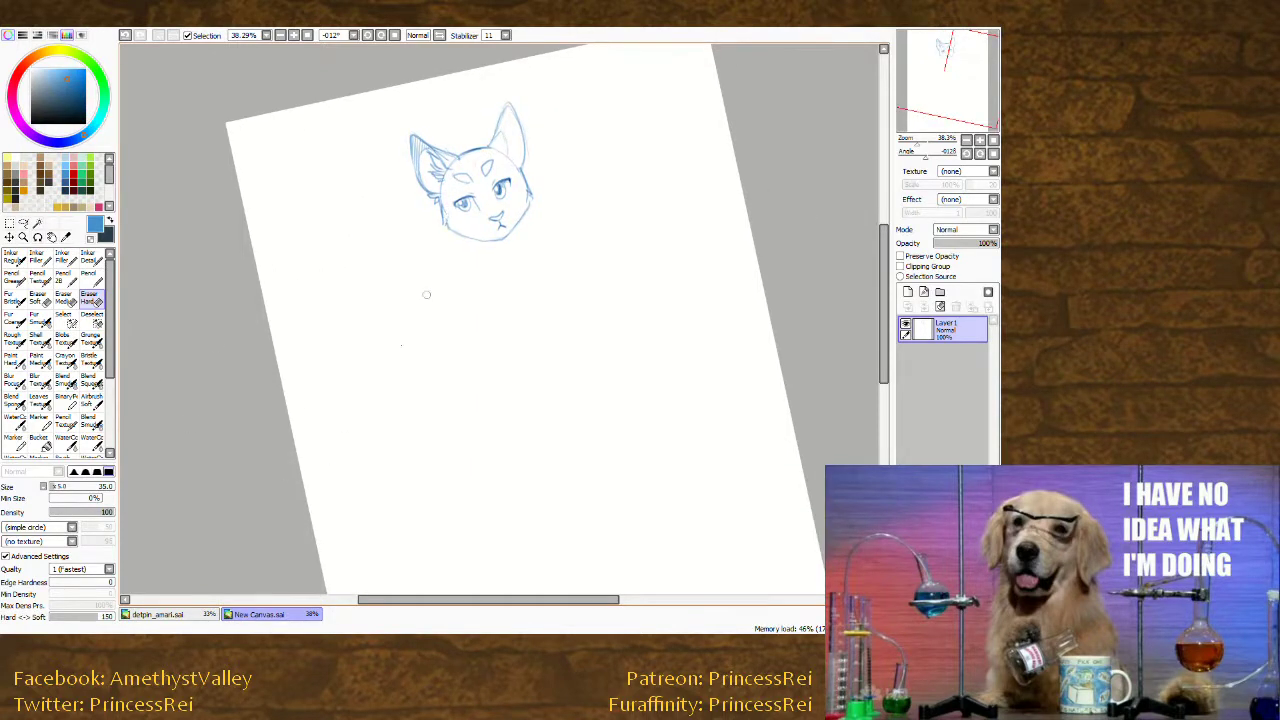
# Sketch two short neck lines just below the jaw with Pencil 2B.
pyautogui.click(66, 279)
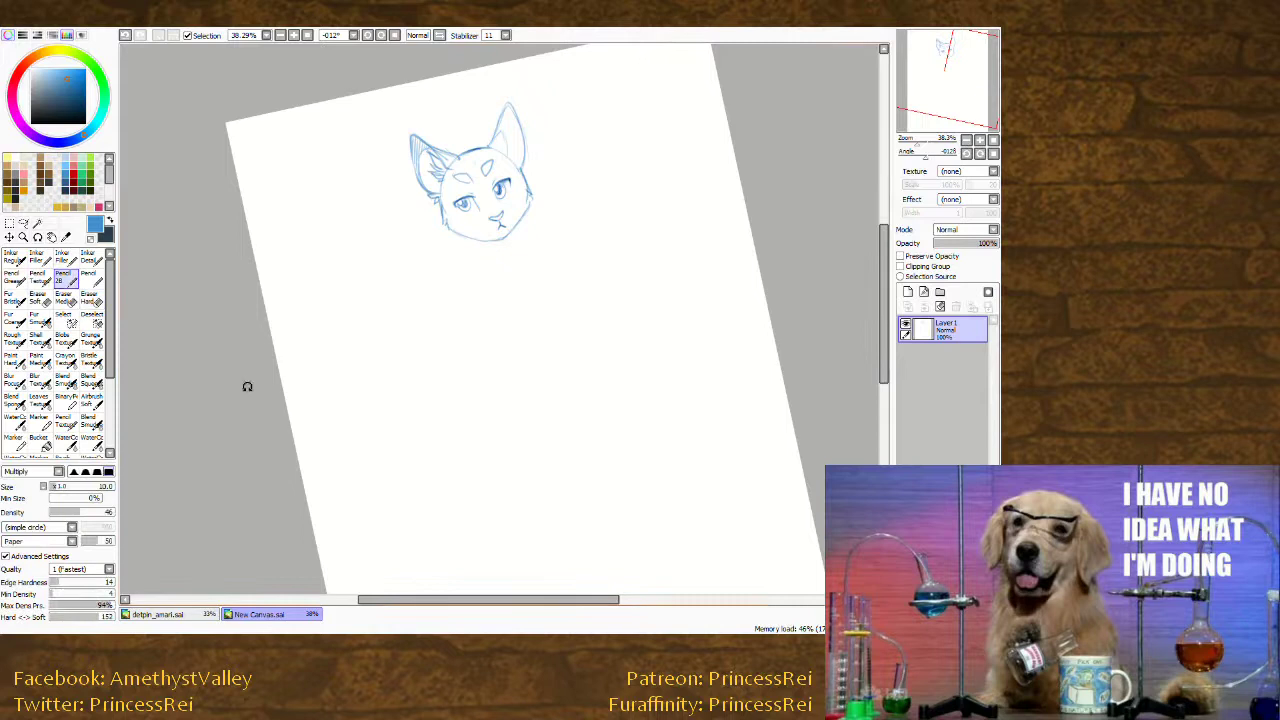
pyautogui.moveTo(248, 386); pyautogui.dragTo(246, 350)
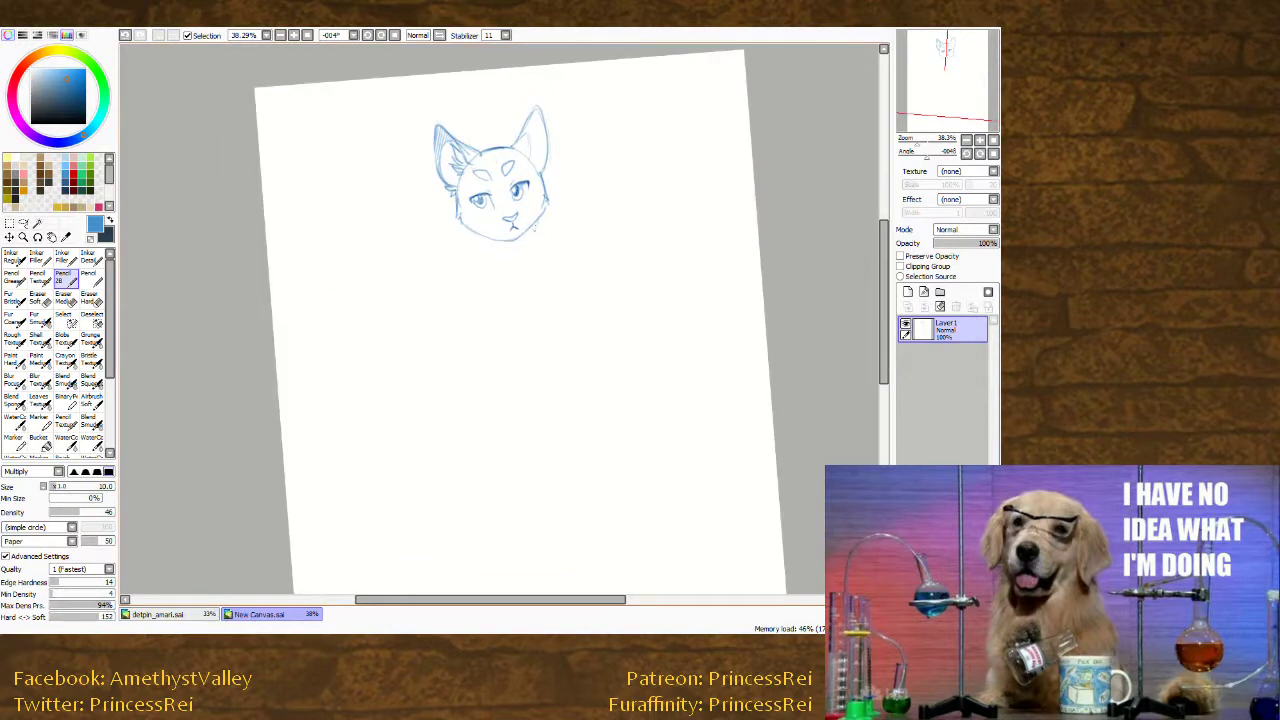
pyautogui.hotkey('ctrl', 'z')
pyautogui.moveTo(524, 236); pyautogui.dragTo(514, 238)
pyautogui.moveTo(535, 294); pyautogui.dragTo(541, 304)
pyautogui.scroll(-1, 520, 300)
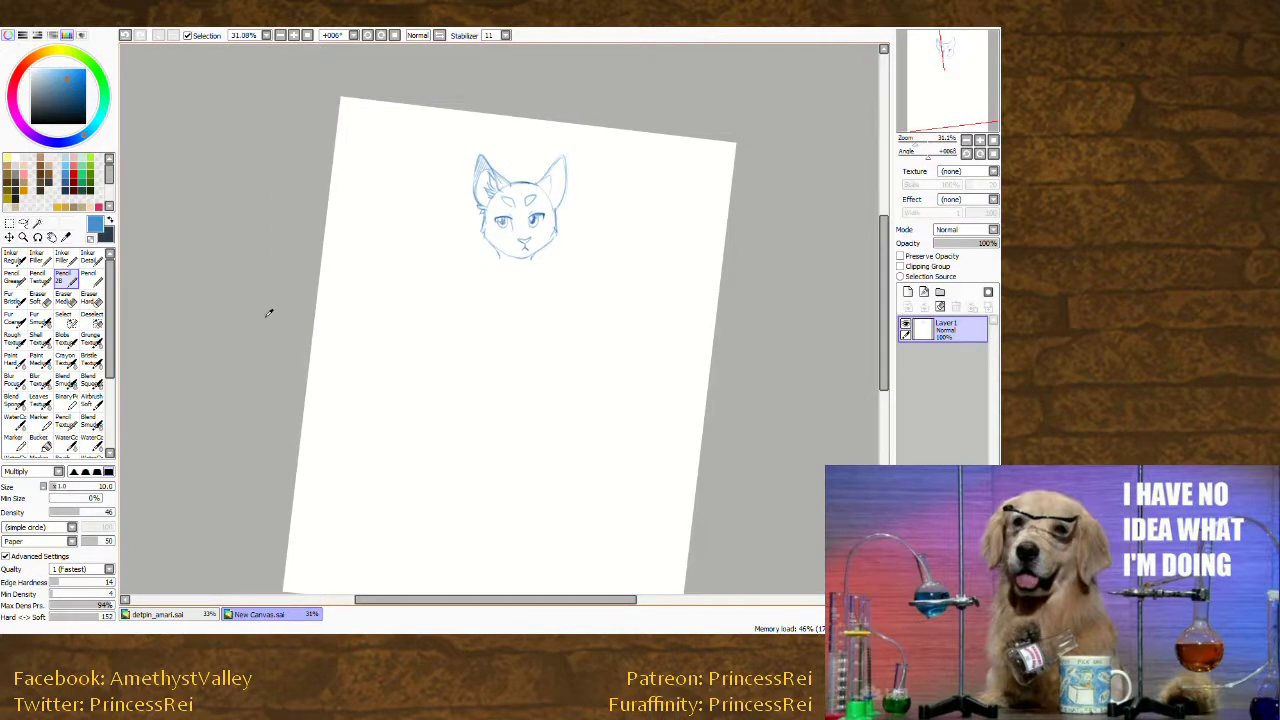
# Sketch both side contours of the torso down to the hips and a V-shaped line between the legs.
pyautogui.moveTo(258, 390)
pyautogui.mouseDown()
pyautogui.moveTo(314, 406)
pyautogui.moveTo(321, 364)
pyautogui.mouseUp()
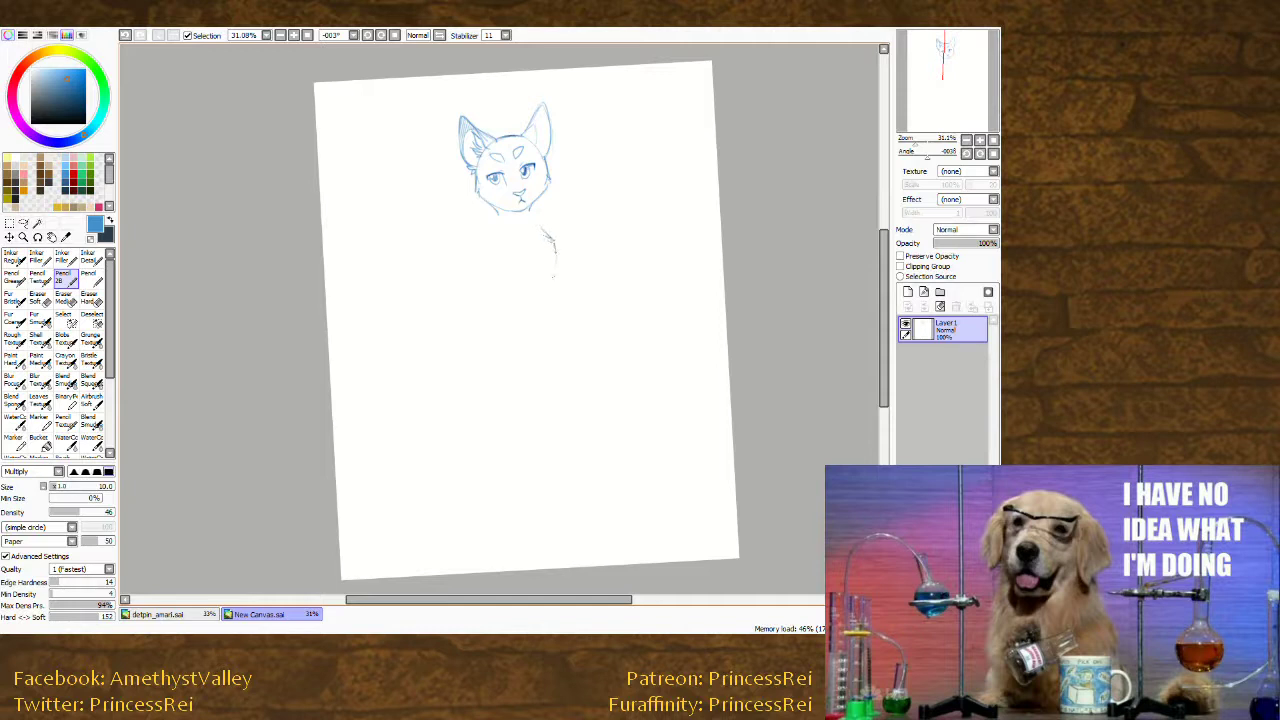
pyautogui.hotkey('ctrl', 'z')
pyautogui.moveTo(556, 257); pyautogui.dragTo(554, 292)
pyautogui.moveTo(486, 269)
pyautogui.mouseDown()
pyautogui.moveTo(502, 309)
pyautogui.moveTo(551, 303)
pyautogui.mouseUp()
pyautogui.hotkey('ctrl', 'z')
pyautogui.hotkey('ctrl', 'z')
pyautogui.moveTo(556, 258)
pyautogui.mouseDown()
pyautogui.moveTo(553, 336)
pyautogui.moveTo(486, 336)
pyautogui.moveTo(483, 364)
pyautogui.mouseUp()
pyautogui.hotkey('ctrl', 'z')
pyautogui.hotkey('ctrl', 'z')
pyautogui.moveTo(547, 350); pyautogui.dragTo(521, 371)
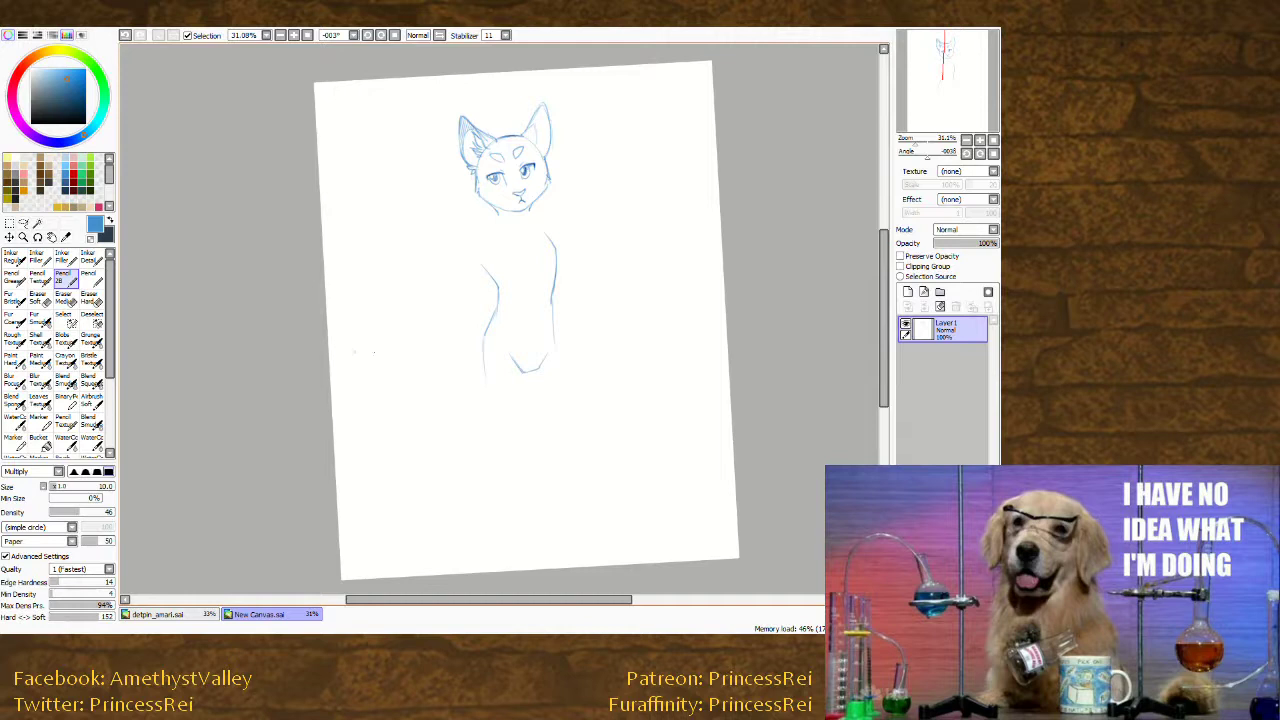
# Widen the right-hand hip and sketch the curved outer contours of both thighs.
pyautogui.scroll(-3, 306, 366)
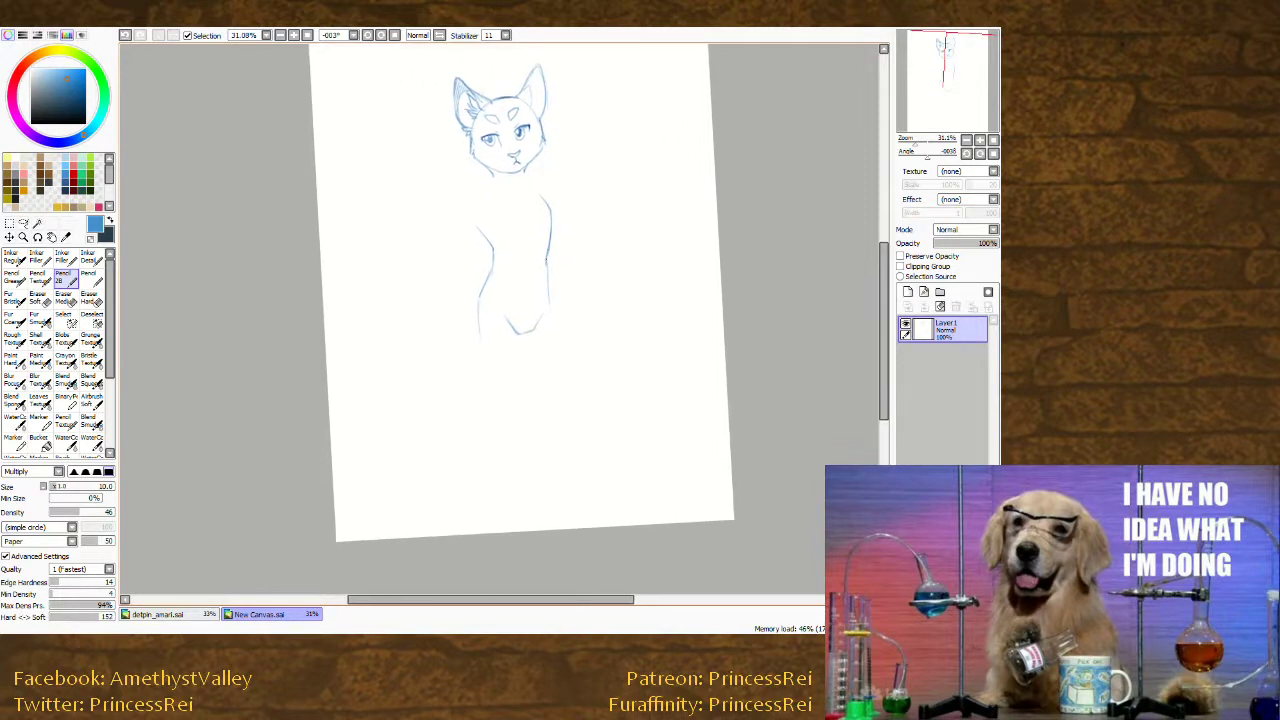
pyautogui.moveTo(548, 264); pyautogui.dragTo(560, 318)
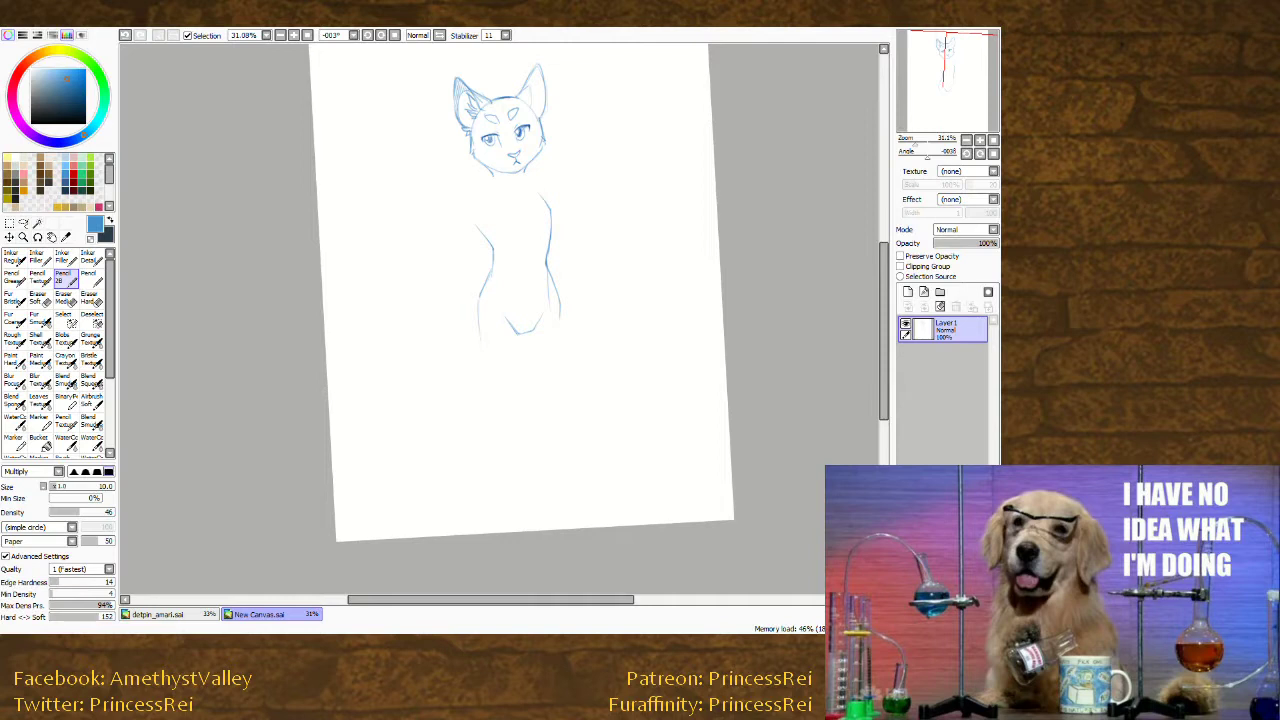
pyautogui.moveTo(525, 361); pyautogui.dragTo(530, 341)
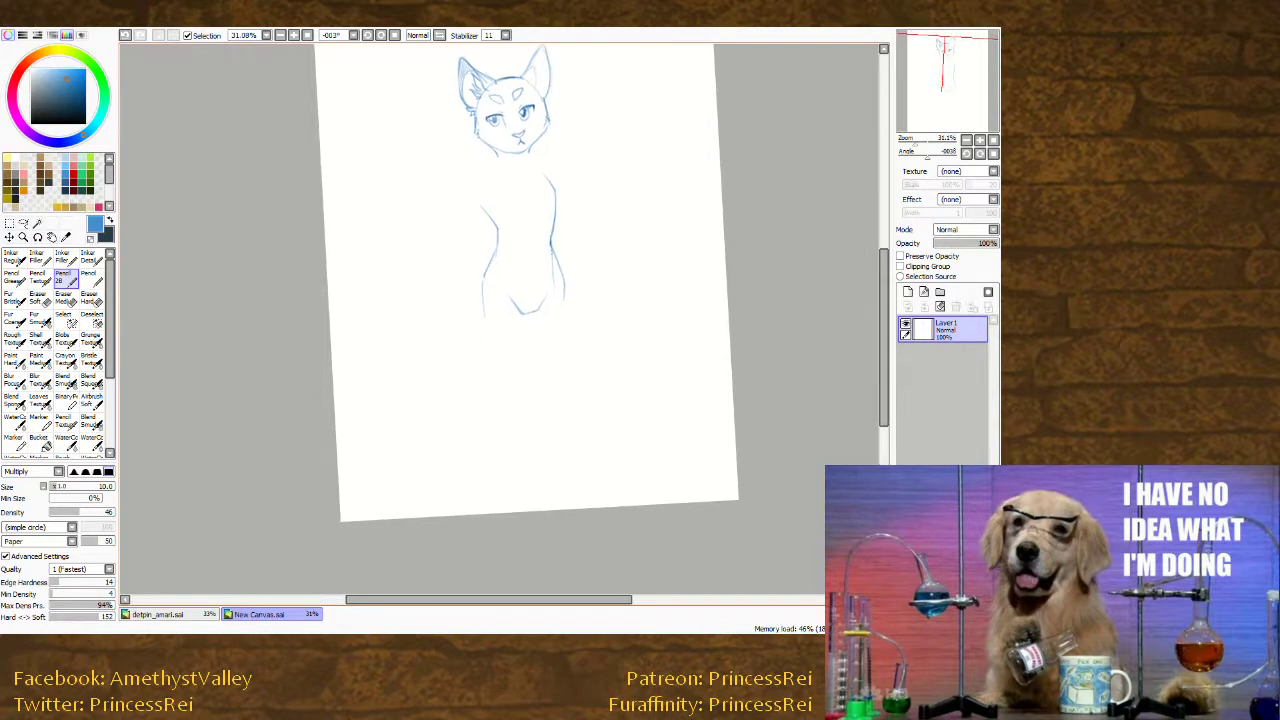
pyautogui.moveTo(560, 260)
pyautogui.mouseDown()
pyautogui.moveTo(572, 300)
pyautogui.moveTo(555, 368)
pyautogui.mouseUp()
pyautogui.hotkey('ctrl', 'z')
pyautogui.hotkey('ctrl', 'z')
pyautogui.moveTo(493, 258); pyautogui.dragTo(481, 315)
pyautogui.hotkey('ctrl', 'z')
pyautogui.hotkey('ctrl', 'z')
pyautogui.moveTo(486, 266); pyautogui.dragTo(477, 320)
# Sketch the inner contour of the front thigh and round it off at the knee.
pyautogui.moveTo(494, 364); pyautogui.dragTo(510, 385)
pyautogui.moveTo(527, 326); pyautogui.dragTo(542, 373)
pyautogui.hotkey('ctrl', 'z')
pyautogui.moveTo(329, 420); pyautogui.dragTo(374, 363)
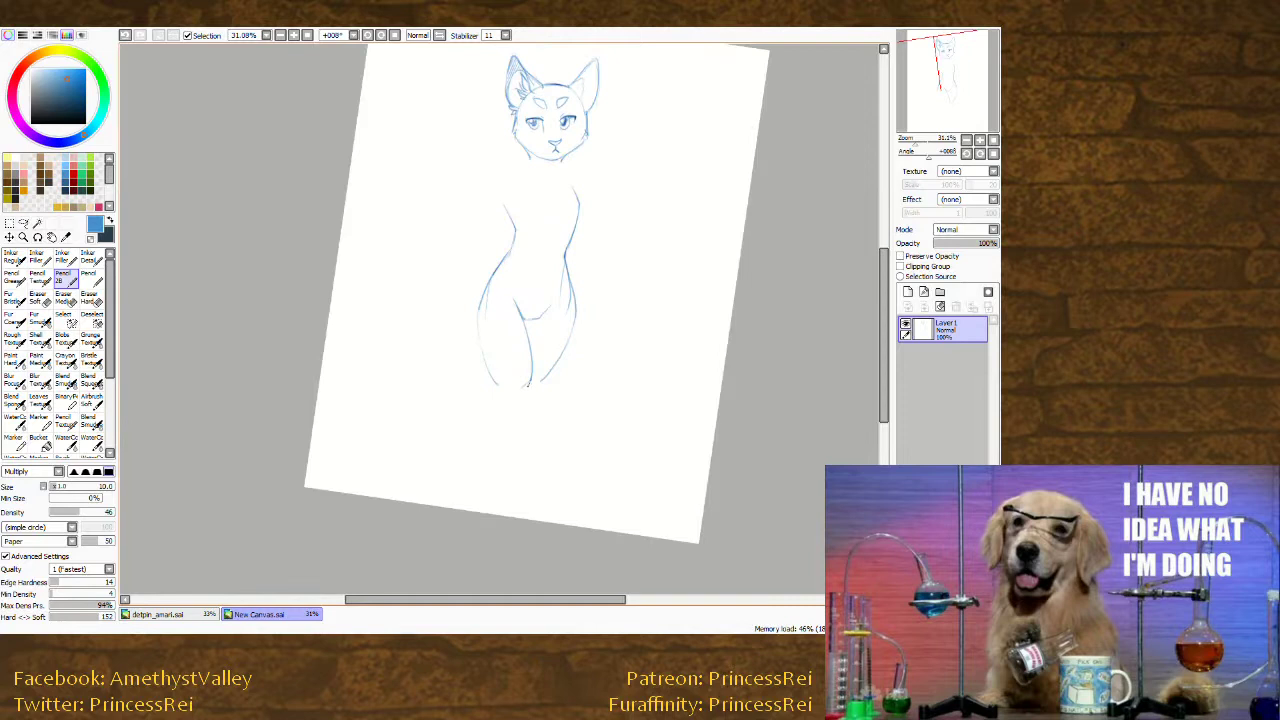
pyautogui.hotkey('ctrl', 'z')
pyautogui.moveTo(530, 383); pyautogui.dragTo(506, 382)
pyautogui.moveTo(362, 454); pyautogui.dragTo(400, 451)
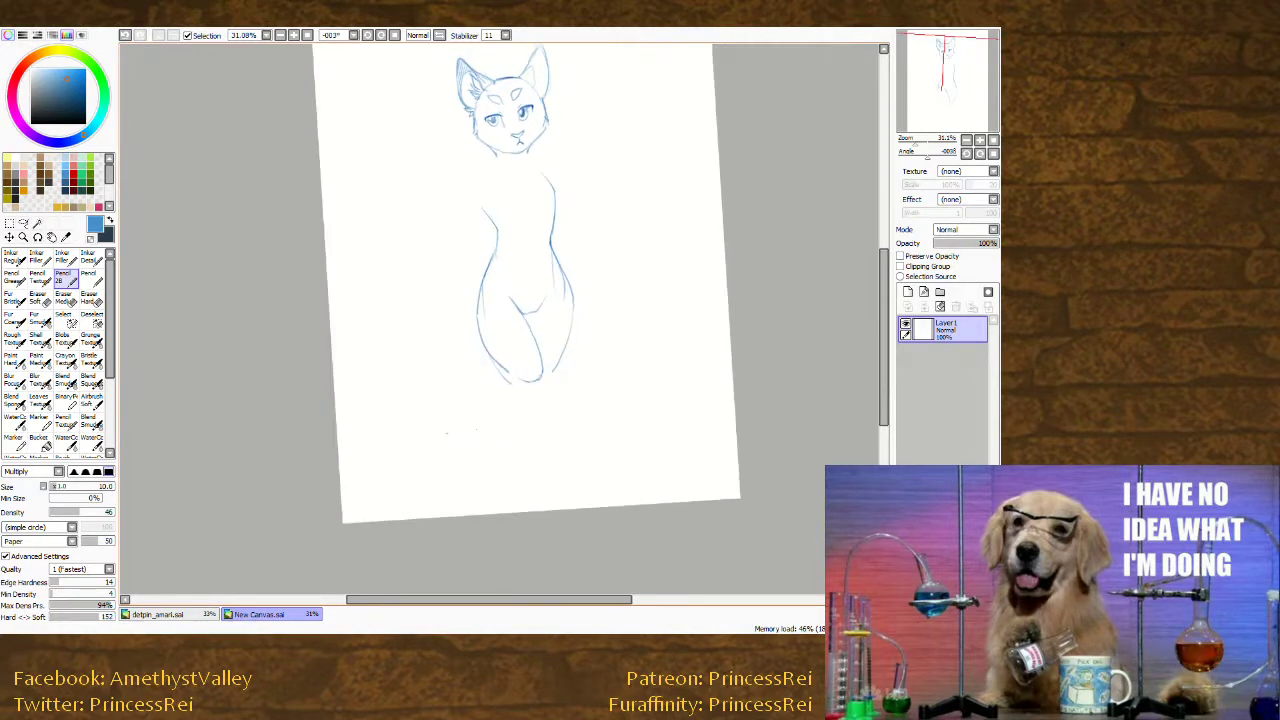
# Sketch both lower legs from the knees down to the ankles.
pyautogui.moveTo(285, 416); pyautogui.dragTo(404, 406)
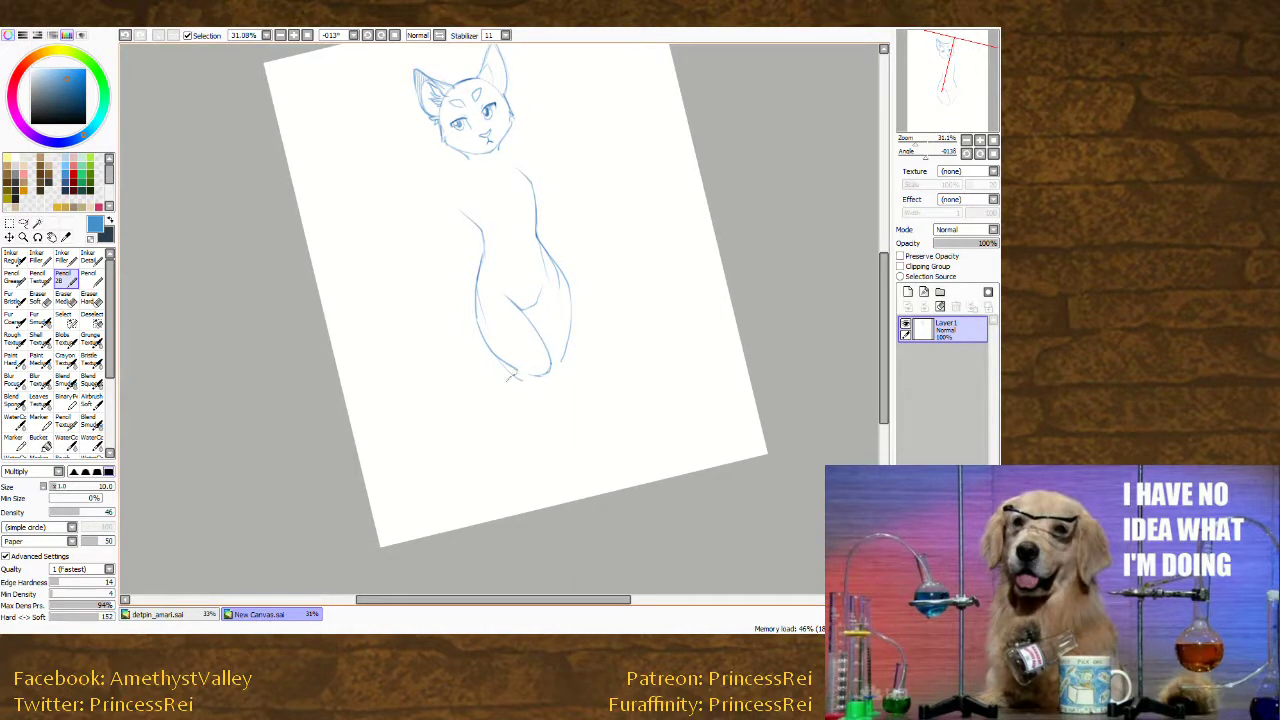
pyautogui.moveTo(508, 390); pyautogui.dragTo(528, 447)
pyautogui.moveTo(380, 435); pyautogui.dragTo(368, 420)
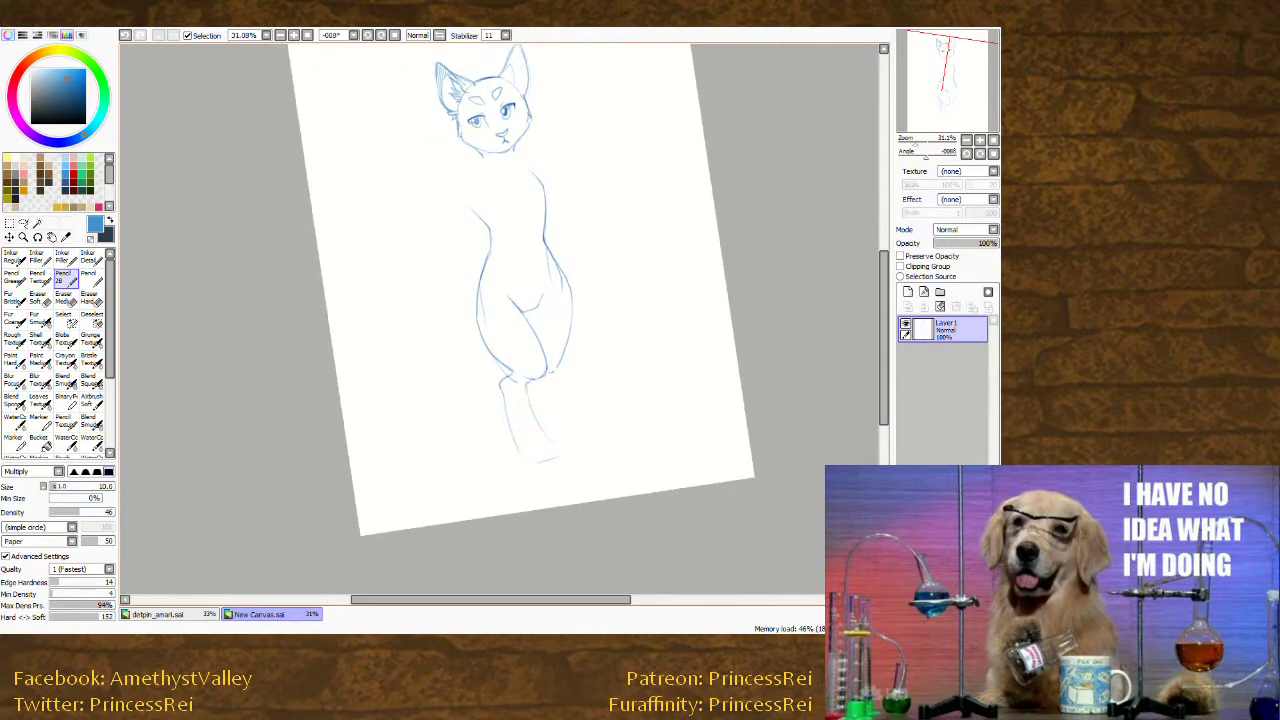
pyautogui.moveTo(566, 354); pyautogui.dragTo(555, 433)
pyautogui.moveTo(432, 420); pyautogui.dragTo(573, 509)
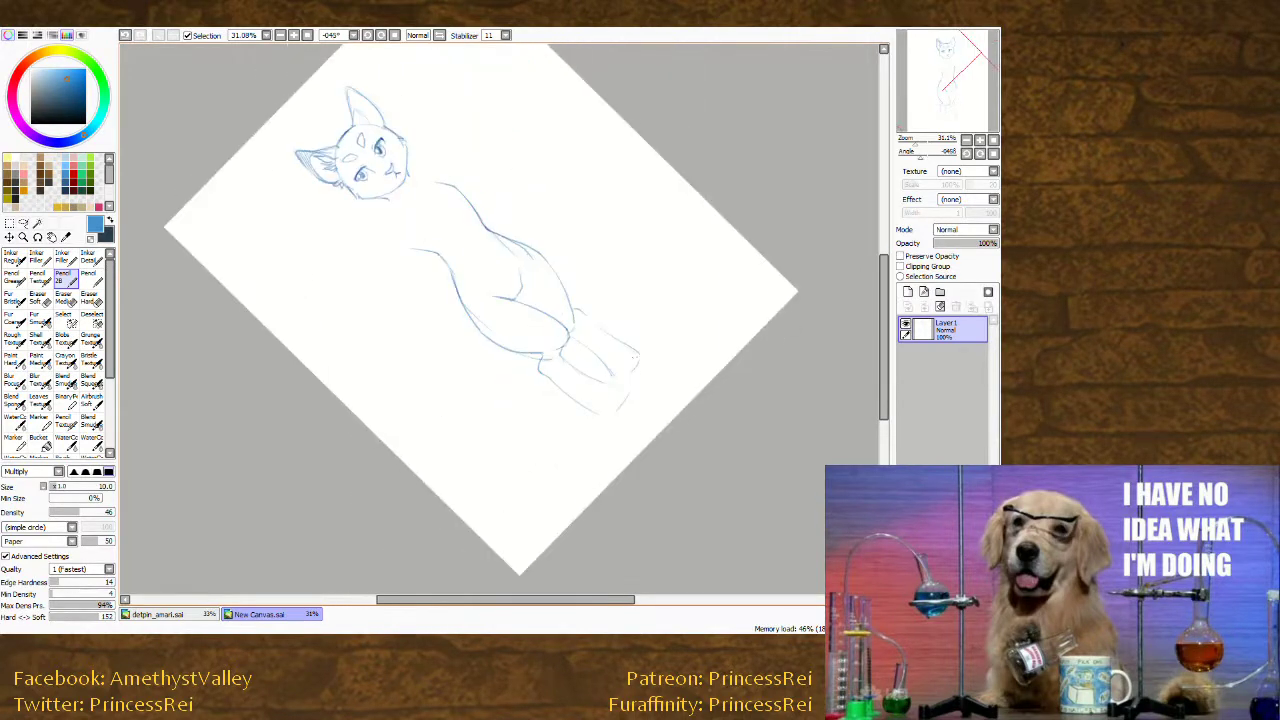
# Sketch the paw with its toes at the end of the right-hand leg.
pyautogui.hotkey('ctrl', 'z')
pyautogui.moveTo(637, 352); pyautogui.dragTo(614, 376)
pyautogui.moveTo(412, 458); pyautogui.dragTo(360, 322)
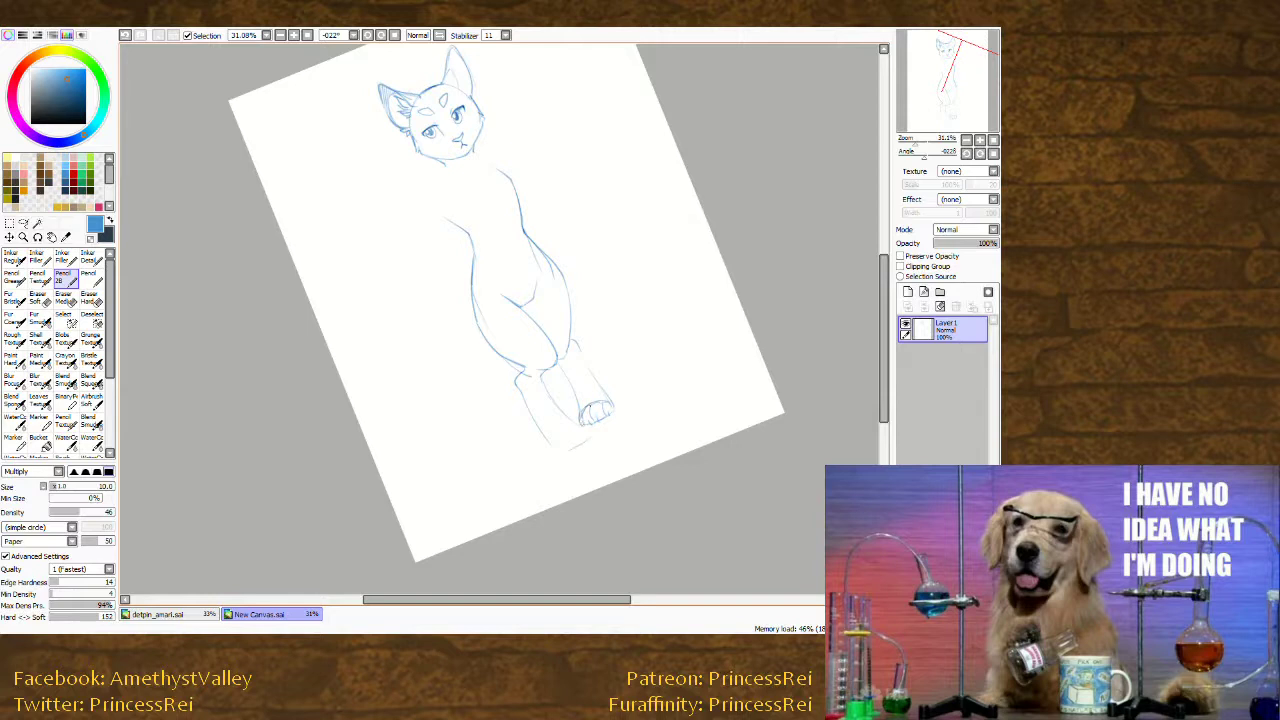
# Sketch the paw with its toes at the end of the left-hand leg, redrawing the first strokes.
pyautogui.moveTo(574, 434); pyautogui.dragTo(562, 440)
pyautogui.moveTo(538, 514); pyautogui.dragTo(606, 446)
pyautogui.hotkey('ctrl', 'z')
pyautogui.hotkey('ctrl', 'z')
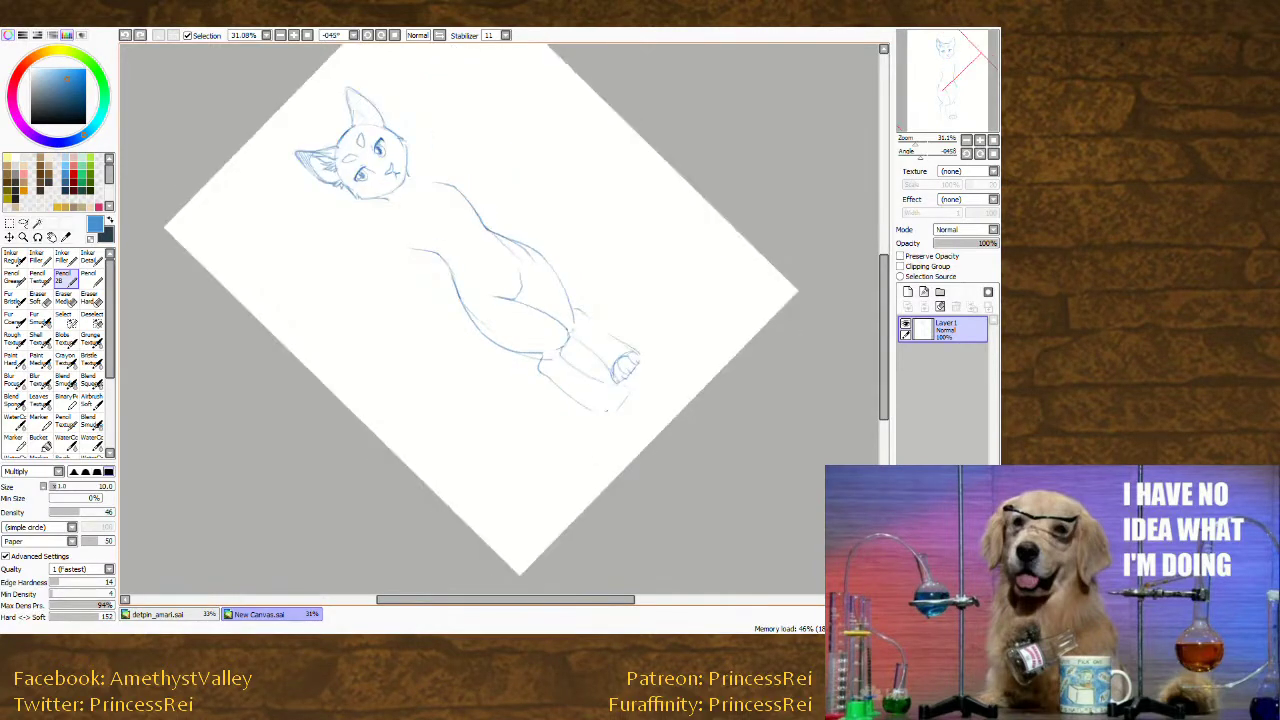
pyautogui.moveTo(609, 402); pyautogui.dragTo(627, 395)
pyautogui.moveTo(408, 416)
pyautogui.mouseDown()
pyautogui.moveTo(314, 351)
pyautogui.moveTo(308, 328)
pyautogui.mouseUp()
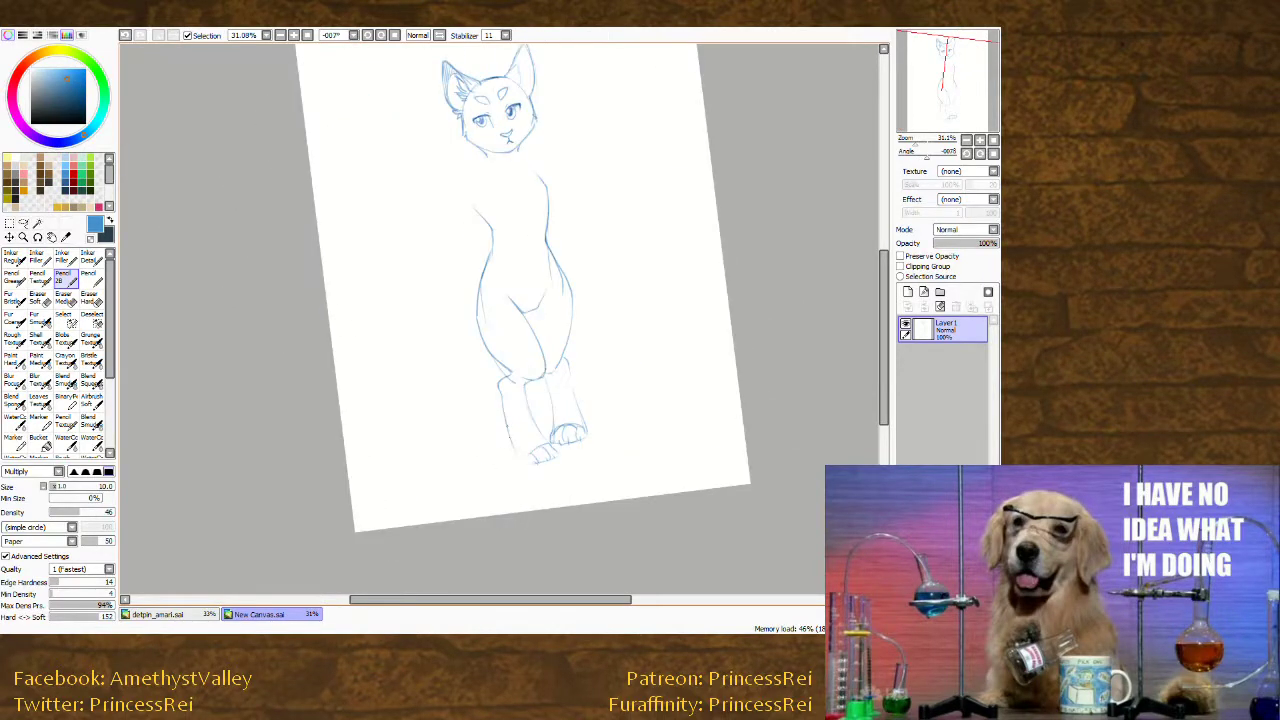
pyautogui.hotkey('ctrl', 'z')
pyautogui.hotkey('ctrl', 'y')
pyautogui.moveTo(549, 456); pyautogui.dragTo(561, 445)
pyautogui.moveTo(434, 466); pyautogui.dragTo(380, 294)
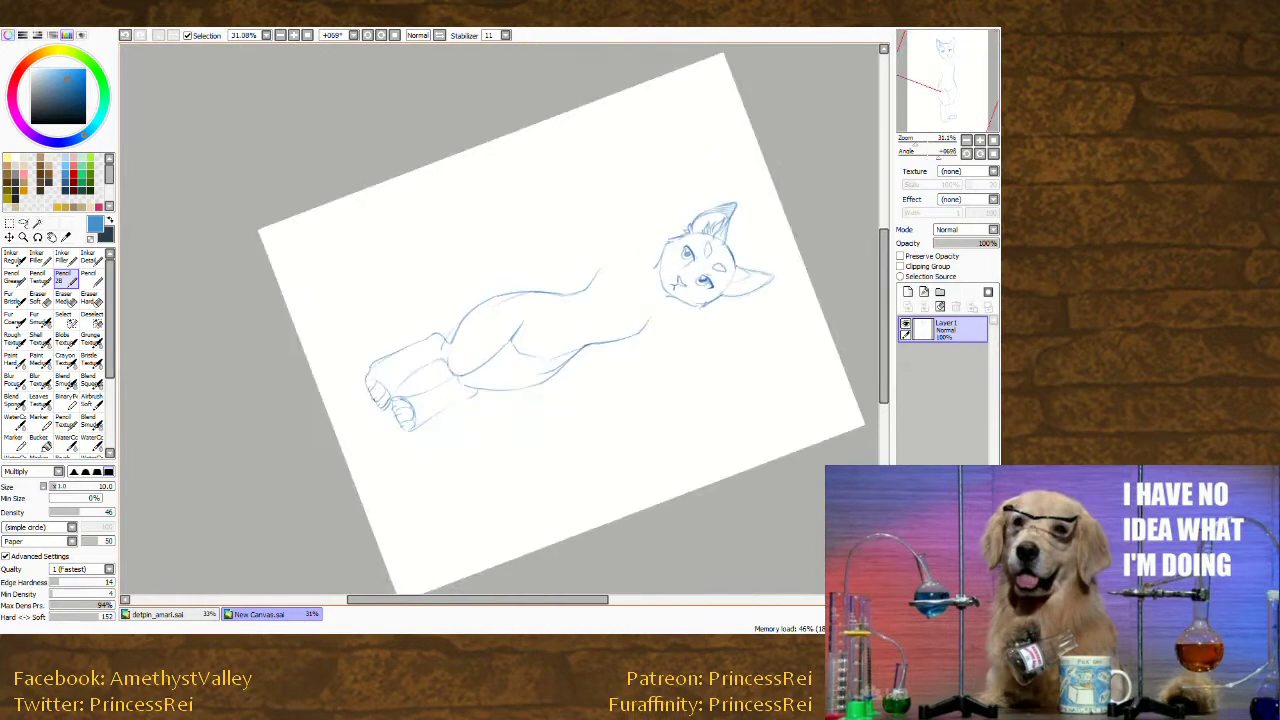
# Redraw the inner contour of the left-hand lower leg from the knee down to the paw.
pyautogui.hotkey('ctrl', 'z')
pyautogui.hotkey('ctrl', 'y')
pyautogui.hotkey('ctrl', 'z')
pyautogui.hotkey('ctrl', 'y')
pyautogui.moveTo(297, 399)
pyautogui.mouseDown()
pyautogui.moveTo(348, 486)
pyautogui.moveTo(520, 508)
pyautogui.mouseUp()
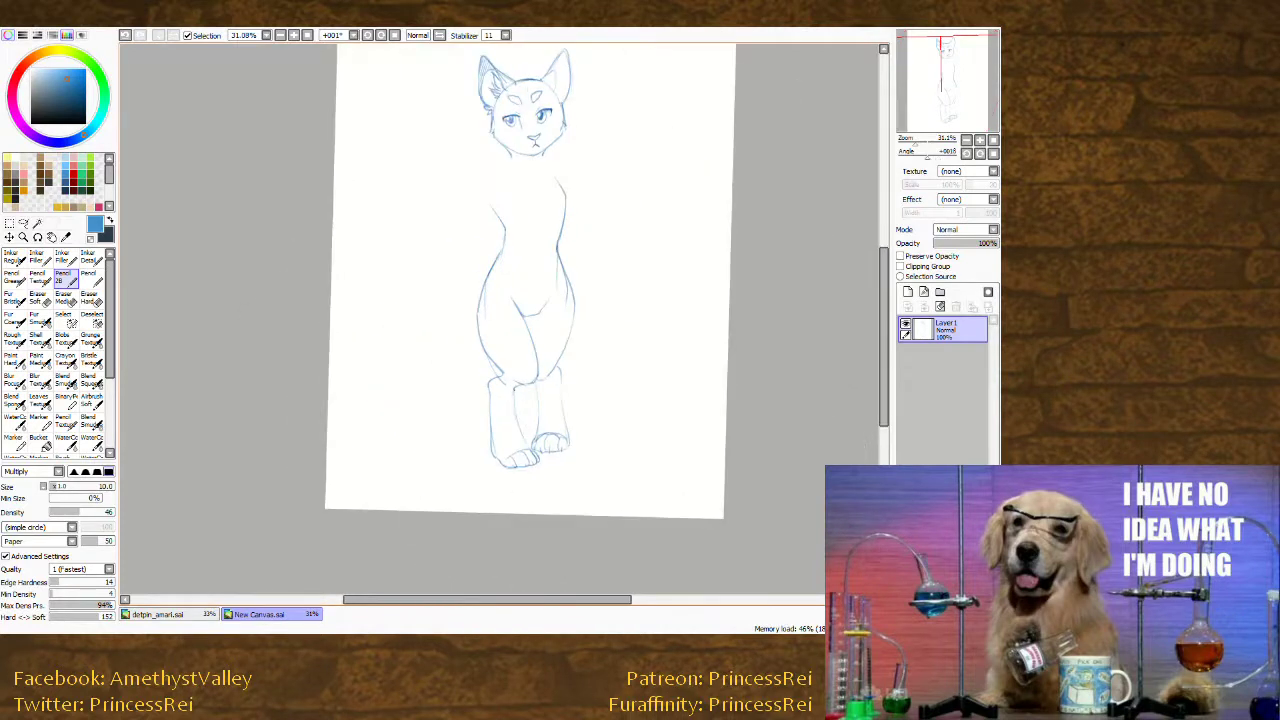
pyautogui.moveTo(514, 388); pyautogui.dragTo(529, 448)
pyautogui.hotkey('ctrl', 'z')
pyautogui.moveTo(514, 388); pyautogui.dragTo(534, 450)
# Undo the last stroke and redraw a short toe line on the left-hand foot.
pyautogui.moveTo(394, 434); pyautogui.dragTo(657, 423)
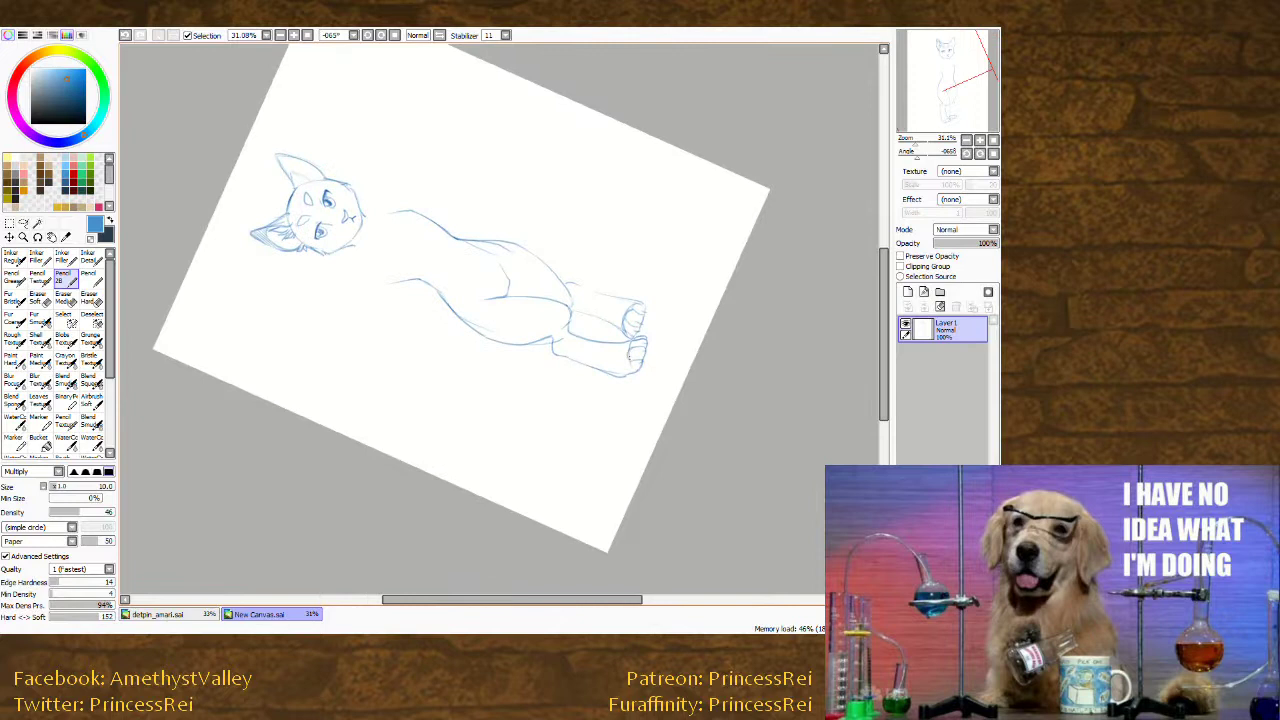
pyautogui.hotkey('ctrl', 'z')
pyautogui.moveTo(631, 346); pyautogui.dragTo(628, 362)
pyautogui.moveTo(303, 417); pyautogui.dragTo(346, 218)
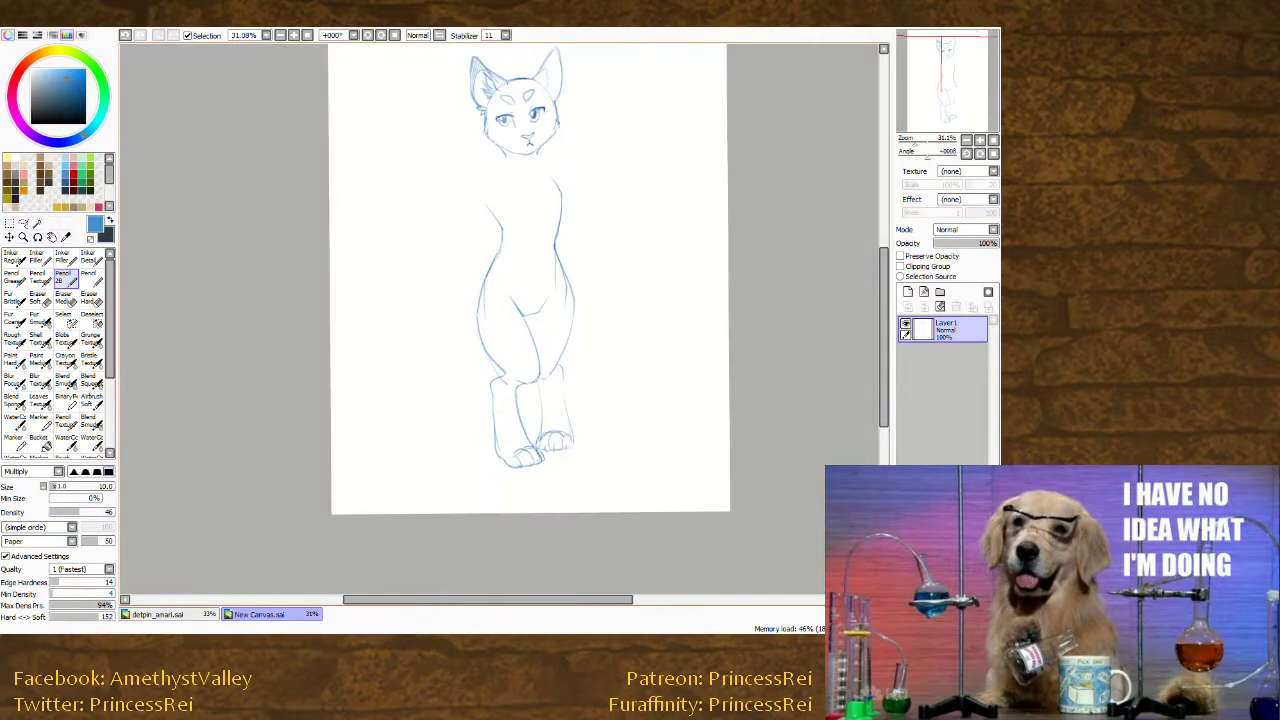
# Erase the overlapping line at the left-hand foot and redraw the inner contour of the right-hand lower leg.
pyautogui.press('e')
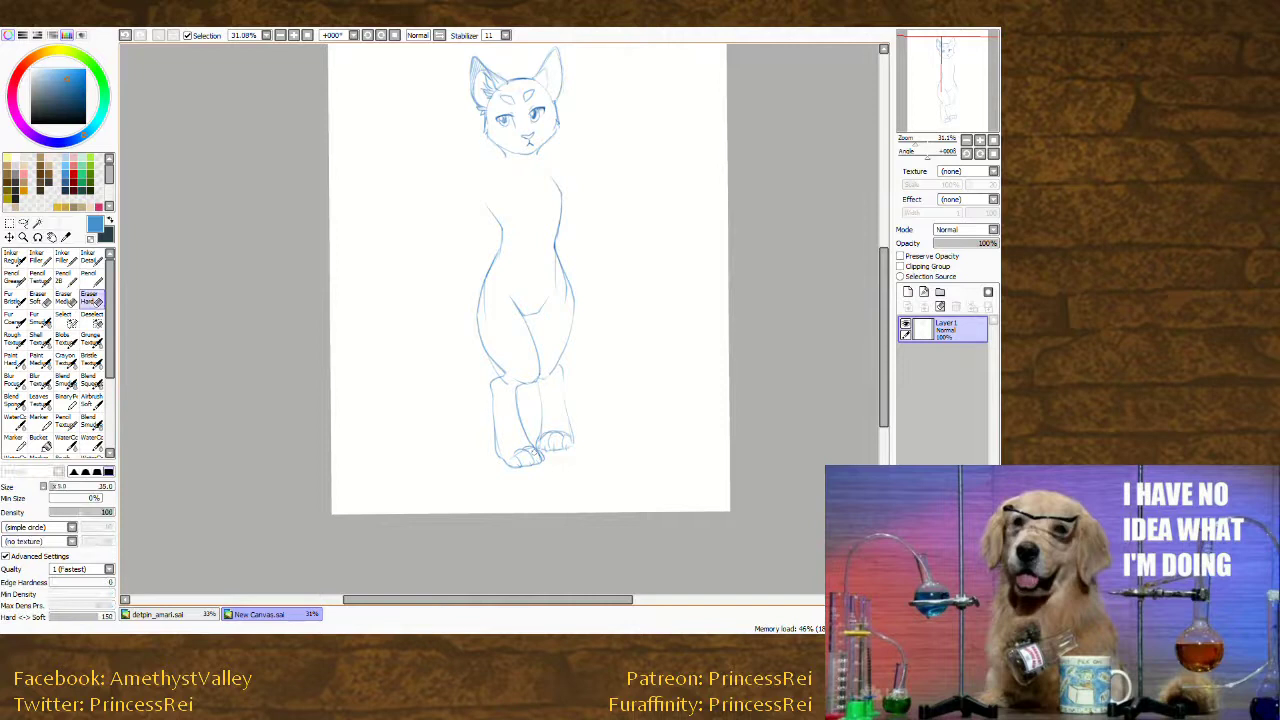
pyautogui.moveTo(534, 453); pyautogui.dragTo(519, 455)
pyautogui.moveTo(250, 485); pyautogui.dragTo(274, 517)
pyautogui.click(65, 284)
pyautogui.moveTo(540, 401); pyautogui.dragTo(553, 434)
pyautogui.hotkey('ctrl', 'z')
pyautogui.moveTo(548, 375); pyautogui.dragTo(552, 433)
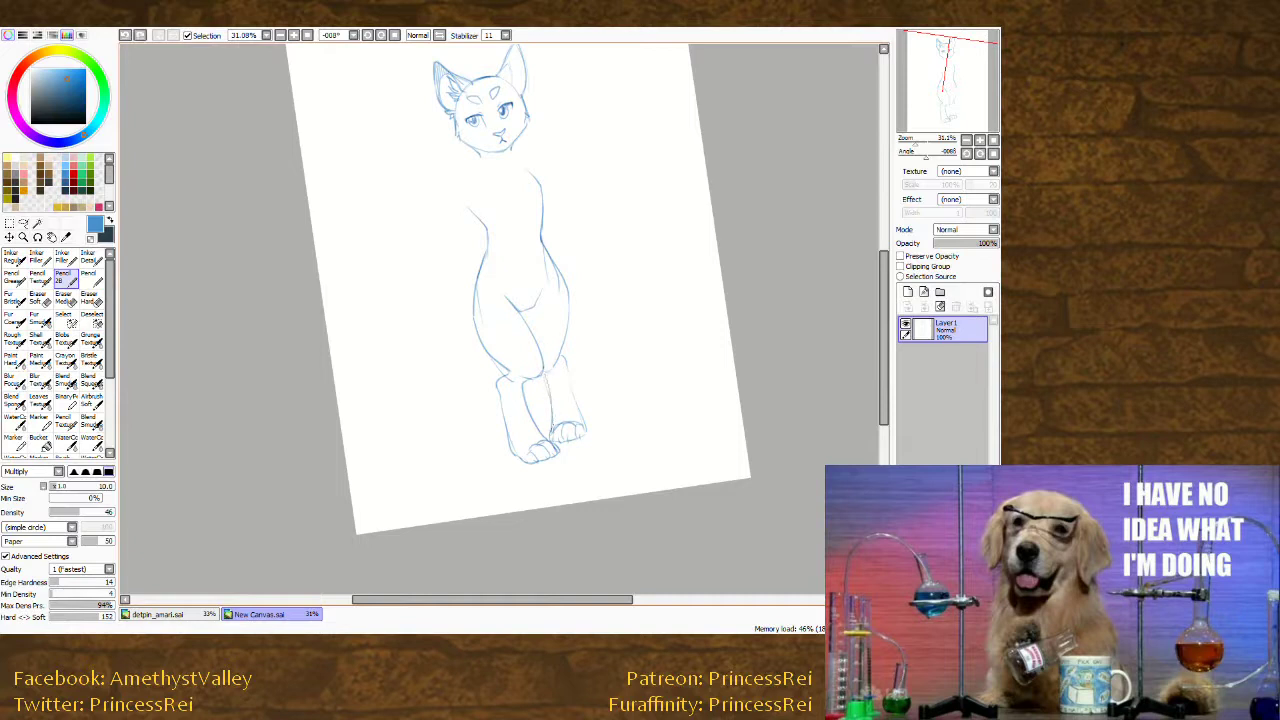
# Strengthen the outer contour of the right-hand lower leg and thigh, and add a short stroke where the thighs meet.
pyautogui.moveTo(562, 356); pyautogui.dragTo(585, 425)
pyautogui.moveTo(330, 446); pyautogui.dragTo(353, 471)
pyautogui.moveTo(564, 288); pyautogui.dragTo(566, 332)
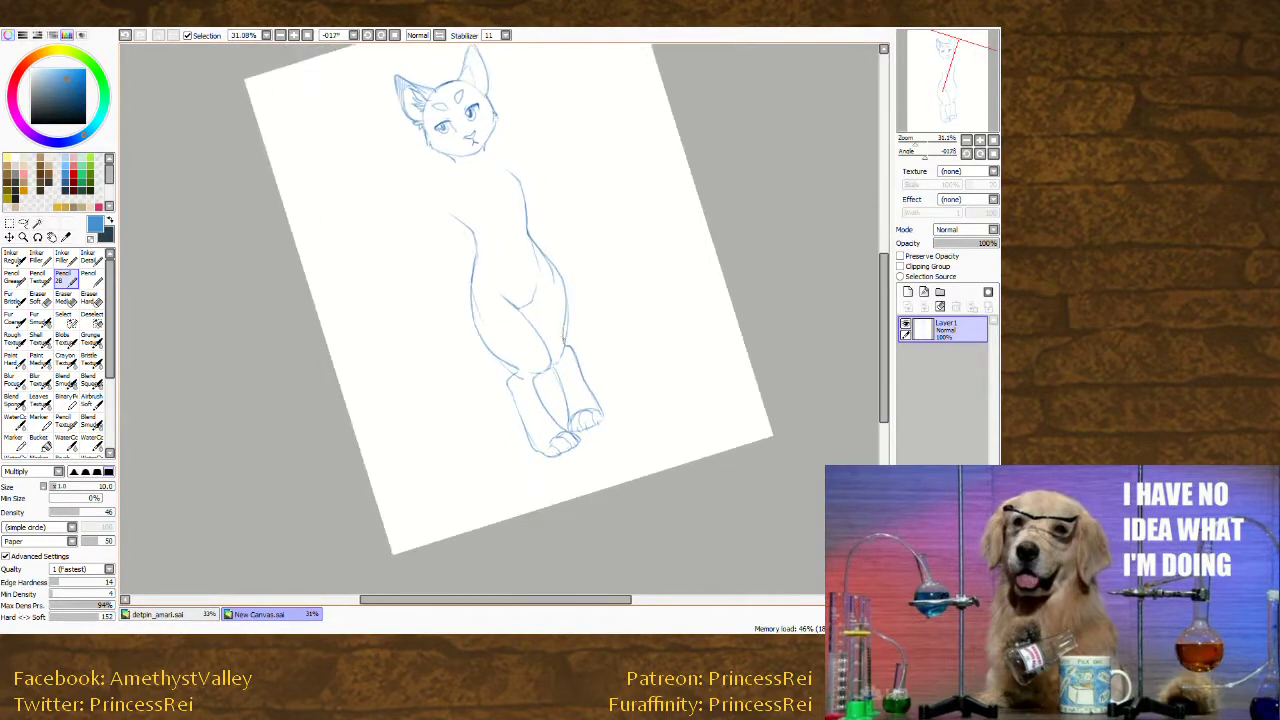
pyautogui.press('Delete')
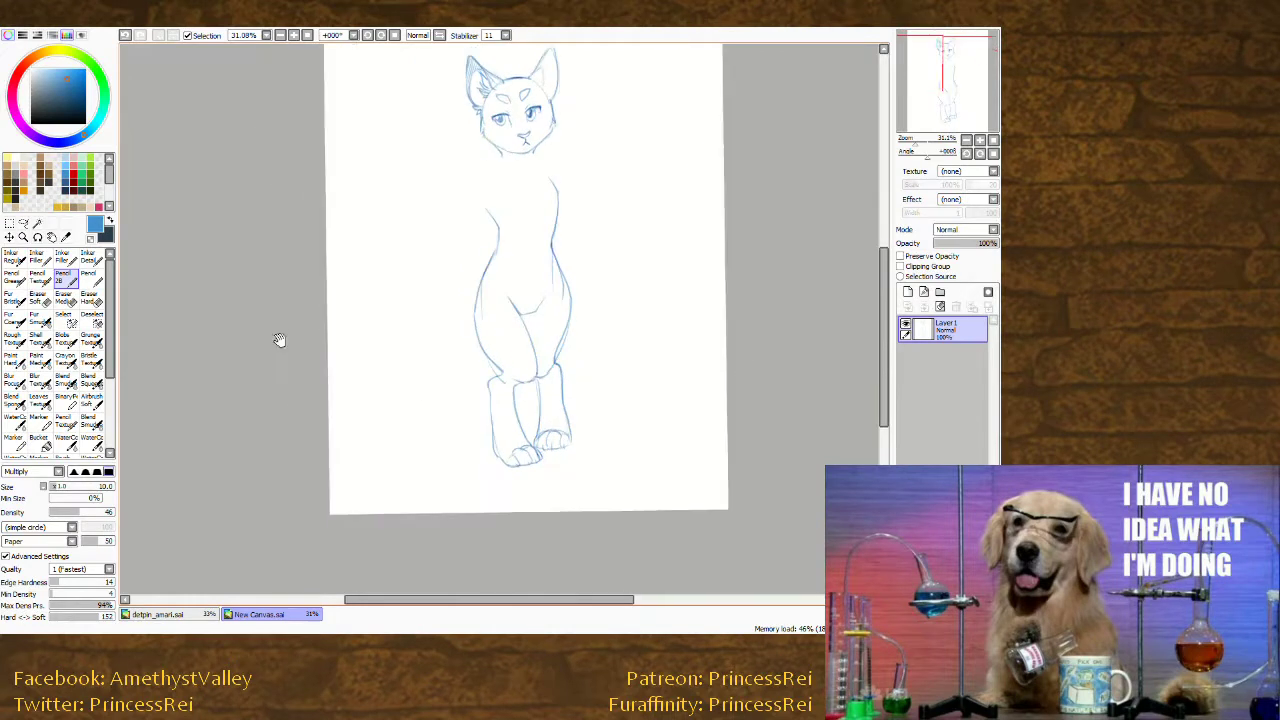
pyautogui.moveTo(531, 334); pyautogui.dragTo(529, 350)
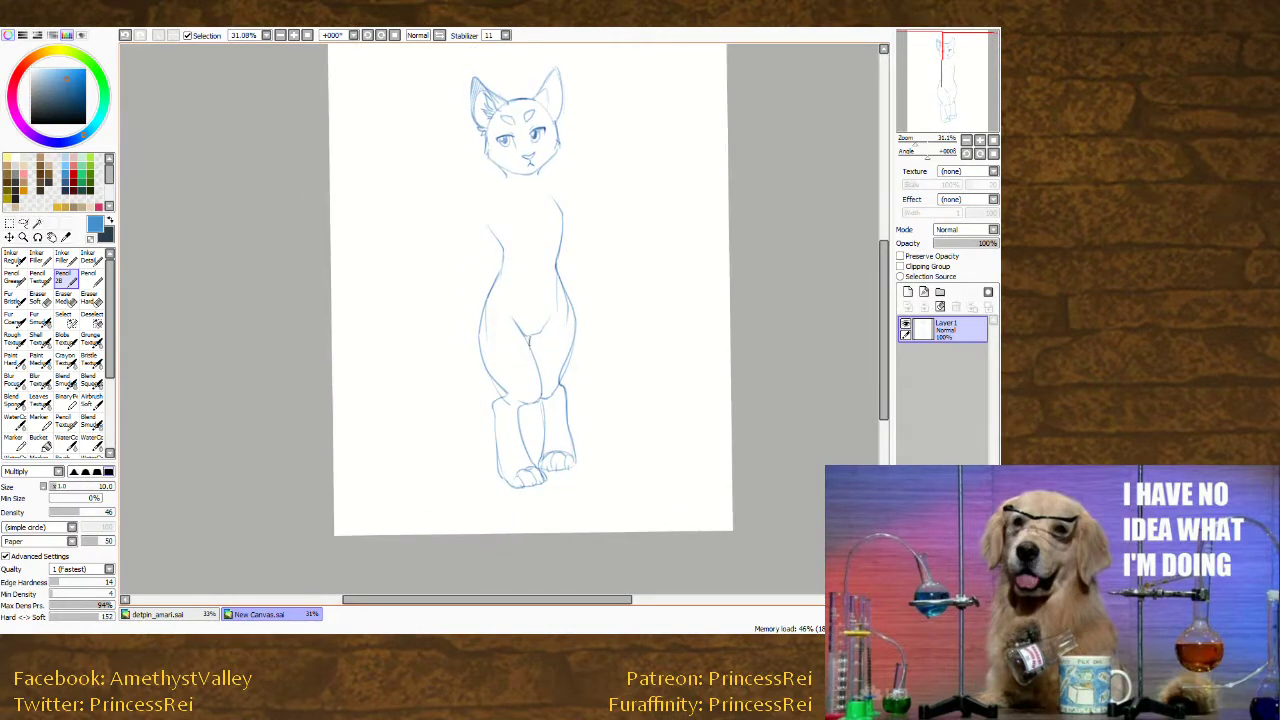
pyautogui.moveTo(297, 402); pyautogui.dragTo(303, 411)
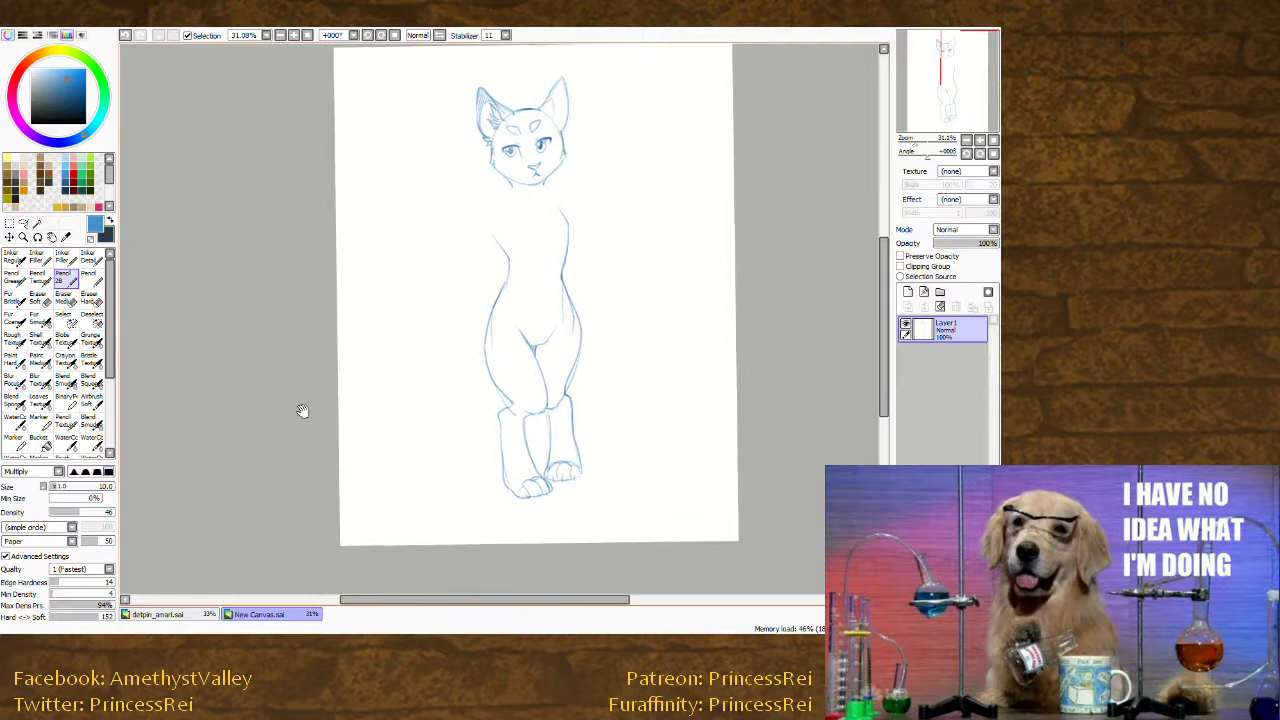
pyautogui.moveTo(290, 466); pyautogui.dragTo(291, 462)
# Select the lower legs and feet with the lasso, move them up slightly to shorten the figure, and deselect.
pyautogui.click(23, 223)
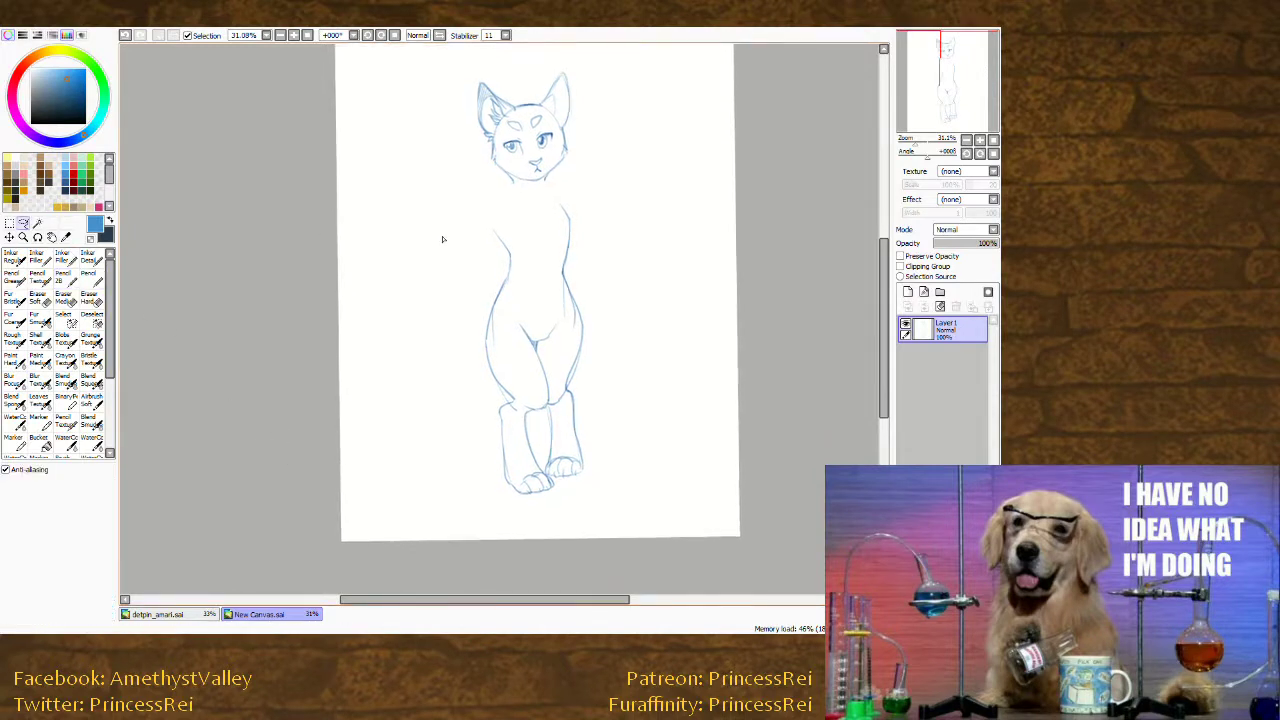
pyautogui.moveTo(487, 277)
pyautogui.mouseDown()
pyautogui.moveTo(499, 526)
pyautogui.moveTo(401, 400)
pyautogui.mouseUp()
pyautogui.moveTo(514, 454); pyautogui.dragTo(516, 438)
pyautogui.hotkey('ctrl', 'd')
# Sketch the right-hand shoulder and arm contour with the Pencil 2B brush, redrawing the unsuccessful strokes.
pyautogui.click(66, 279)
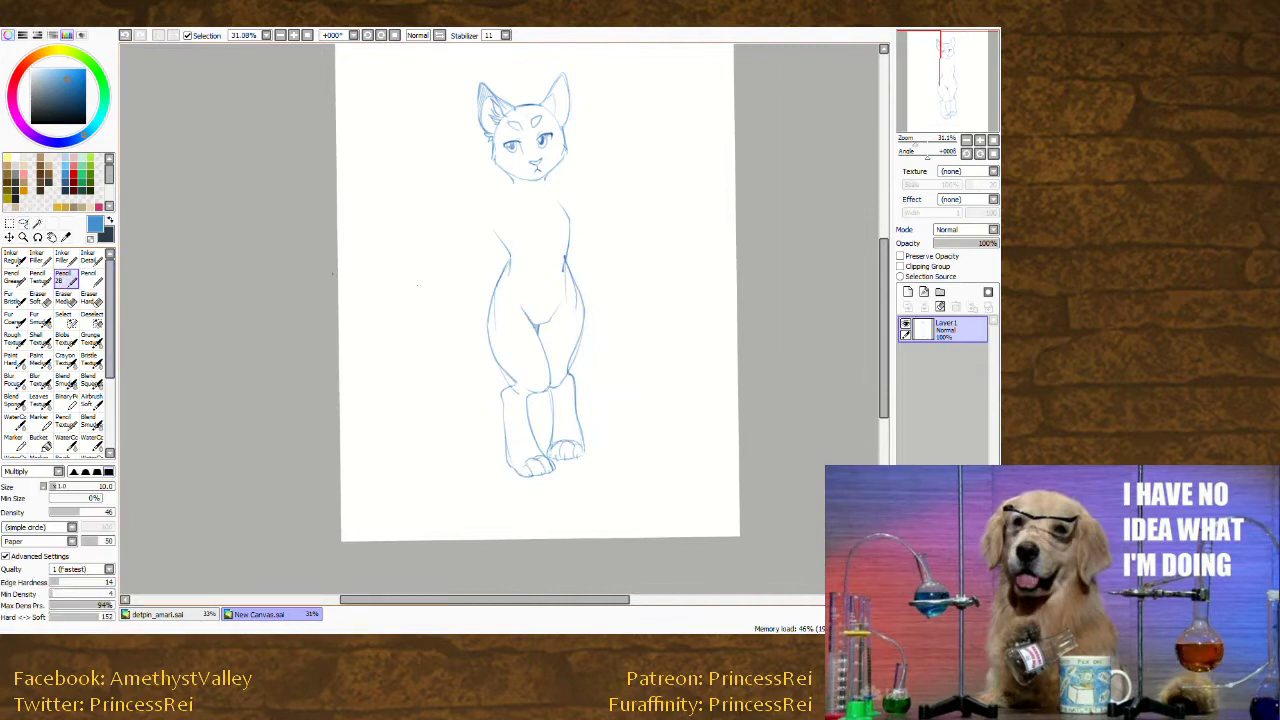
pyautogui.moveTo(481, 228); pyautogui.dragTo(493, 238)
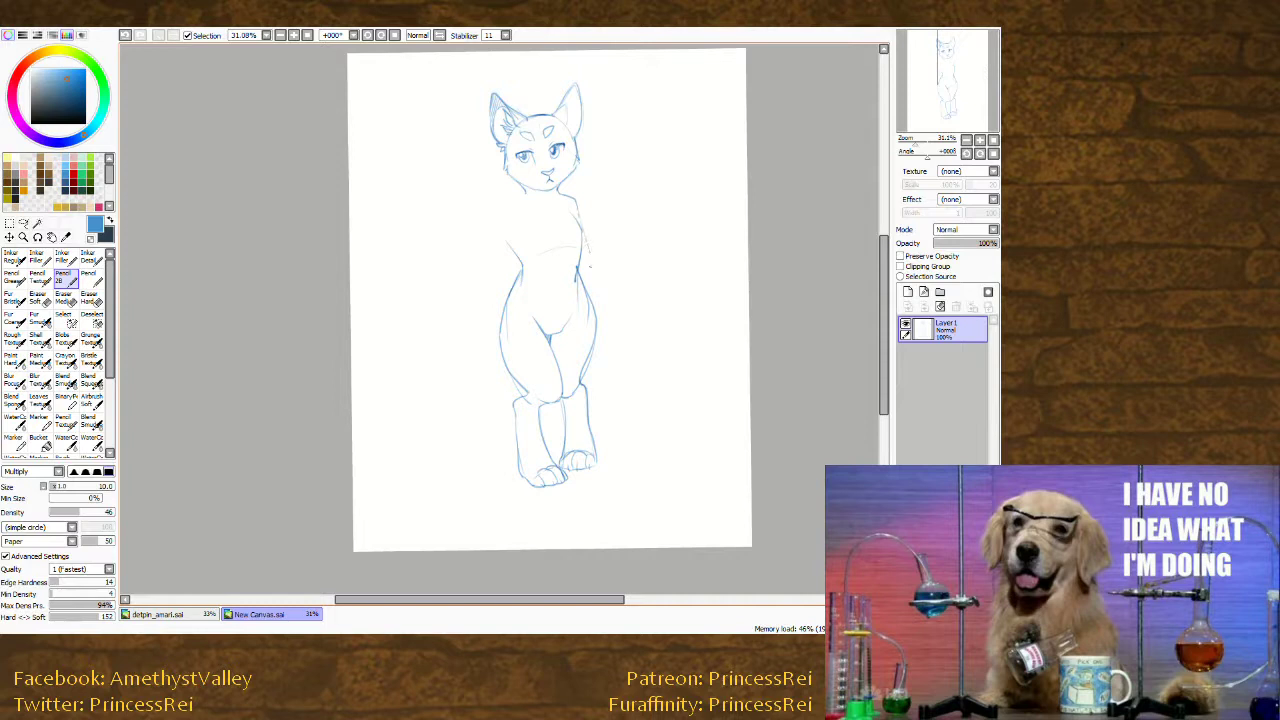
pyautogui.moveTo(592, 247); pyautogui.dragTo(622, 278)
pyautogui.hotkey('ctrl', 'z')
pyautogui.hotkey('ctrl', 'z')
pyautogui.hotkey('ctrl', 'z')
pyautogui.moveTo(576, 201)
pyautogui.mouseDown()
pyautogui.moveTo(580, 250)
pyautogui.moveTo(610, 328)
pyautogui.mouseUp()
pyautogui.hotkey('ctrl', 'z')
# Sketch the left-hand shoulder, the arm hanging beside the hip, and its hand paw.
pyautogui.moveTo(524, 193)
pyautogui.mouseDown()
pyautogui.moveTo(497, 209)
pyautogui.moveTo(488, 302)
pyautogui.mouseUp()
pyautogui.moveTo(509, 254); pyautogui.dragTo(514, 284)
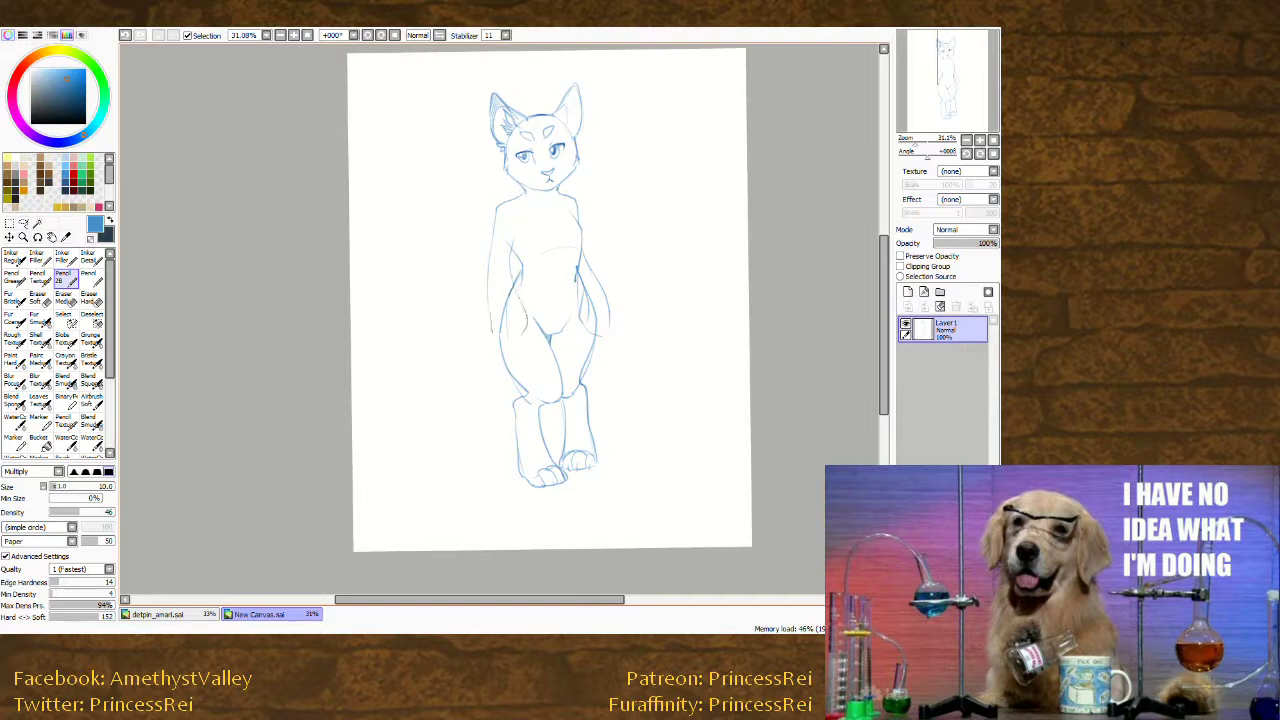
pyautogui.hotkey('ctrl', 'z')
pyautogui.hotkey('ctrl', 'z')
pyautogui.moveTo(488, 302); pyautogui.dragTo(499, 341)
pyautogui.moveTo(506, 344)
pyautogui.mouseDown()
pyautogui.moveTo(518, 352)
pyautogui.moveTo(503, 349)
pyautogui.mouseUp()
# Add the finger lines to the right-hand hand paw.
pyautogui.moveTo(403, 446); pyautogui.dragTo(492, 474)
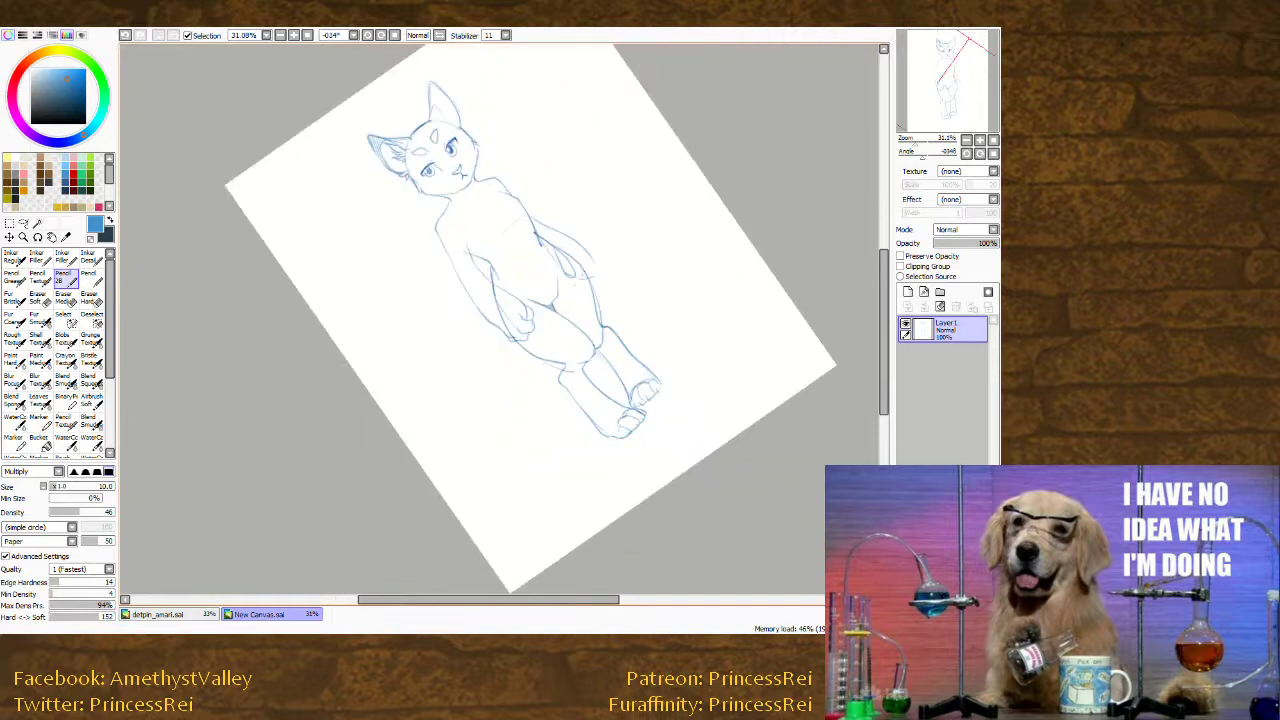
pyautogui.moveTo(579, 269)
pyautogui.mouseDown()
pyautogui.moveTo(587, 287)
pyautogui.moveTo(596, 279)
pyautogui.mouseUp()
pyautogui.moveTo(345, 398); pyautogui.dragTo(328, 312)
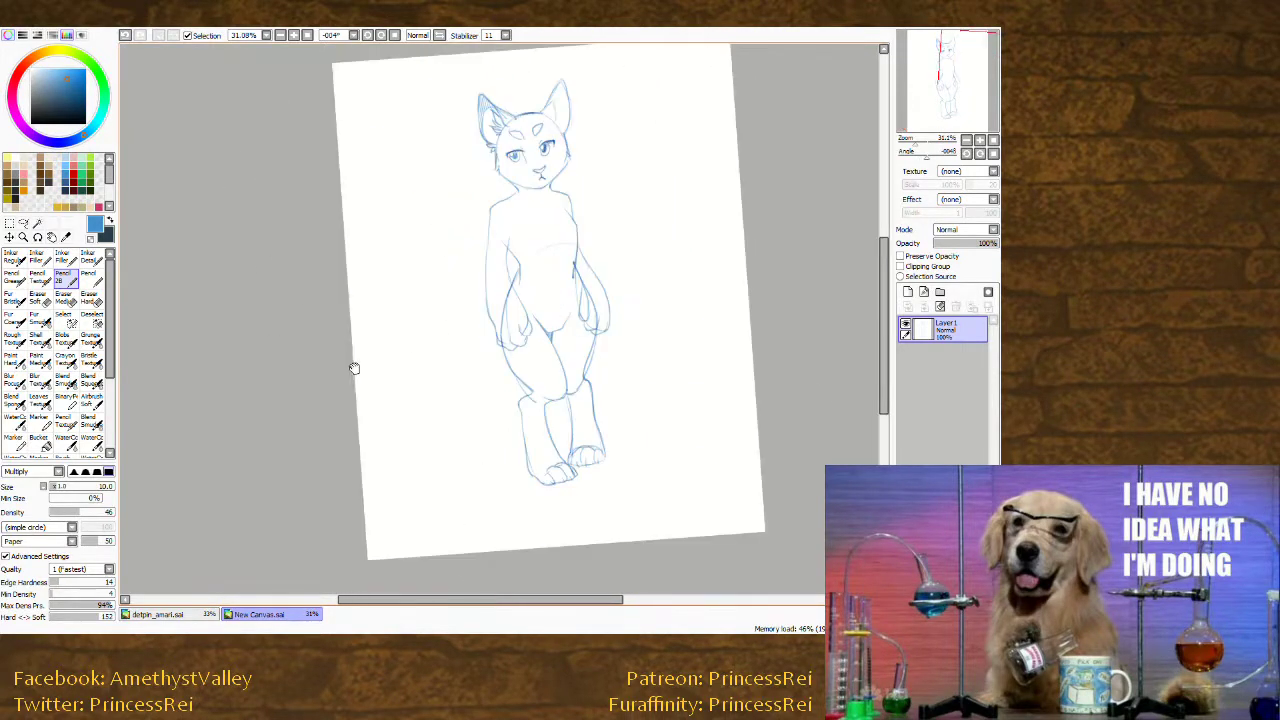
# Refine the inner and outer contours of the left-hand arm, redrawing the first stroke.
pyautogui.moveTo(354, 369); pyautogui.dragTo(355, 388)
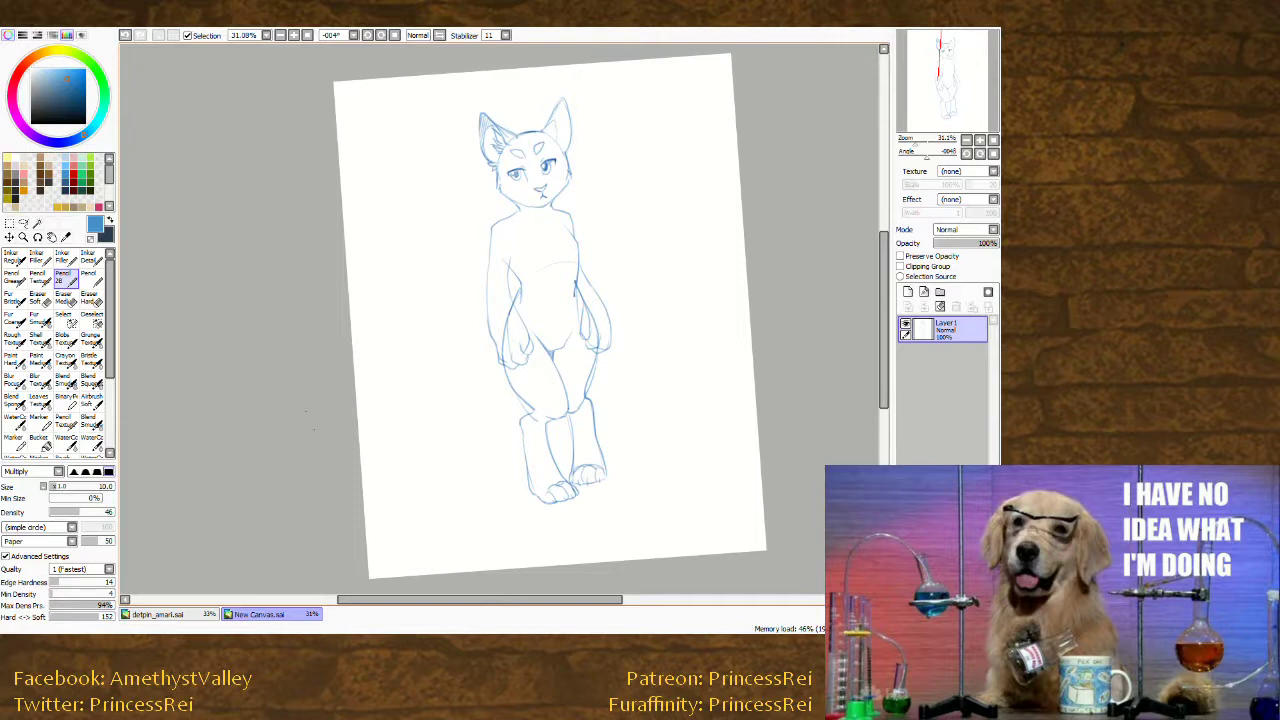
pyautogui.moveTo(513, 271)
pyautogui.mouseDown()
pyautogui.moveTo(520, 284)
pyautogui.moveTo(507, 271)
pyautogui.moveTo(503, 297)
pyautogui.moveTo(524, 322)
pyautogui.mouseUp()
pyautogui.hotkey('ctrl', 'z')
pyautogui.moveTo(491, 237); pyautogui.dragTo(486, 281)
# Sketch a long tail curving out from behind the left-hand thigh and up to a rounded tip.
pyautogui.moveTo(320, 384); pyautogui.dragTo(315, 367)
pyautogui.moveTo(463, 412); pyautogui.dragTo(525, 379)
pyautogui.moveTo(556, 326)
pyautogui.mouseDown()
pyautogui.moveTo(513, 366)
pyautogui.moveTo(478, 358)
pyautogui.mouseUp()
pyautogui.moveTo(570, 376)
pyautogui.mouseDown()
pyautogui.moveTo(534, 404)
pyautogui.moveTo(466, 390)
pyautogui.moveTo(480, 312)
pyautogui.moveTo(518, 276)
pyautogui.moveTo(521, 318)
pyautogui.moveTo(488, 360)
pyautogui.moveTo(497, 370)
pyautogui.mouseUp()
pyautogui.moveTo(394, 385); pyautogui.dragTo(430, 424)
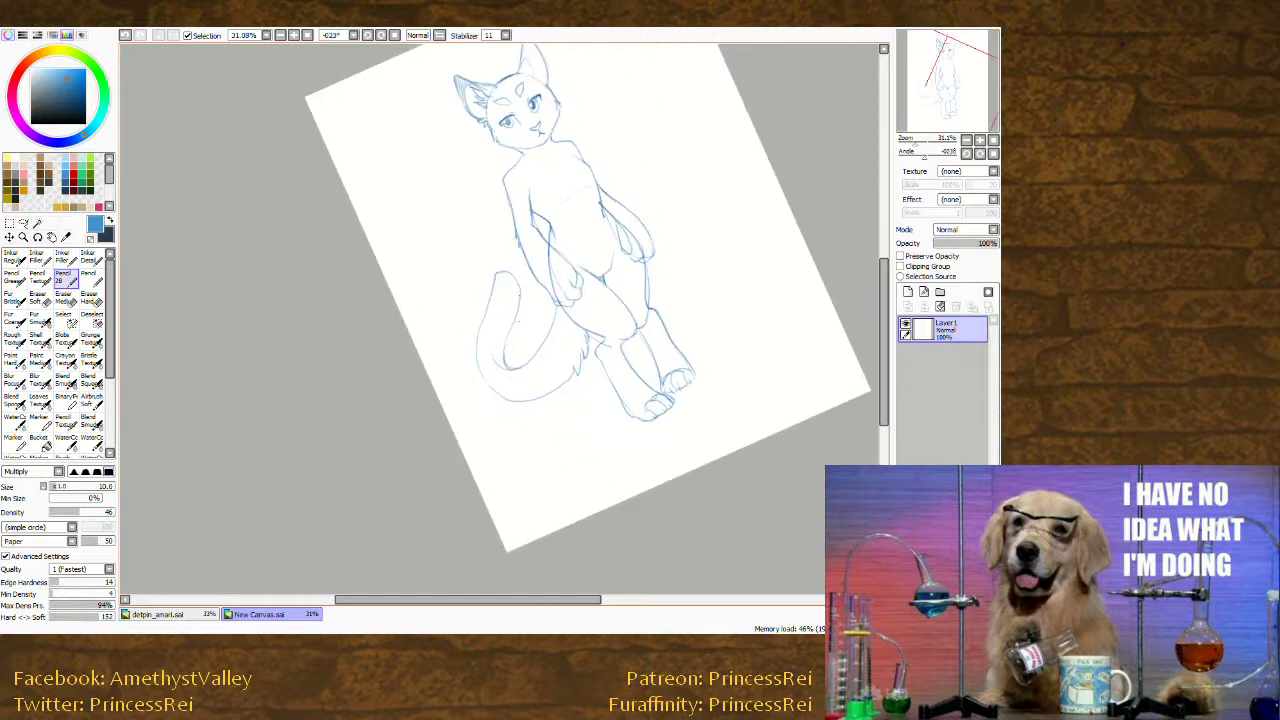
pyautogui.moveTo(521, 286); pyautogui.dragTo(505, 342)
# Erase the rough fur strokes at the base of the tail with the hard eraser.
pyautogui.press('e')
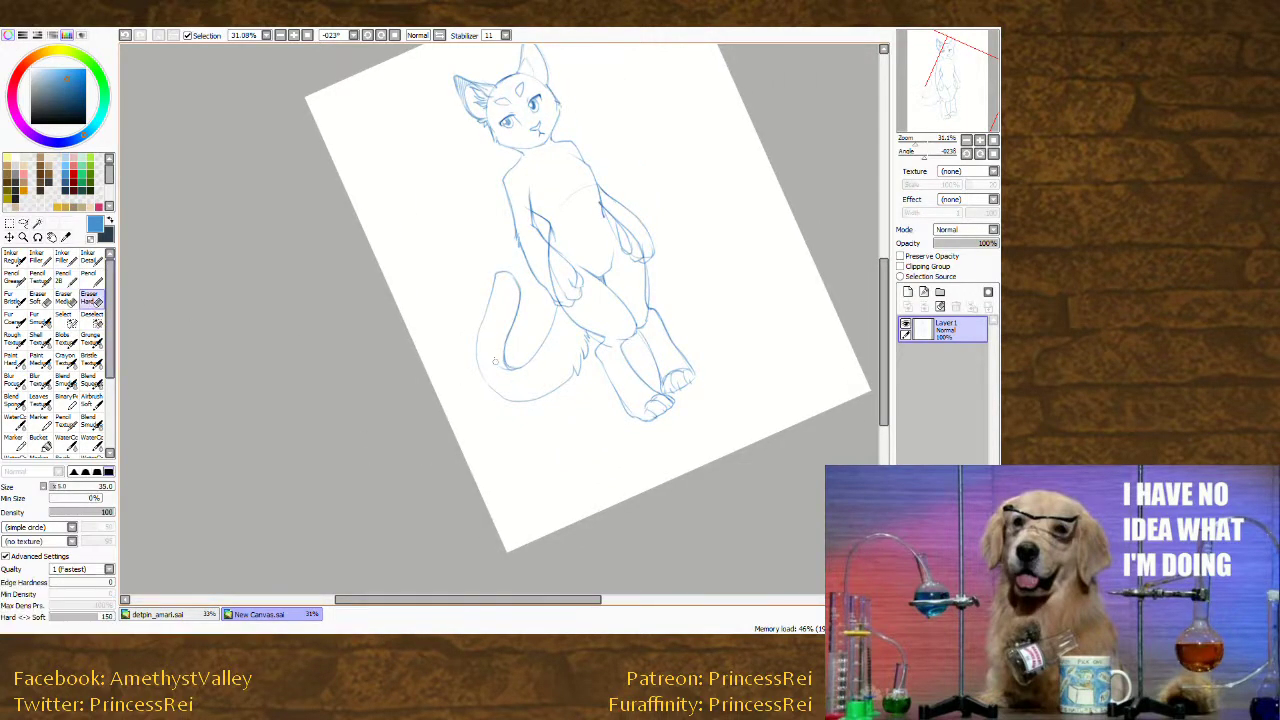
pyautogui.moveTo(346, 489)
pyautogui.mouseDown()
pyautogui.moveTo(231, 437)
pyautogui.moveTo(364, 505)
pyautogui.mouseUp()
pyautogui.moveTo(588, 331); pyautogui.dragTo(565, 380)
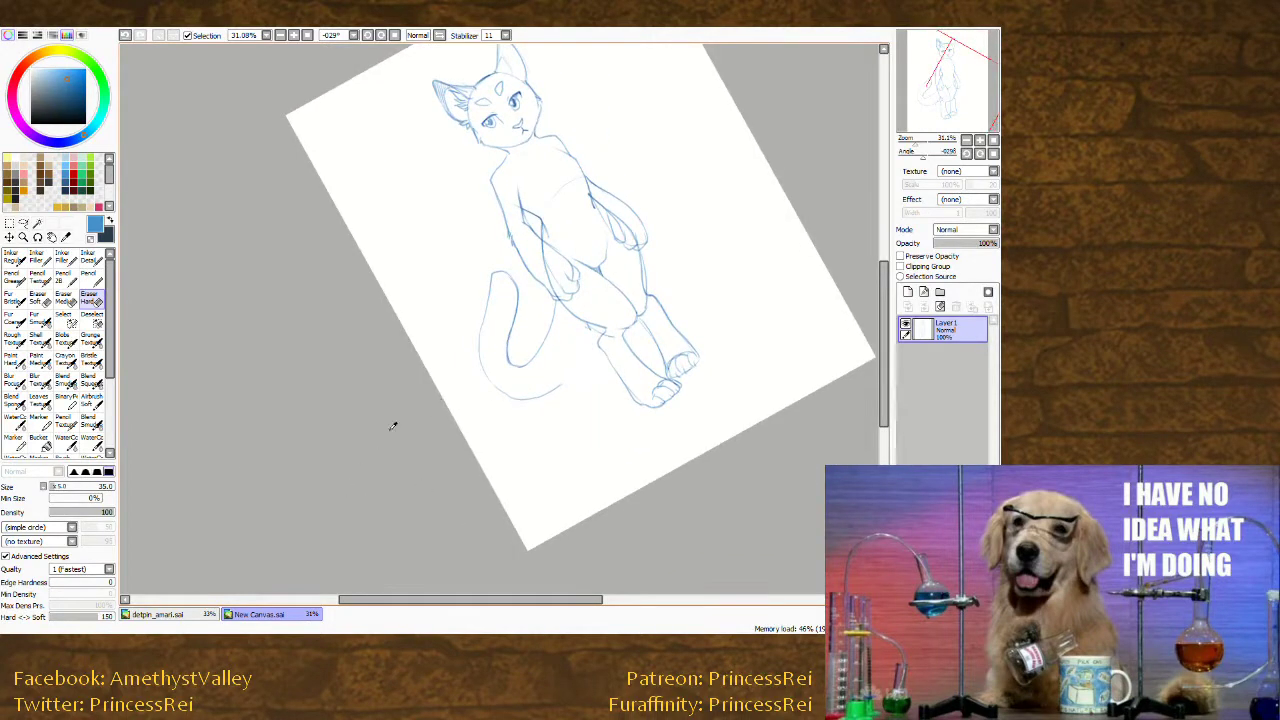
# Redraw the tail's base with jagged fur strokes using the Pencil 2B brush and strengthen the tail's outer curve.
pyautogui.moveTo(394, 426); pyautogui.dragTo(446, 462)
pyautogui.click(38, 274)
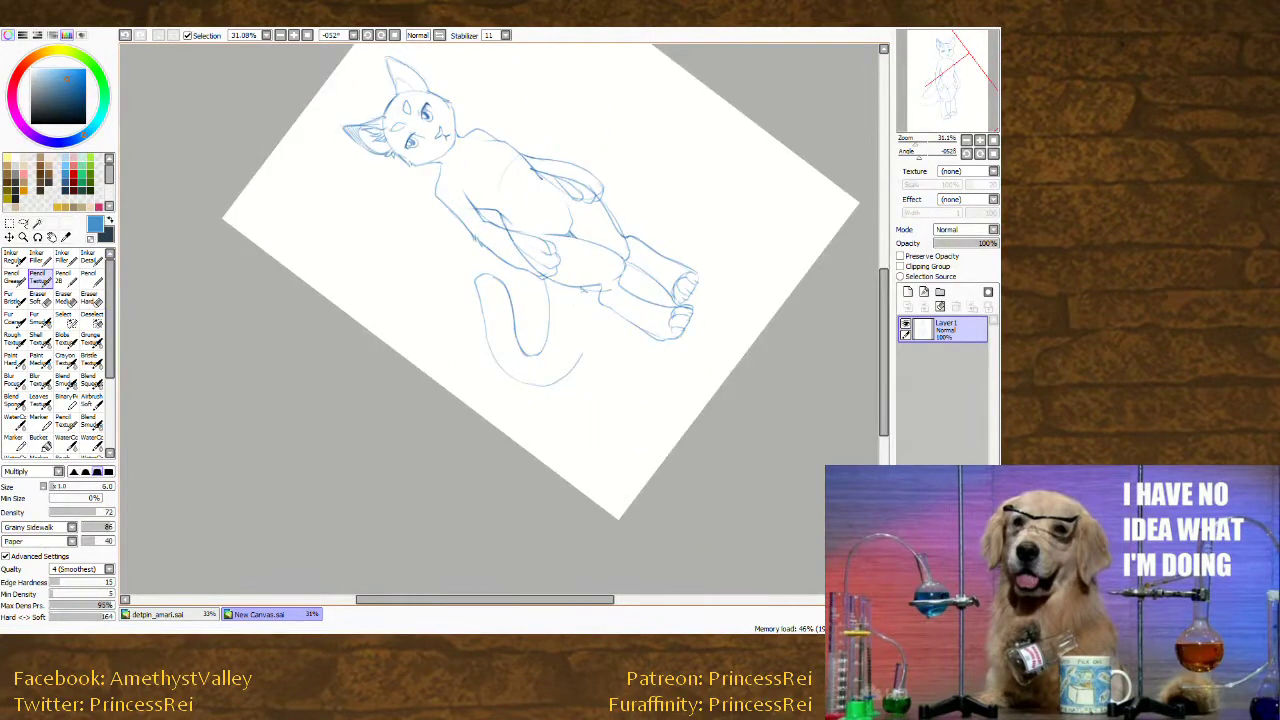
pyautogui.click(62, 275)
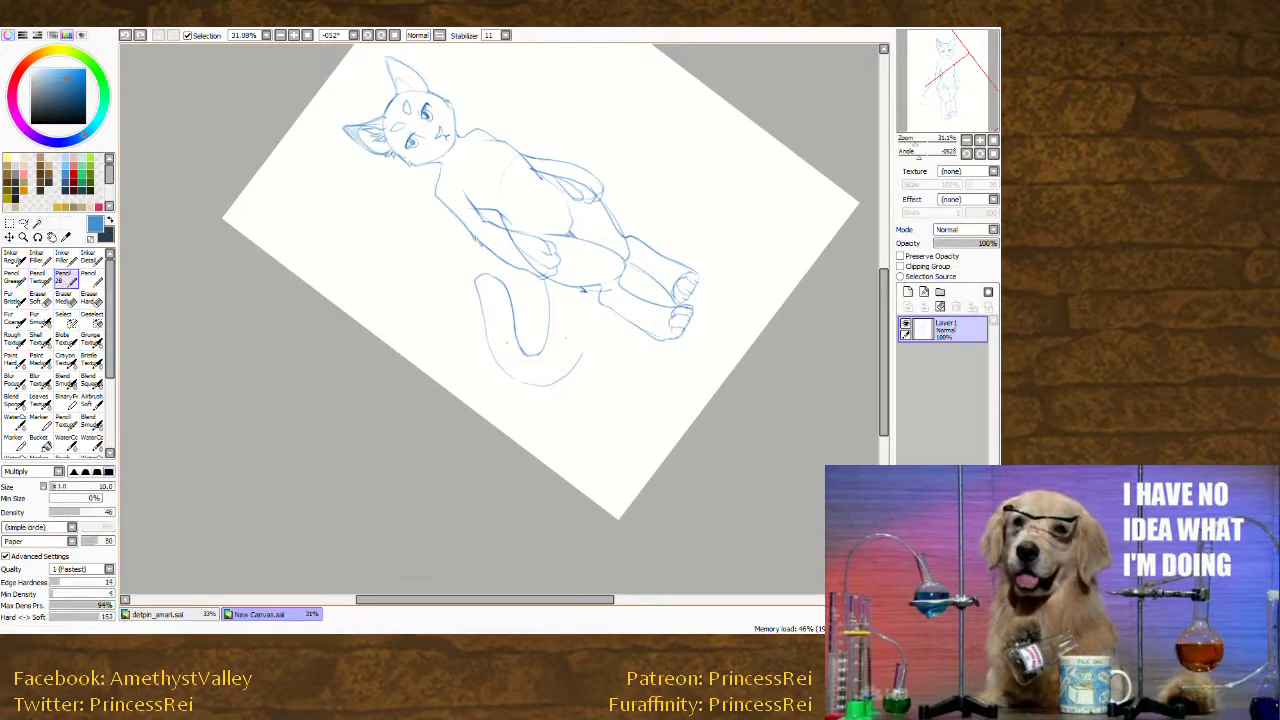
pyautogui.moveTo(583, 291); pyautogui.dragTo(580, 350)
pyautogui.moveTo(312, 402)
pyautogui.mouseDown()
pyautogui.moveTo(249, 277)
pyautogui.moveTo(342, 178)
pyautogui.moveTo(340, 436)
pyautogui.mouseUp()
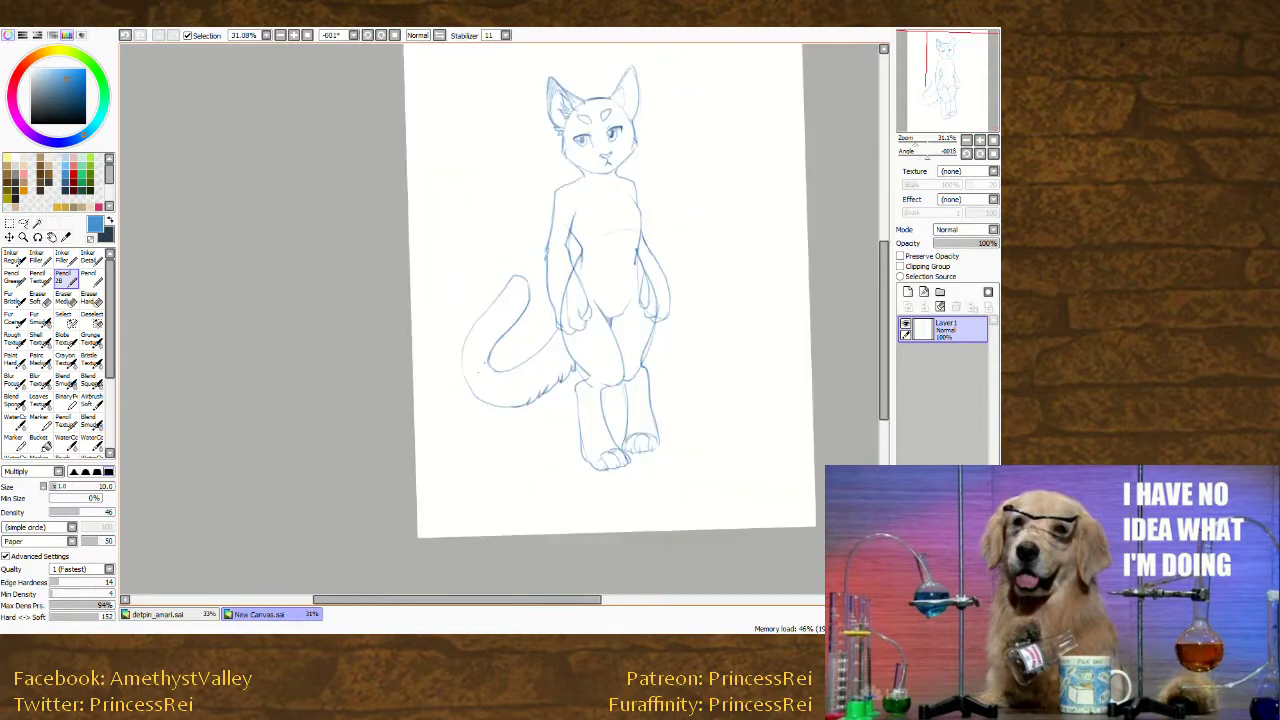
pyautogui.moveTo(465, 350); pyautogui.dragTo(462, 378)
pyautogui.moveTo(324, 421)
pyautogui.mouseDown()
pyautogui.moveTo(320, 403)
pyautogui.moveTo(306, 455)
pyautogui.mouseUp()
# Erase the stray lines overlapping the right-hand arm and hand, and clean up around the chin.
pyautogui.click(91, 299)
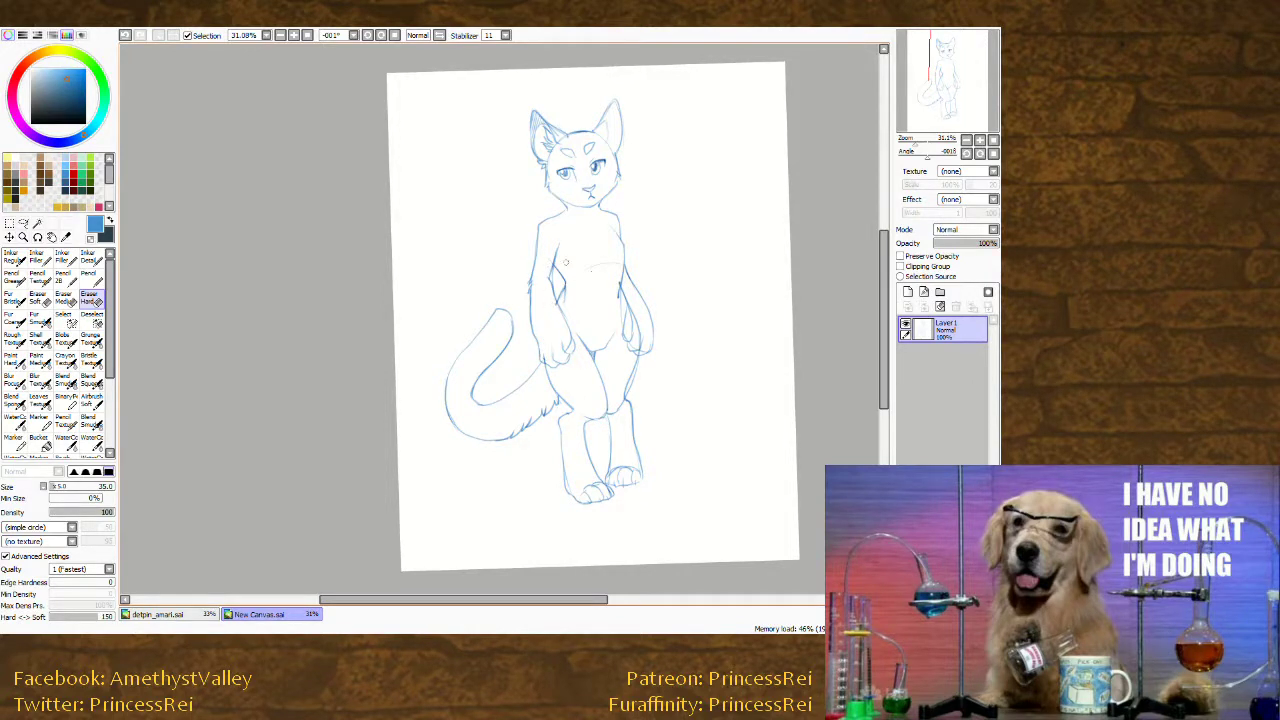
pyautogui.moveTo(616, 283); pyautogui.dragTo(631, 347)
pyautogui.moveTo(489, 226); pyautogui.dragTo(491, 240)
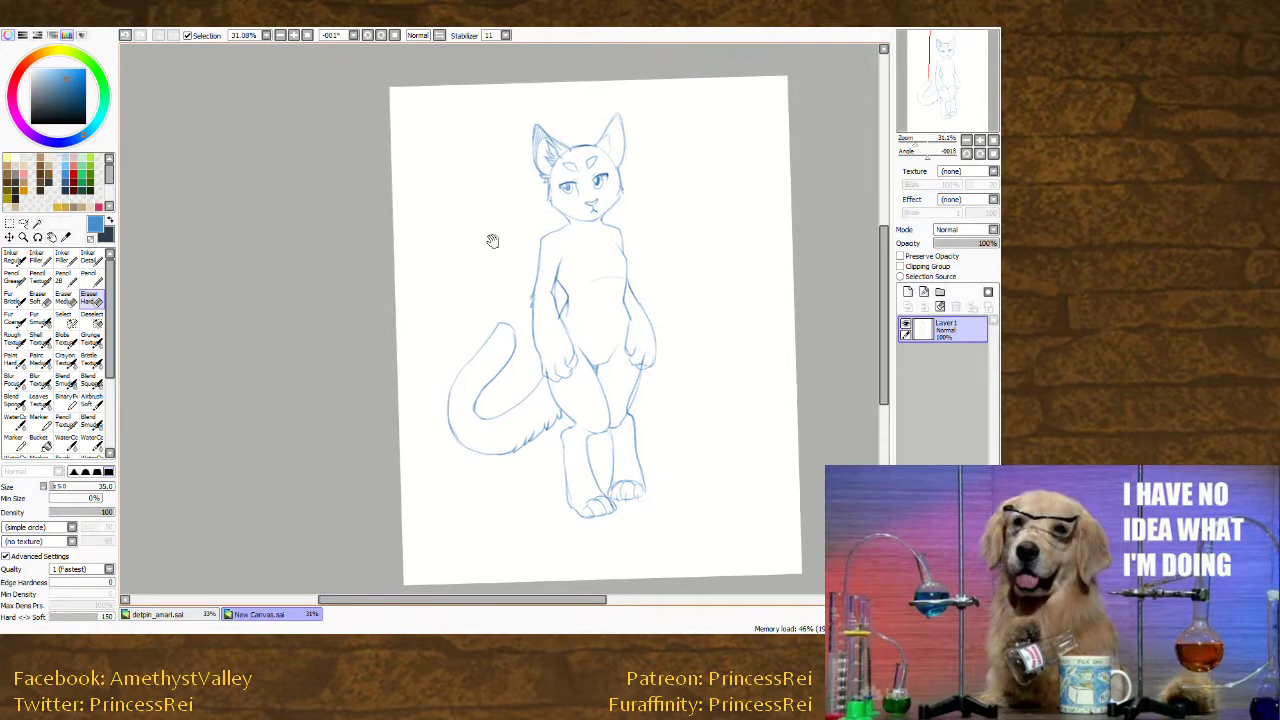
pyautogui.moveTo(565, 212); pyautogui.dragTo(574, 218)
# Select the left-hand eye and brow with the lasso, transform them into a better position, and deselect.
pyautogui.moveTo(407, 298); pyautogui.dragTo(384, 184)
pyautogui.moveTo(468, 94); pyautogui.dragTo(456, 321)
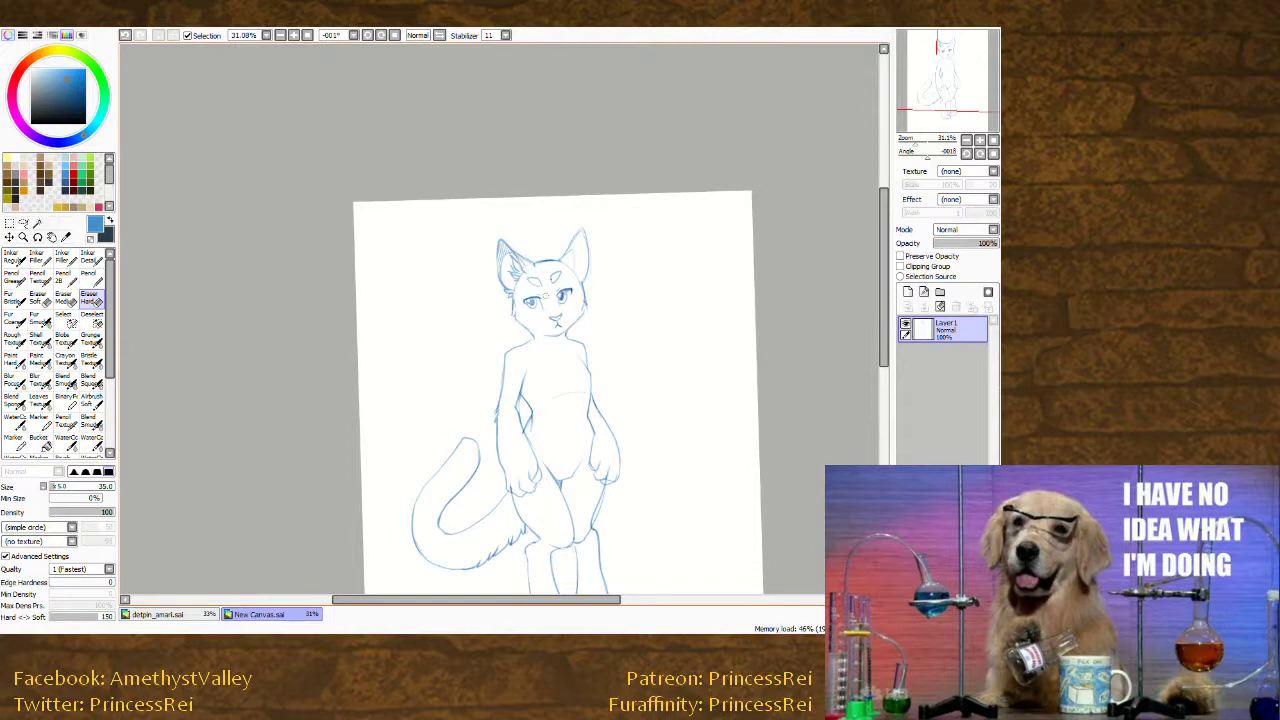
pyautogui.moveTo(301, 438); pyautogui.dragTo(297, 428)
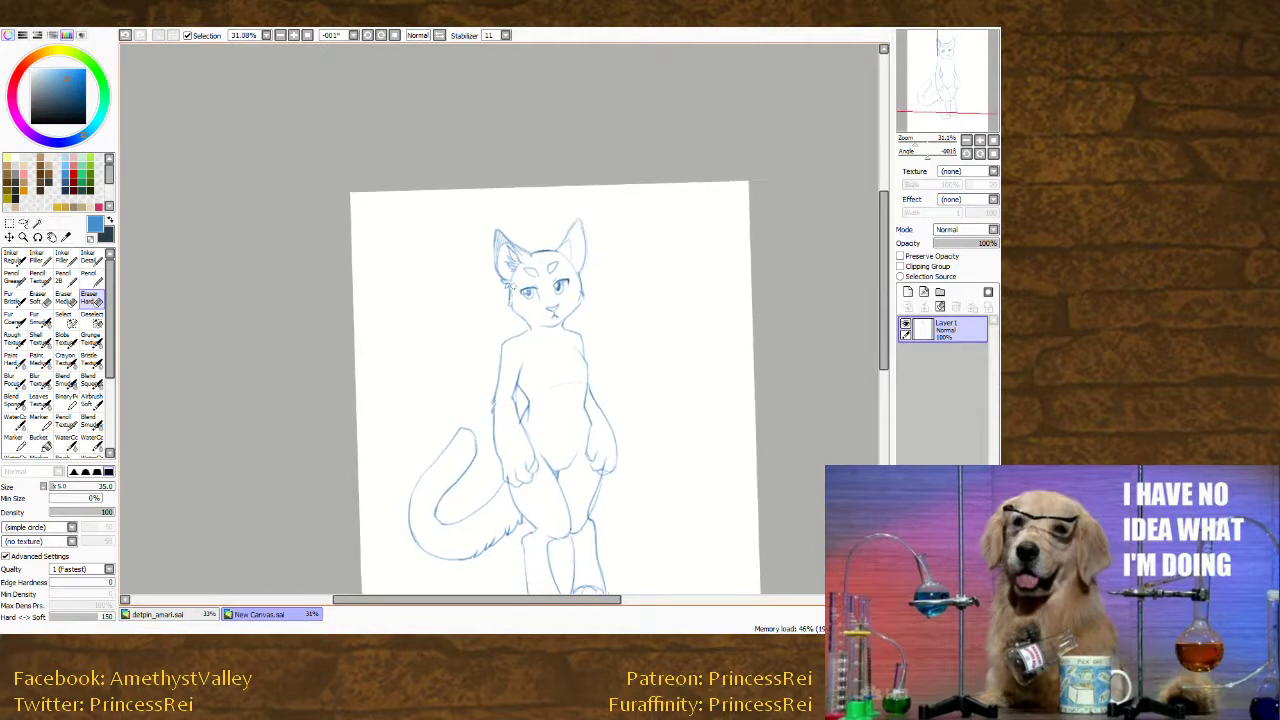
pyautogui.moveTo(283, 482); pyautogui.dragTo(274, 465)
pyautogui.click(23, 223)
pyautogui.moveTo(537, 288)
pyautogui.mouseDown()
pyautogui.moveTo(537, 306)
pyautogui.moveTo(518, 290)
pyautogui.moveTo(533, 262)
pyautogui.moveTo(529, 288)
pyautogui.mouseUp()
pyautogui.hotkey('ctrl', 't')
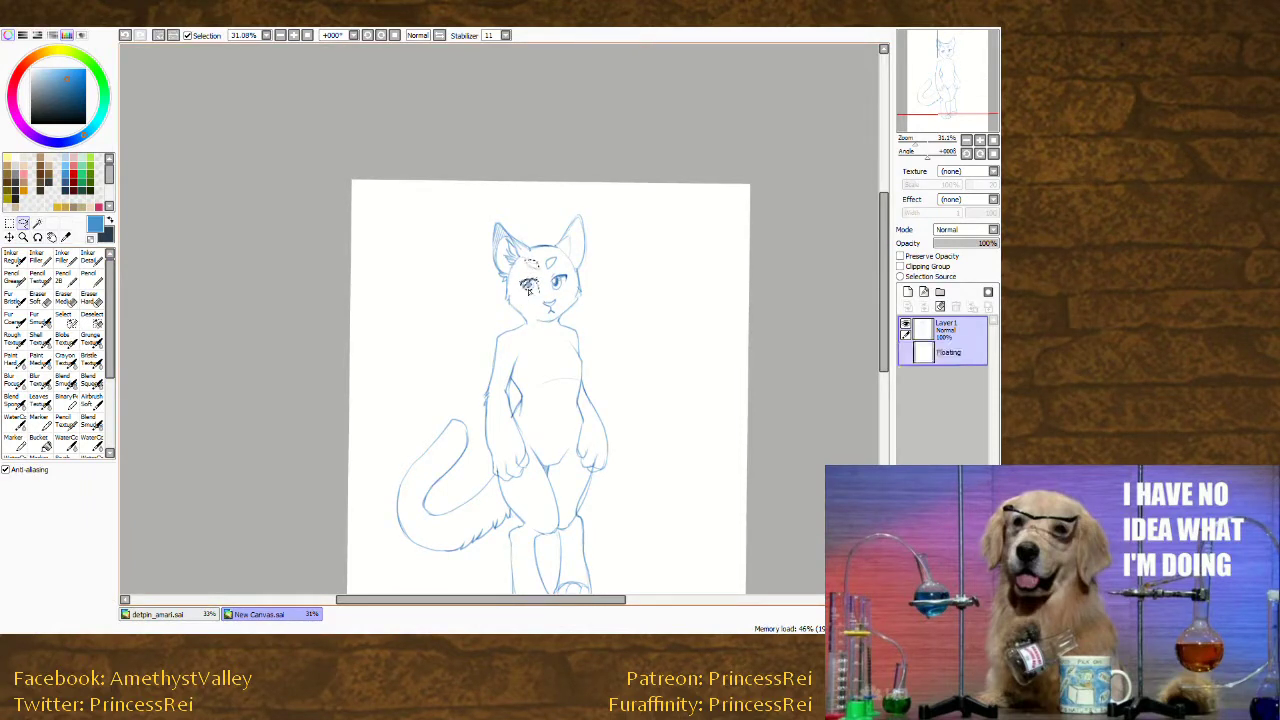
pyautogui.press('Return')
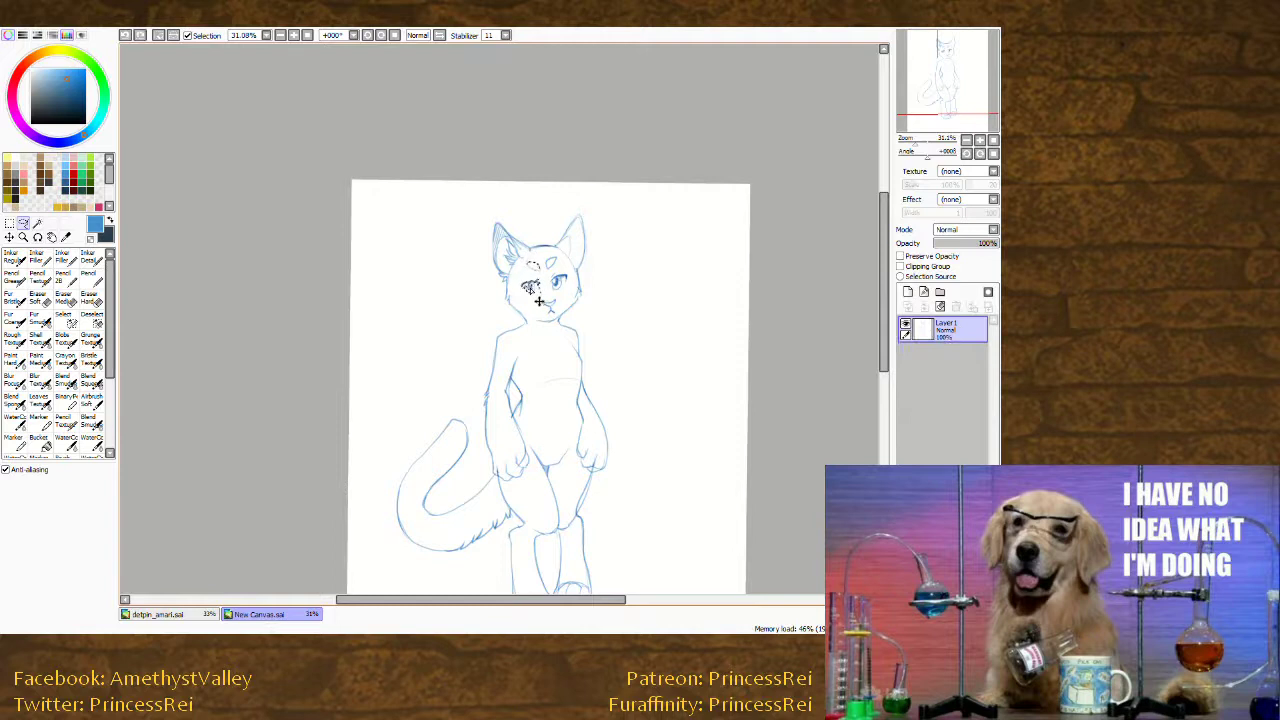
pyautogui.hotkey('ctrl', 'd')
# Adjust the placement of the right-hand brow and the left-hand eye using lasso selections.
pyautogui.moveTo(525, 260)
pyautogui.mouseDown()
pyautogui.moveTo(556, 278)
pyautogui.moveTo(547, 267)
pyautogui.moveTo(559, 258)
pyautogui.moveTo(552, 269)
pyautogui.mouseUp()
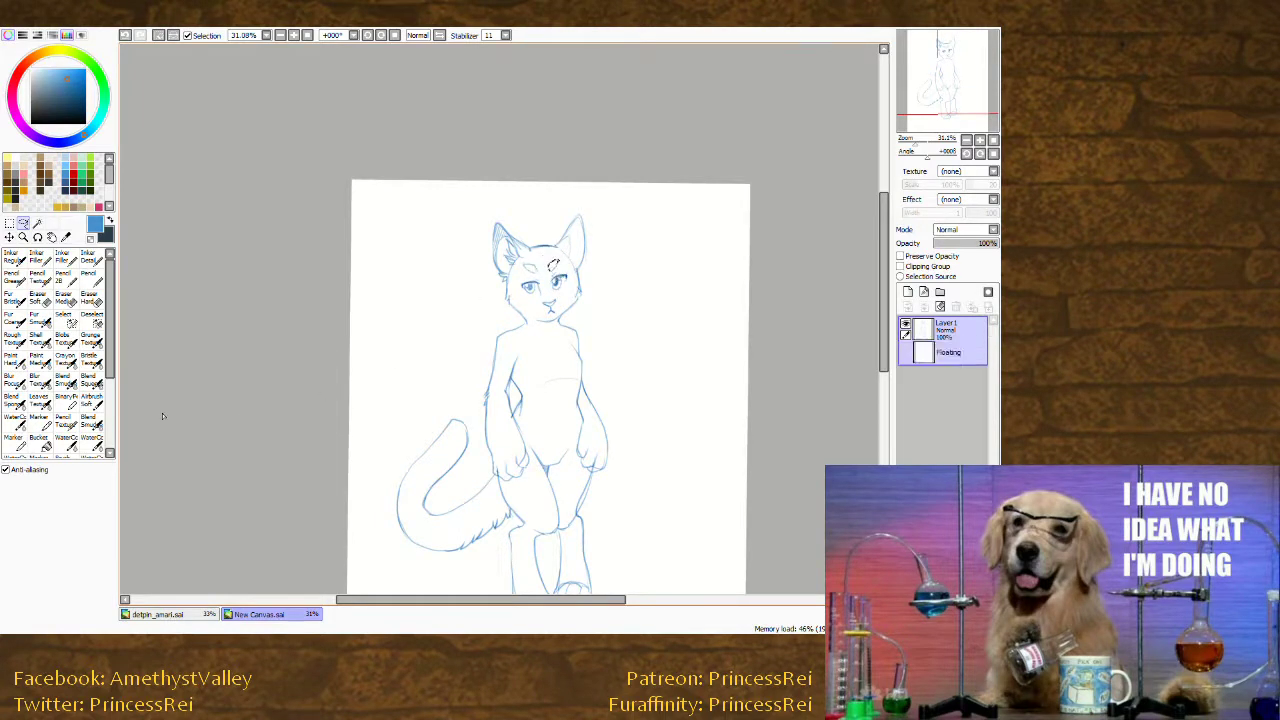
pyautogui.click(90, 298)
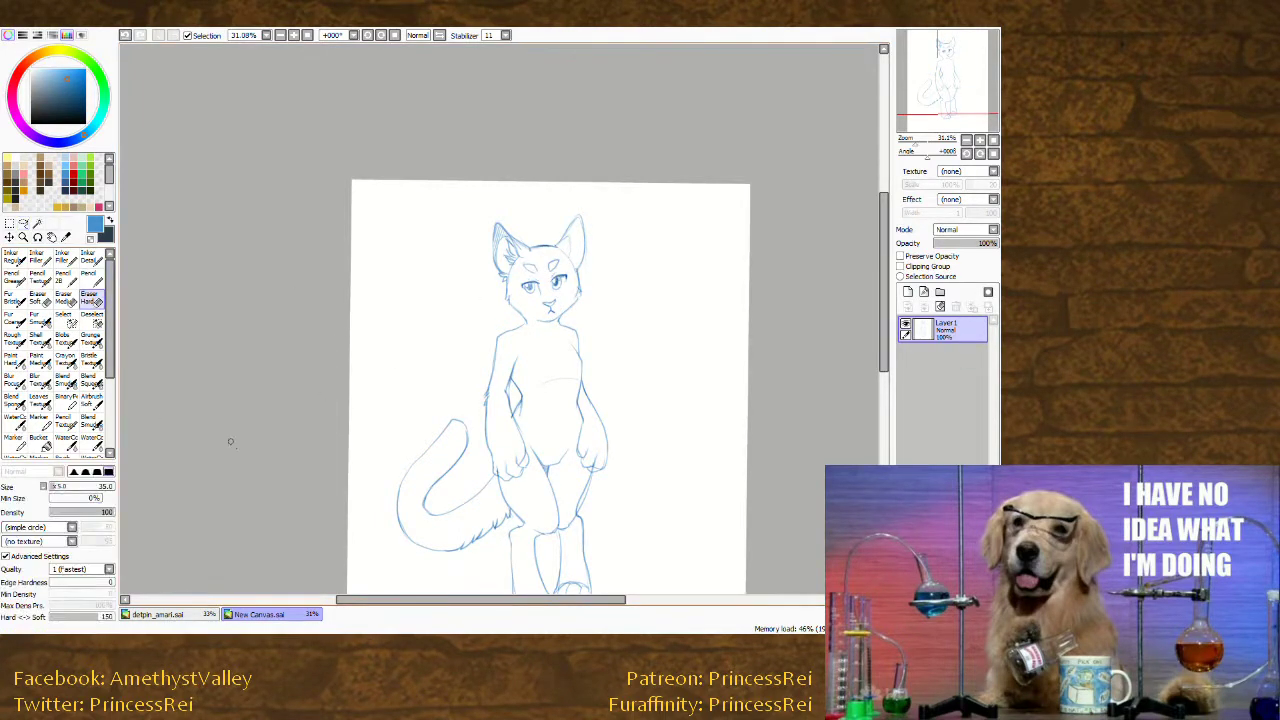
pyautogui.moveTo(250, 469); pyautogui.dragTo(247, 439)
pyautogui.click(23, 223)
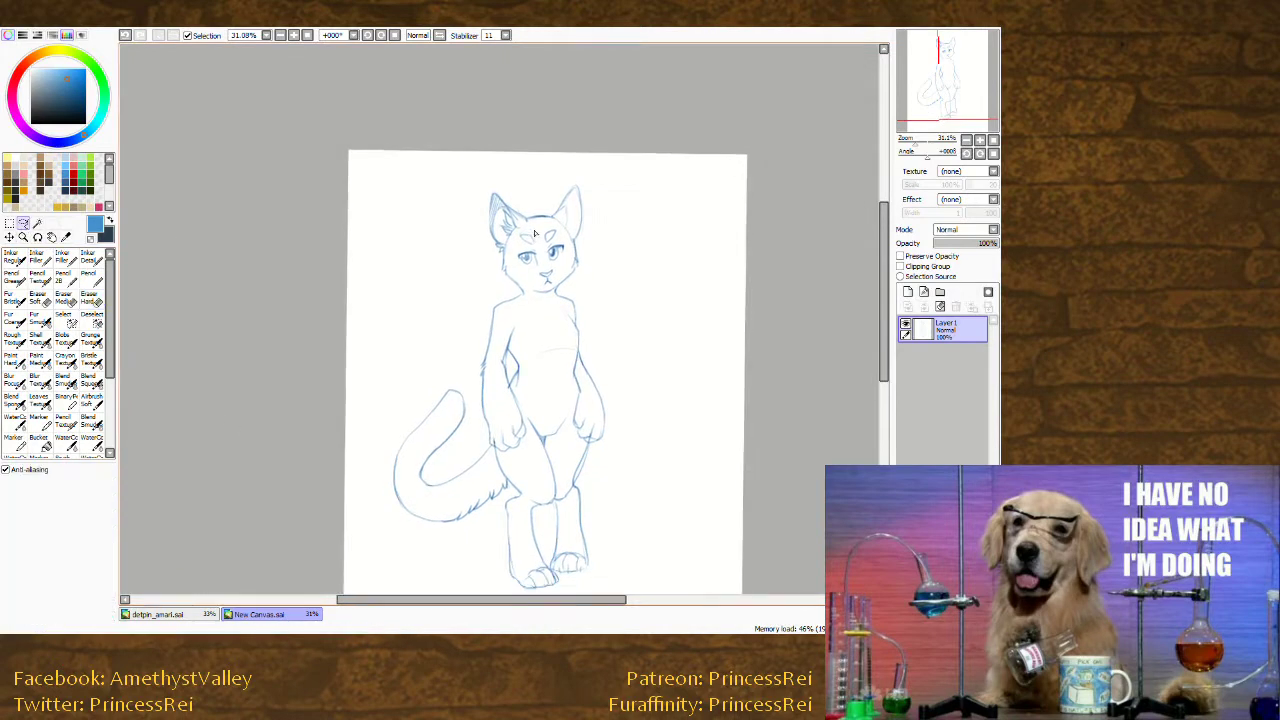
pyautogui.moveTo(519, 251)
pyautogui.mouseDown()
pyautogui.moveTo(541, 262)
pyautogui.moveTo(512, 259)
pyautogui.moveTo(525, 265)
pyautogui.mouseUp()
pyautogui.hotkey('ctrl', 'd')
# Fit the whole sketch in the view and switch back to the Pencil 2B brush.
pyautogui.scroll(-2, 312, 330)
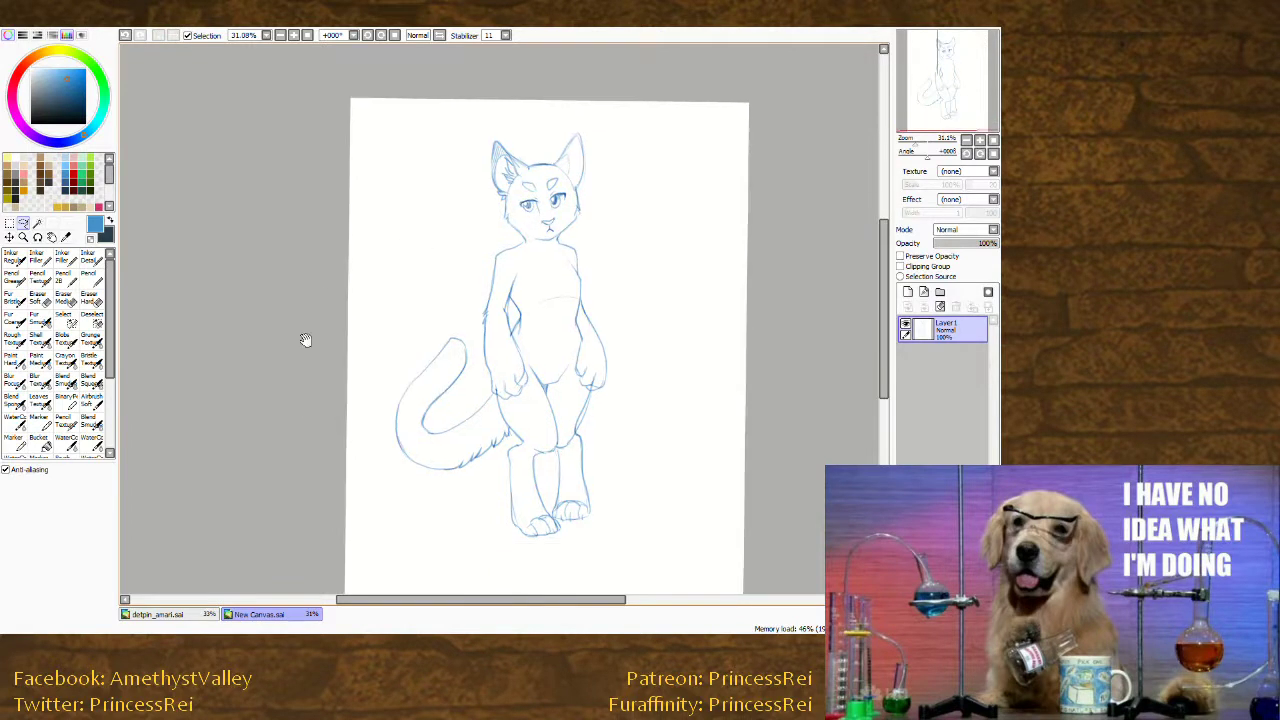
pyautogui.click(993, 141)
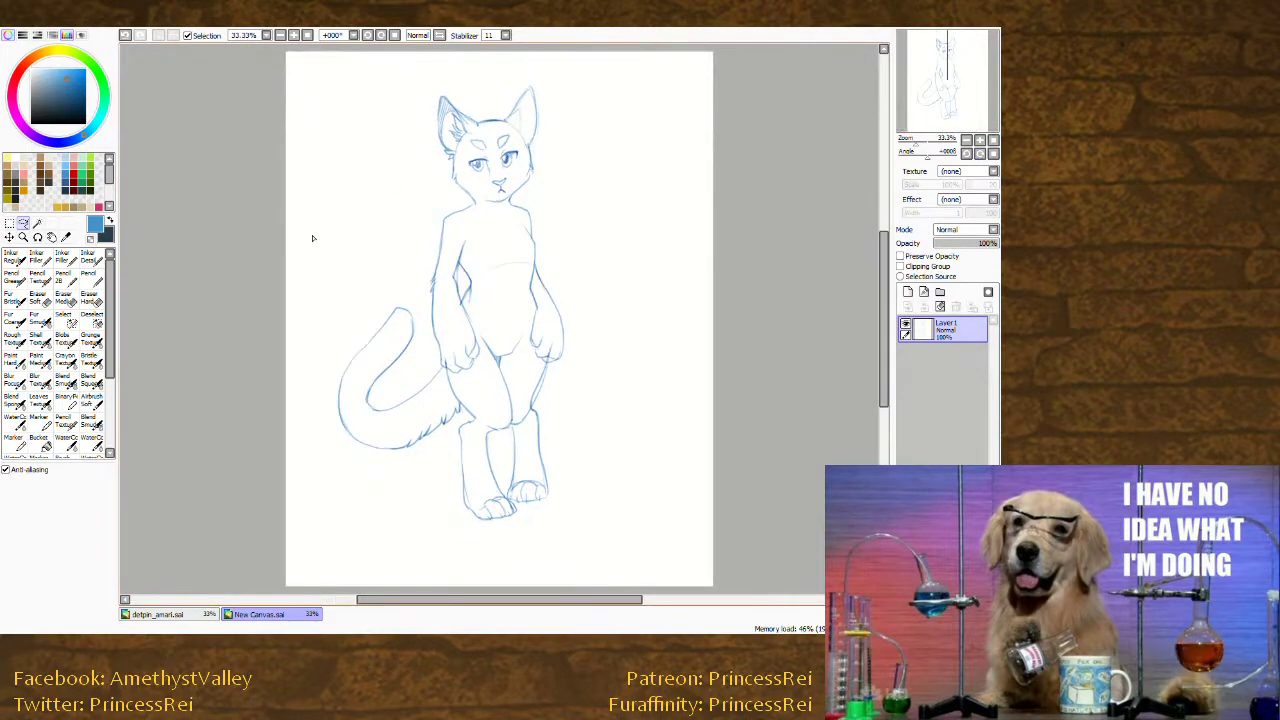
pyautogui.click(89, 297)
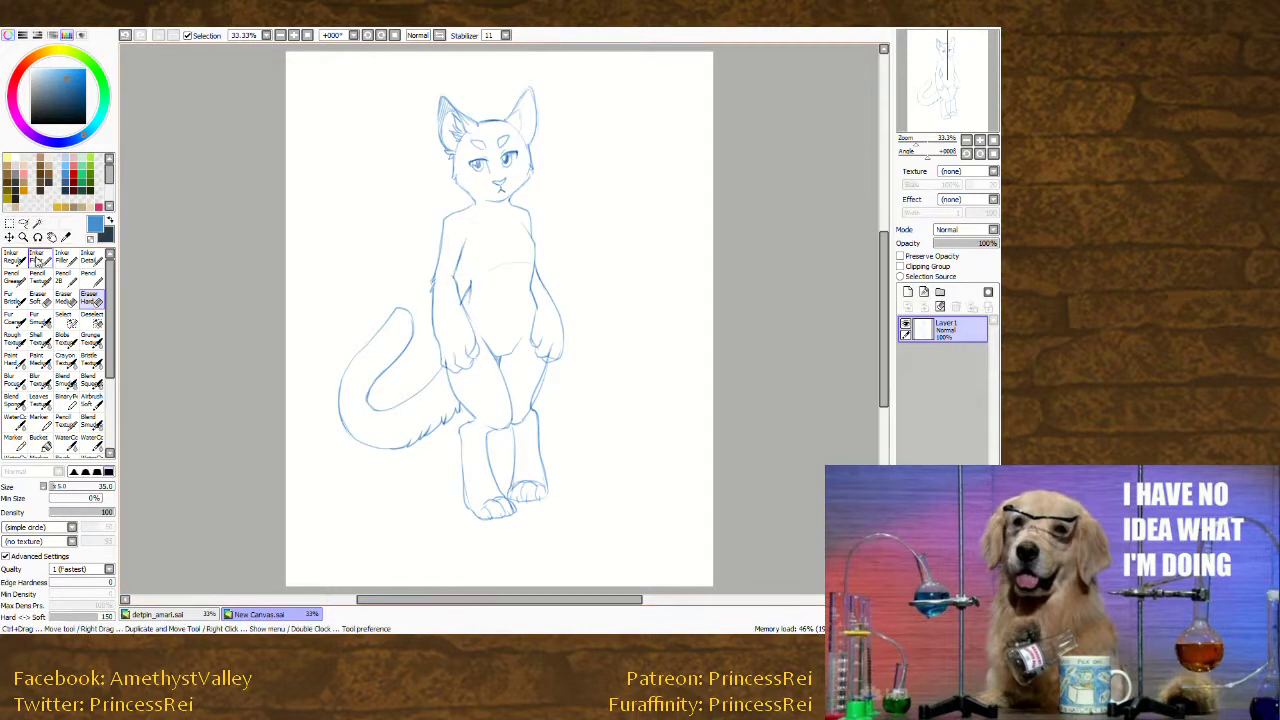
pyautogui.click(62, 276)
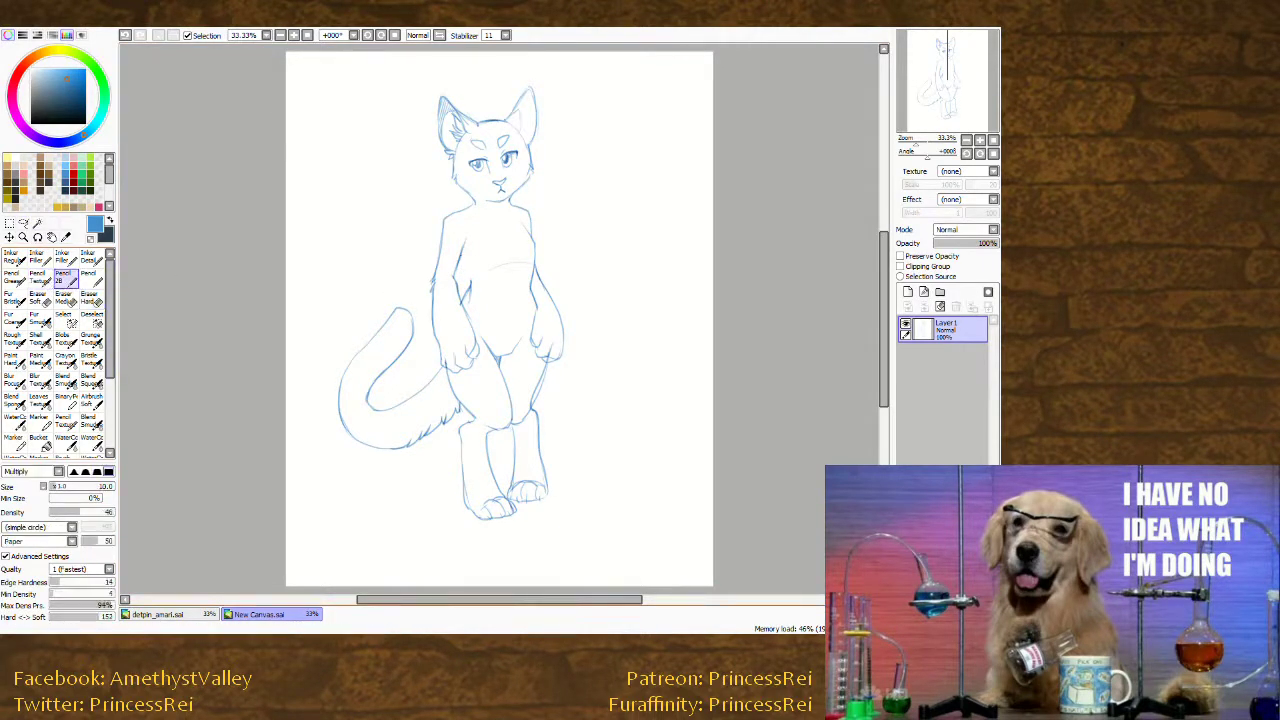
# Redraw the inner edge of the left-hand arm beside the torso, undoing the unsatisfactory strokes.
pyautogui.hotkey('ctrl', 'z')
pyautogui.moveTo(460, 257); pyautogui.dragTo(470, 294)
pyautogui.keyDown('alt'); pyautogui.moveTo(274, 438); pyautogui.dragTo(302, 431); pyautogui.keyUp('alt')
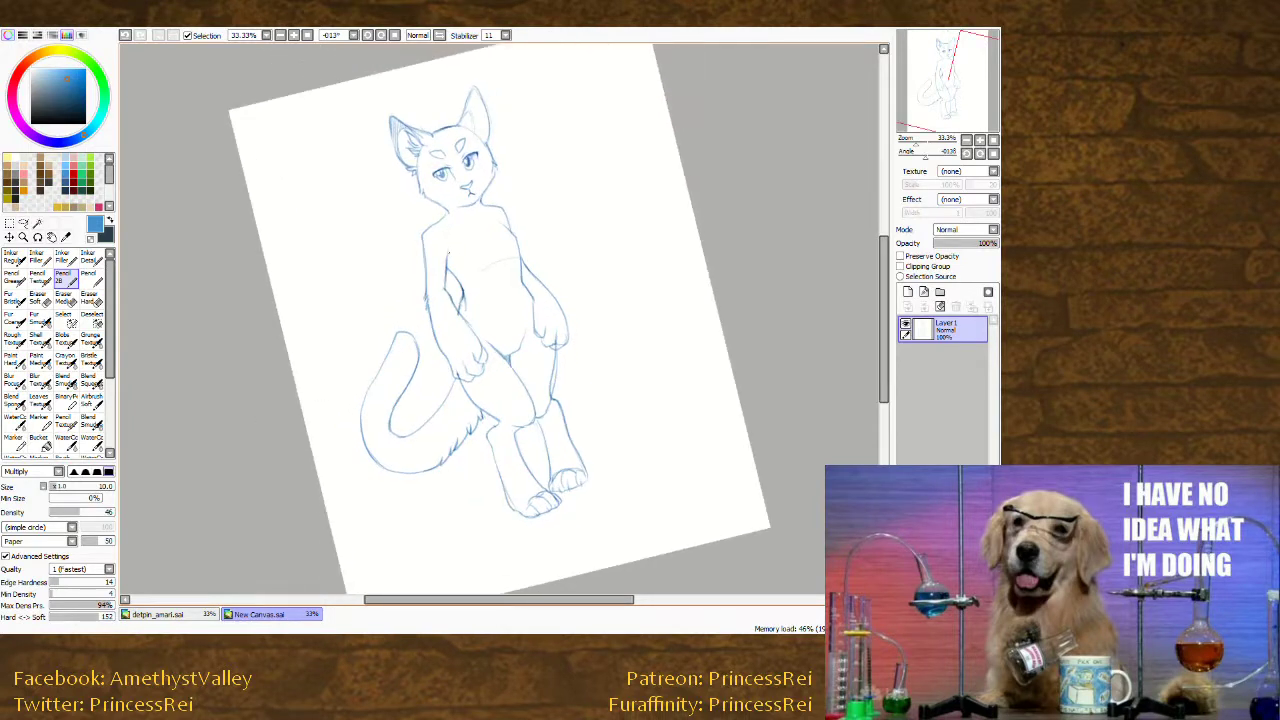
pyautogui.hotkey('ctrl', 'z')
pyautogui.moveTo(448, 254); pyautogui.dragTo(454, 301)
# Erase excess lines in the gap inside the left-hand arm and around both hands with the hard eraser.
pyautogui.click(89, 300)
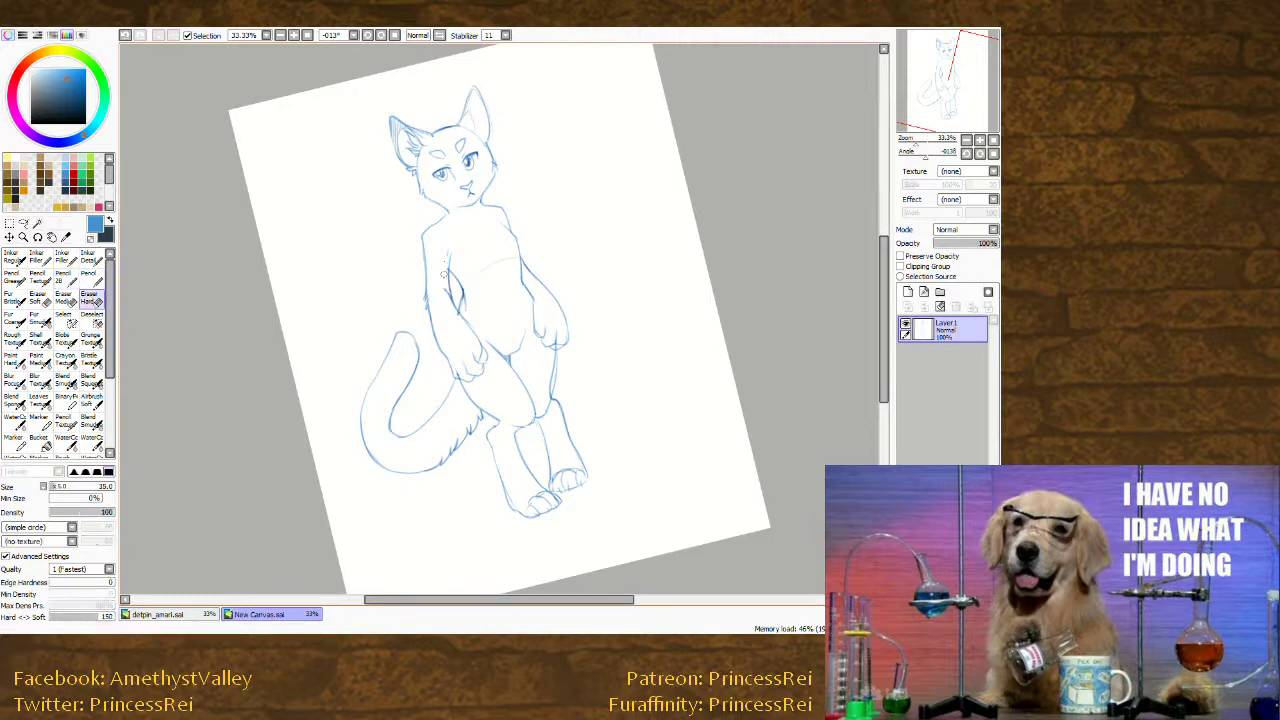
pyautogui.keyDown('alt'); pyautogui.moveTo(270, 350); pyautogui.dragTo(262, 318); pyautogui.keyUp('alt')
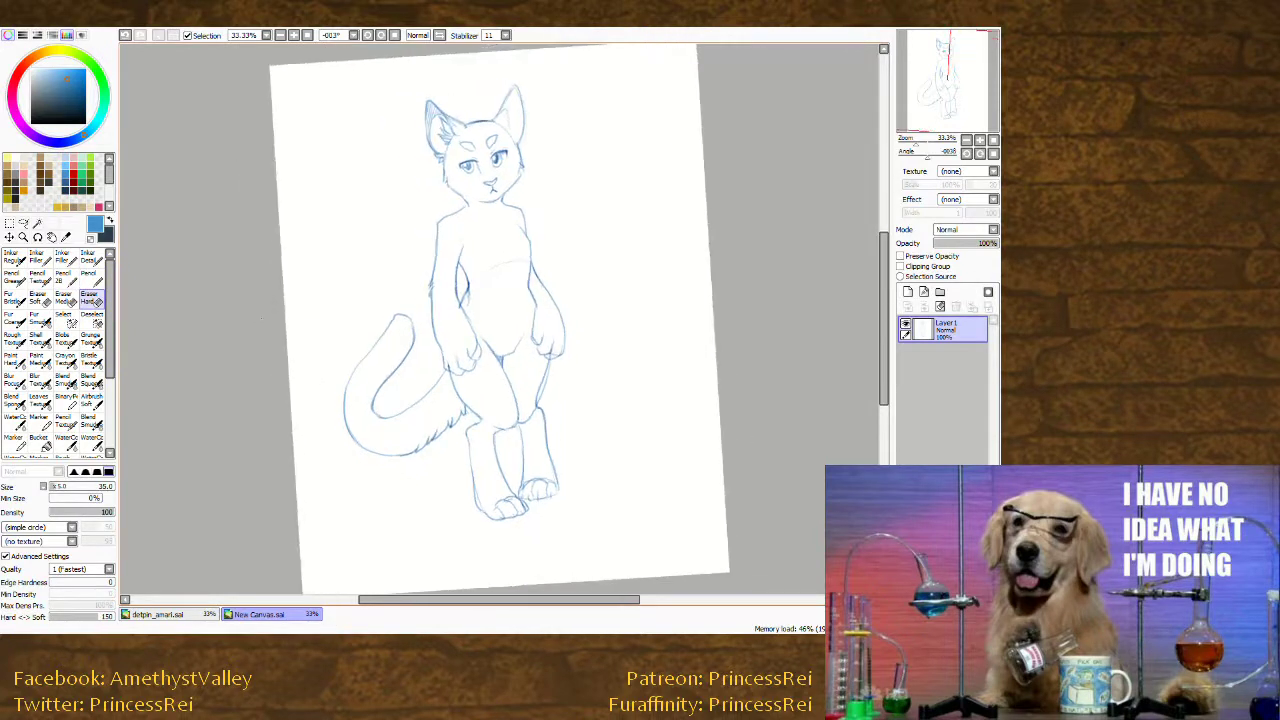
pyautogui.moveTo(457, 304); pyautogui.dragTo(470, 290)
pyautogui.moveTo(473, 344); pyautogui.dragTo(467, 361)
pyautogui.moveTo(556, 350); pyautogui.dragTo(549, 356)
pyautogui.press('Delete')
# Refine the fingers of both paws and the side of the belly with the Pencil 2B brush.
pyautogui.click(67, 279)
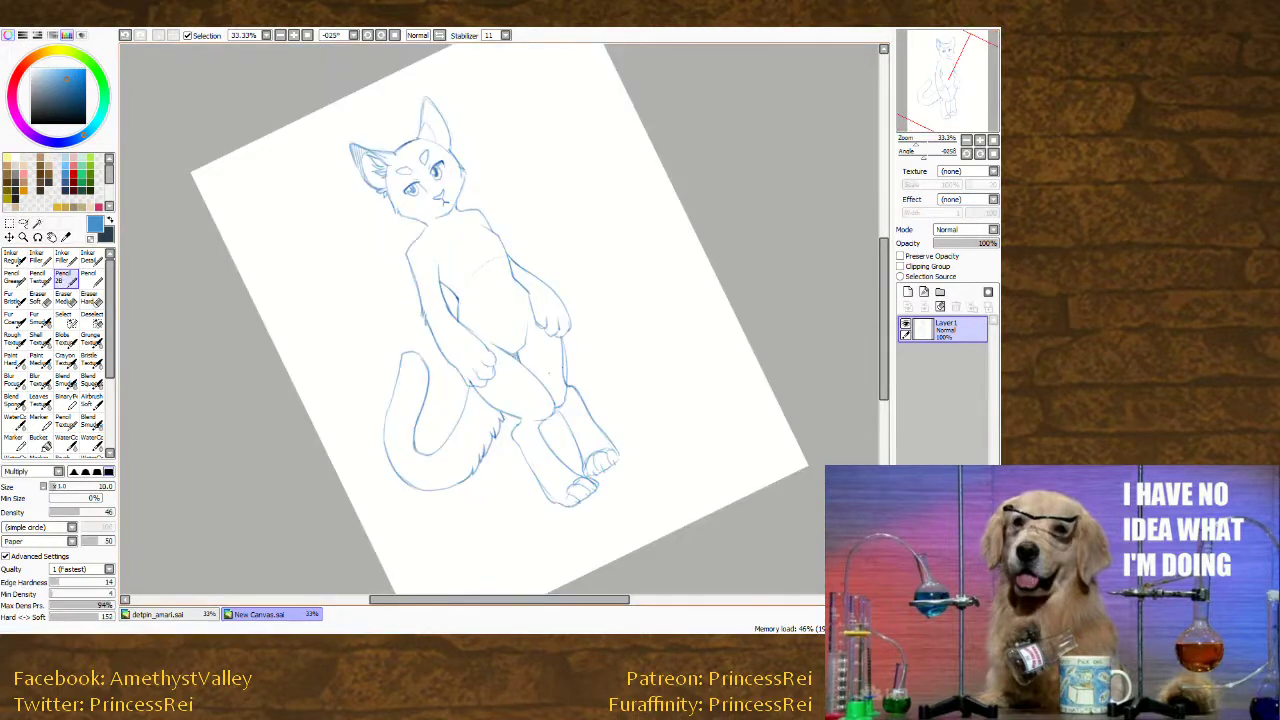
pyautogui.press('Delete')
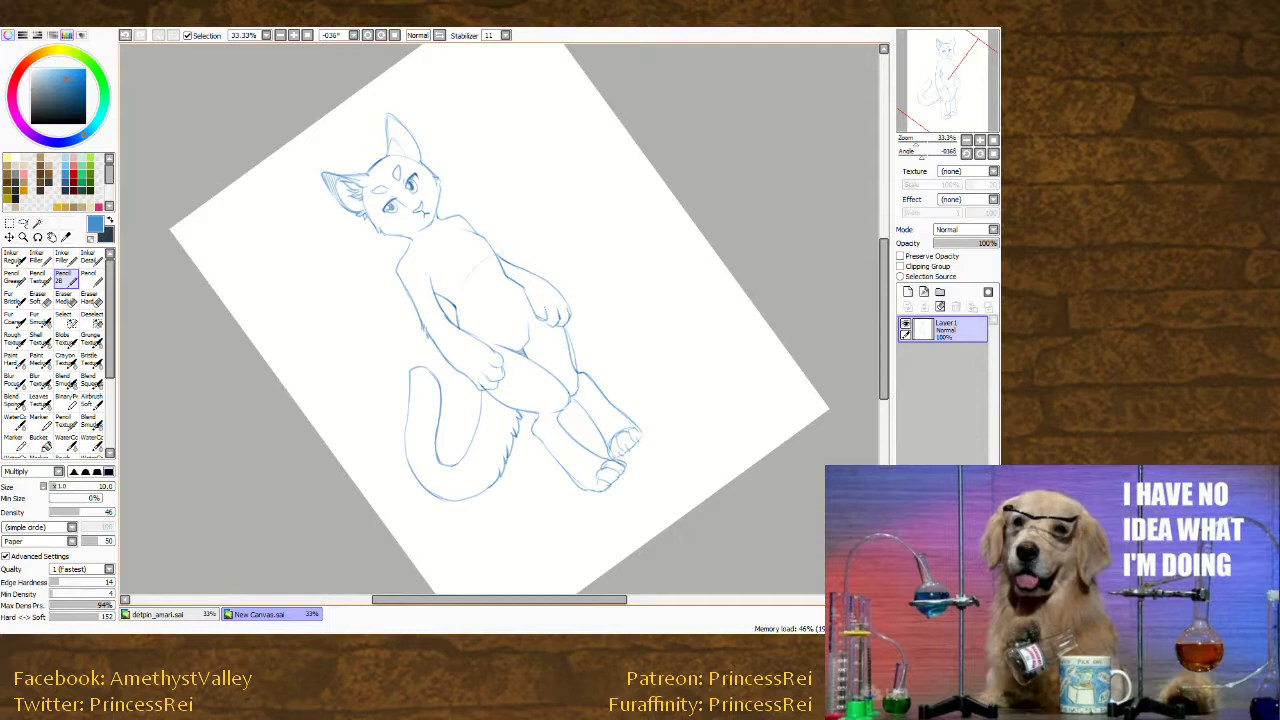
pyautogui.moveTo(309, 434); pyautogui.dragTo(272, 228)
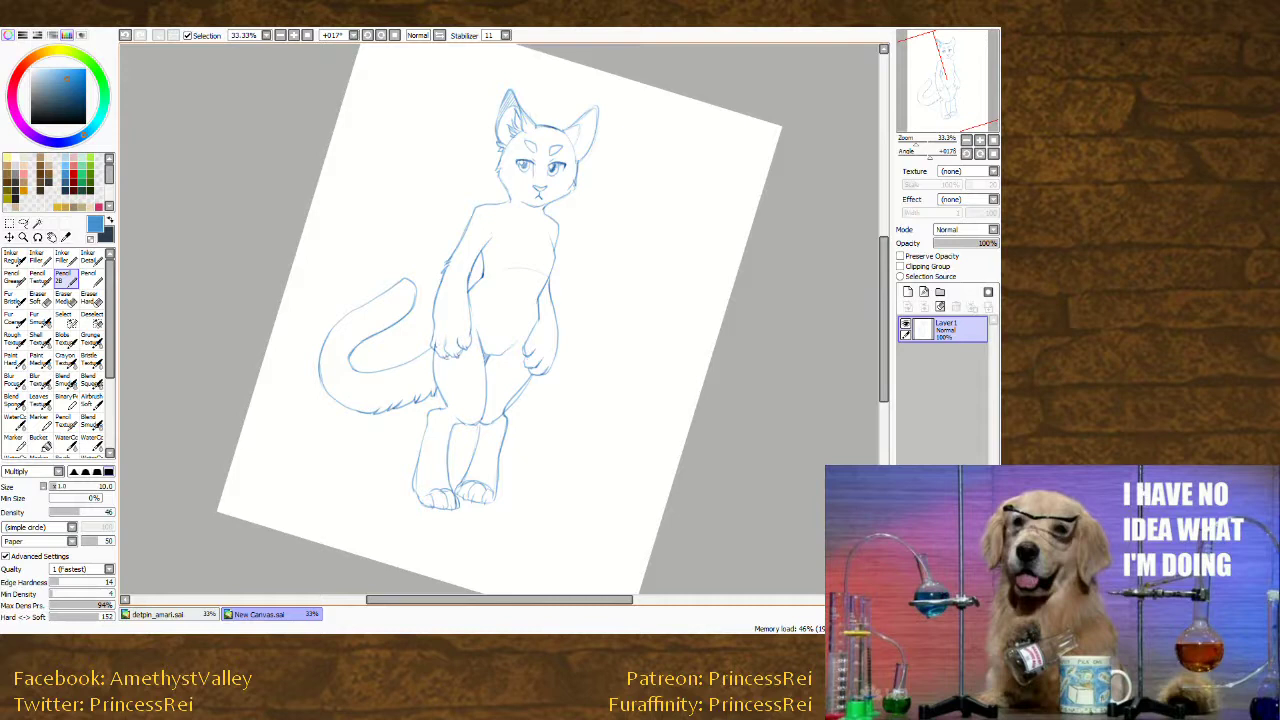
pyautogui.moveTo(456, 490); pyautogui.dragTo(556, 428)
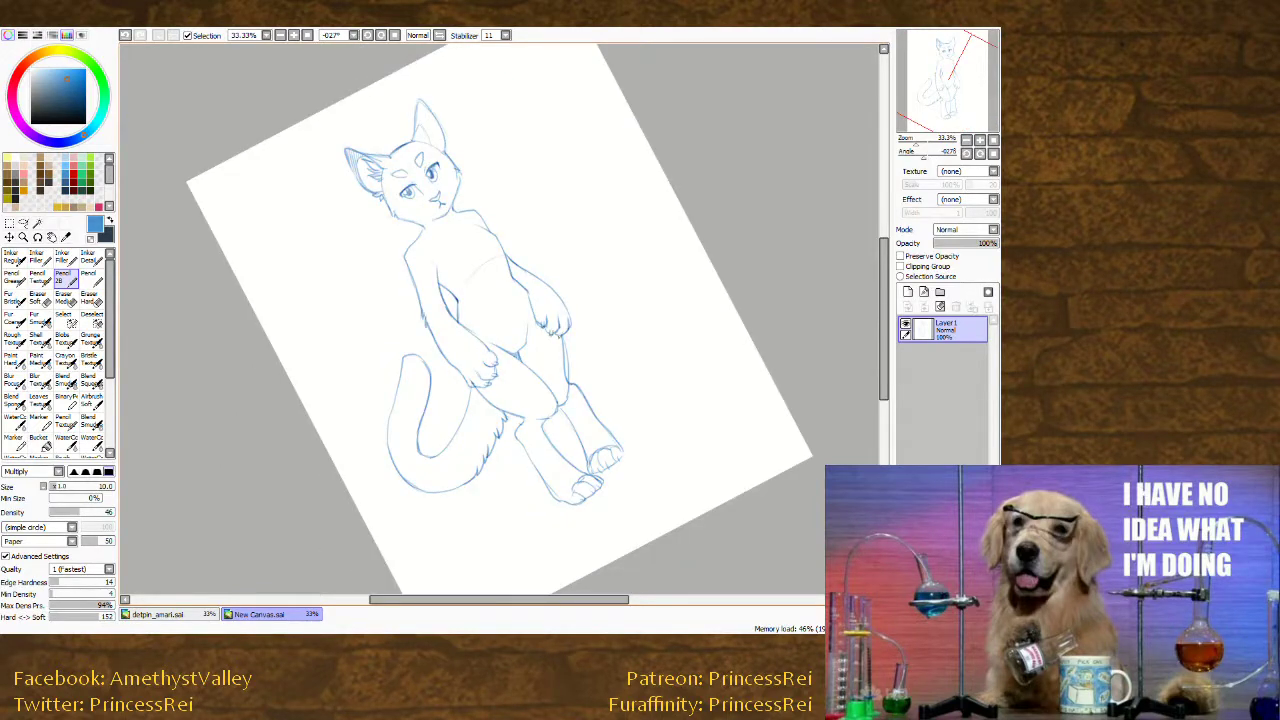
pyautogui.press('End')
pyautogui.press('End')
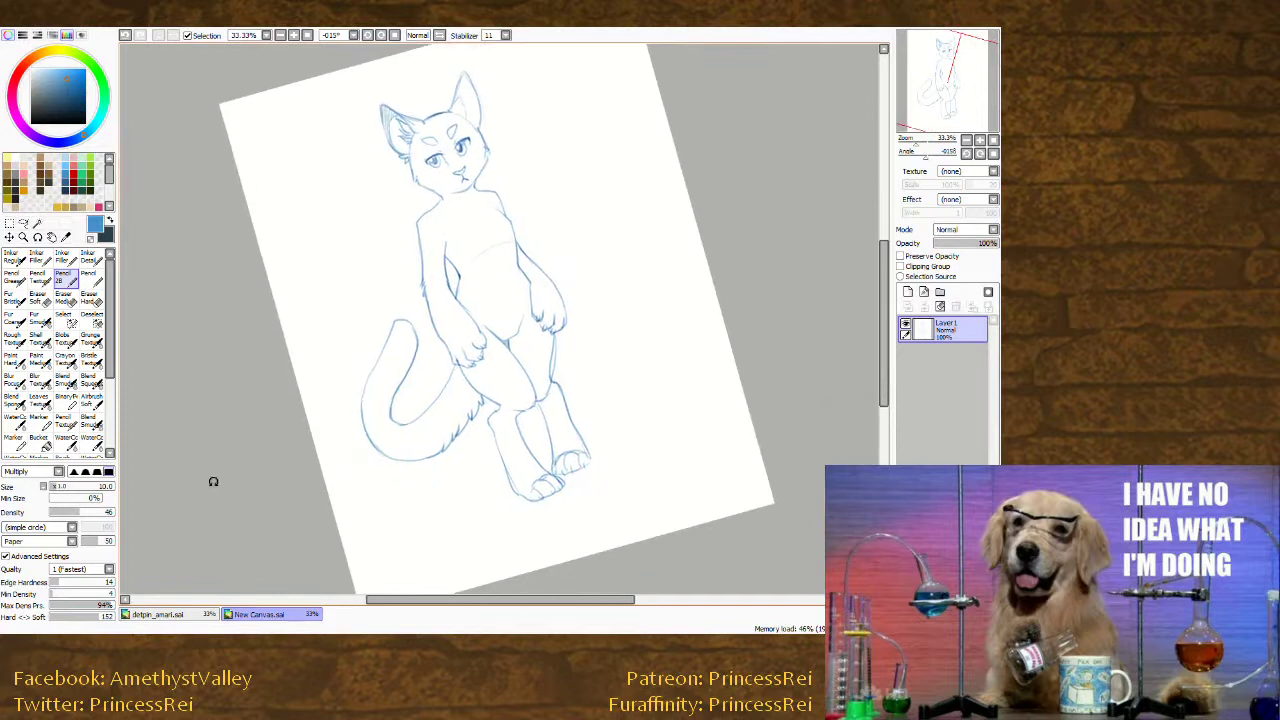
pyautogui.press('End')
pyautogui.moveTo(212, 480)
pyautogui.mouseDown()
pyautogui.moveTo(208, 454)
pyautogui.moveTo(432, 445)
pyautogui.mouseUp()
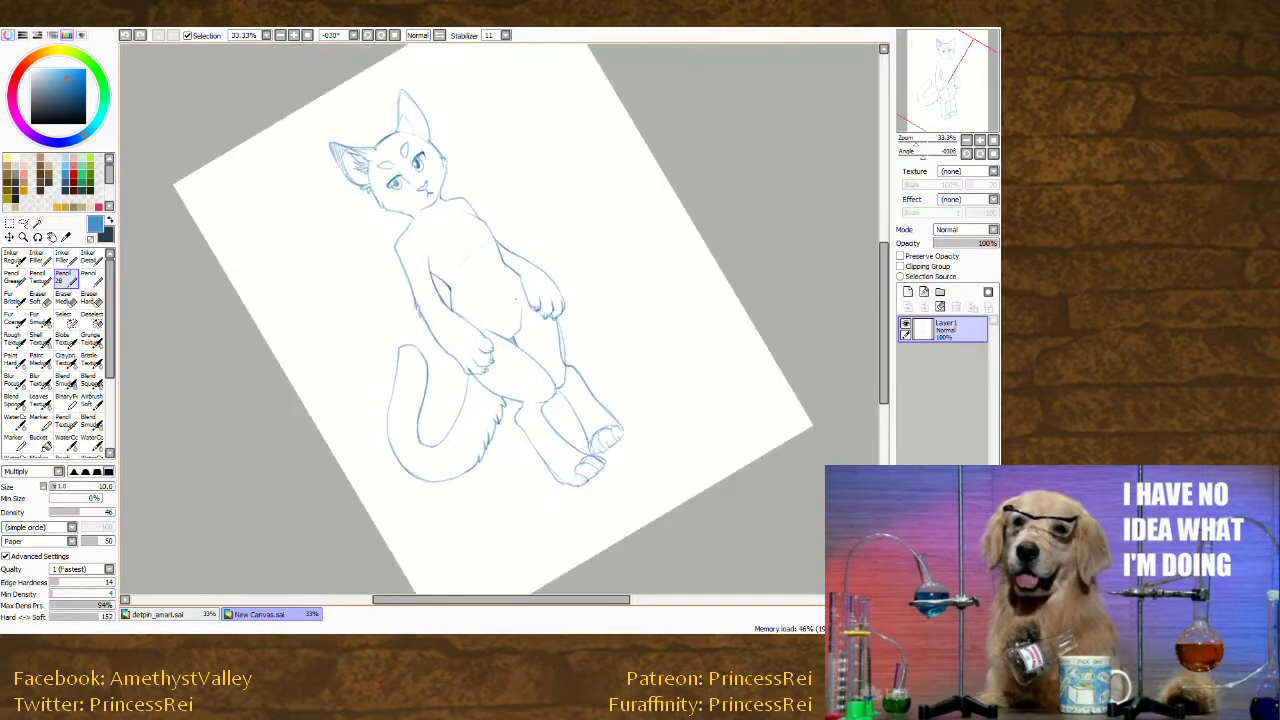
# Erase the curved guideline across the chest with the hard eraser.
pyautogui.click(89, 299)
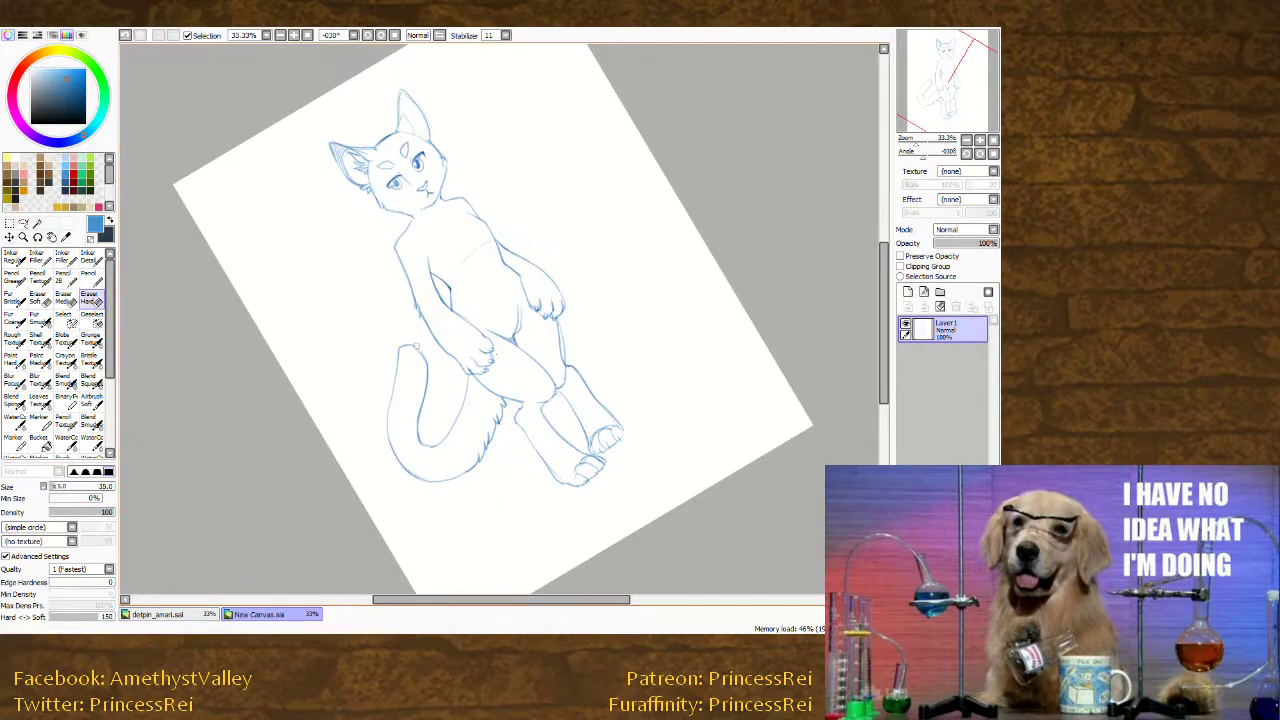
pyautogui.moveTo(411, 357); pyautogui.dragTo(408, 325)
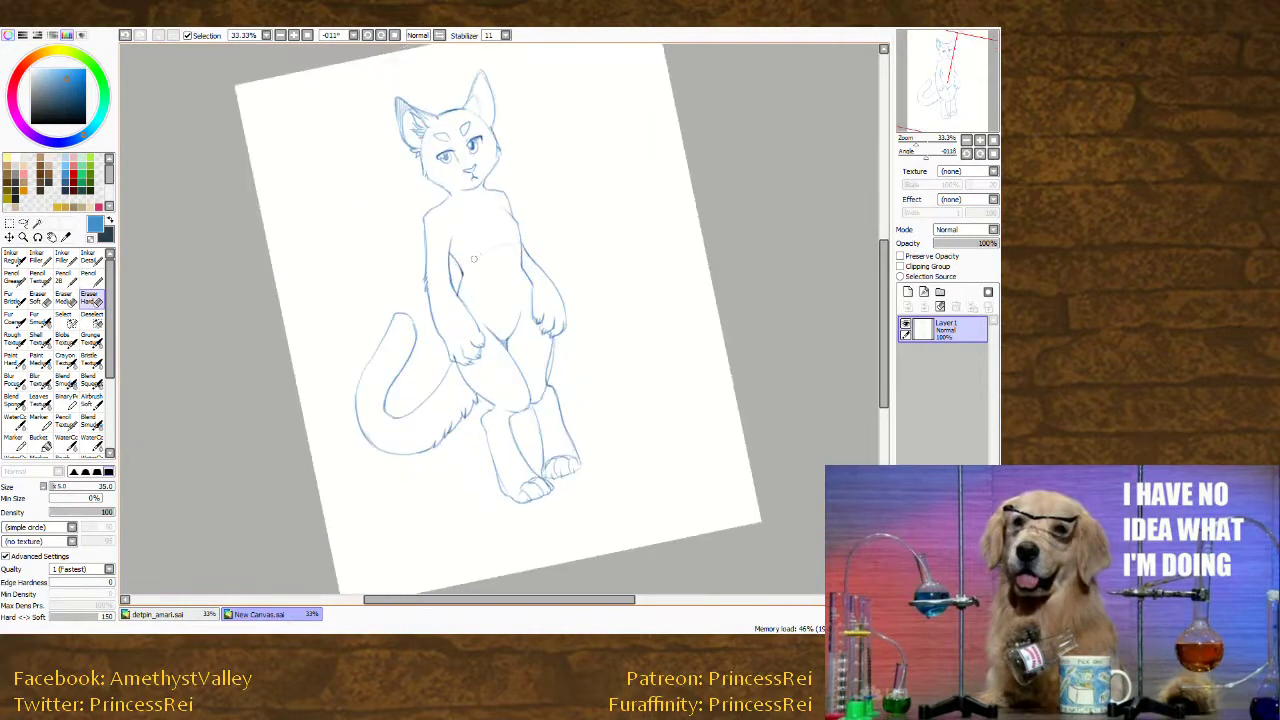
pyautogui.moveTo(474, 260)
pyautogui.mouseDown()
pyautogui.moveTo(516, 246)
pyautogui.moveTo(474, 259)
pyautogui.mouseUp()
pyautogui.moveTo(226, 397); pyautogui.dragTo(201, 395)
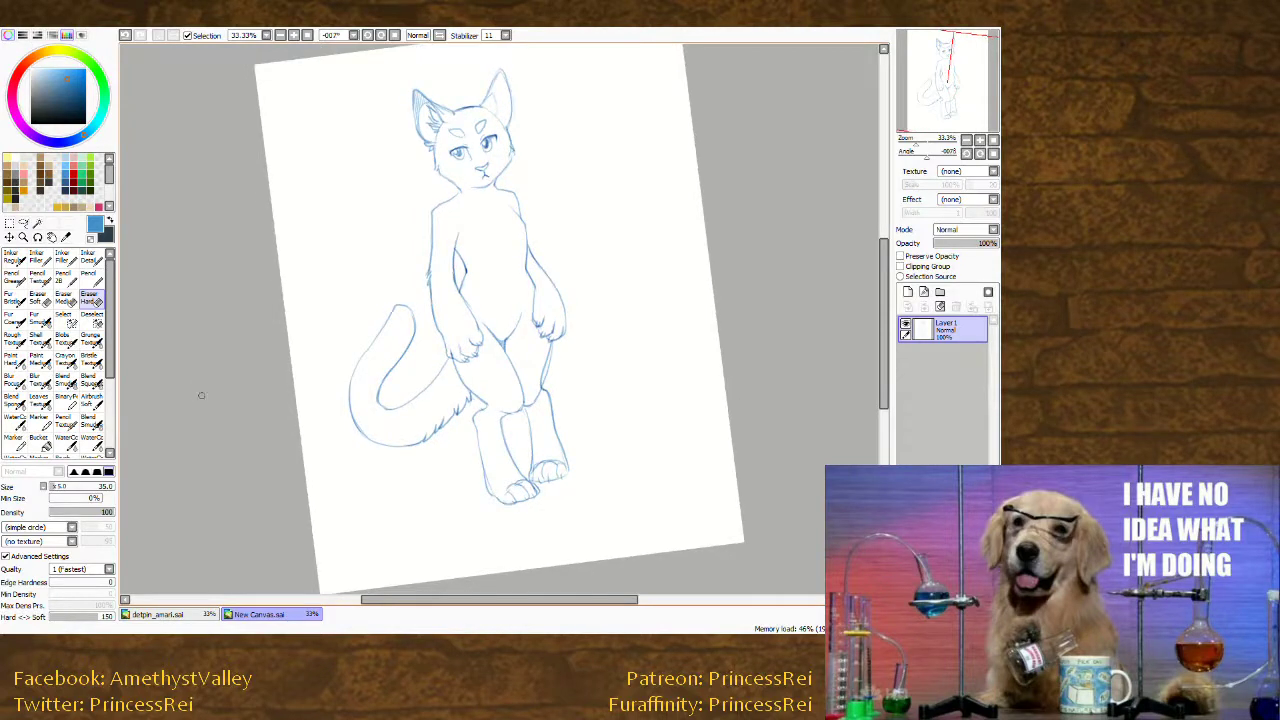
# Erase the tip of the right-hand ear and redraw its outline with the Pencil 2B brush.
pyautogui.click(63, 276)
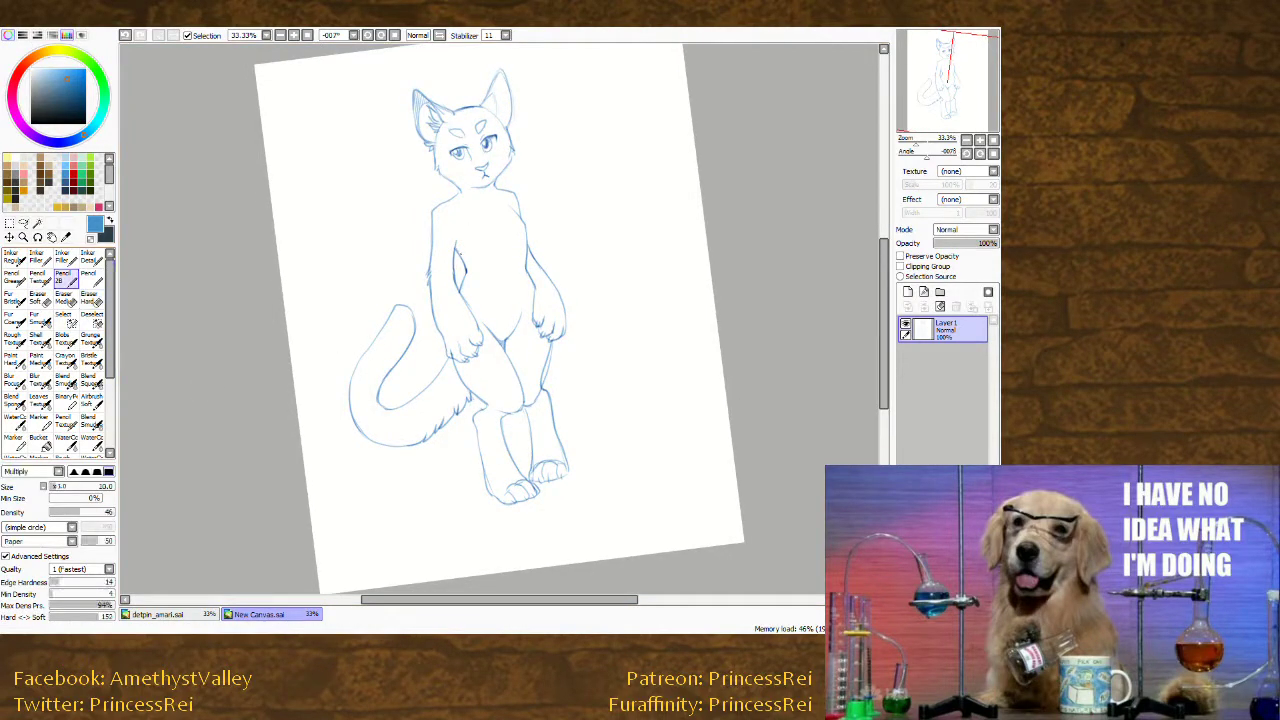
pyautogui.click(89, 297)
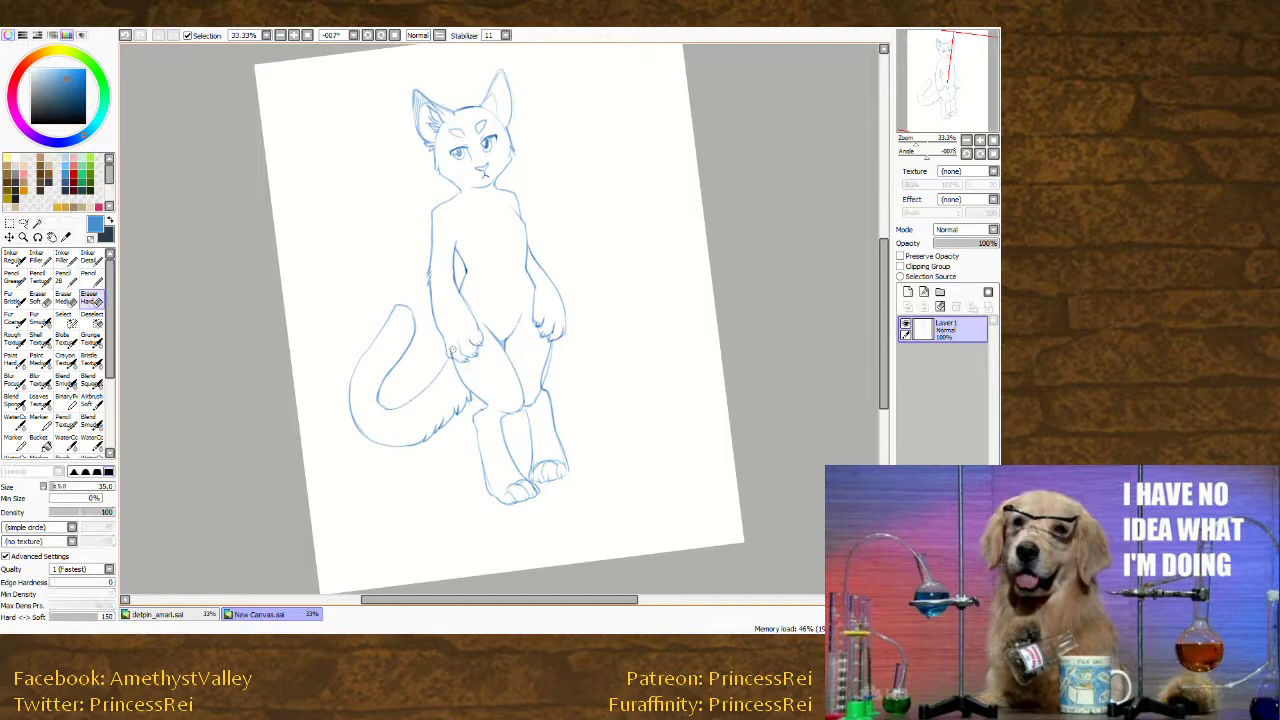
pyautogui.moveTo(251, 469); pyautogui.dragTo(402, 337)
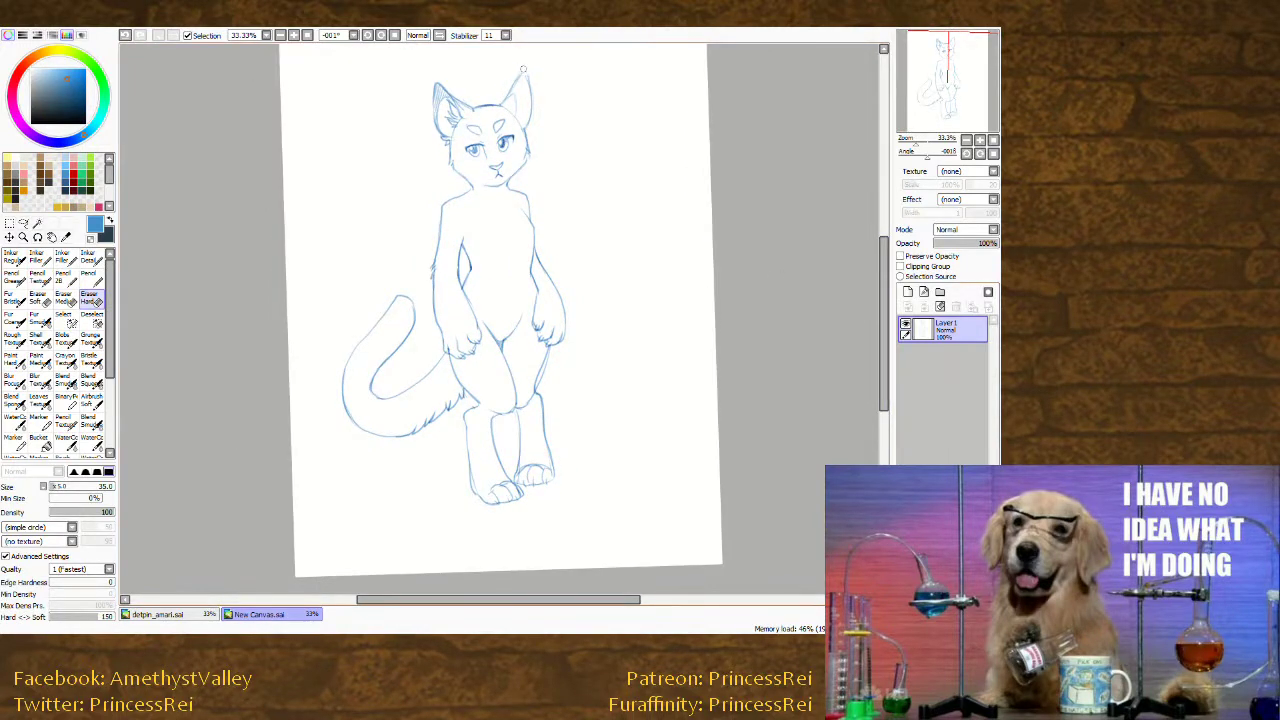
pyautogui.click(63, 277)
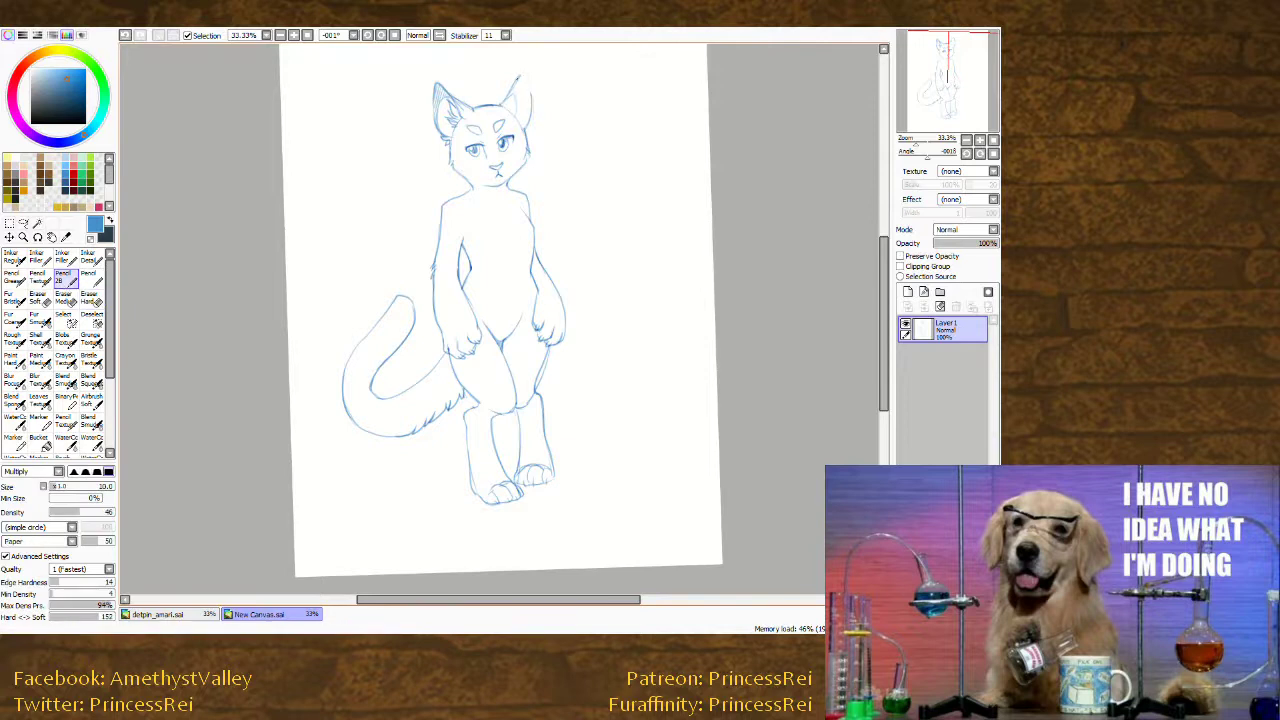
pyautogui.hotkey('ctrl', 'z')
pyautogui.moveTo(502, 106)
pyautogui.mouseDown()
pyautogui.moveTo(521, 77)
pyautogui.moveTo(528, 128)
pyautogui.mouseUp()
pyautogui.moveTo(318, 259); pyautogui.dragTo(257, 128)
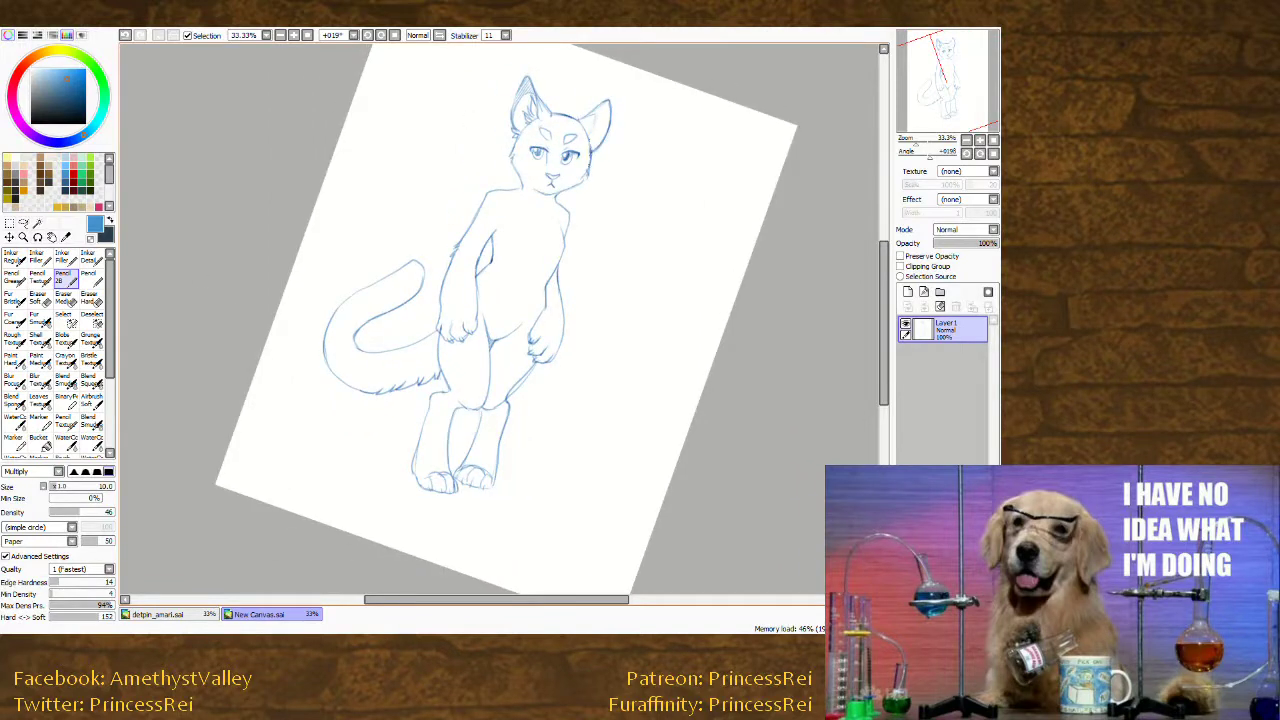
pyautogui.moveTo(230, 314); pyautogui.dragTo(303, 358)
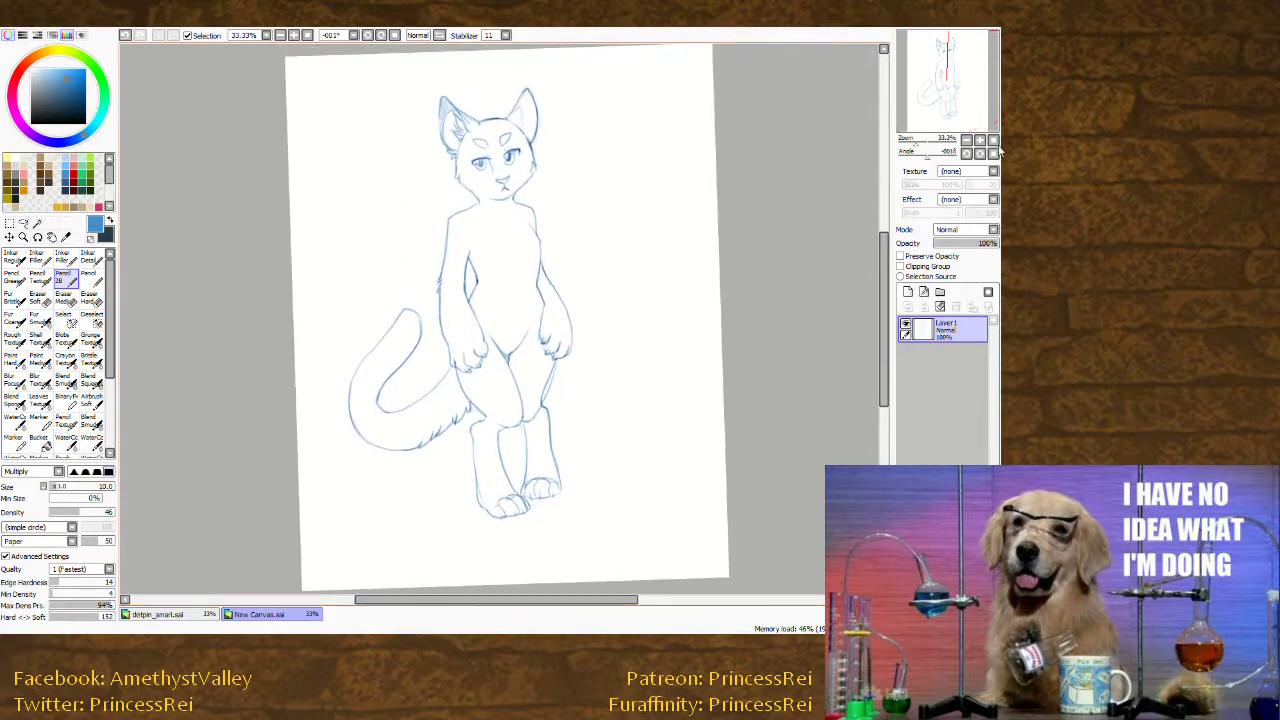
# Draw a tuft of fur on the upper chest and whiskers on both cheeks.
pyautogui.click(993, 152)
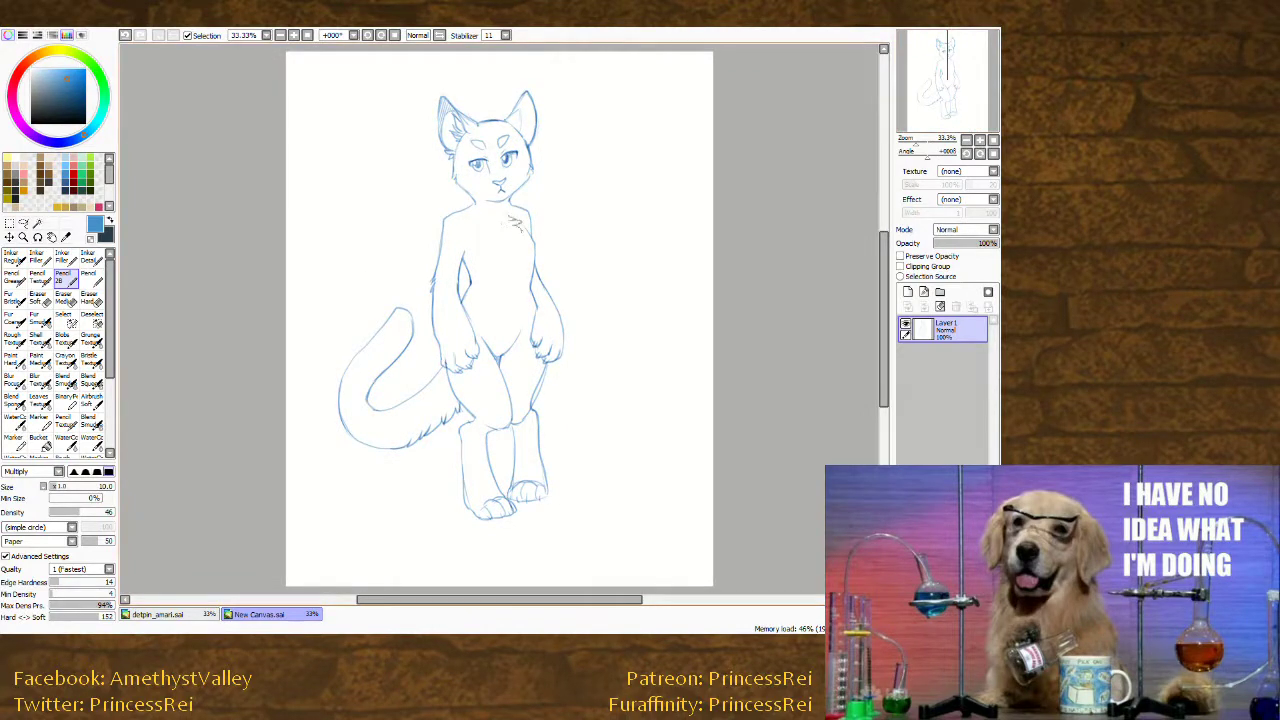
pyautogui.moveTo(317, 257); pyautogui.dragTo(394, 426)
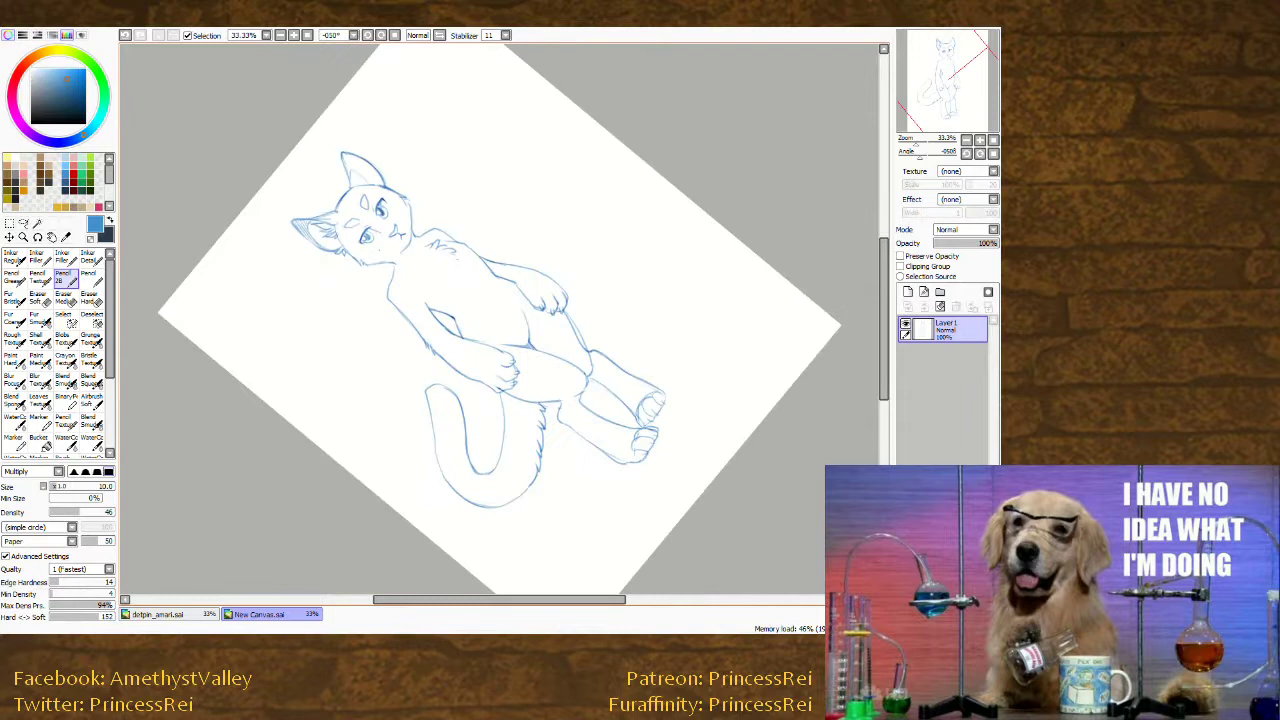
pyautogui.moveTo(297, 357); pyautogui.dragTo(579, 45)
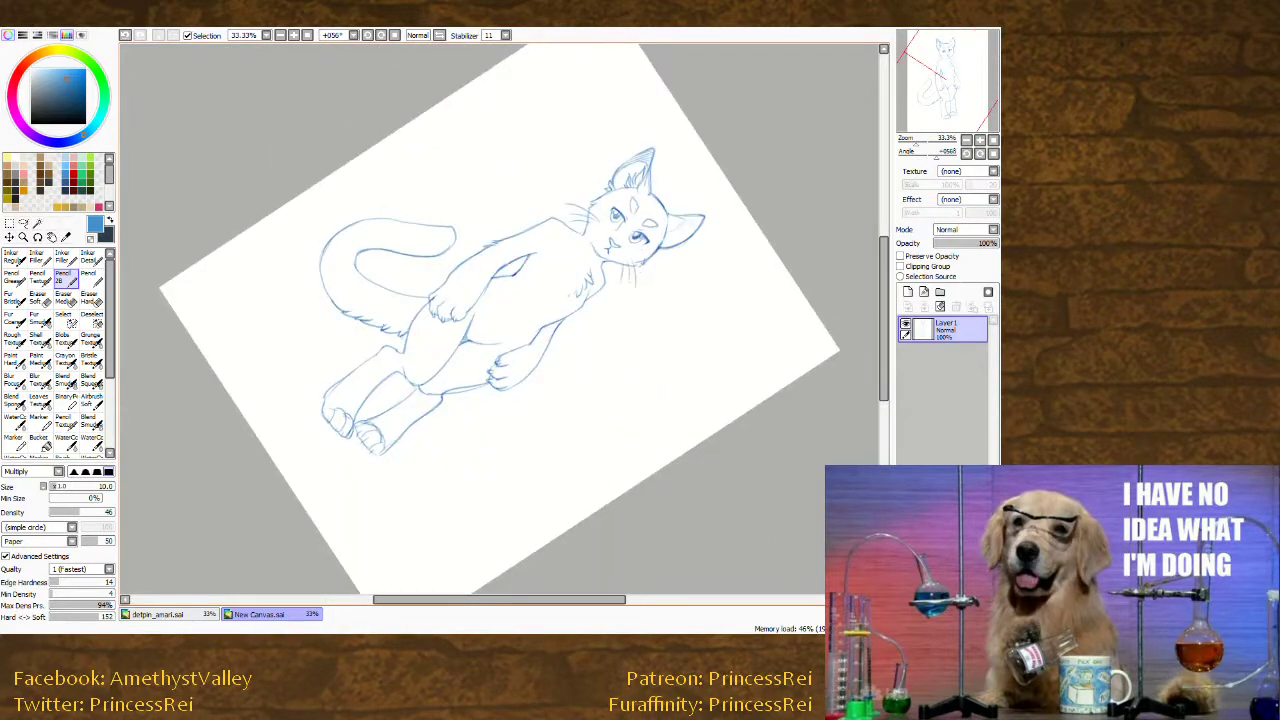
pyautogui.moveTo(298, 418)
pyautogui.mouseDown()
pyautogui.moveTo(346, 506)
pyautogui.moveTo(372, 510)
pyautogui.mouseUp()
pyautogui.moveTo(242, 487); pyautogui.dragTo(263, 494)
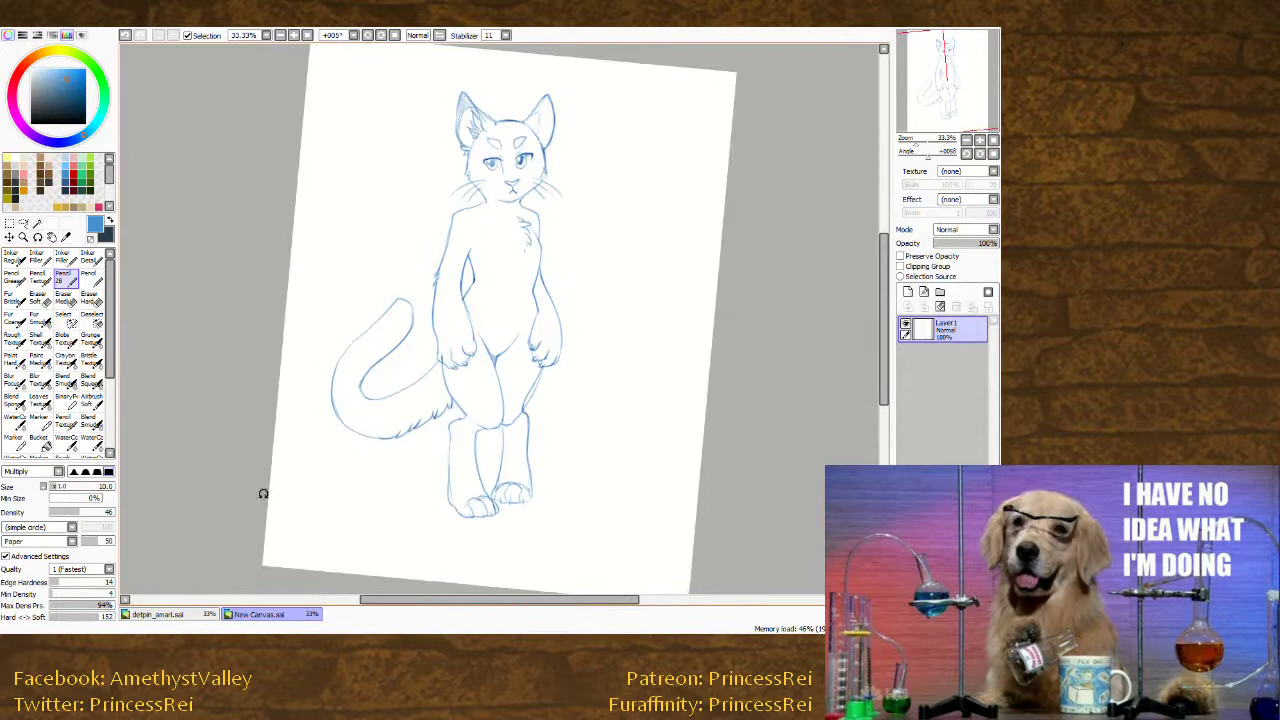
# Clean up the toes of both feet and the outer line of the right-hand thigh with the hard eraser and Pencil 2B.
pyautogui.click(89, 299)
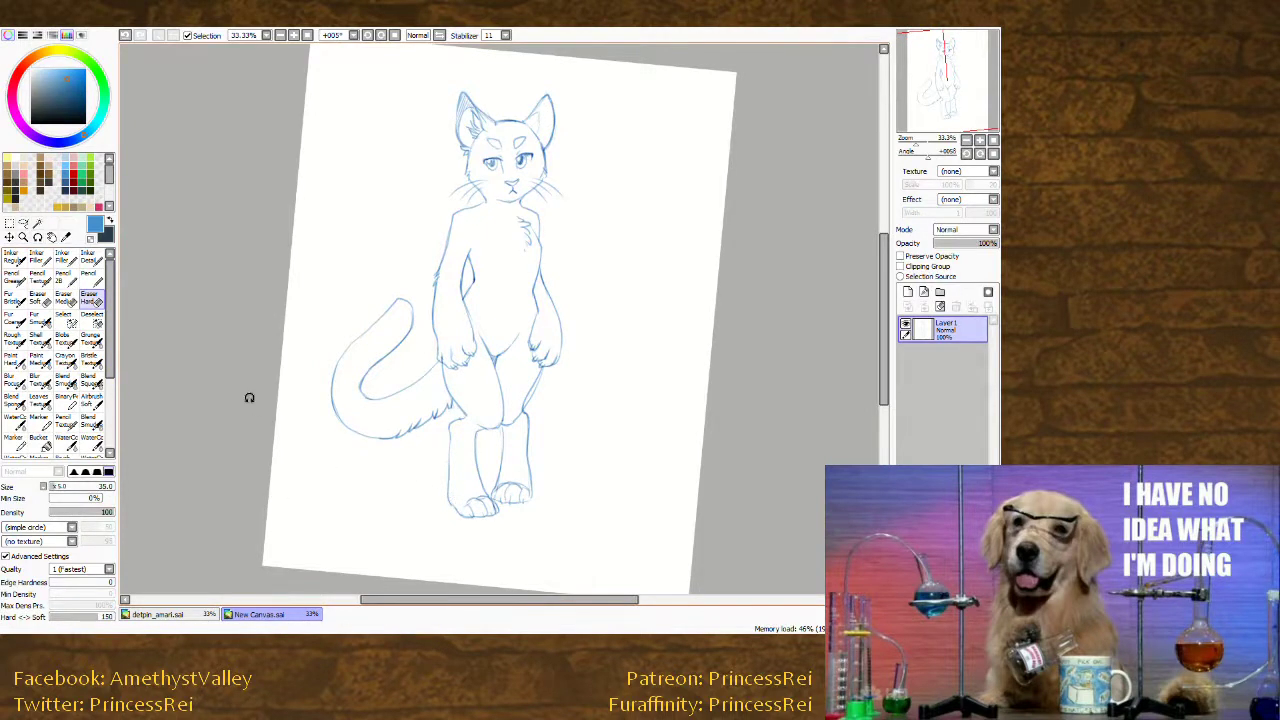
pyautogui.moveTo(249, 397); pyautogui.dragTo(277, 413)
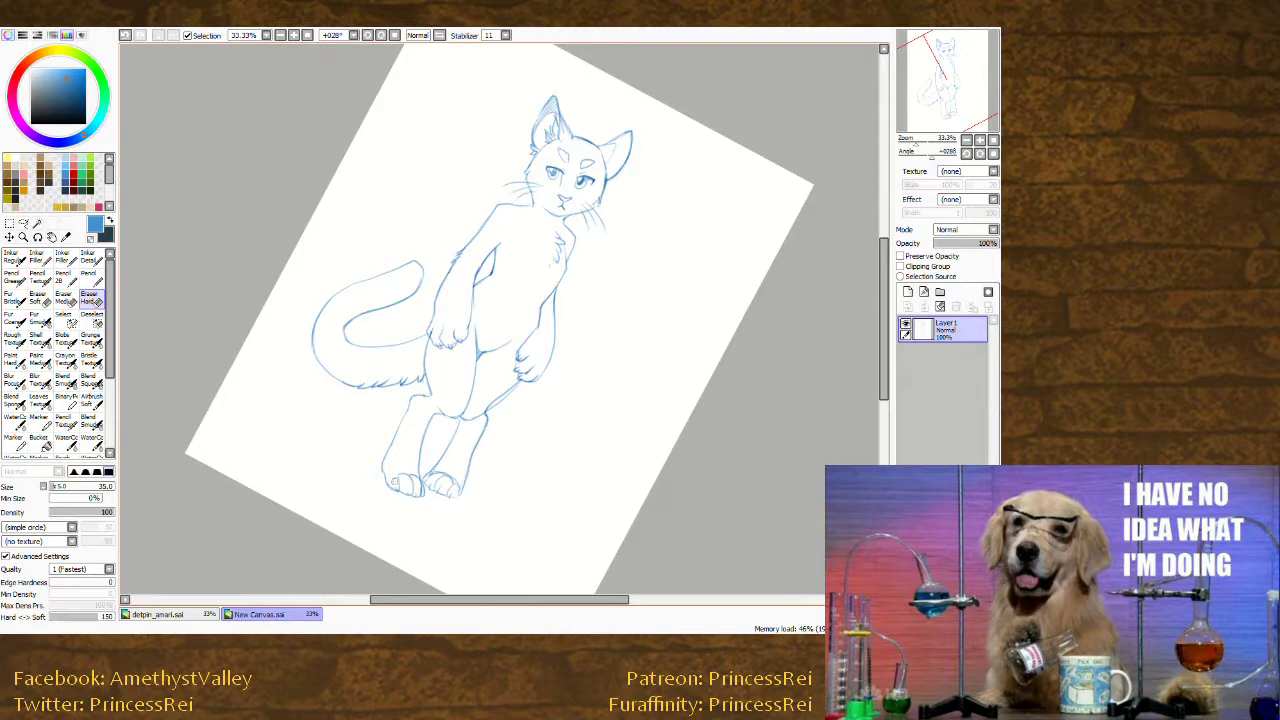
pyautogui.moveTo(291, 449); pyautogui.dragTo(557, 484)
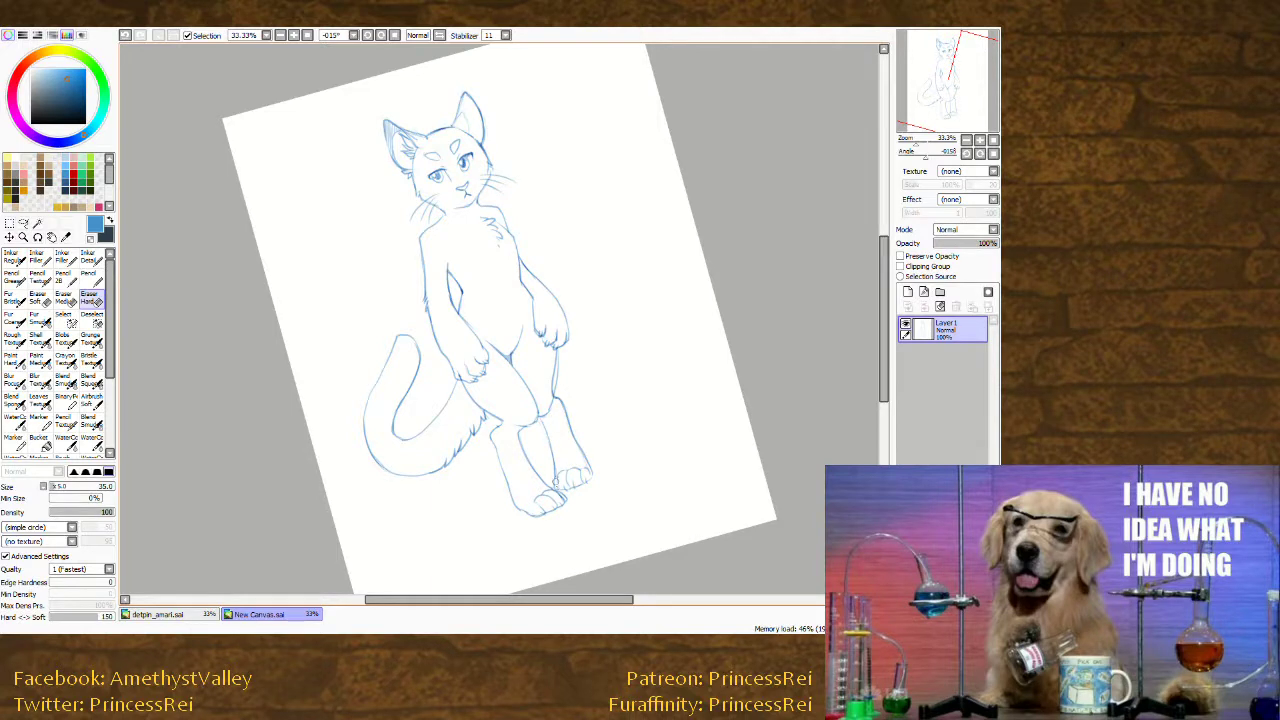
pyautogui.click(66, 279)
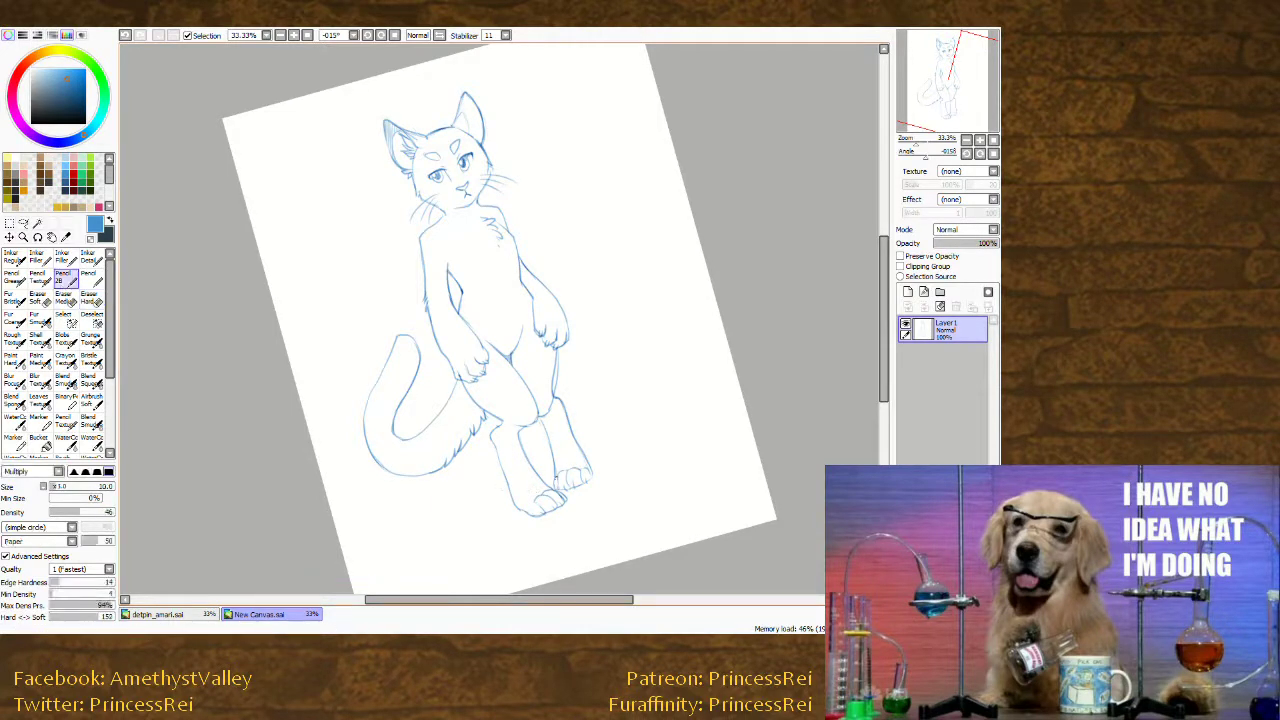
pyautogui.press('End')
pyautogui.click(91, 299)
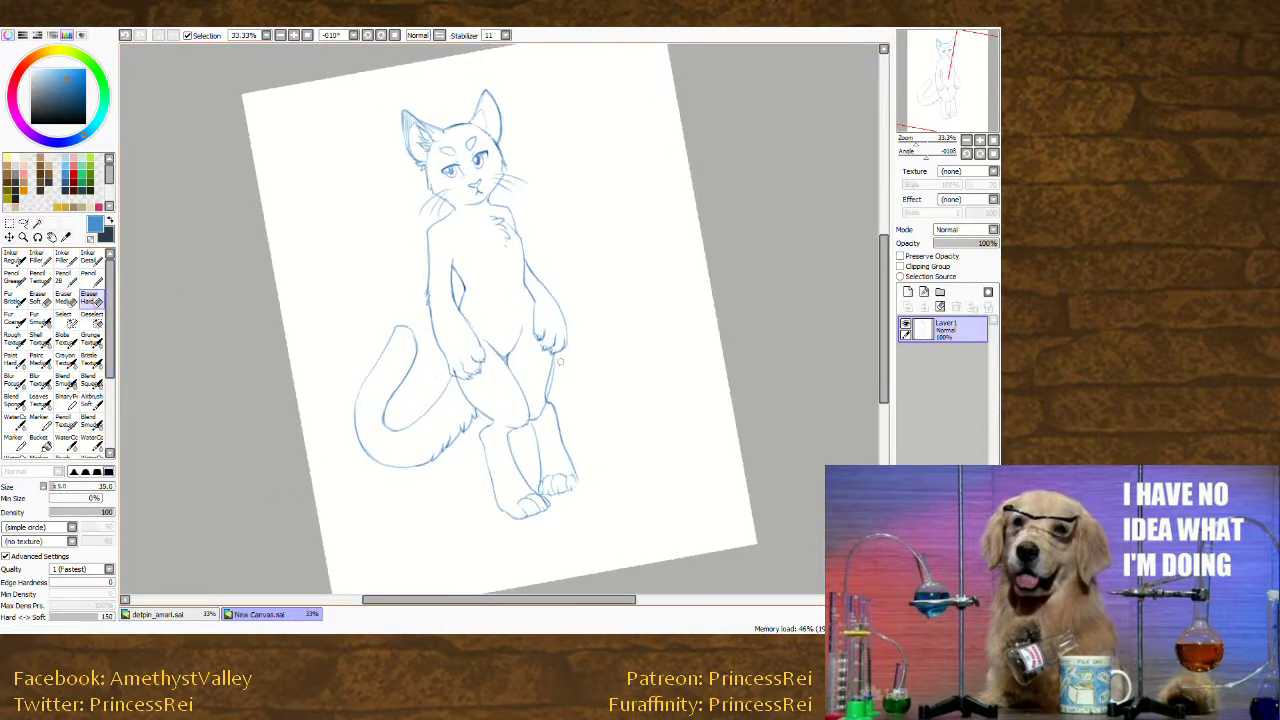
# Straighten the canvas view and move the whole sketch slightly down and right to centre it on the page.
pyautogui.click(979, 153)
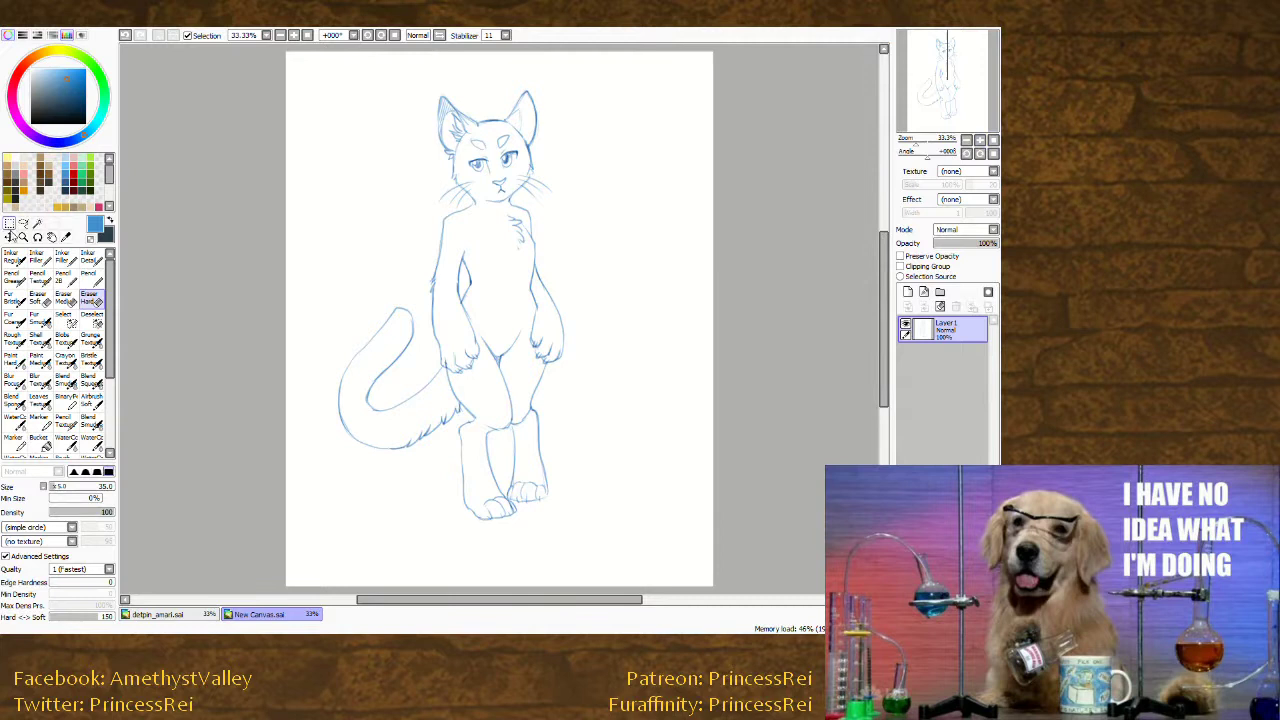
pyautogui.click(8, 237)
pyautogui.moveTo(395, 362); pyautogui.dragTo(409, 374)
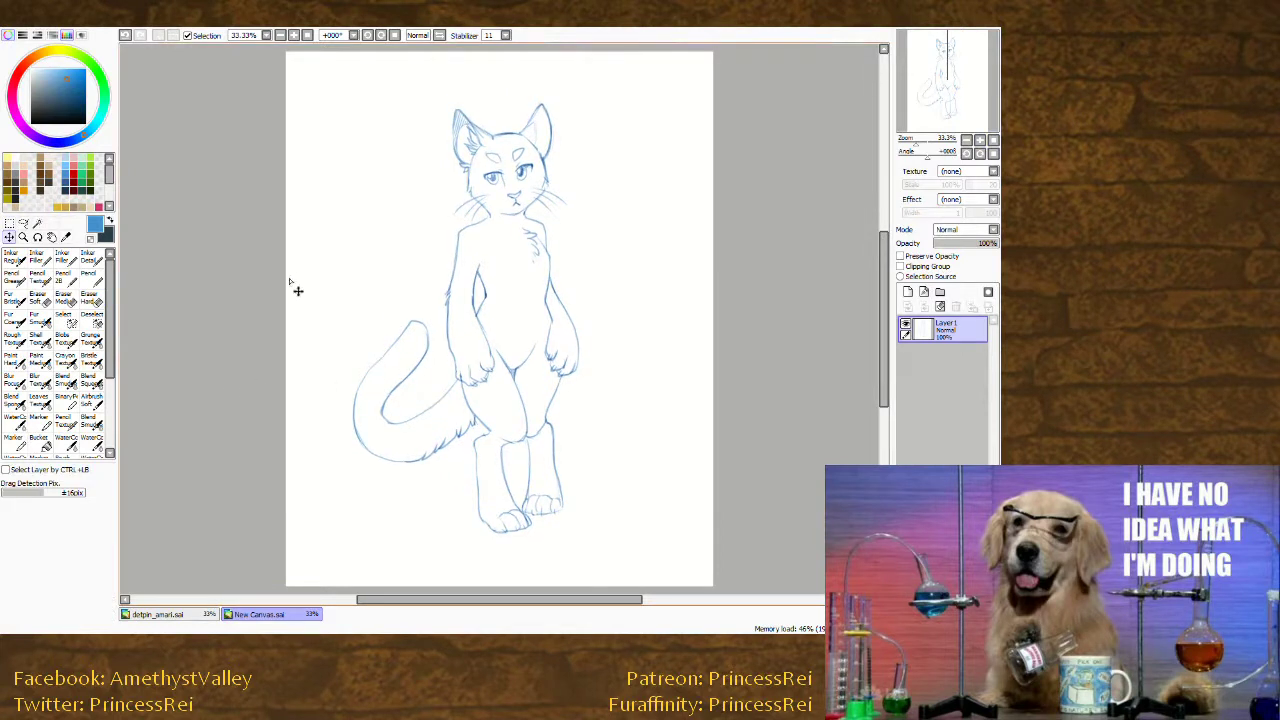
# Darken the eyelids and irises of both eyes with the Pencil 2B brush.
pyautogui.moveTo(240, 343); pyautogui.dragTo(188, 393)
pyautogui.click(63, 276)
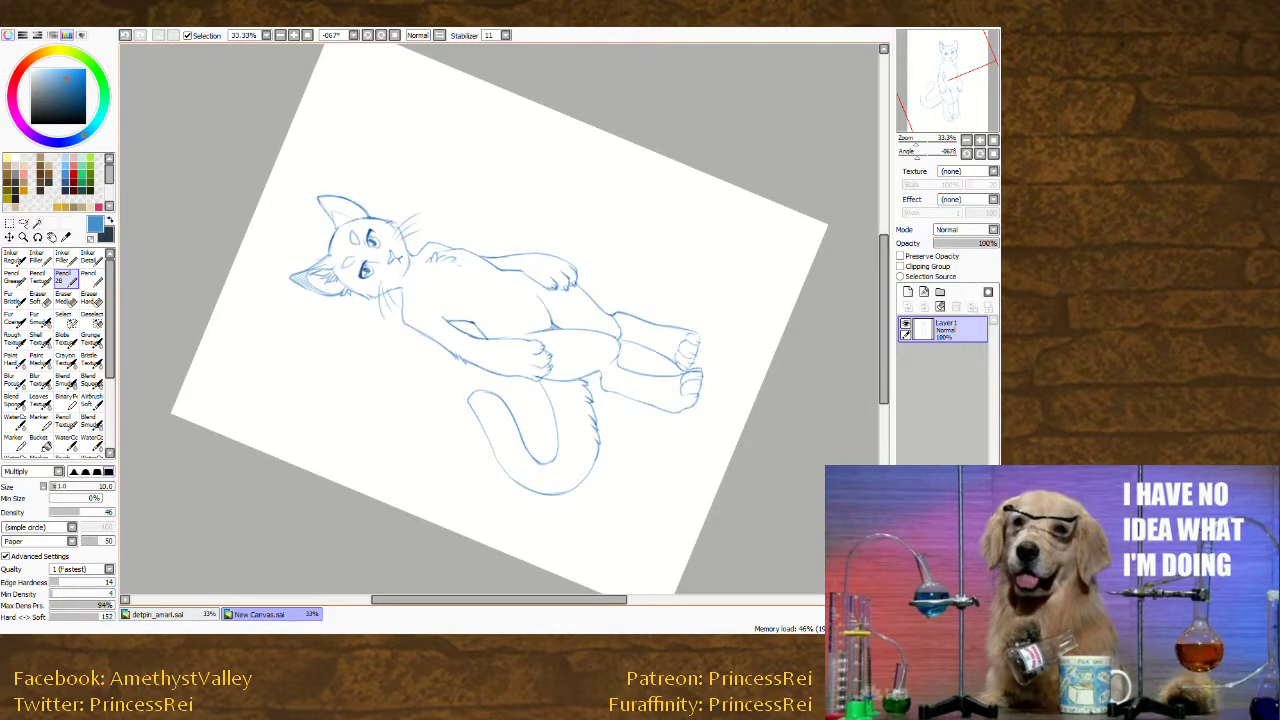
pyautogui.moveTo(250, 431)
pyautogui.mouseDown()
pyautogui.moveTo(257, 114)
pyautogui.moveTo(300, 124)
pyautogui.mouseUp()
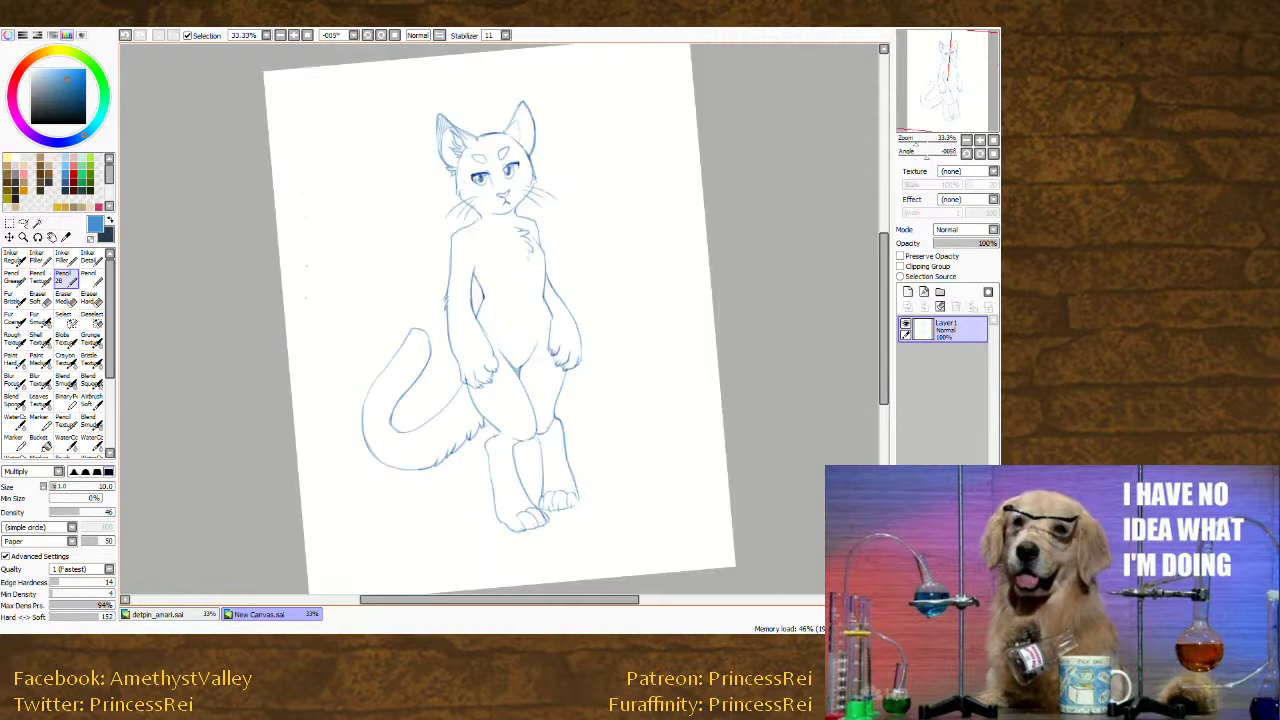
pyautogui.moveTo(262, 418); pyautogui.dragTo(265, 396)
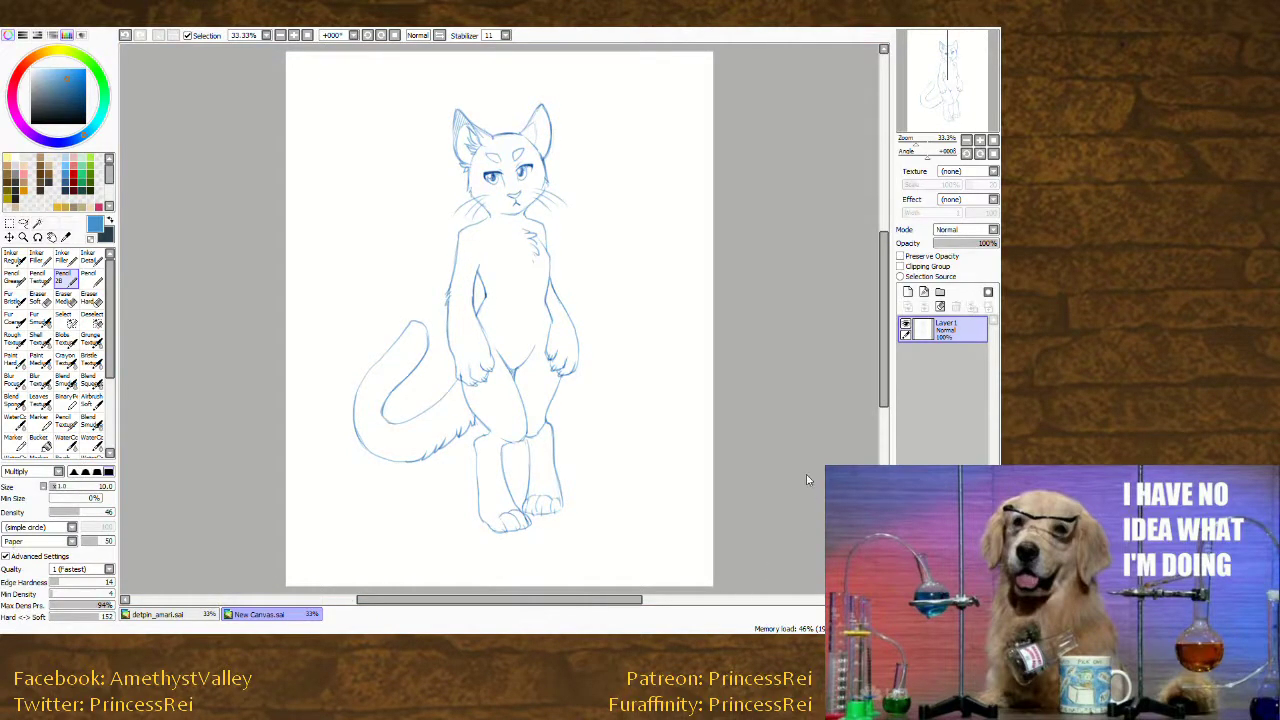
# Write a small signature between the tail and the left-hand hip, undoing the stray first stroke.
pyautogui.moveTo(290, 430); pyautogui.dragTo(297, 510)
pyautogui.hotkey('ctrl', 'z')
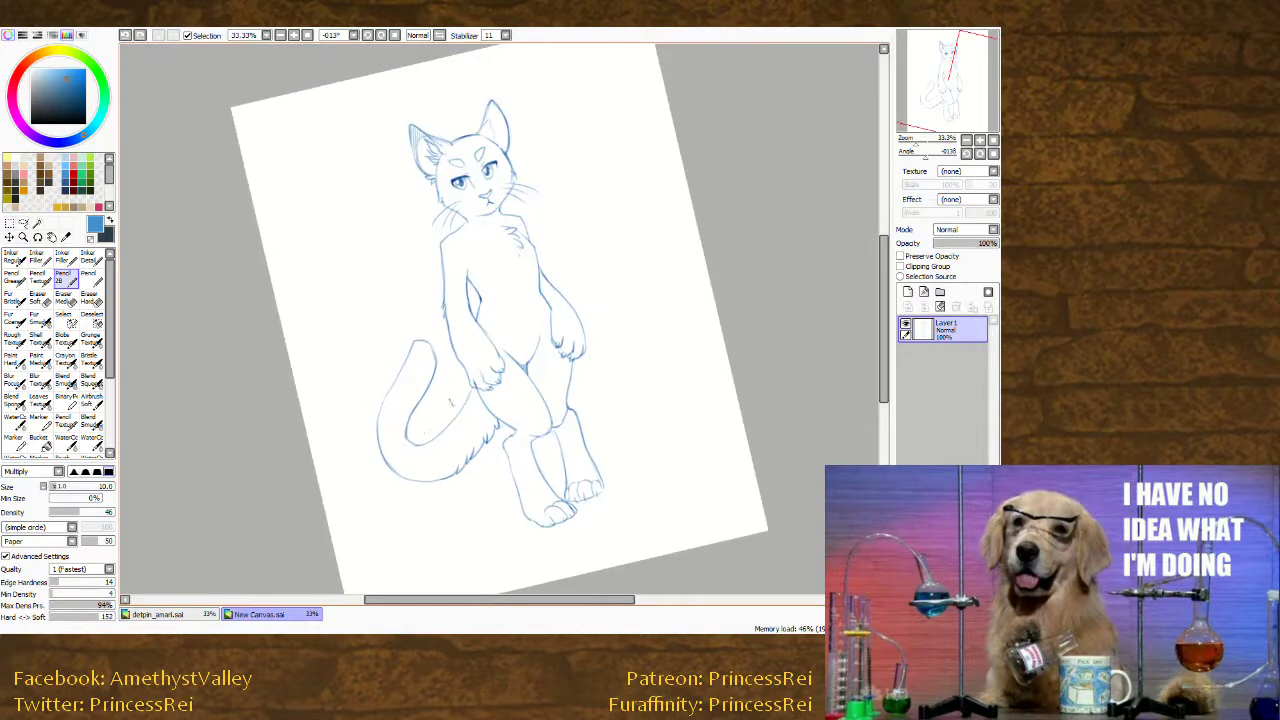
pyautogui.moveTo(446, 403); pyautogui.dragTo(464, 390)
pyautogui.moveTo(318, 343); pyautogui.dragTo(326, 373)
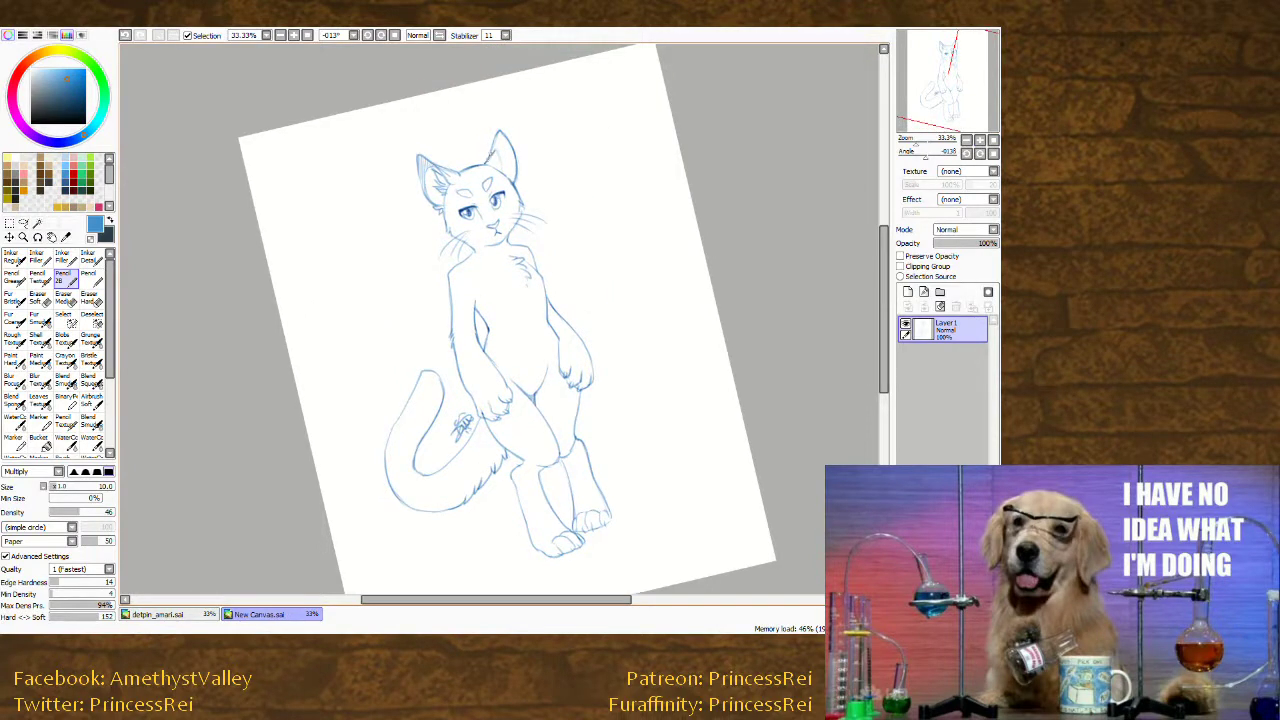
# Strengthen the outline of the right-hand ear and cheek, undoing the strokes that miss.
pyautogui.hotkey('ctrl', 'z')
pyautogui.moveTo(486, 165); pyautogui.dragTo(494, 152)
pyautogui.moveTo(504, 136); pyautogui.dragTo(516, 172)
pyautogui.hotkey('ctrl', 'z')
pyautogui.moveTo(357, 305)
pyautogui.mouseDown()
pyautogui.moveTo(303, 175)
pyautogui.moveTo(311, 163)
pyautogui.mouseUp()
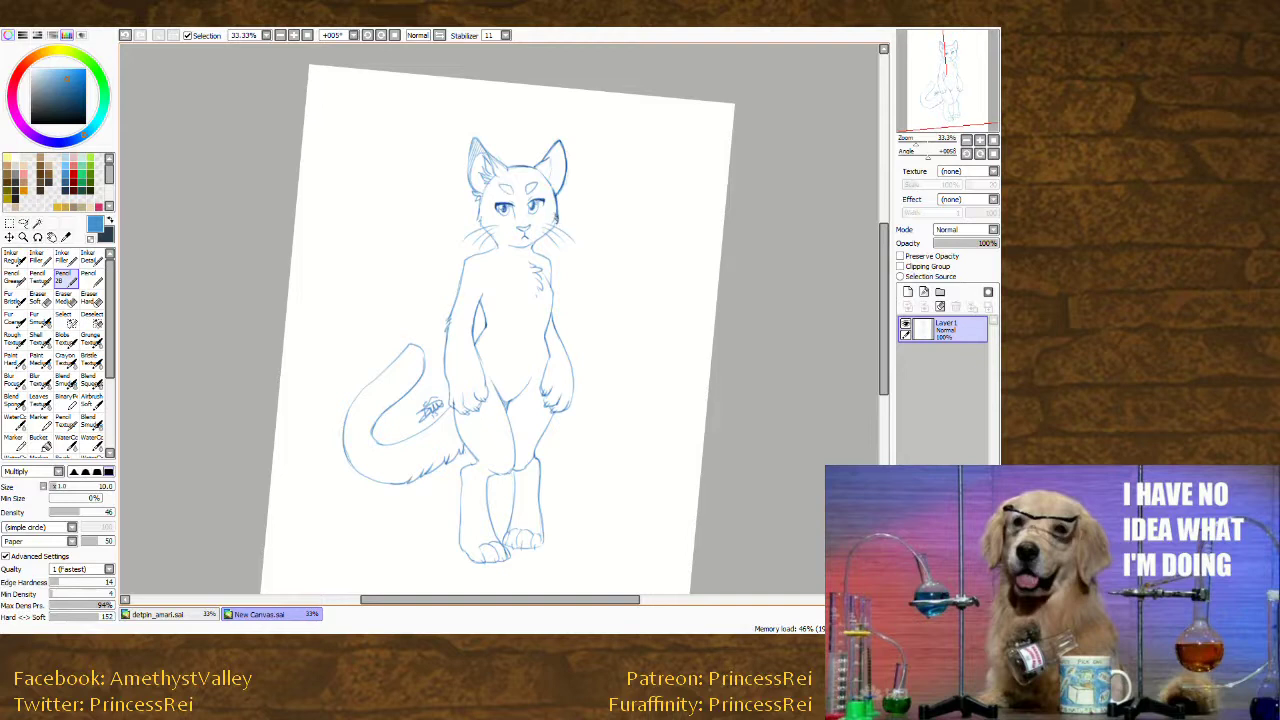
# Strengthen the outline of the left-hand cheek with the Pencil 2B brush, undoing and redrawing the first stroke.
pyautogui.moveTo(258, 403); pyautogui.dragTo(338, 519)
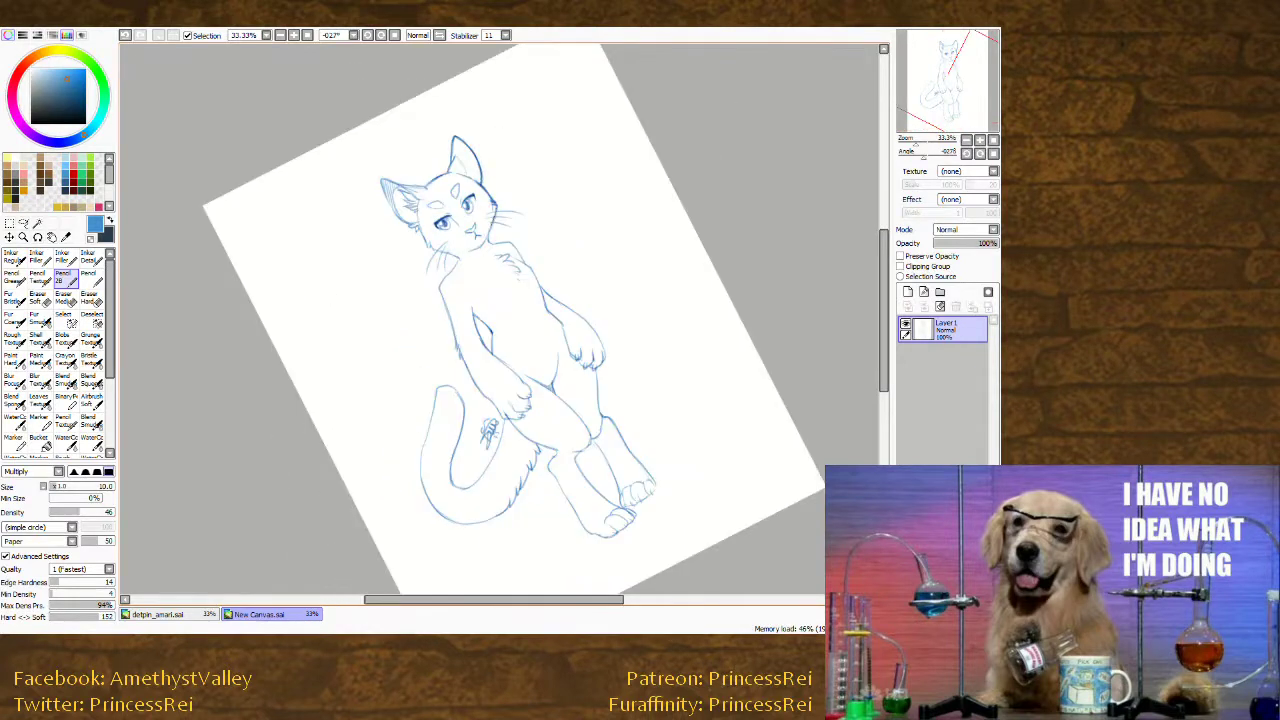
pyautogui.click(89, 300)
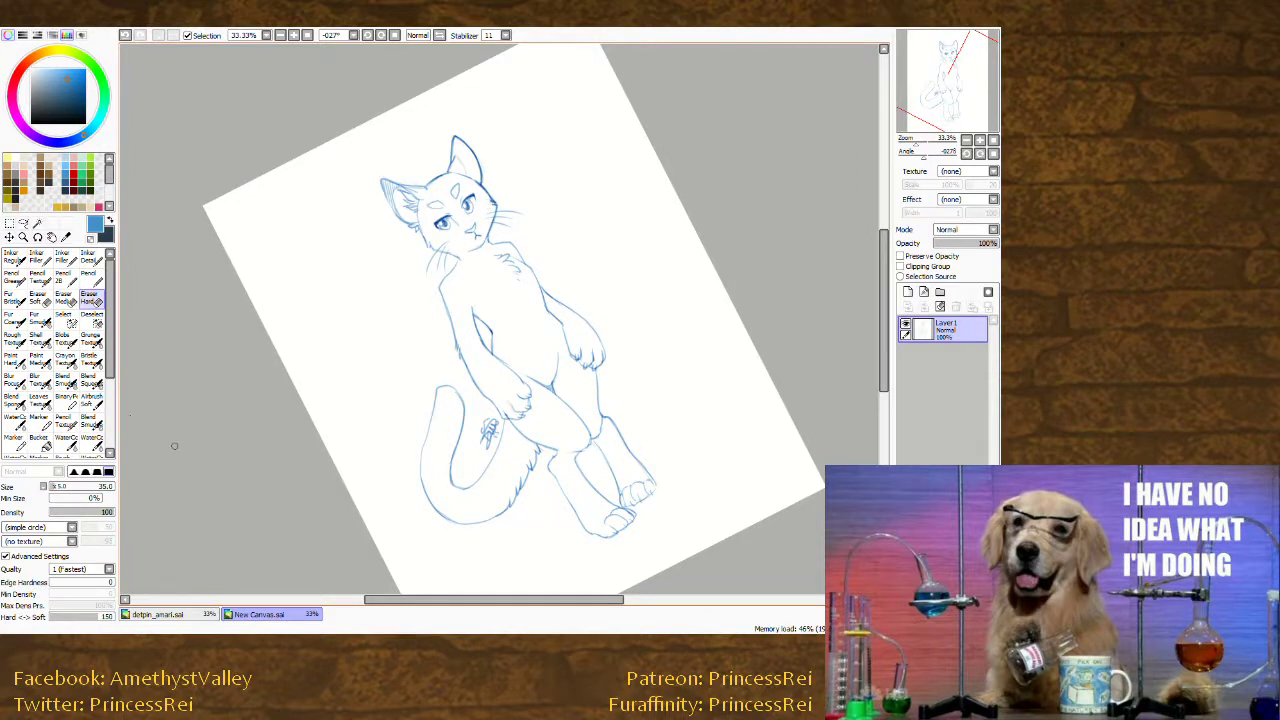
pyautogui.click(65, 279)
pyautogui.moveTo(218, 240); pyautogui.dragTo(251, 165)
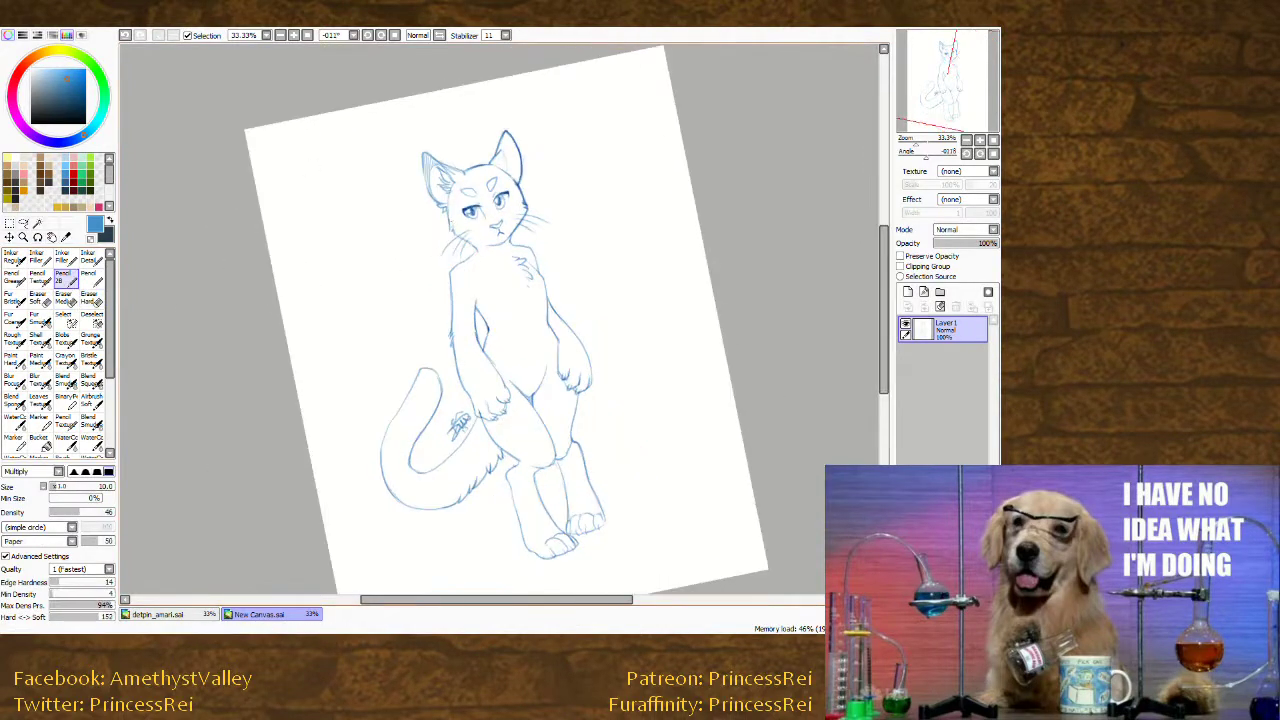
pyautogui.moveTo(453, 209); pyautogui.dragTo(449, 231)
pyautogui.moveTo(287, 290); pyautogui.dragTo(360, 156)
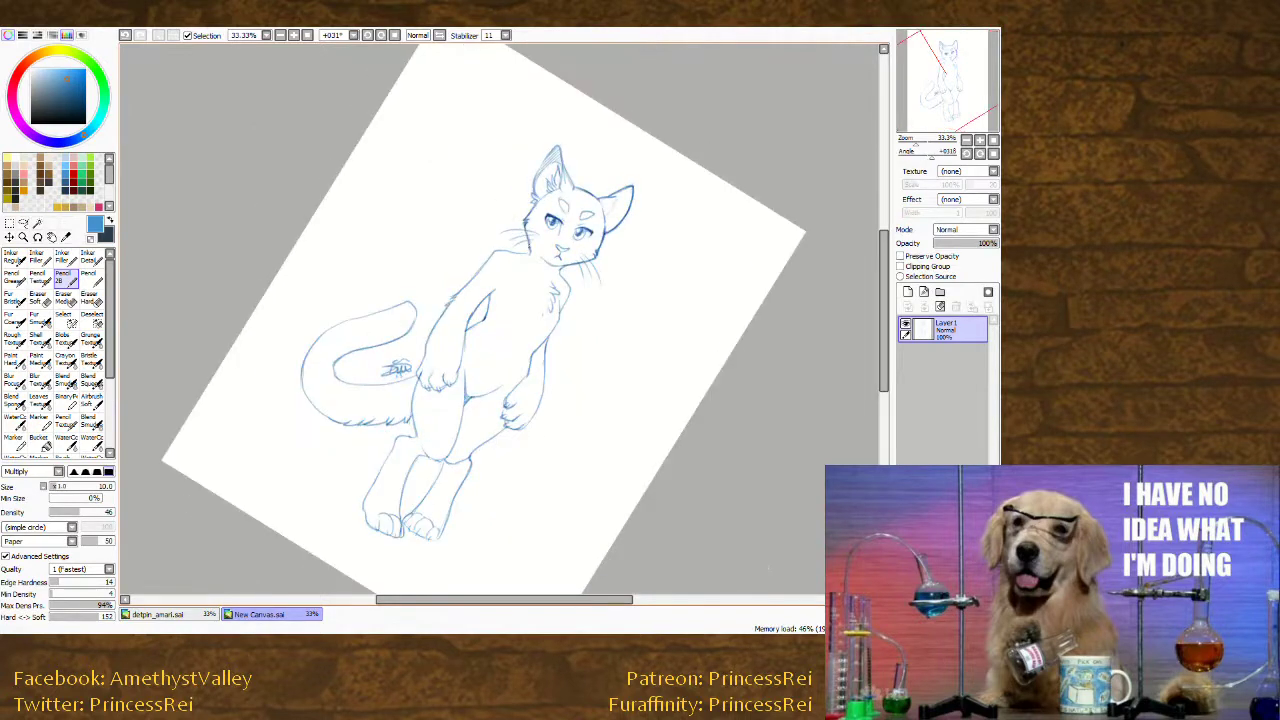
pyautogui.hotkey('ctrl', 'z')
pyautogui.moveTo(525, 227); pyautogui.dragTo(530, 252)
# Darken the outline of the left-hand shoulder and tidy its edge with the hard eraser.
pyautogui.moveTo(293, 391); pyautogui.dragTo(441, 525)
pyautogui.moveTo(461, 257); pyautogui.dragTo(447, 279)
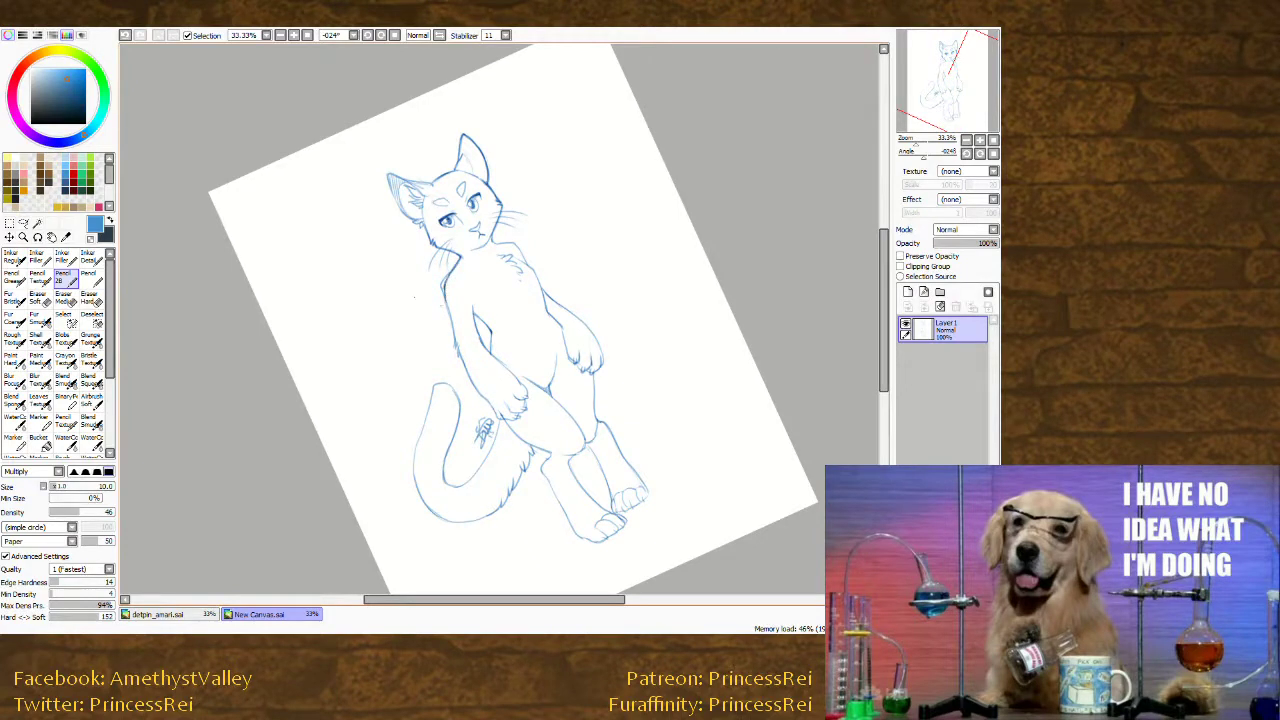
pyautogui.press('e')
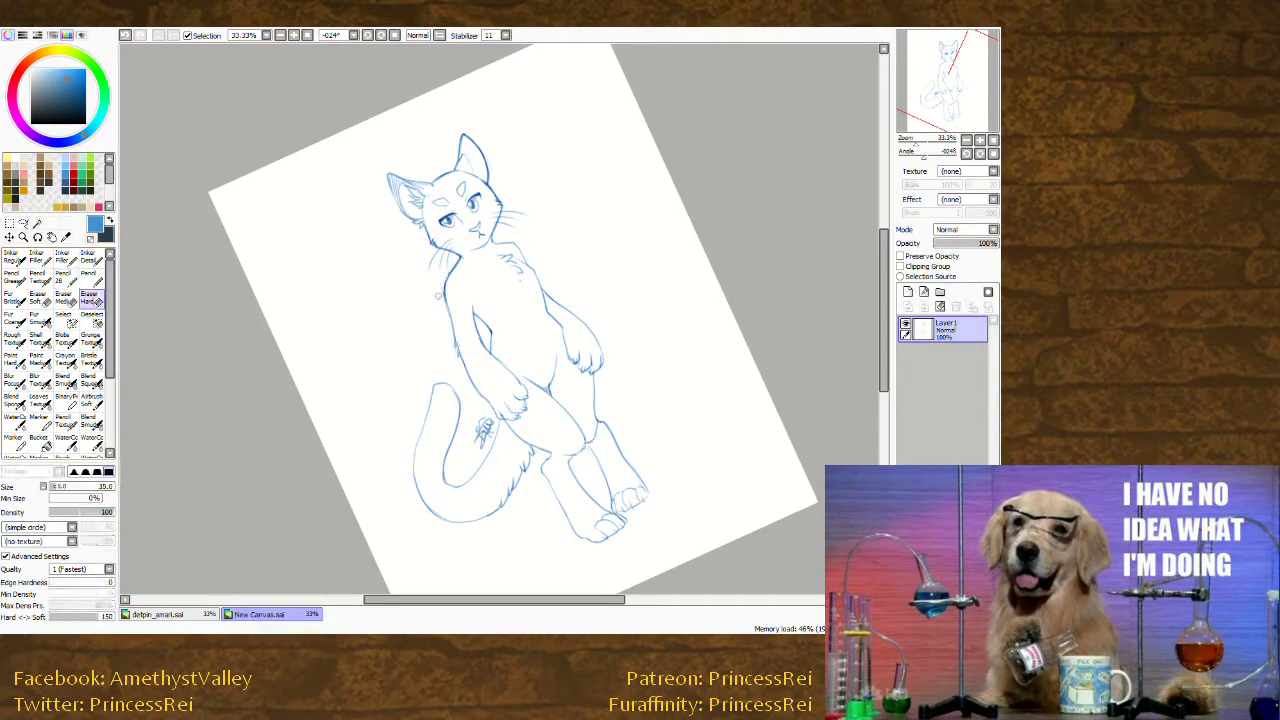
pyautogui.moveTo(277, 421); pyautogui.dragTo(322, 160)
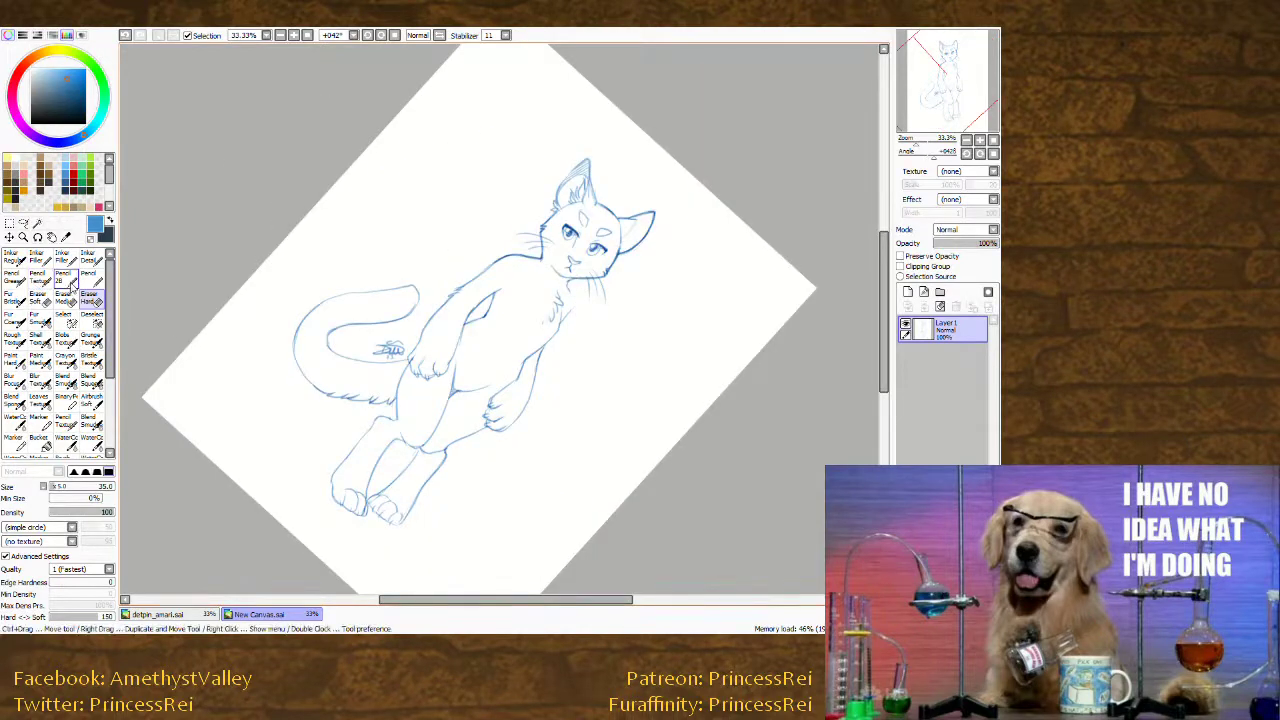
# Darken the right-hand side of the chest and the outer edge of the right-hand arm with Pencil 2B.
pyautogui.click(62, 276)
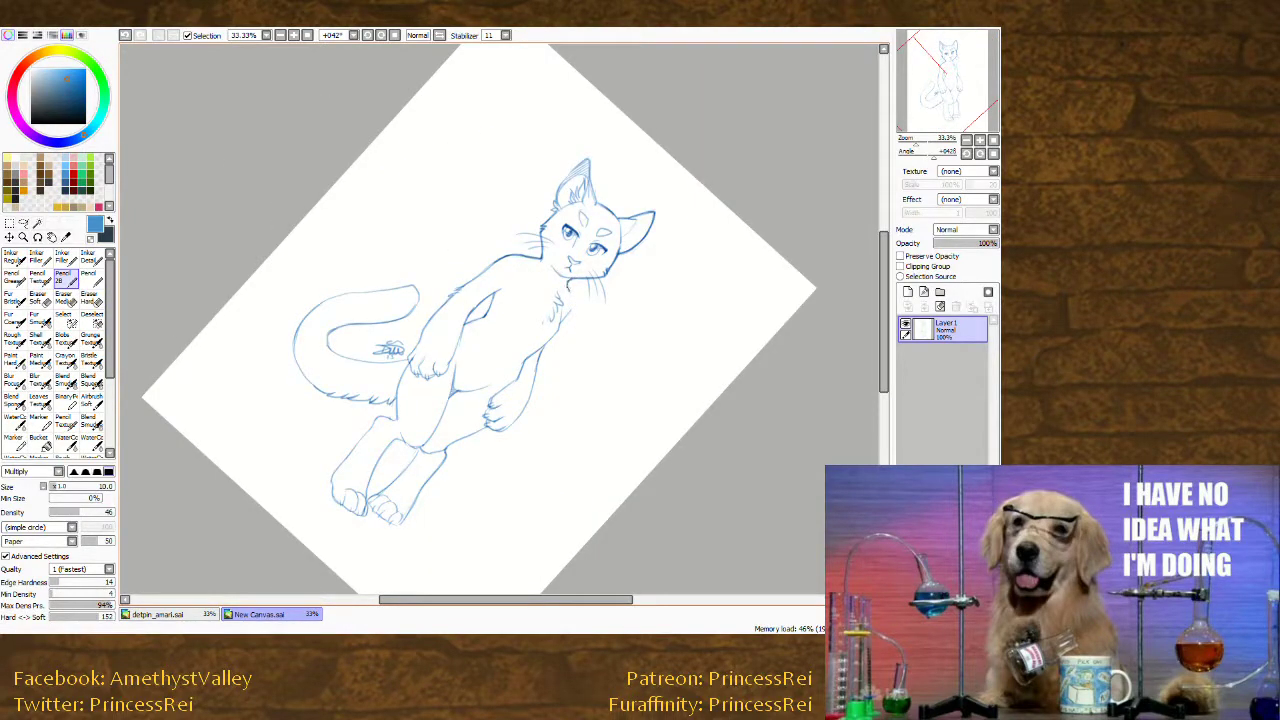
pyautogui.moveTo(569, 292); pyautogui.dragTo(571, 313)
pyautogui.moveTo(425, 537); pyautogui.dragTo(510, 549)
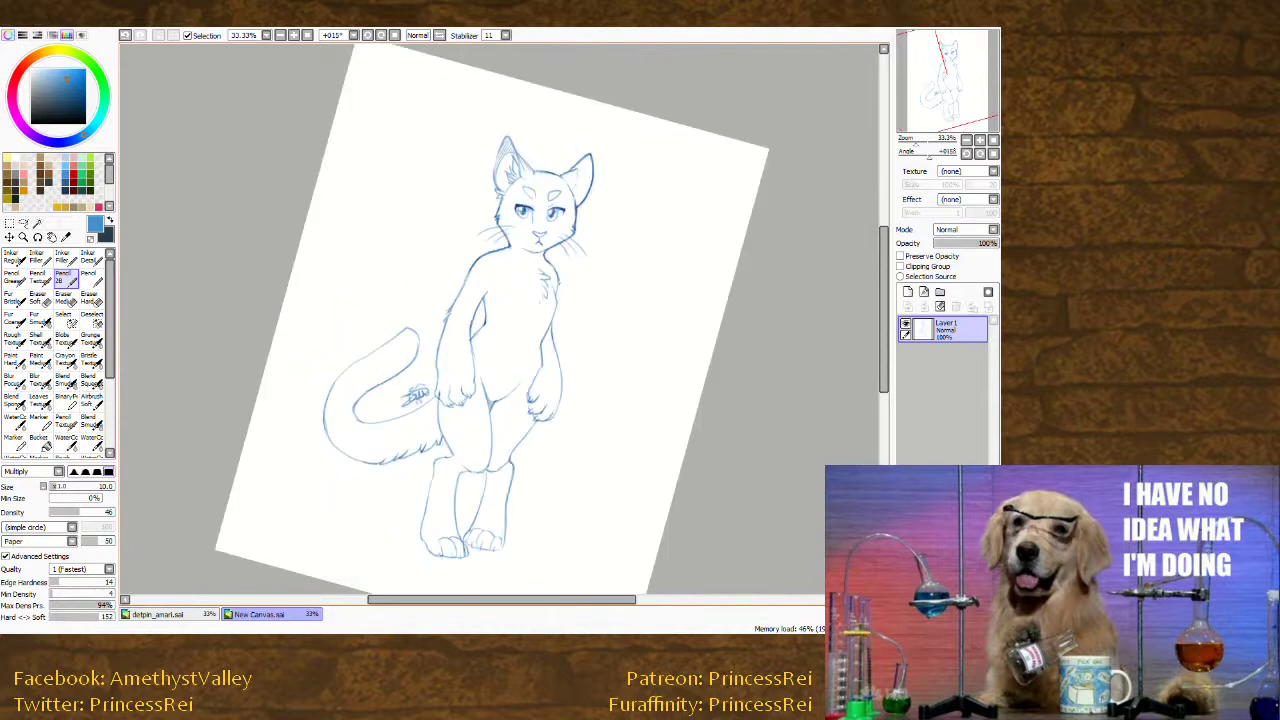
pyautogui.moveTo(557, 291); pyautogui.dragTo(563, 395)
pyautogui.moveTo(443, 431)
pyautogui.mouseDown()
pyautogui.moveTo(471, 560)
pyautogui.moveTo(513, 560)
pyautogui.moveTo(599, 472)
pyautogui.mouseUp()
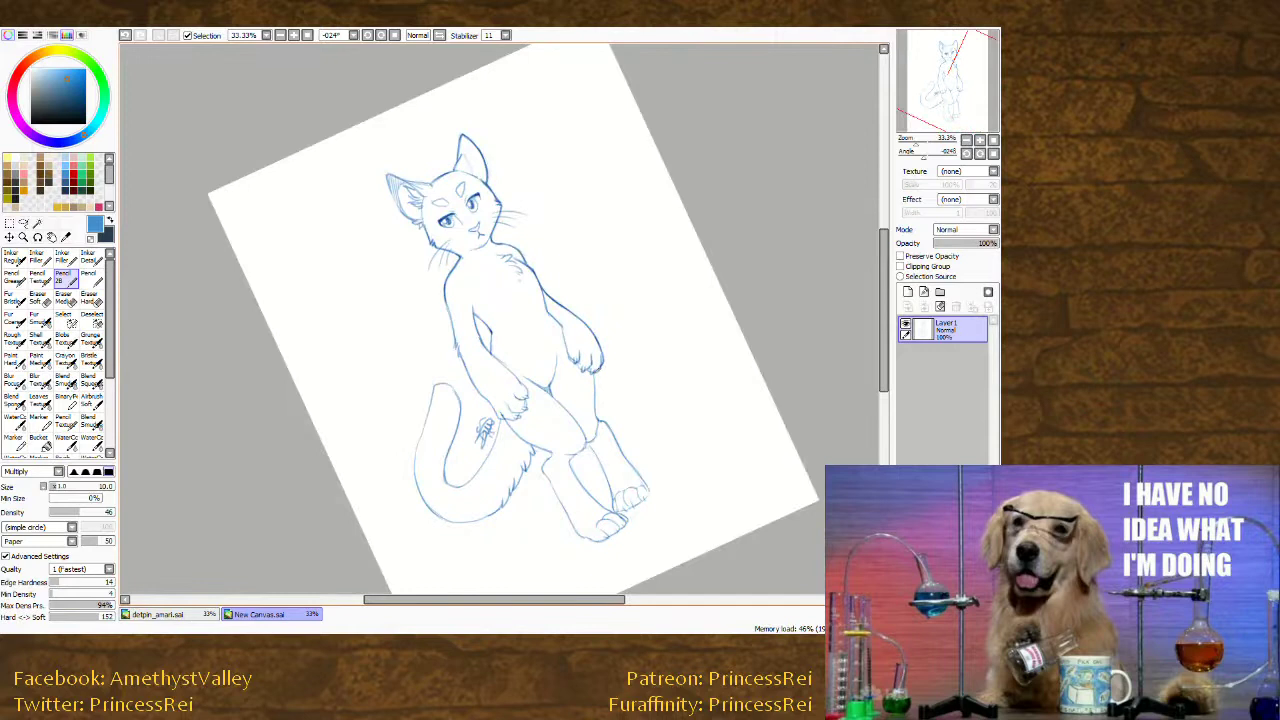
# Undo the stray stroke and darken the right-hand hip line from the paw down to the knee.
pyautogui.hotkey('ctrl', 'z')
pyautogui.moveTo(594, 372); pyautogui.dragTo(596, 414)
pyautogui.moveTo(315, 446); pyautogui.dragTo(335, 316)
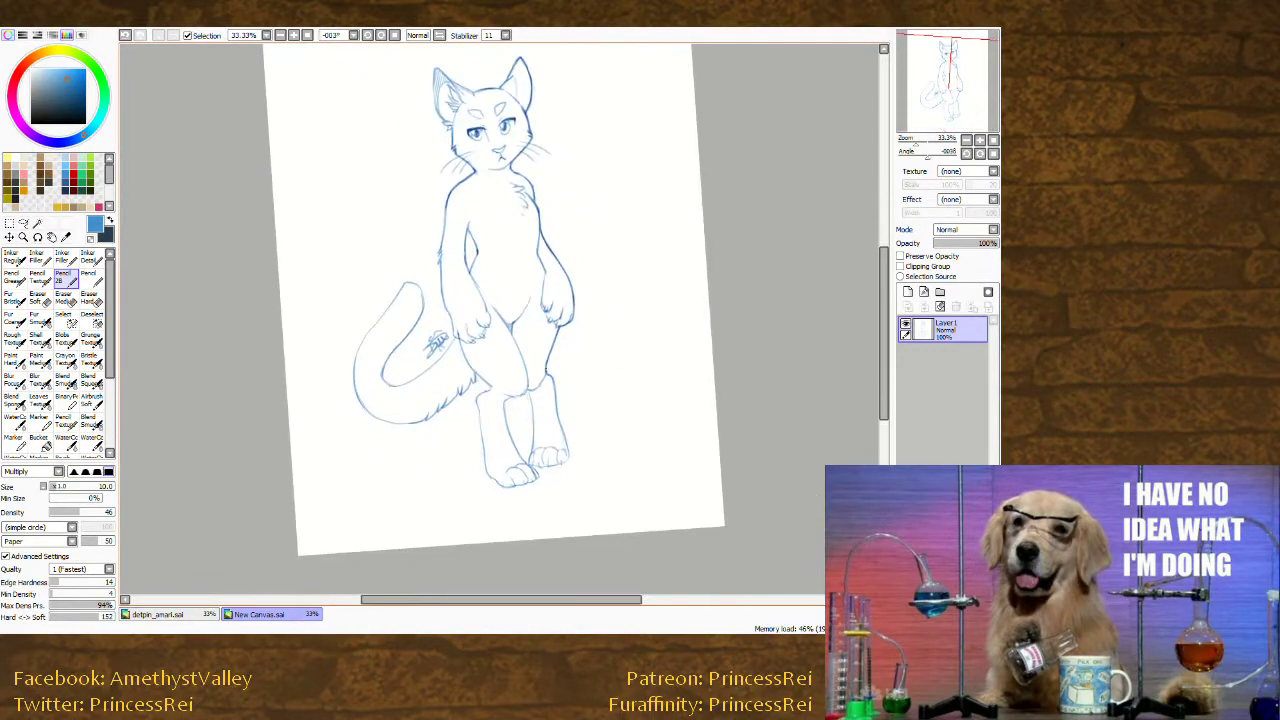
pyautogui.hotkey('ctrl', 'z')
pyautogui.hotkey('ctrl', 'y')
# Darken the outline of the right-hand lower leg and foot, plus the inner edge of the left-hand lower leg.
pyautogui.moveTo(529, 390); pyautogui.dragTo(531, 456)
pyautogui.moveTo(238, 376); pyautogui.dragTo(400, 95)
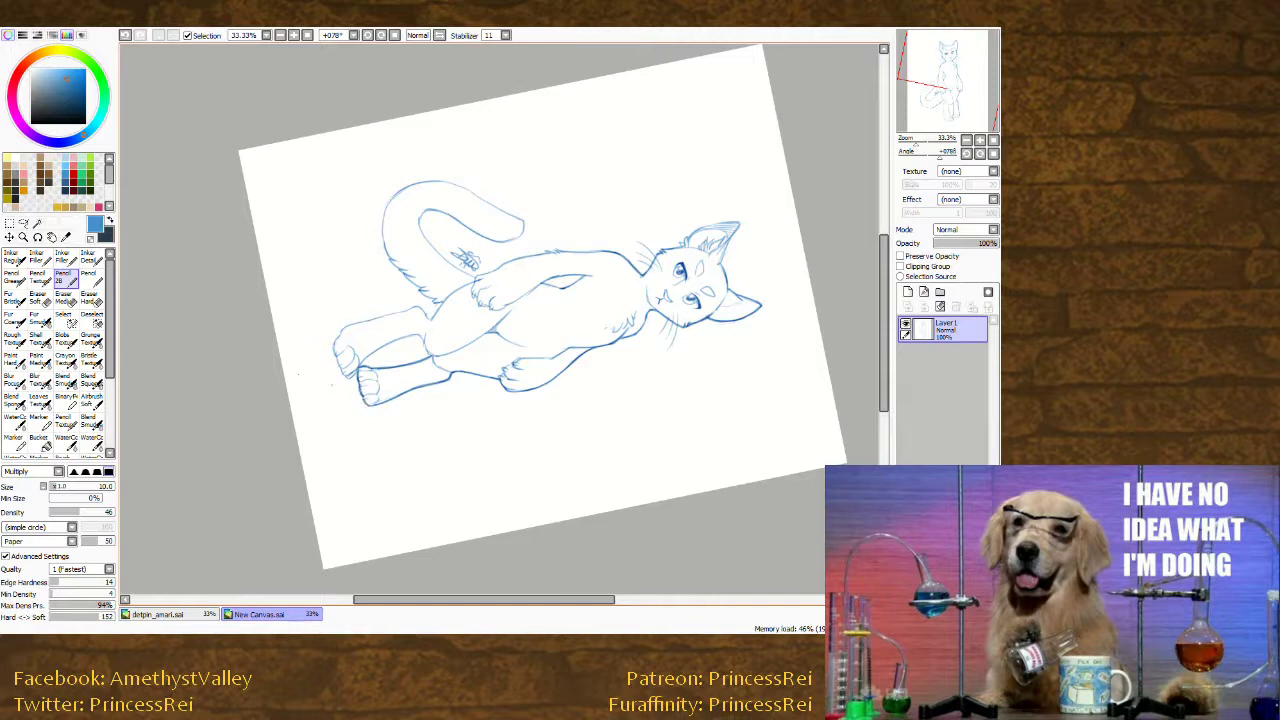
pyautogui.moveTo(298, 375); pyautogui.dragTo(300, 434)
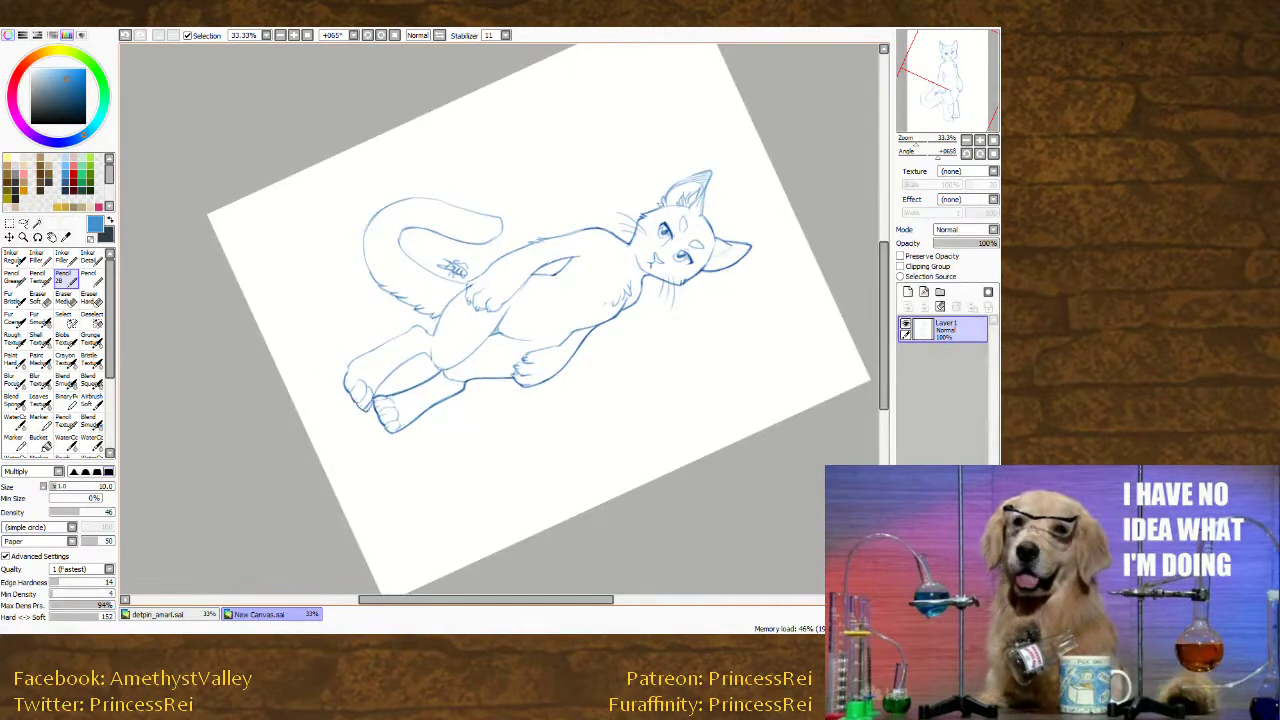
pyautogui.moveTo(237, 406); pyautogui.dragTo(410, 580)
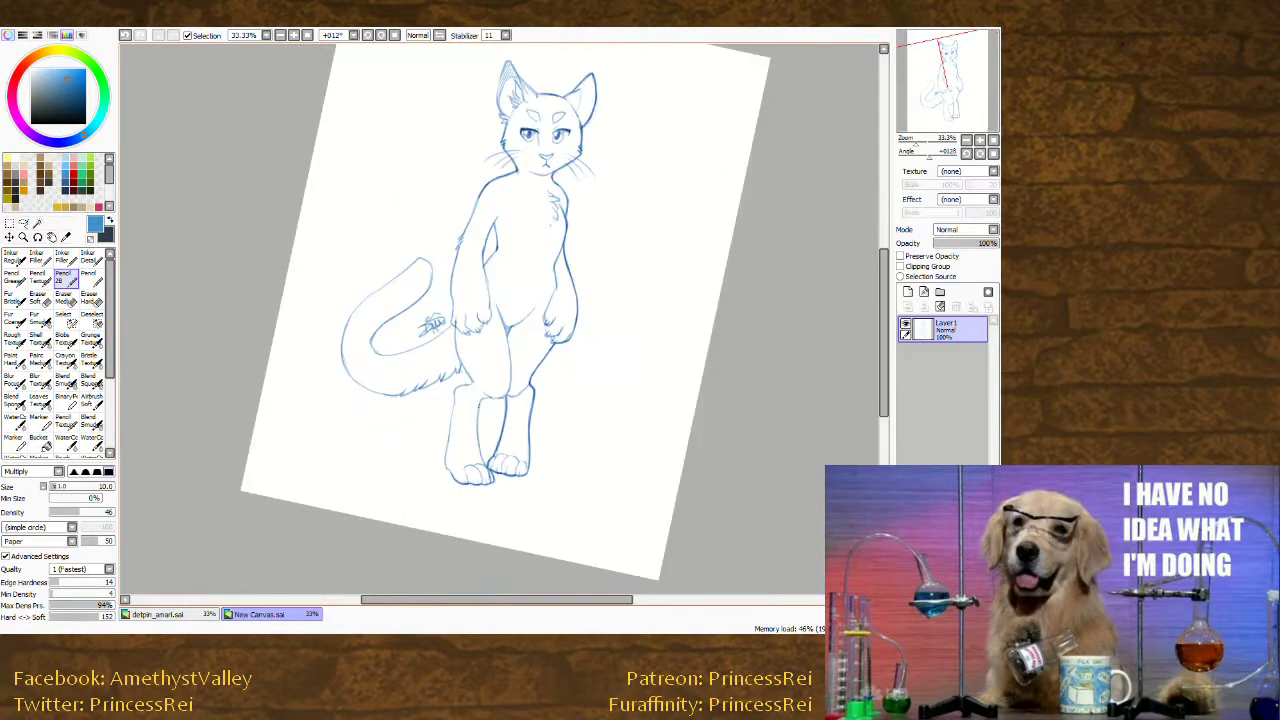
pyautogui.moveTo(479, 406)
pyautogui.mouseDown()
pyautogui.moveTo(487, 465)
pyautogui.moveTo(571, 397)
pyautogui.mouseUp()
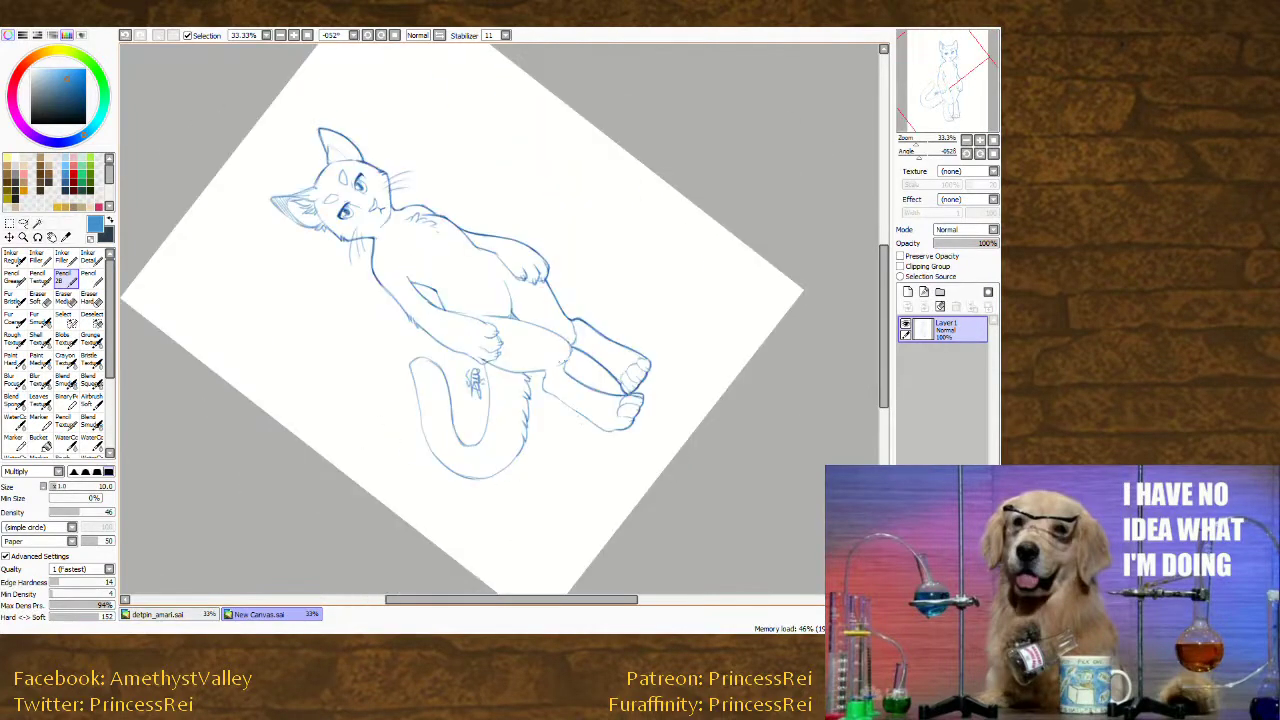
pyautogui.moveTo(571, 347); pyautogui.dragTo(565, 364)
pyautogui.moveTo(298, 398); pyautogui.dragTo(389, 323)
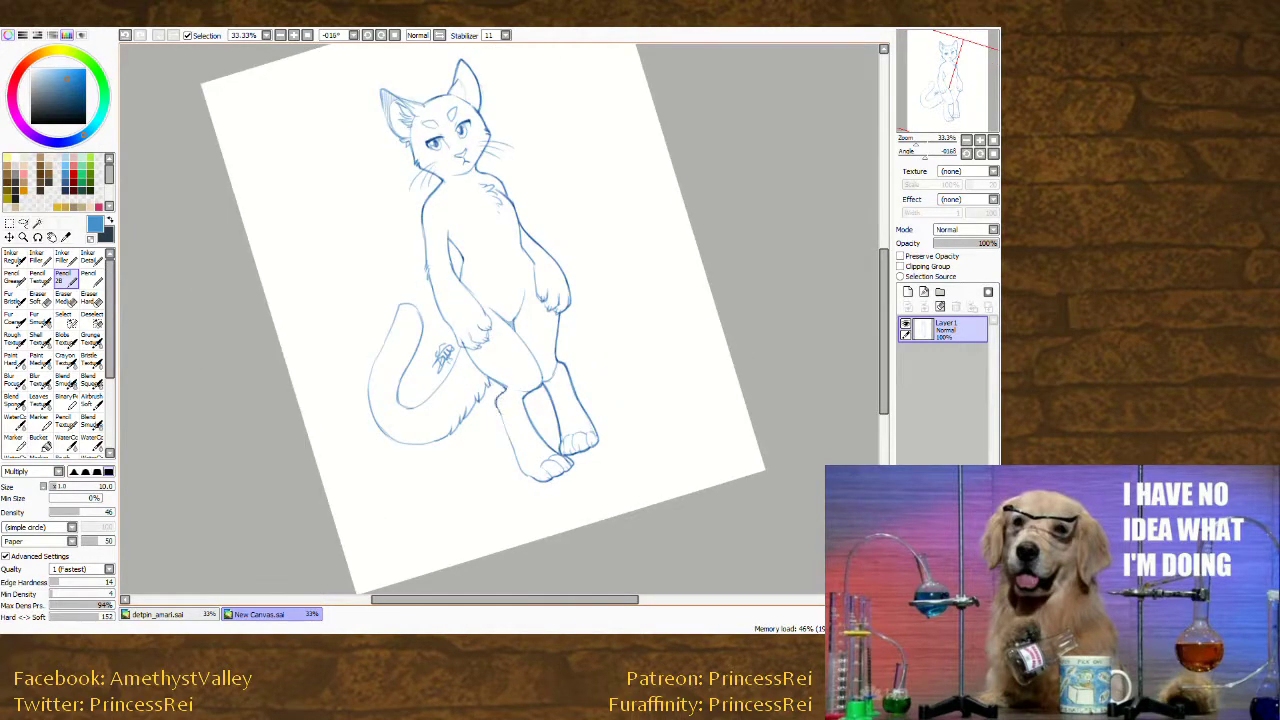
# Darken the outer edge of the left-hand lower leg and its foot.
pyautogui.press('End')
pyautogui.moveTo(475, 411); pyautogui.dragTo(481, 472)
pyautogui.moveTo(272, 478); pyautogui.dragTo(323, 371)
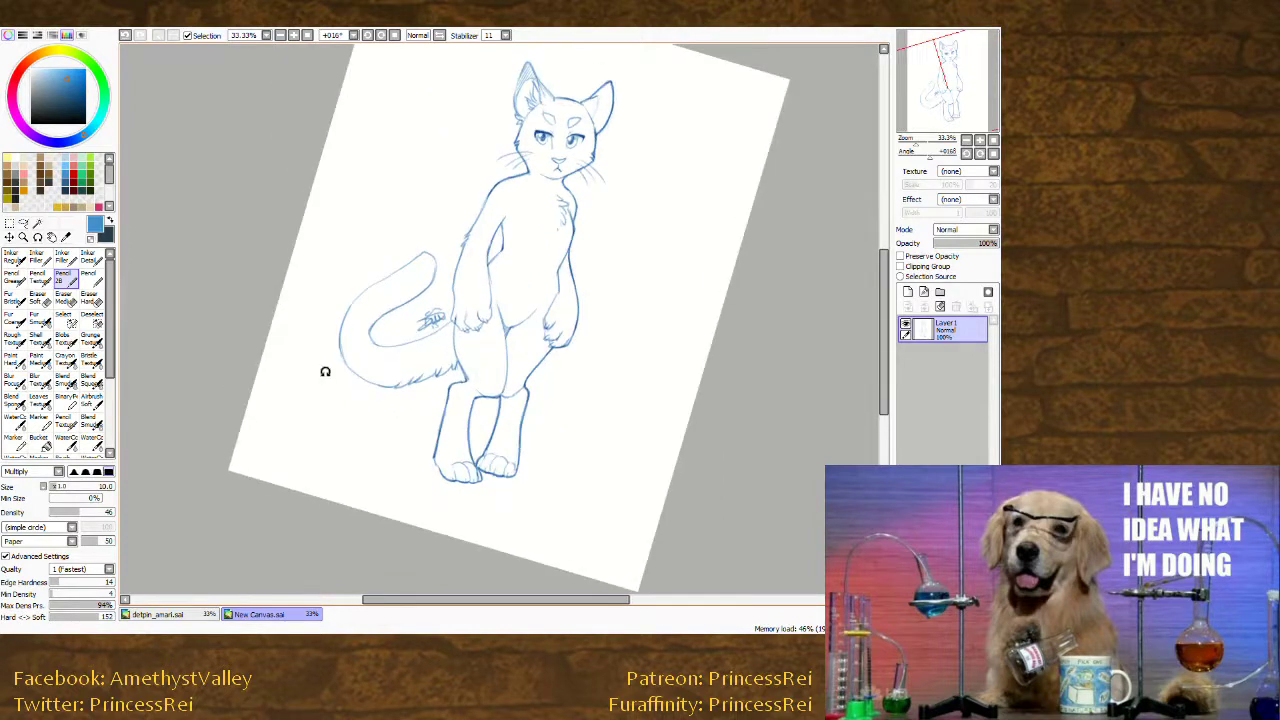
pyautogui.press('e')
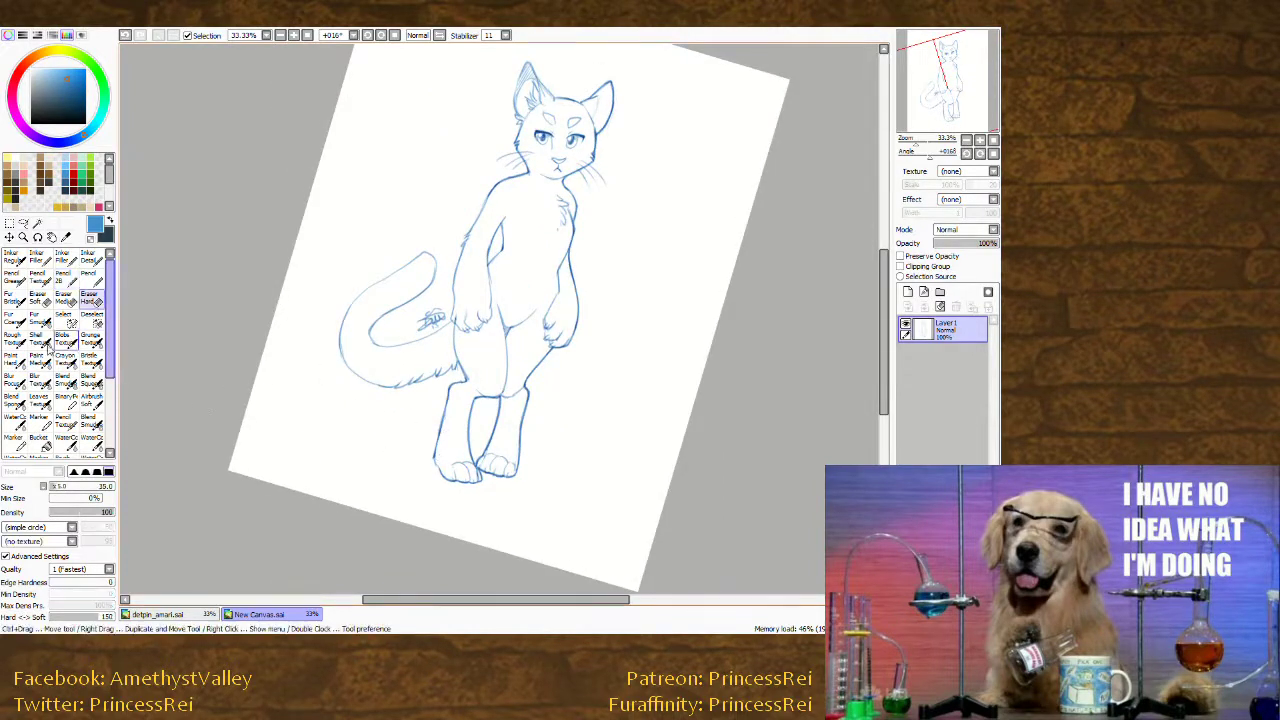
pyautogui.click(63, 277)
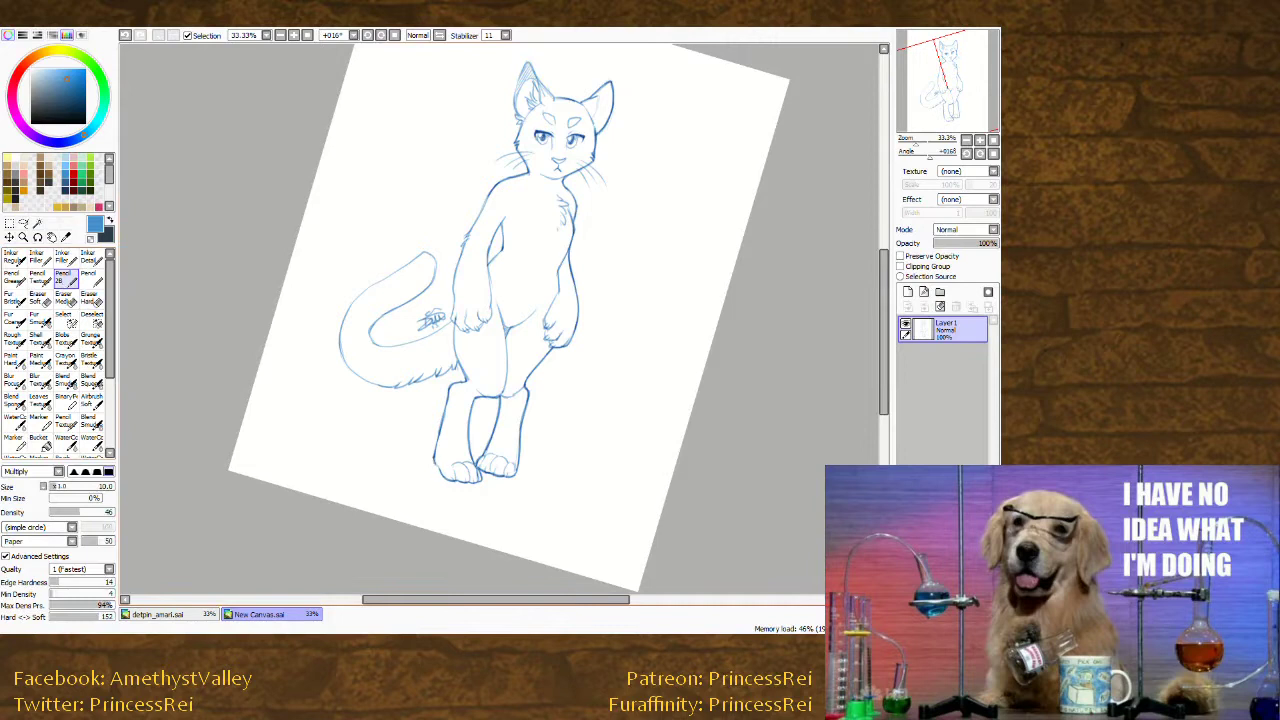
# Clean up the fur tufts near the tail's base with the hard eraser and darken the tail's lower edge with Pencil 2B.
pyautogui.moveTo(241, 407); pyautogui.dragTo(516, 365)
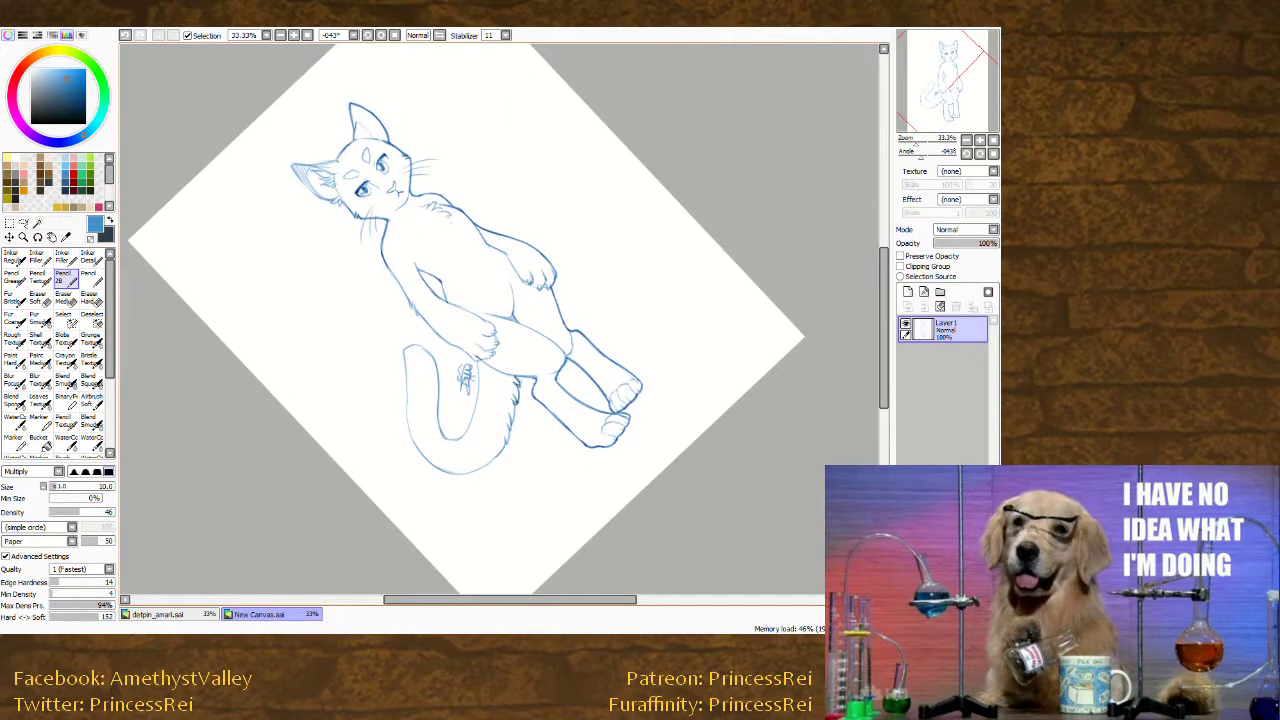
pyautogui.click(90, 297)
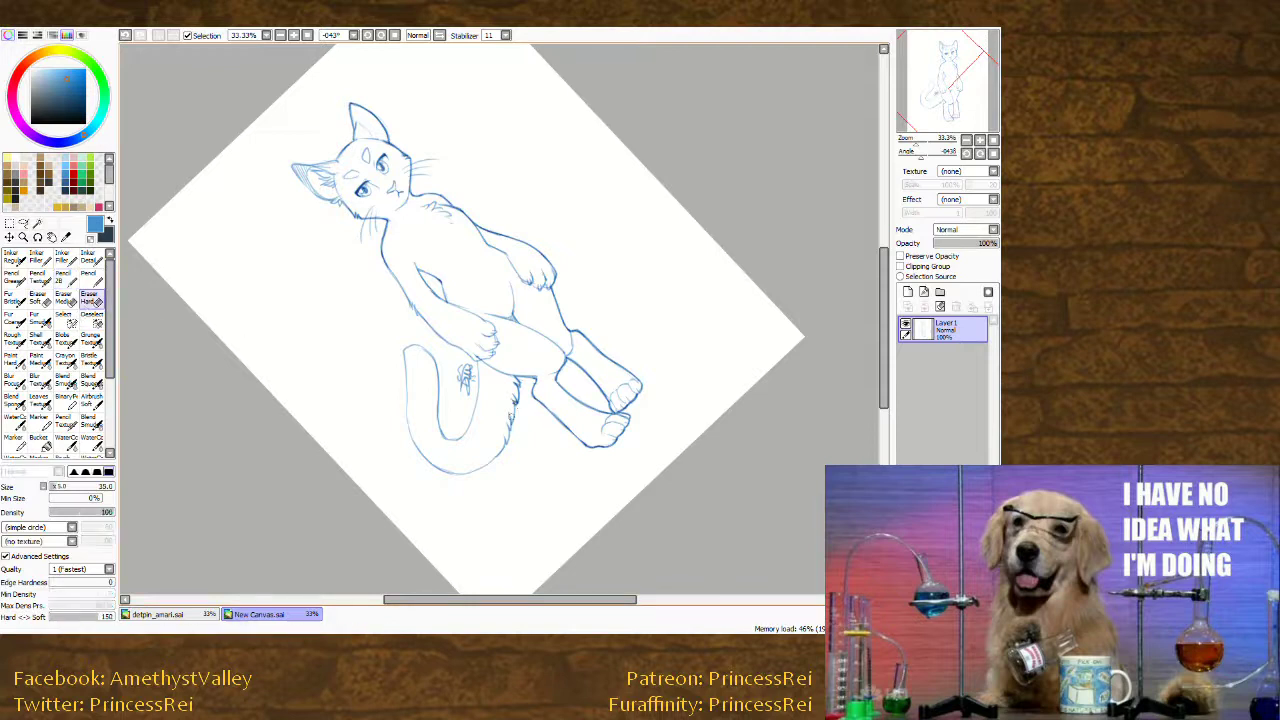
pyautogui.moveTo(516, 404); pyautogui.dragTo(511, 424)
pyautogui.click(64, 278)
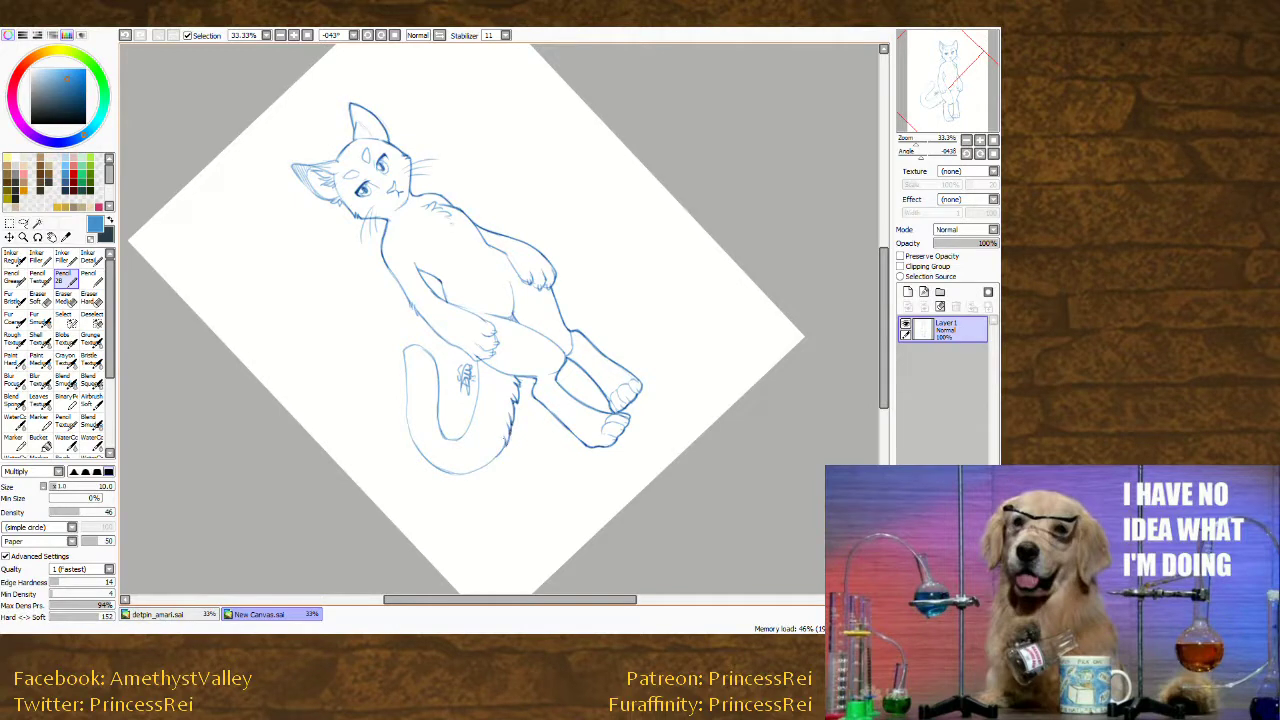
pyautogui.moveTo(282, 454)
pyautogui.mouseDown()
pyautogui.moveTo(486, 526)
pyautogui.moveTo(546, 524)
pyautogui.mouseUp()
pyautogui.moveTo(594, 404); pyautogui.dragTo(581, 458)
# Darken the tail's inner curve next to the signature, redrawing the missed stroke and trimming the excess with the hard eraser.
pyautogui.moveTo(354, 404); pyautogui.dragTo(332, 307)
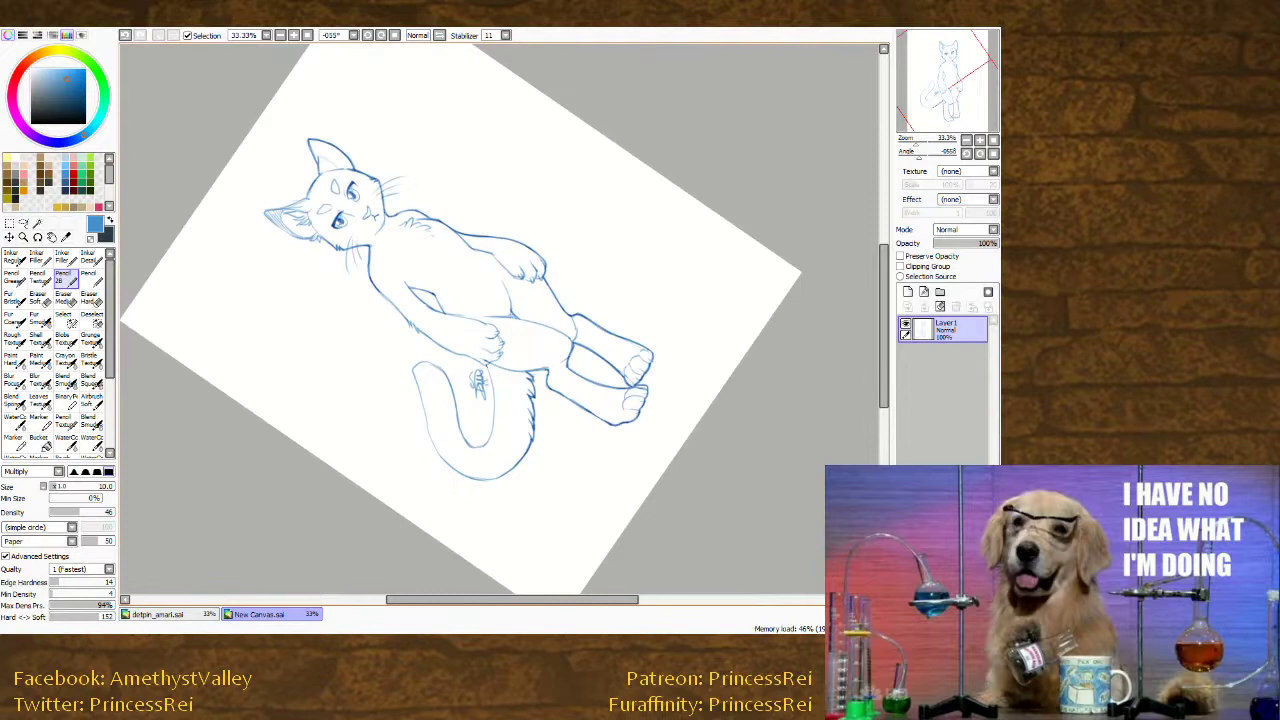
pyautogui.moveTo(489, 366); pyautogui.dragTo(496, 424)
pyautogui.hotkey('ctrl', 'z')
pyautogui.moveTo(489, 366); pyautogui.dragTo(495, 428)
pyautogui.moveTo(488, 365); pyautogui.dragTo(486, 446)
pyautogui.press('e')
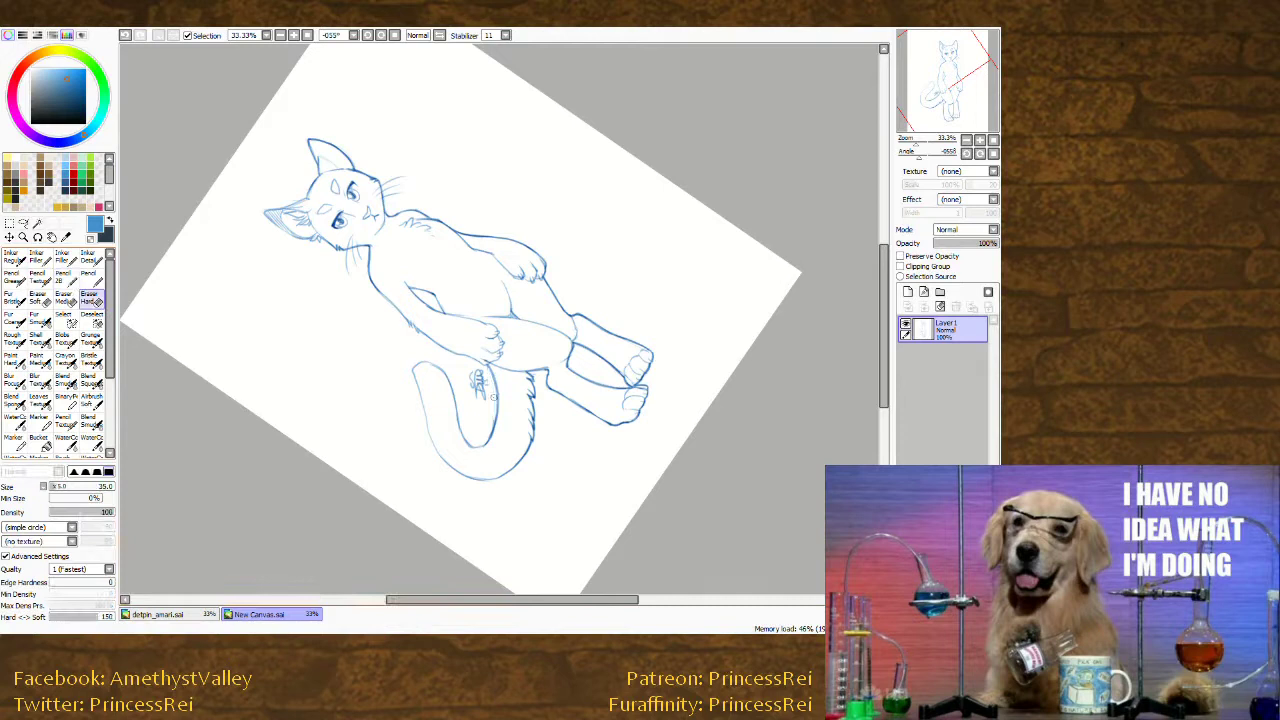
pyautogui.moveTo(494, 397); pyautogui.dragTo(479, 443)
# Darken the rest of the tail's inner curve up towards the tip with Pencil 2B.
pyautogui.press('End')
pyautogui.click(66, 279)
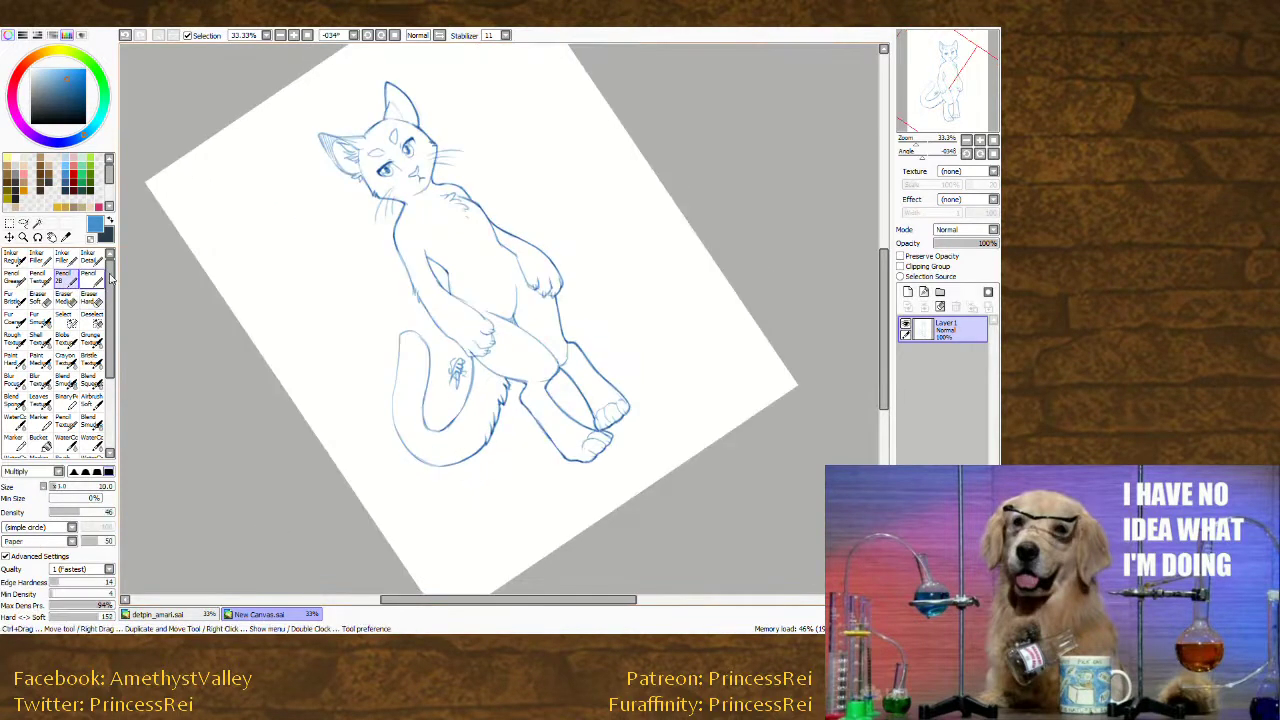
pyautogui.moveTo(422, 340); pyautogui.dragTo(427, 424)
pyautogui.moveTo(218, 449); pyautogui.dragTo(326, 266)
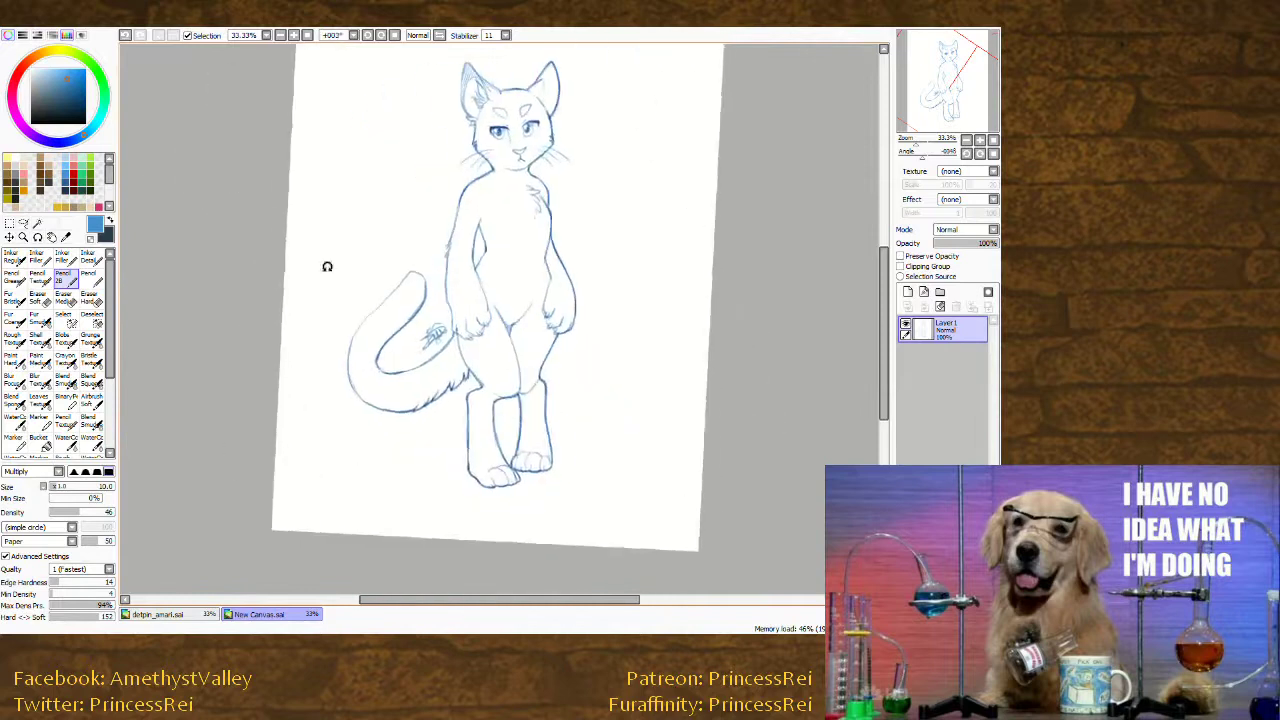
# Darken the tail's tip and outer curve in several strokes and clean up its outer edge with the hard eraser.
pyautogui.moveTo(234, 420); pyautogui.dragTo(402, 556)
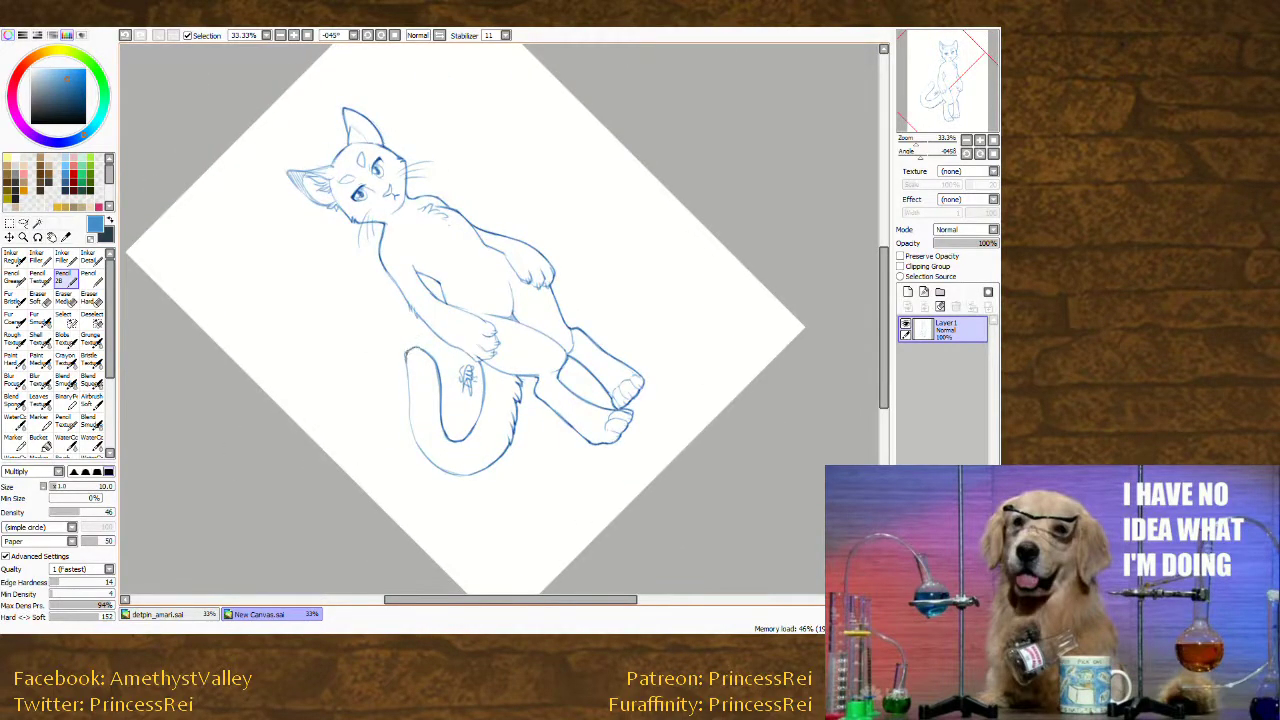
pyautogui.moveTo(406, 354); pyautogui.dragTo(411, 420)
pyautogui.moveTo(409, 406); pyautogui.dragTo(416, 444)
pyautogui.moveTo(220, 463); pyautogui.dragTo(228, 318)
pyautogui.moveTo(373, 382); pyautogui.dragTo(380, 432)
pyautogui.moveTo(234, 403); pyautogui.dragTo(317, 238)
pyautogui.moveTo(343, 296); pyautogui.dragTo(339, 336)
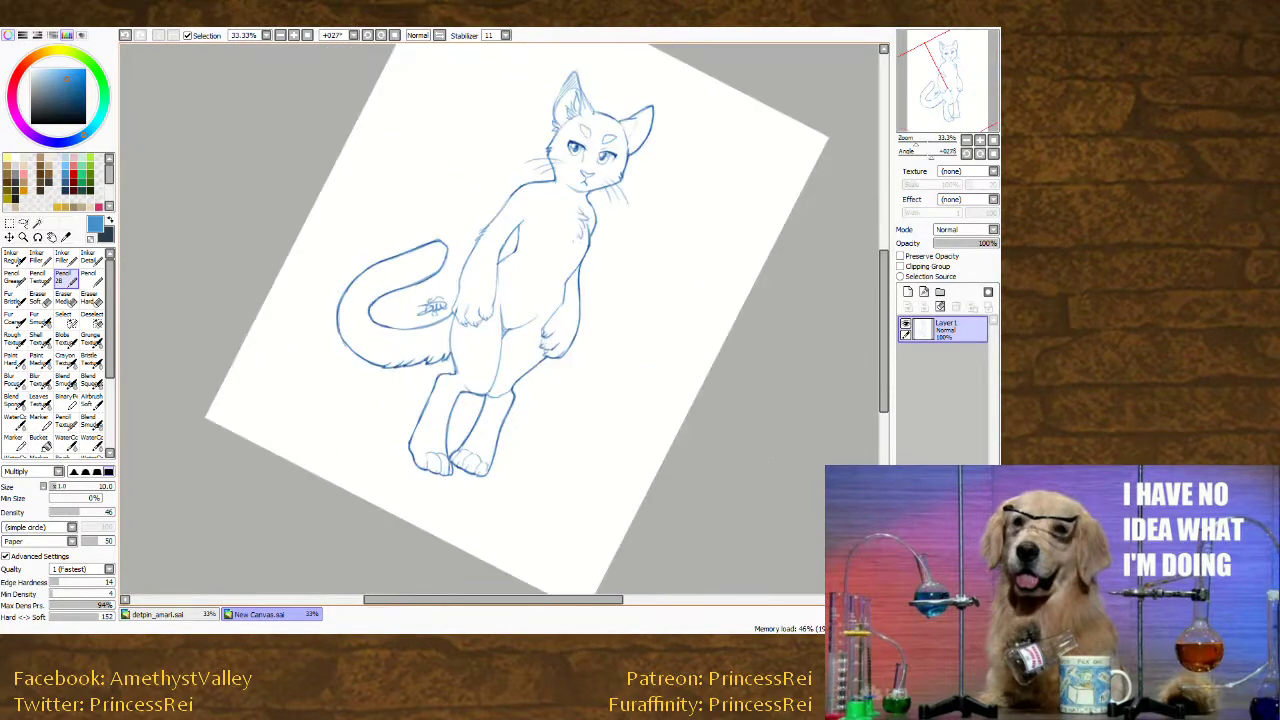
pyautogui.press('e')
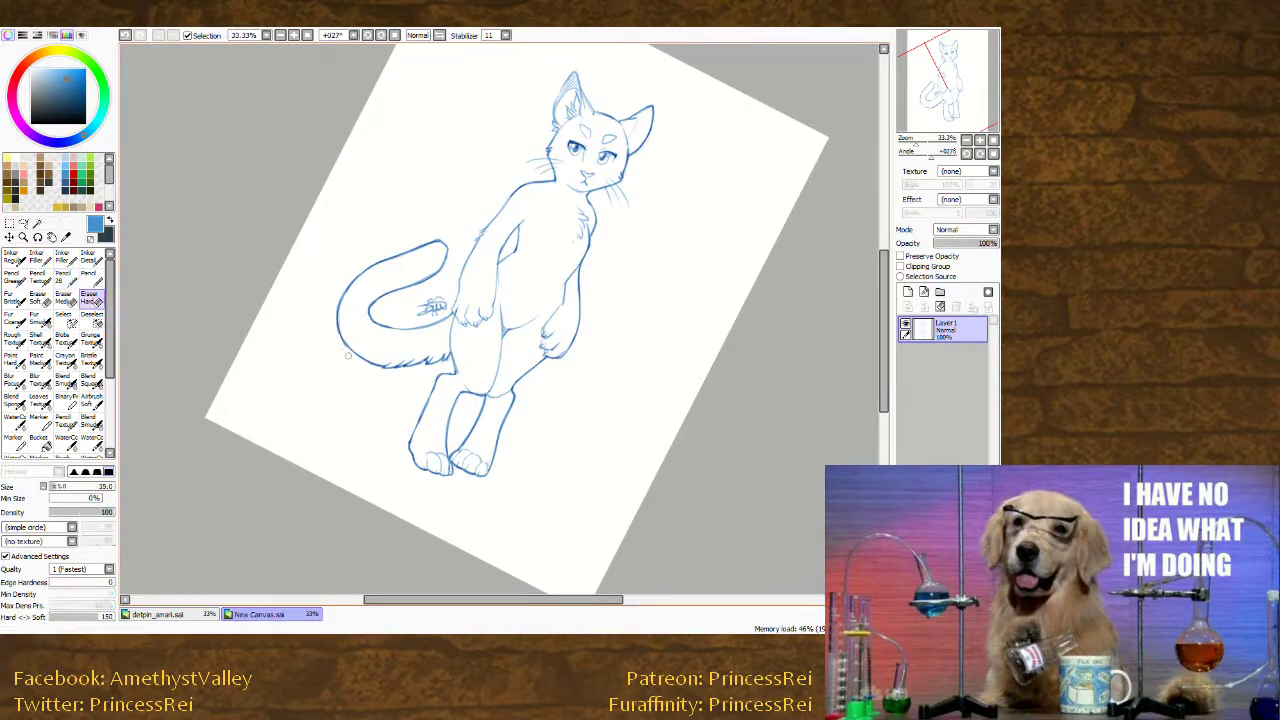
pyautogui.moveTo(348, 356); pyautogui.dragTo(466, 540)
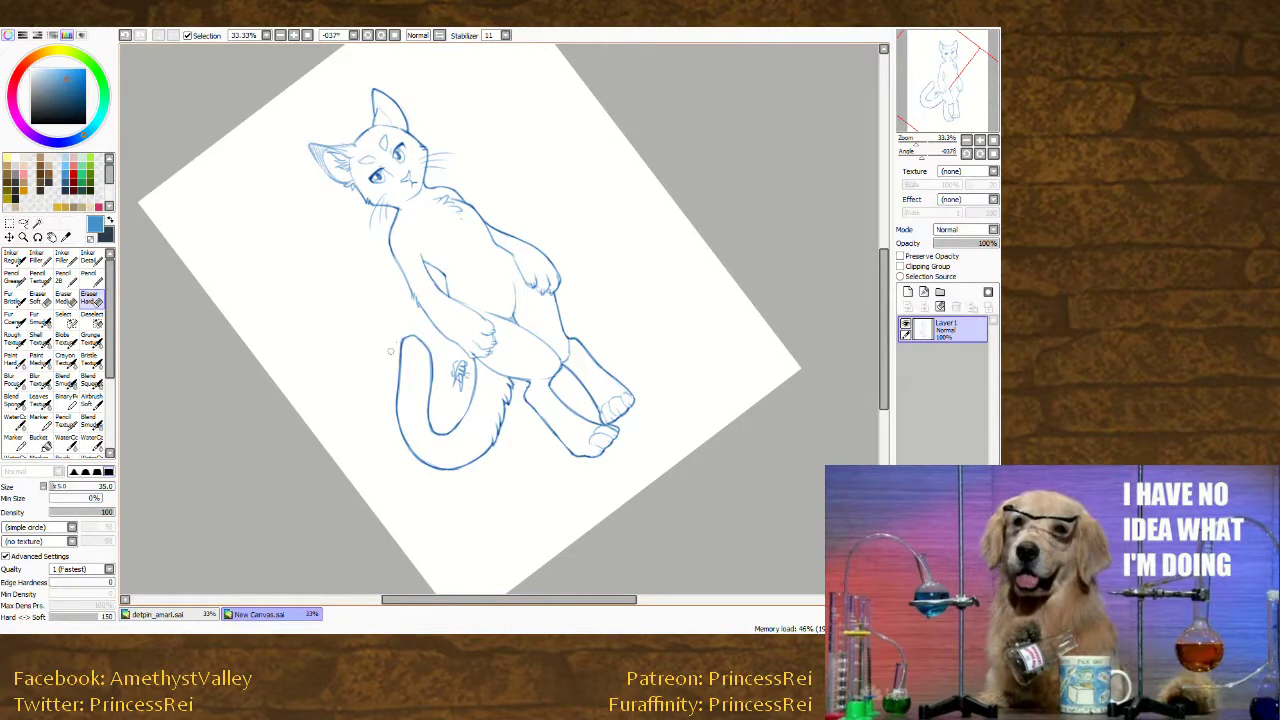
# Darken the outer edge of the left-hand arm down to the paw with Pencil 2B.
pyautogui.click(67, 278)
pyautogui.moveTo(308, 370); pyautogui.dragTo(296, 243)
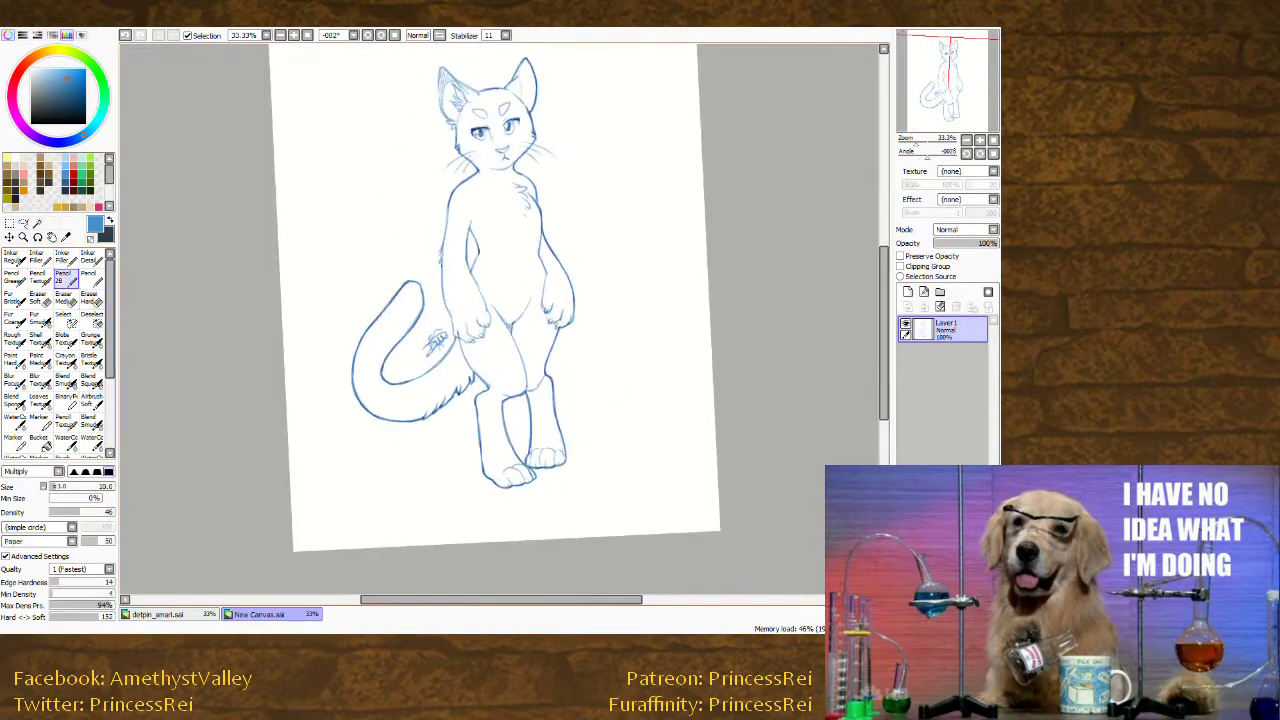
pyautogui.moveTo(441, 255); pyautogui.dragTo(441, 308)
pyautogui.moveTo(243, 339); pyautogui.dragTo(303, 514)
pyautogui.moveTo(482, 366); pyautogui.dragTo(478, 412)
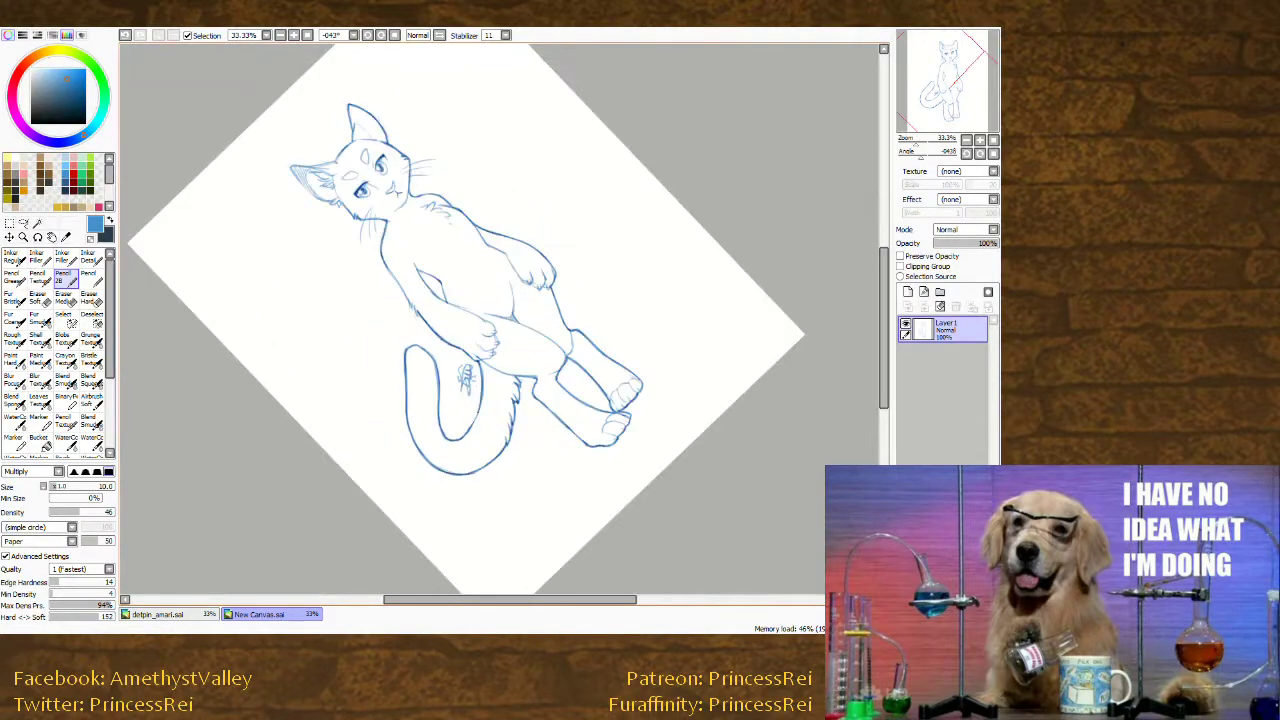
# Straighten the canvas view and darken the inner edge of the left-hand arm, undoing the strokes that miss.
pyautogui.press('Home')
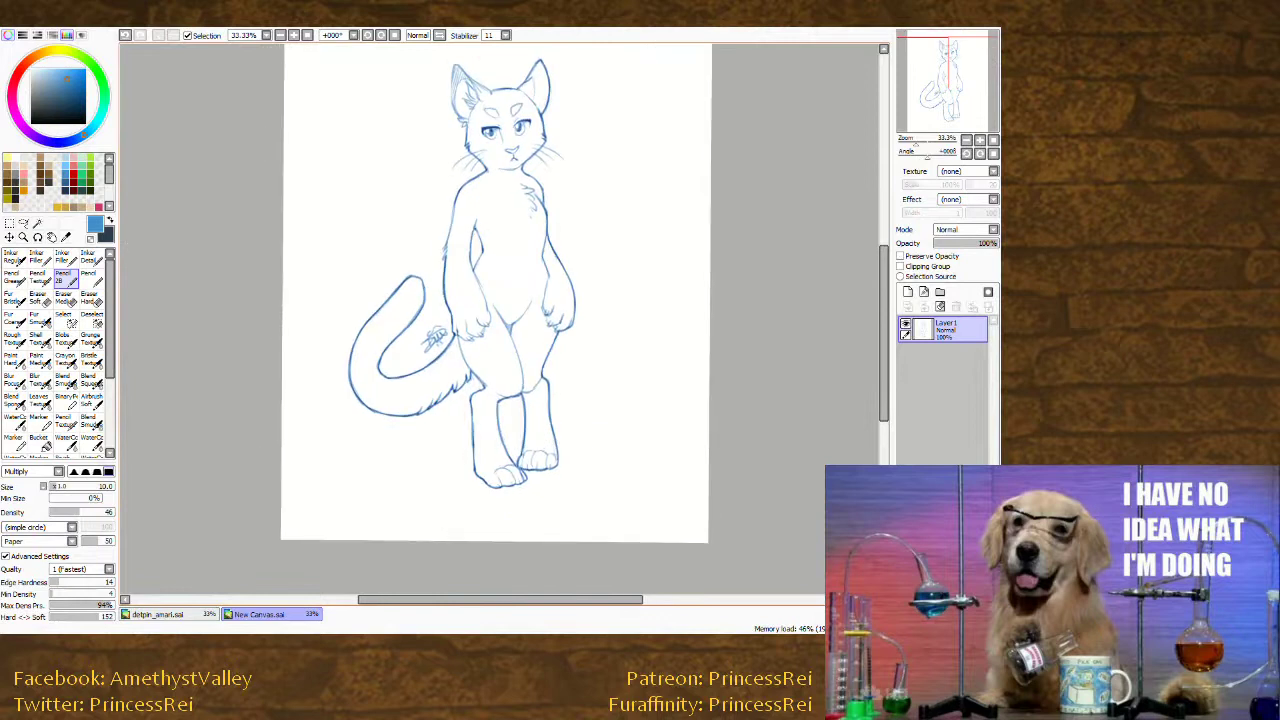
pyautogui.moveTo(482, 228); pyautogui.dragTo(471, 260)
pyautogui.hotkey('ctrl', 'z')
pyautogui.hotkey('ctrl', 'z')
pyautogui.moveTo(244, 342); pyautogui.dragTo(270, 456)
# Darken the outline of the left-hand ear, undoing and redrawing the first stroke.
pyautogui.moveTo(302, 324); pyautogui.dragTo(314, 266)
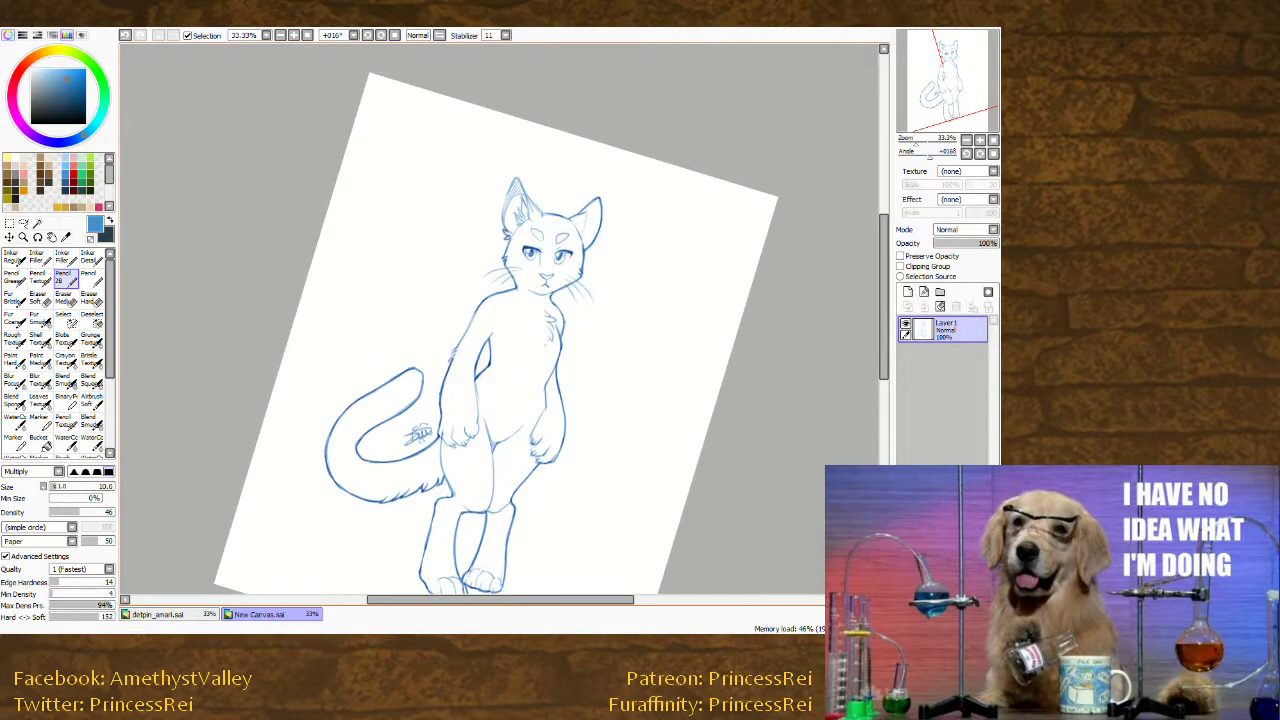
pyautogui.moveTo(514, 179); pyautogui.dragTo(504, 231)
pyautogui.hotkey('ctrl', 'z')
pyautogui.moveTo(515, 177); pyautogui.dragTo(523, 190)
pyautogui.moveTo(289, 242); pyautogui.dragTo(491, 142)
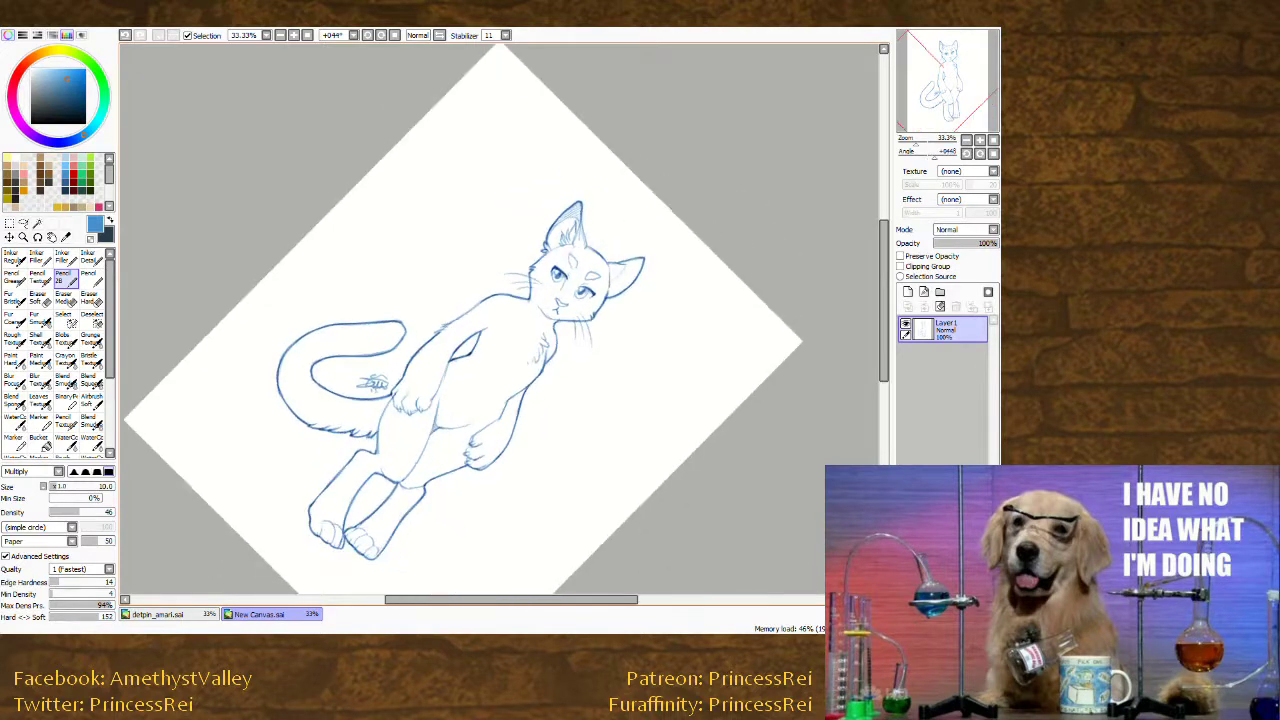
# Redraw the tip of the left-hand ear and darken the head outline between the ears, undoing the strokes that miss.
pyautogui.hotkey('ctrl', 'z')
pyautogui.moveTo(581, 203); pyautogui.dragTo(583, 228)
pyautogui.moveTo(260, 231); pyautogui.dragTo(378, 104)
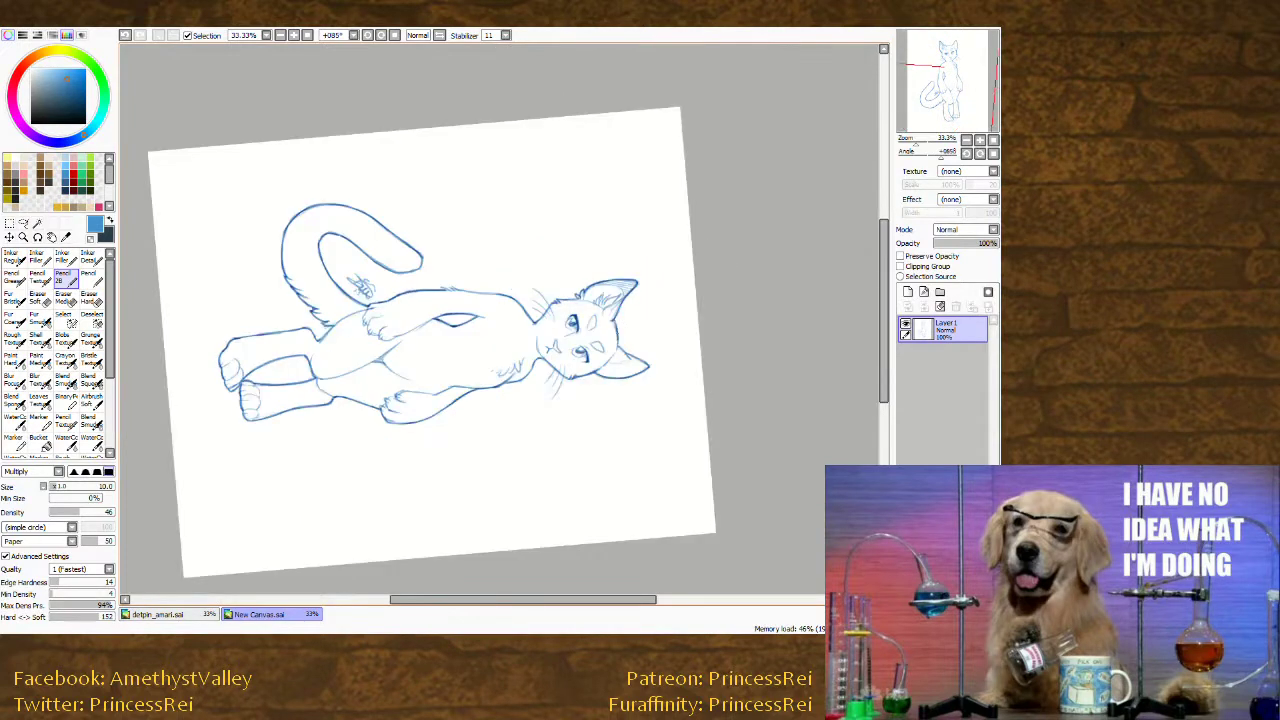
pyautogui.moveTo(615, 321); pyautogui.dragTo(618, 344)
pyautogui.moveTo(265, 425); pyautogui.dragTo(520, 520)
pyautogui.moveTo(318, 150); pyautogui.dragTo(498, 98)
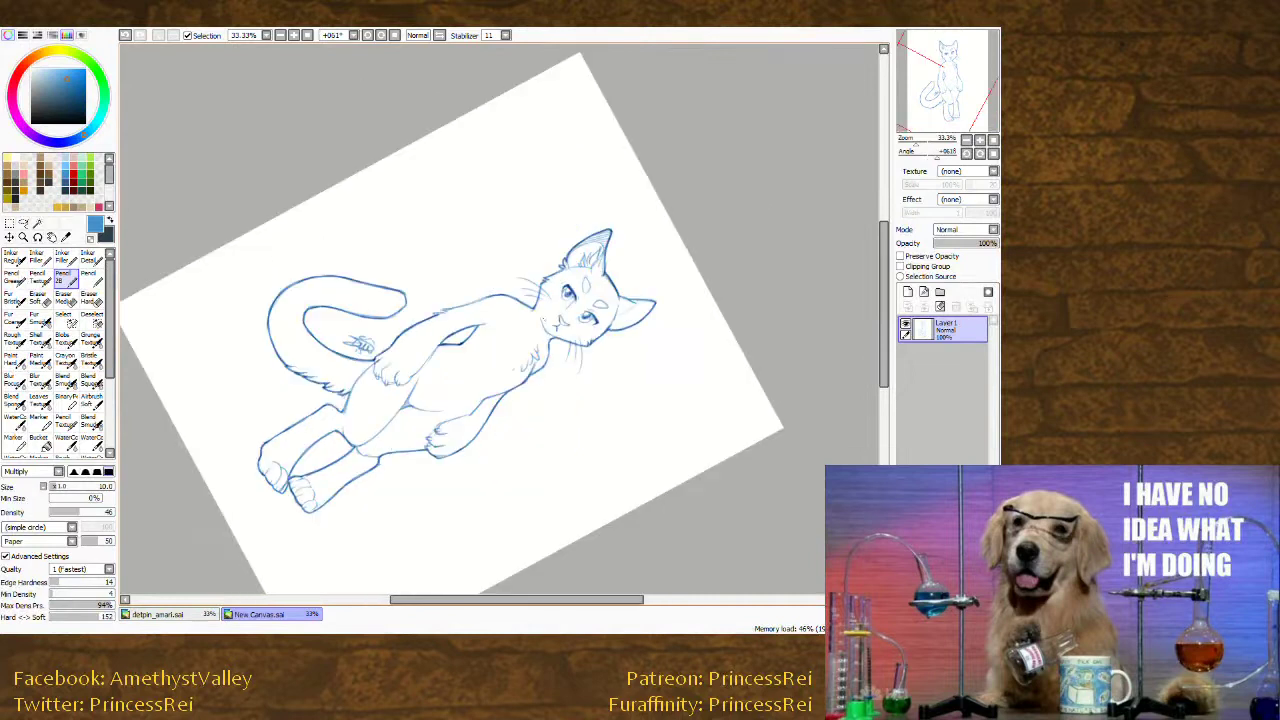
pyautogui.hotkey('ctrl', 'z')
pyautogui.moveTo(237, 391); pyautogui.dragTo(517, 380)
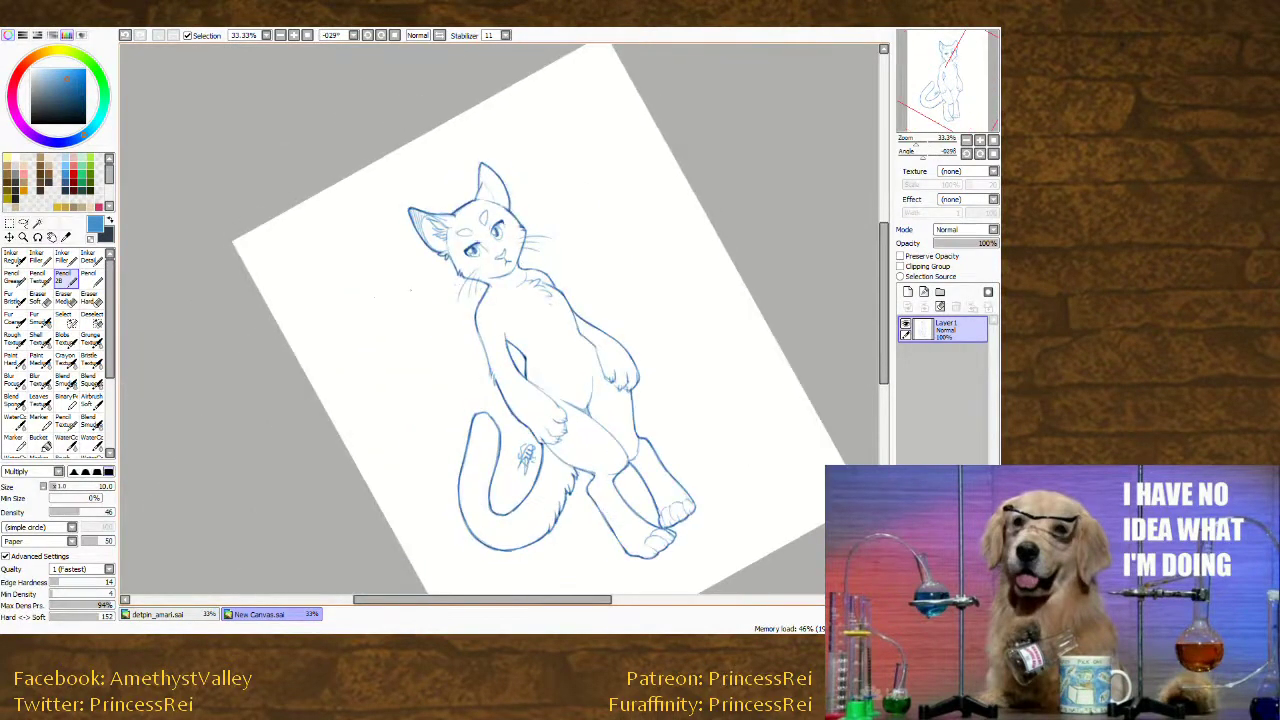
pyautogui.moveTo(350, 145); pyautogui.dragTo(662, 150)
pyautogui.hotkey('ctrl', 'z')
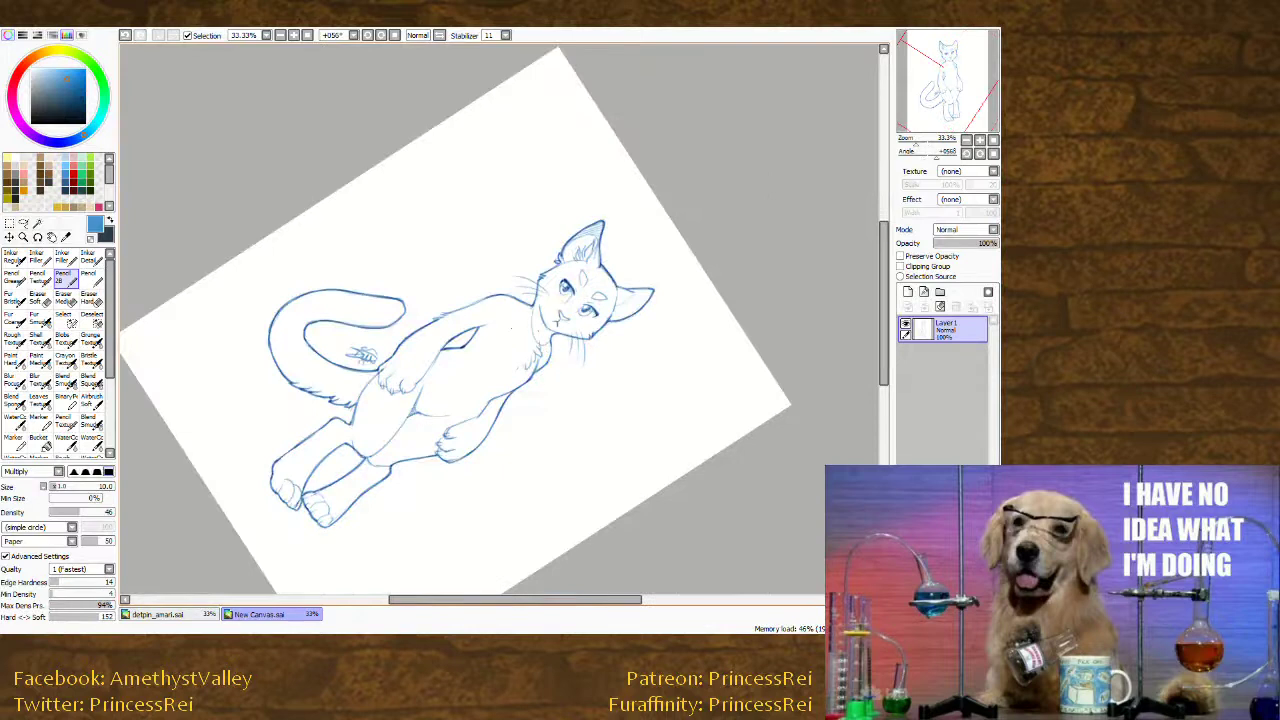
# Hatch the shadow on the neck below the chin, redoing the first stroke, and darken the contour of the lower belly.
pyautogui.moveTo(307, 408)
pyautogui.mouseDown()
pyautogui.moveTo(267, 363)
pyautogui.moveTo(290, 420)
pyautogui.mouseUp()
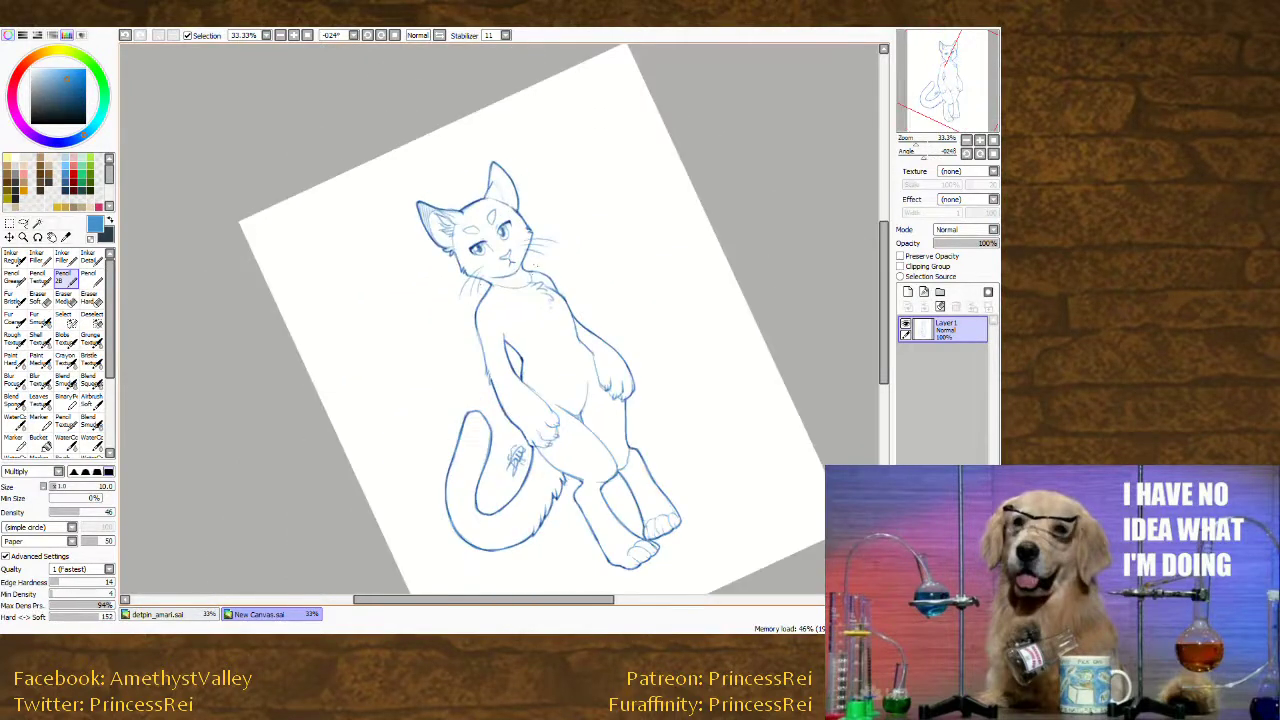
pyautogui.moveTo(523, 269); pyautogui.dragTo(519, 285)
pyautogui.hotkey('ctrl', 'z')
pyautogui.moveTo(511, 273); pyautogui.dragTo(508, 287)
pyautogui.moveTo(538, 454); pyautogui.dragTo(530, 456)
pyautogui.moveTo(583, 381); pyautogui.dragTo(571, 419)
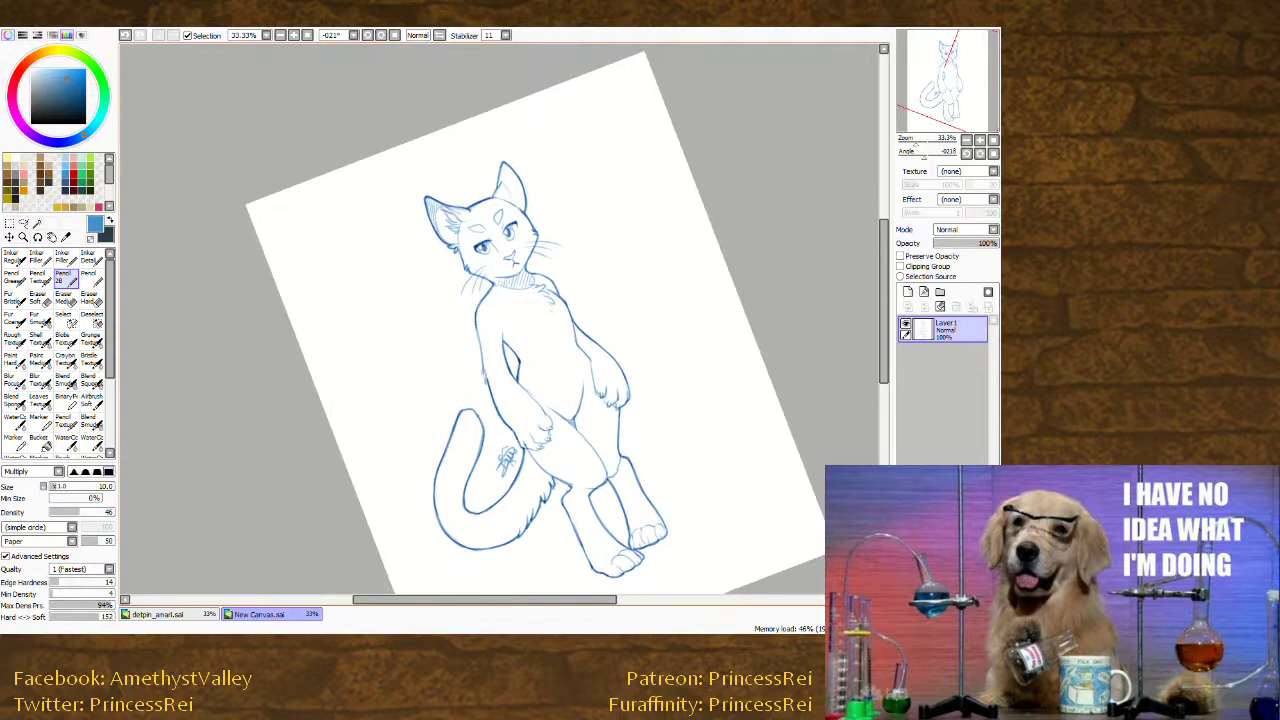
# Sketch the navel and touch up the outer and inner edges of the left-hand arm, undoing the strokes that miss.
pyautogui.moveTo(246, 354); pyautogui.dragTo(382, 294)
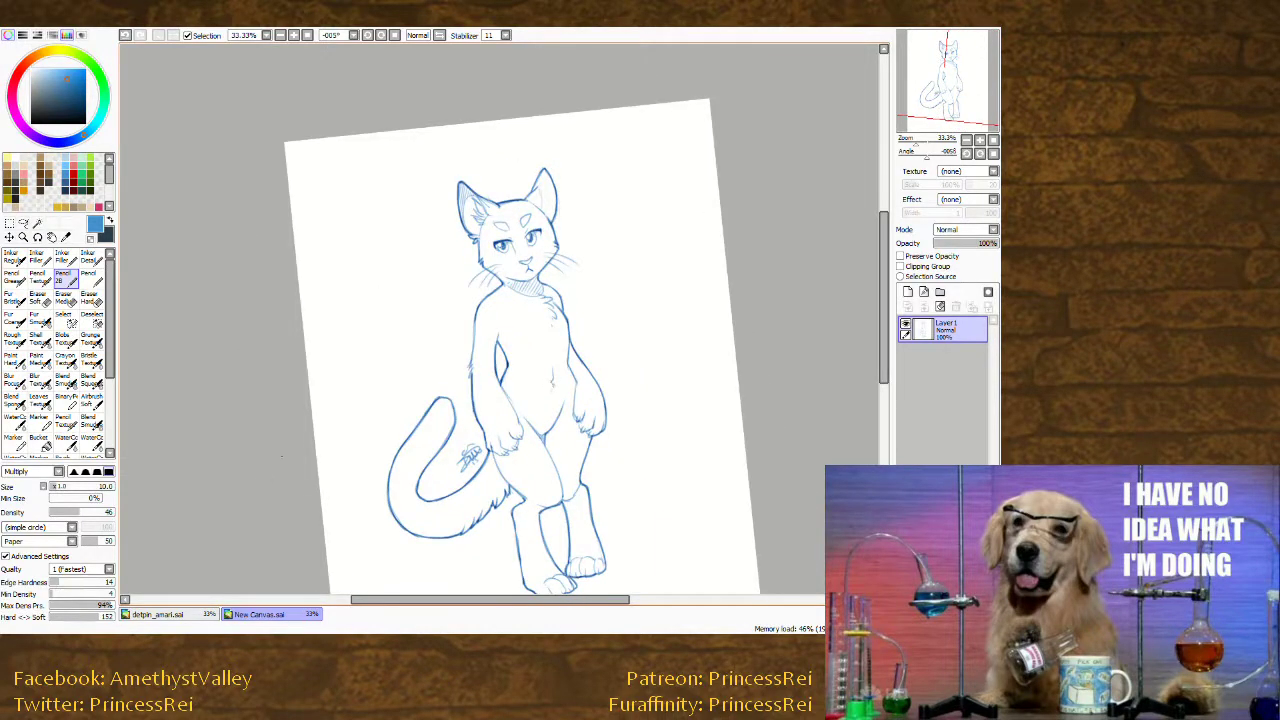
pyautogui.moveTo(283, 458); pyautogui.dragTo(277, 436)
pyautogui.moveTo(472, 298); pyautogui.dragTo(465, 346)
pyautogui.moveTo(303, 425)
pyautogui.mouseDown()
pyautogui.moveTo(267, 403)
pyautogui.moveTo(322, 523)
pyautogui.mouseUp()
pyautogui.hotkey('ctrl', 'z')
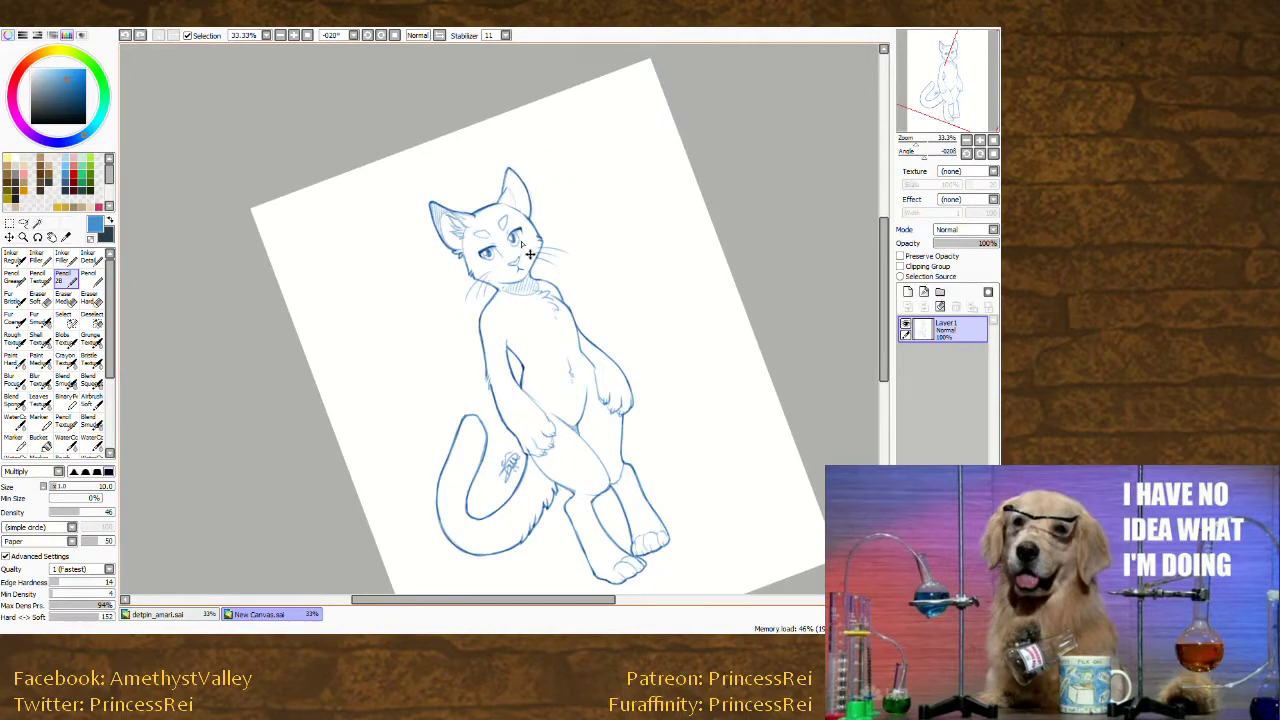
pyautogui.moveTo(522, 236); pyautogui.dragTo(518, 245)
pyautogui.moveTo(342, 253); pyautogui.dragTo(632, 122)
pyautogui.hotkey('ctrl', 'z')
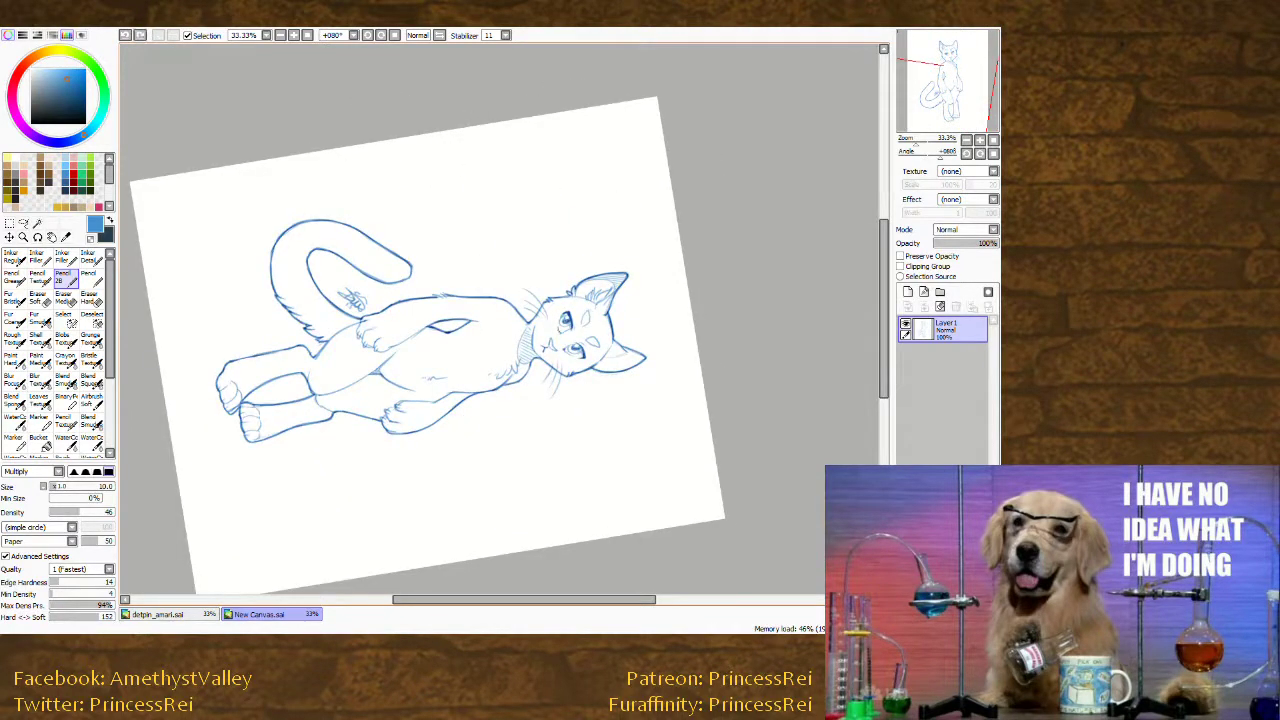
pyautogui.moveTo(471, 321); pyautogui.dragTo(446, 332)
pyautogui.moveTo(322, 334); pyautogui.dragTo(540, 413)
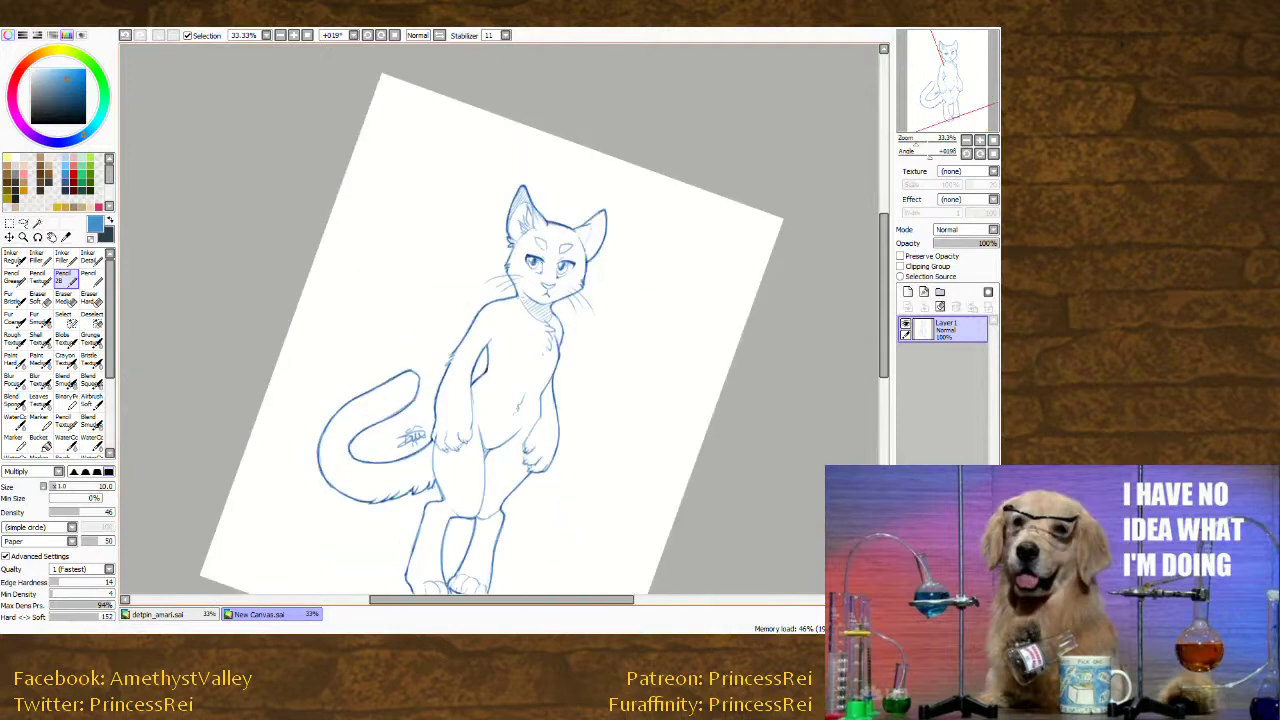
# Clean up the lines around both knees with the hard eraser.
pyautogui.click(90, 300)
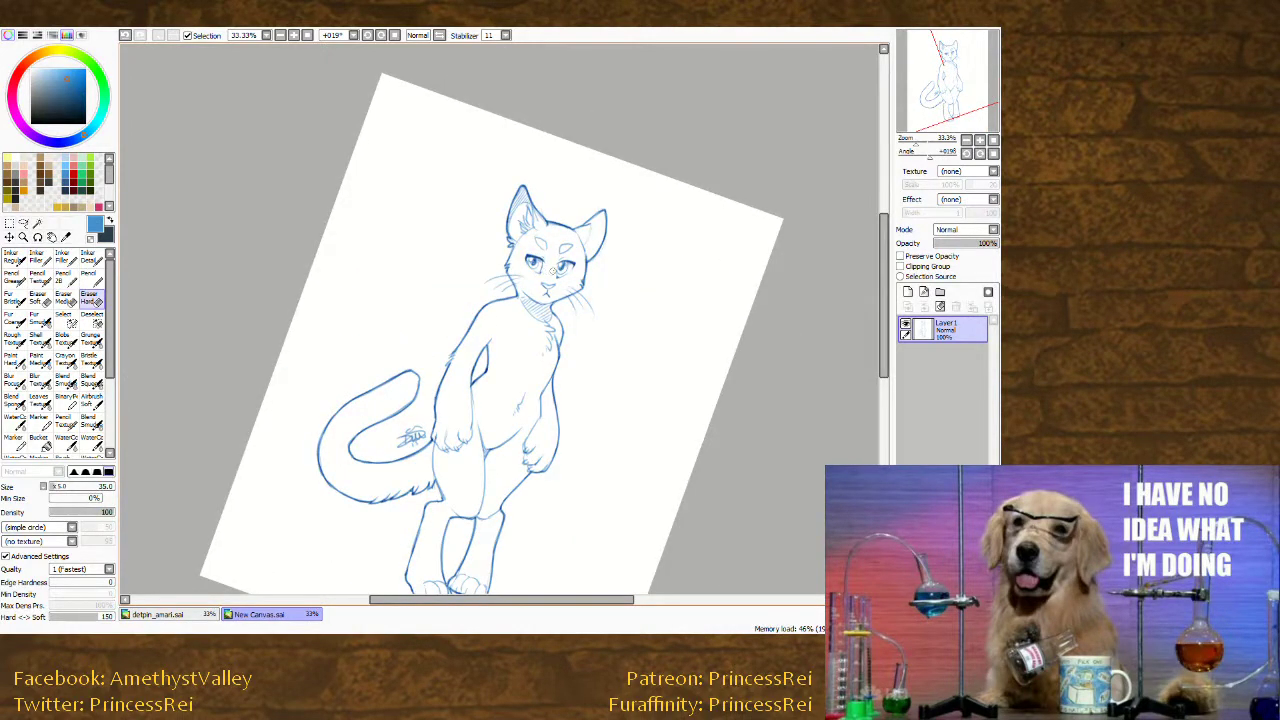
pyautogui.moveTo(223, 341); pyautogui.dragTo(212, 437)
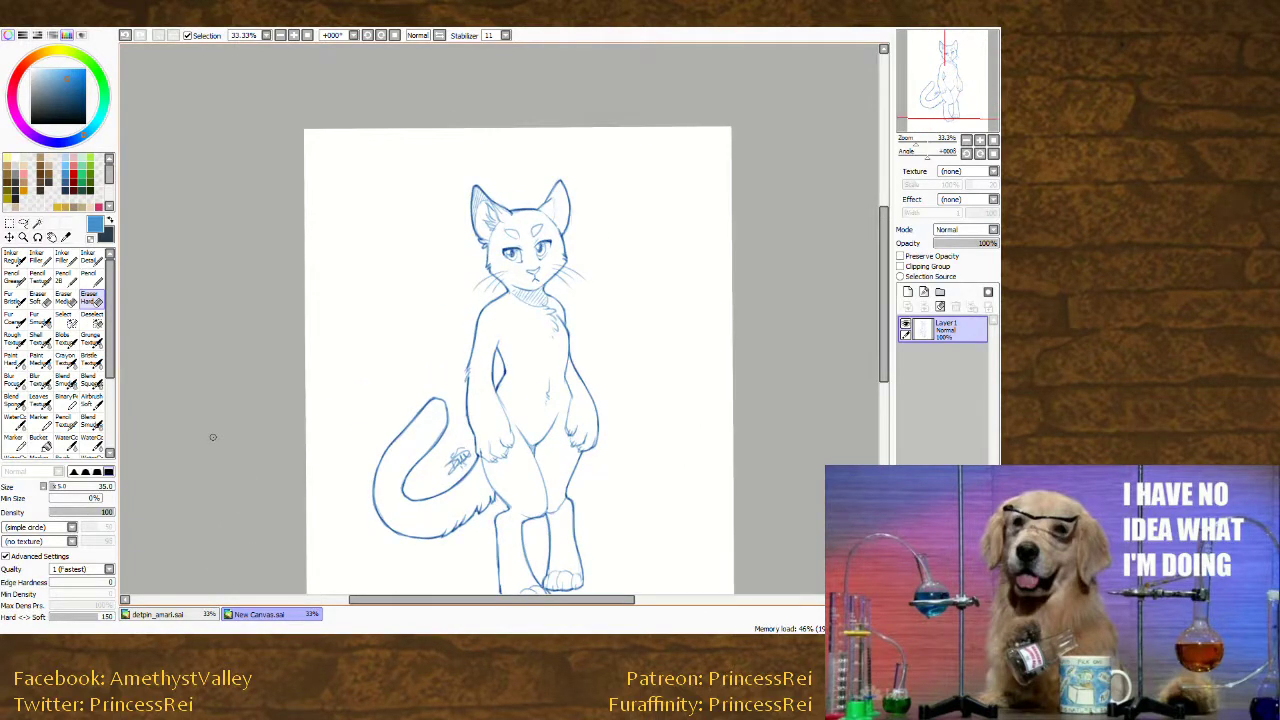
pyautogui.click(993, 141)
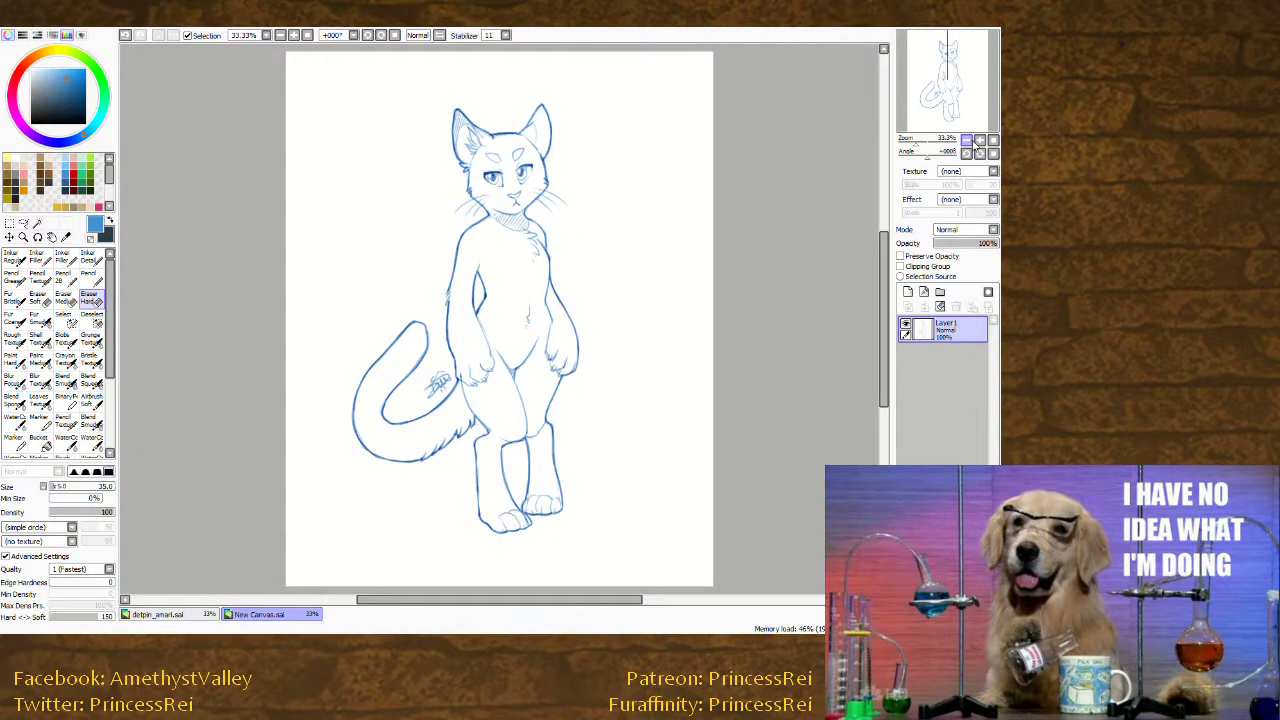
pyautogui.moveTo(264, 396); pyautogui.dragTo(528, 513)
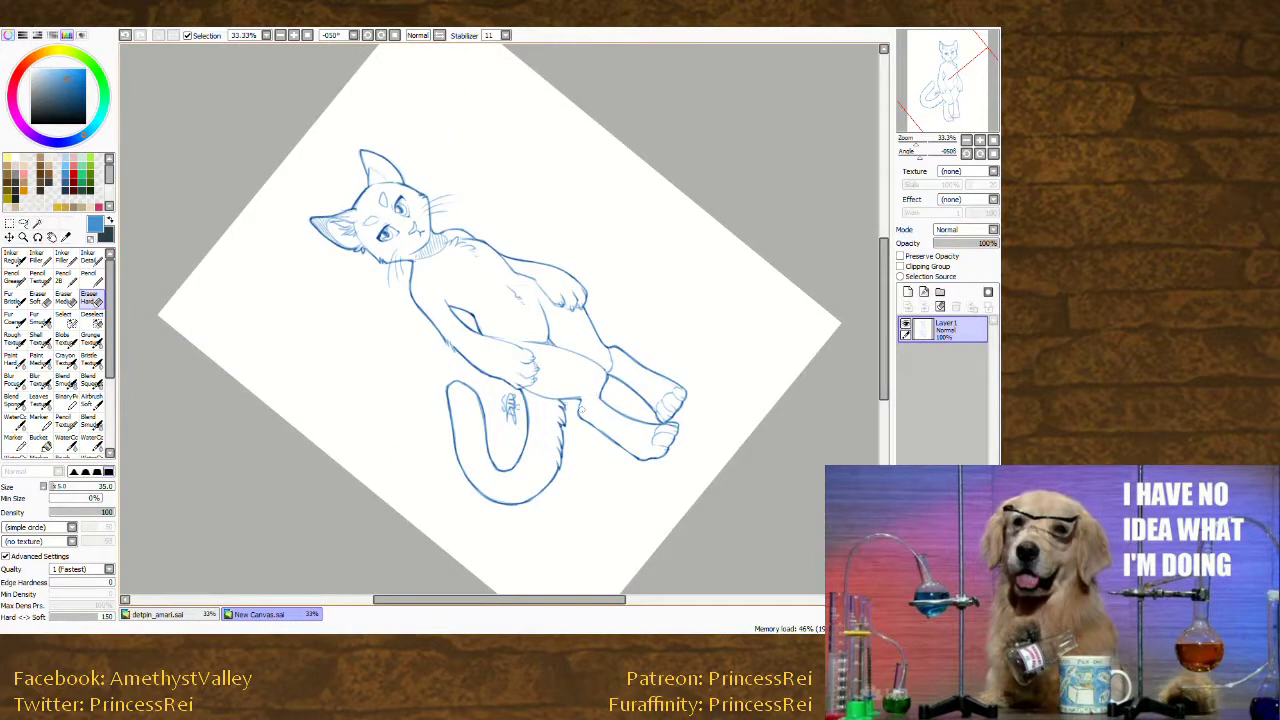
pyautogui.moveTo(349, 318); pyautogui.dragTo(551, 408)
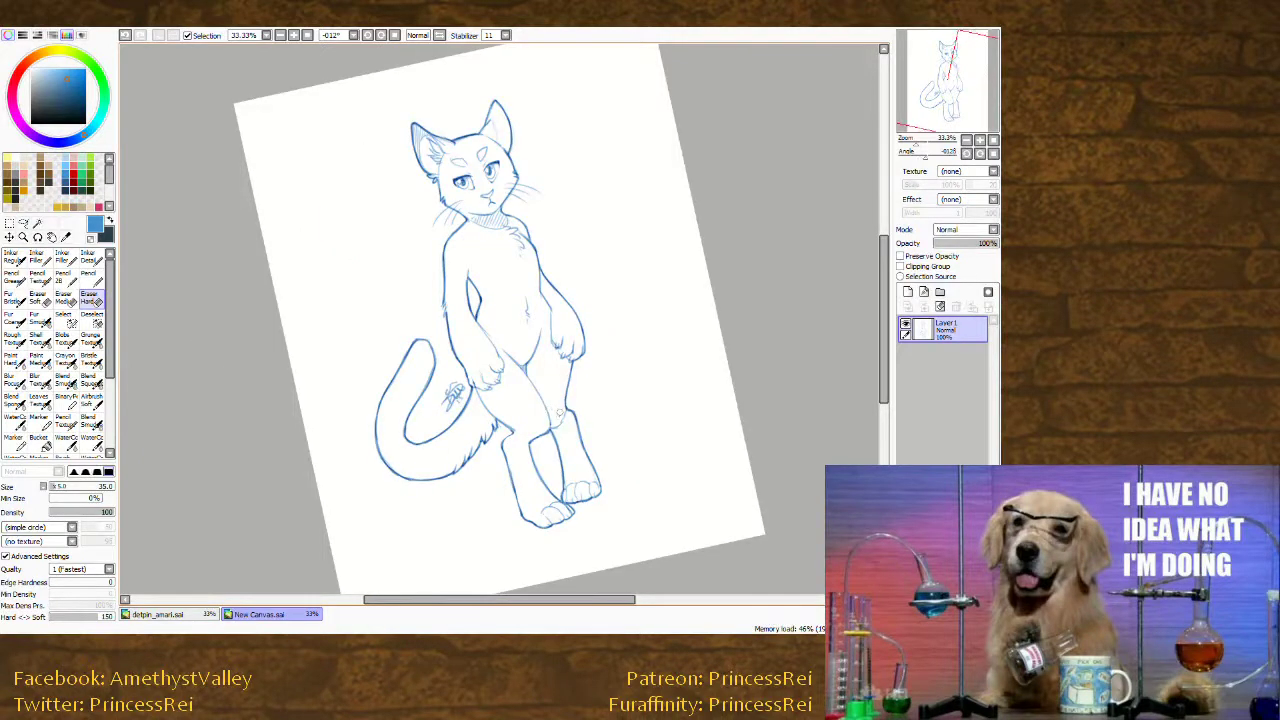
# Add short hatching at the top of both lower legs with Pencil 2B, undoing and redrawing the first strokes.
pyautogui.click(63, 280)
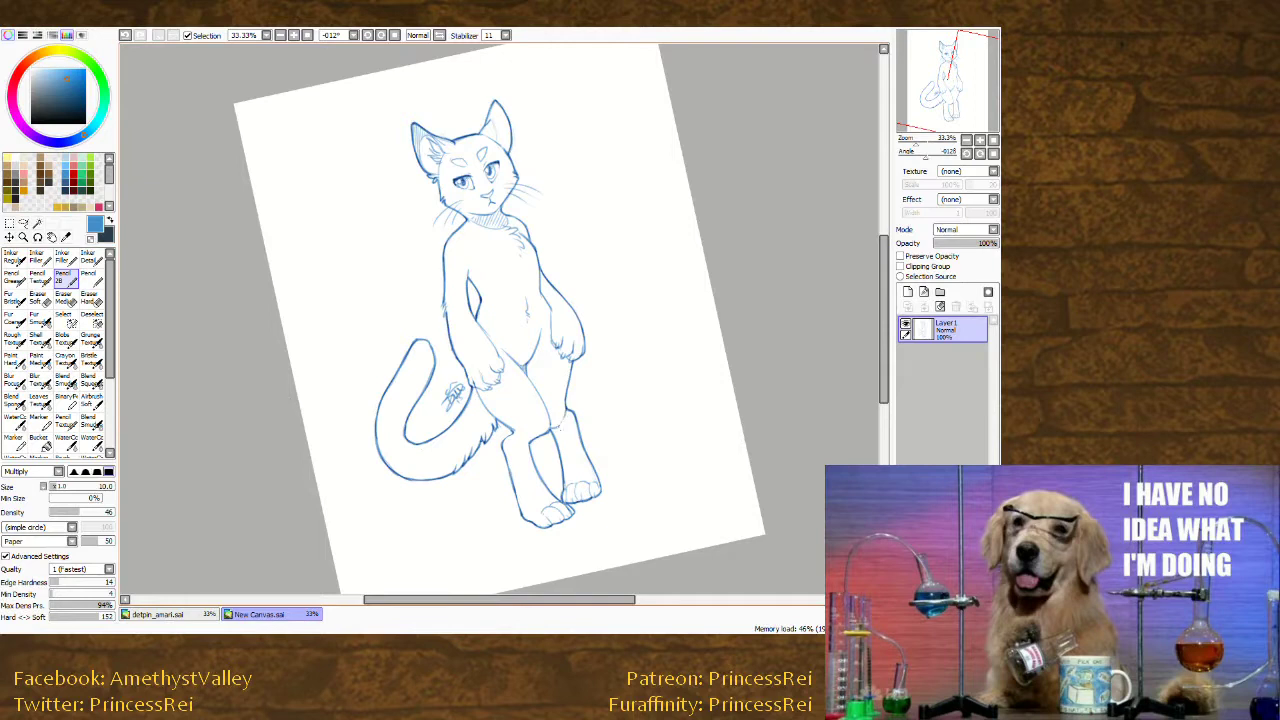
pyautogui.moveTo(567, 410)
pyautogui.mouseDown()
pyautogui.moveTo(565, 449)
pyautogui.moveTo(558, 438)
pyautogui.mouseUp()
pyautogui.hotkey('ctrl', 'z')
pyautogui.hotkey('ctrl', 'z')
pyautogui.hotkey('ctrl', 'z')
pyautogui.moveTo(567, 419); pyautogui.dragTo(558, 435)
pyautogui.moveTo(311, 487); pyautogui.dragTo(450, 566)
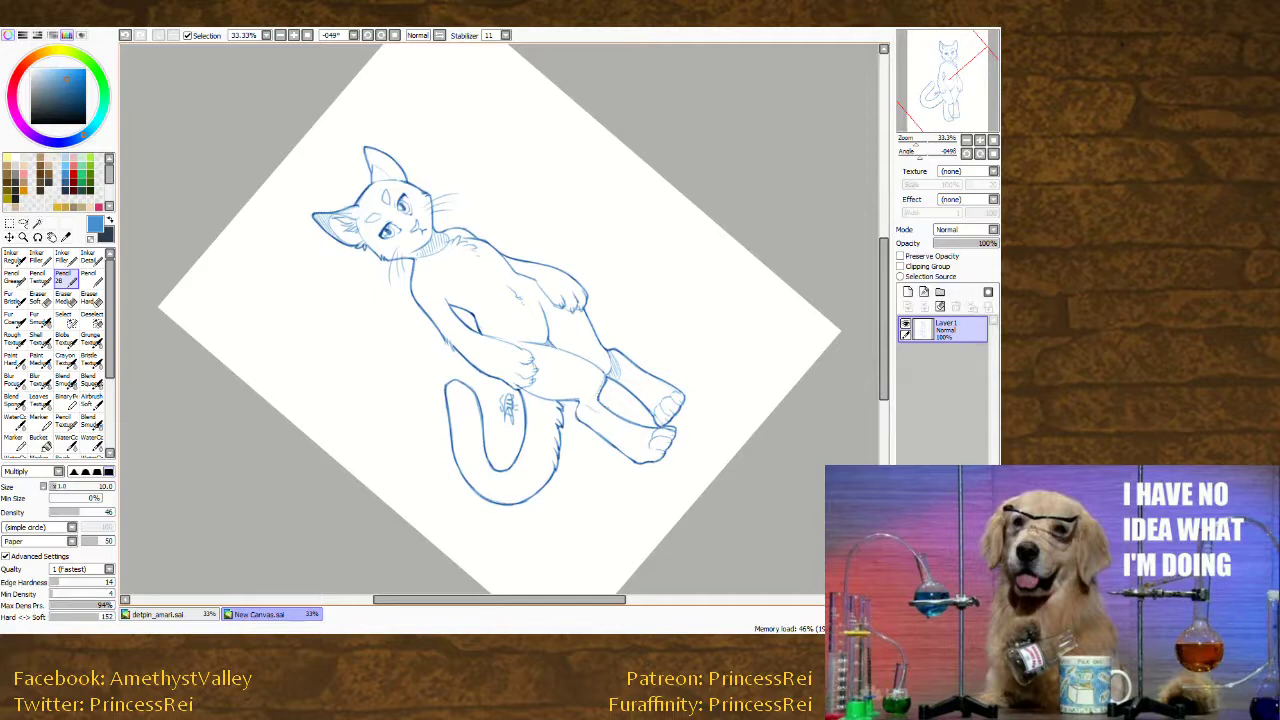
pyautogui.moveTo(322, 418); pyautogui.dragTo(297, 338)
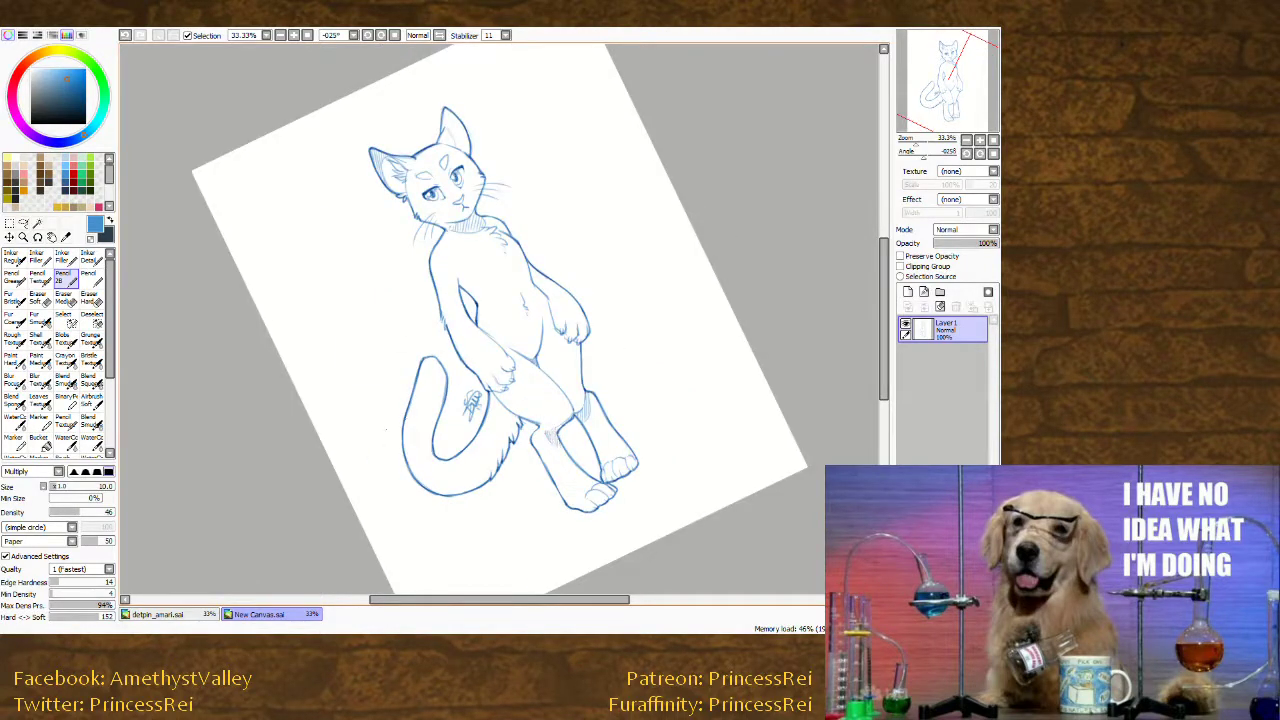
pyautogui.moveTo(270, 432); pyautogui.dragTo(337, 251)
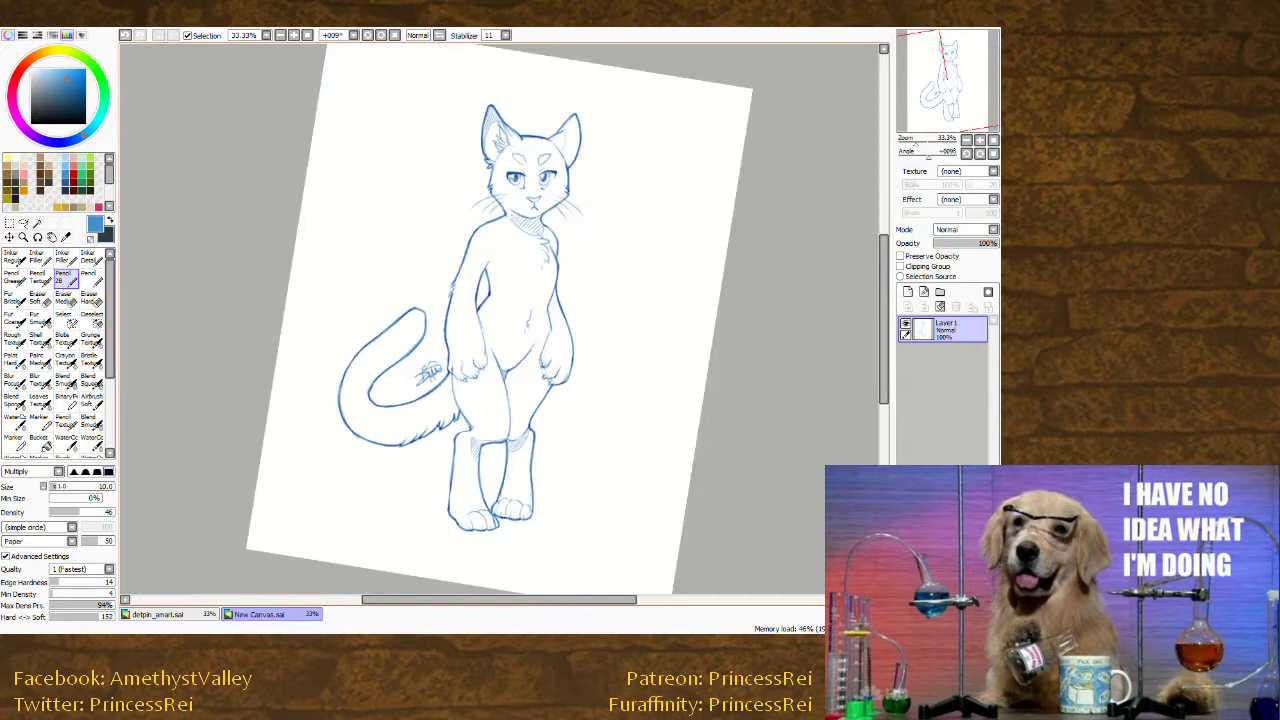
# Touch up the inner thigh line and the left-hand forearm, undoing the stroke that misses, and reset the canvas rotation.
pyautogui.moveTo(511, 385); pyautogui.dragTo(505, 413)
pyautogui.hotkey('ctrl', 'z')
pyautogui.moveTo(479, 319); pyautogui.dragTo(488, 356)
pyautogui.moveTo(246, 413); pyautogui.dragTo(242, 423)
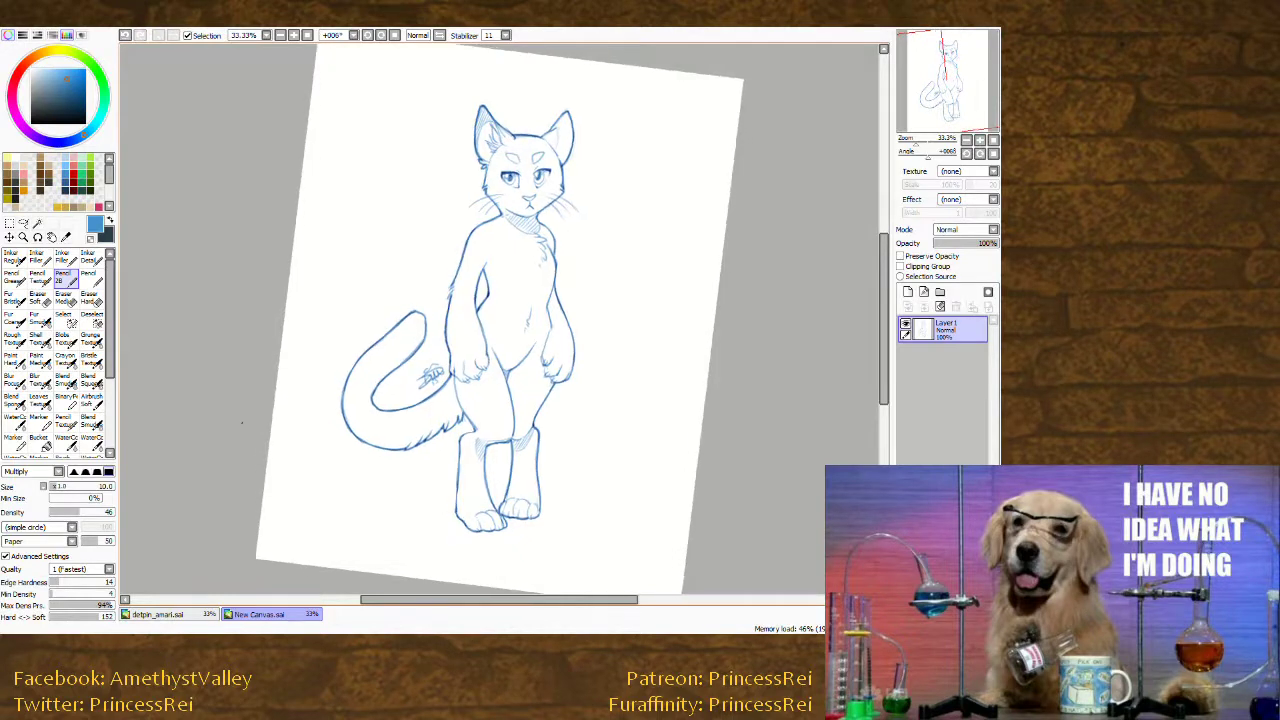
pyautogui.moveTo(247, 379); pyautogui.dragTo(237, 394)
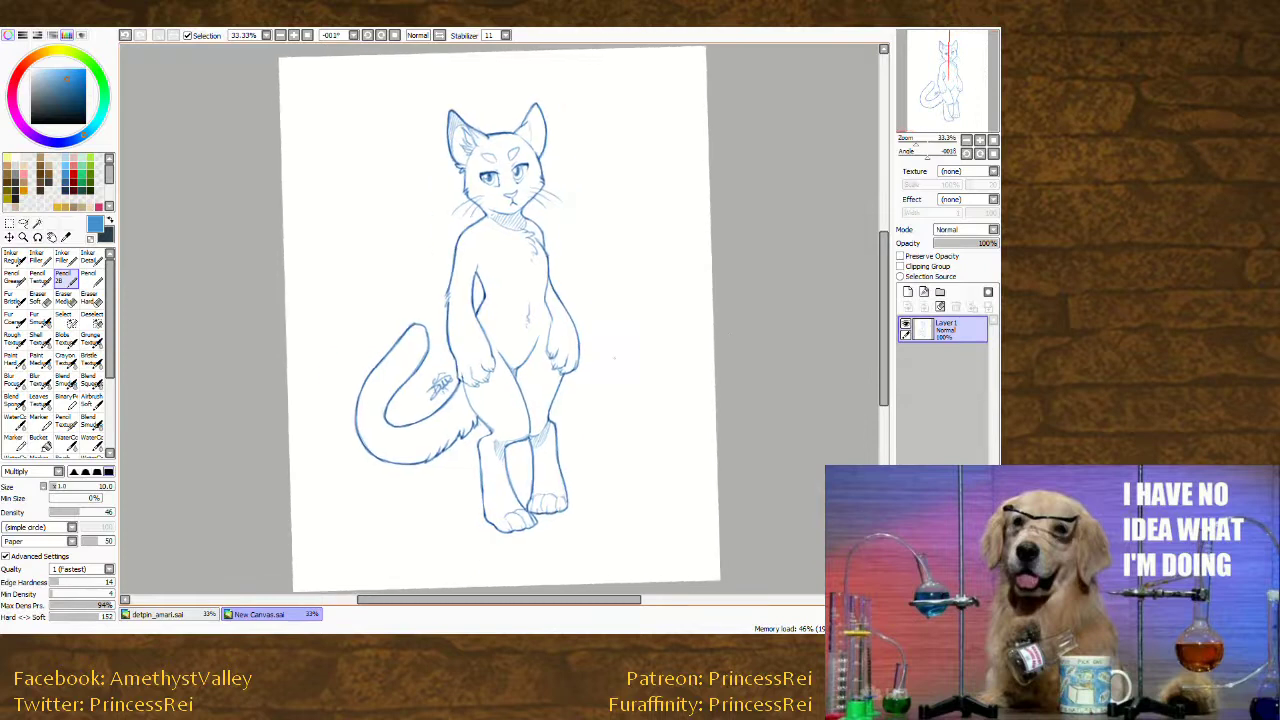
pyautogui.click(993, 153)
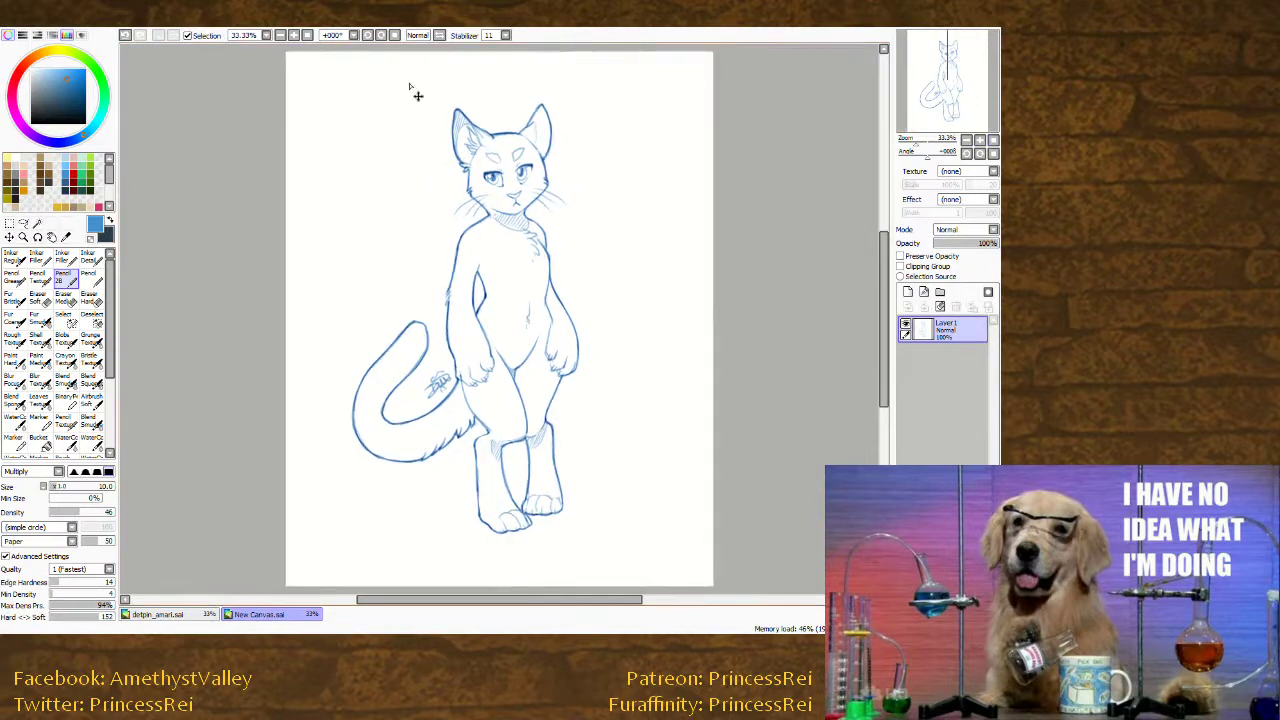
# Change the blue line art to black with a hue and saturation adjustment and add a new layer beneath it.
pyautogui.hotkey('ctrl', 'u')
pyautogui.click(163, 162)
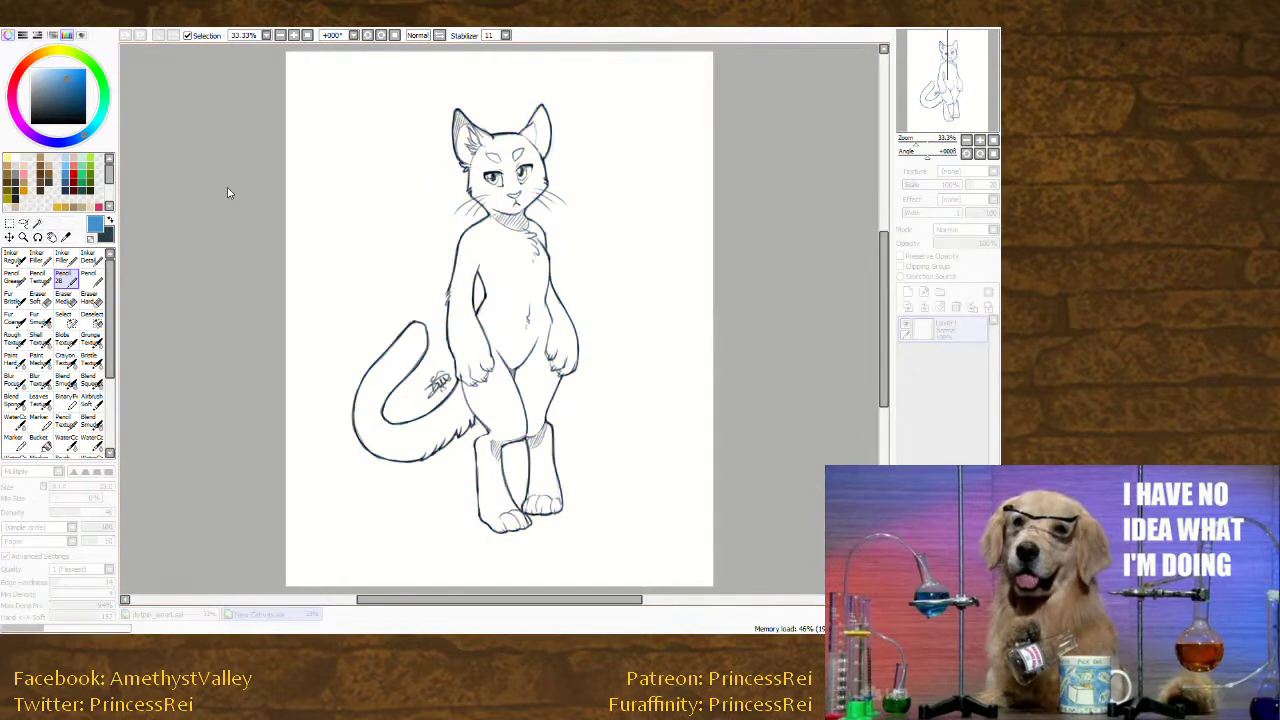
pyautogui.press('Return')
pyautogui.click(907, 291)
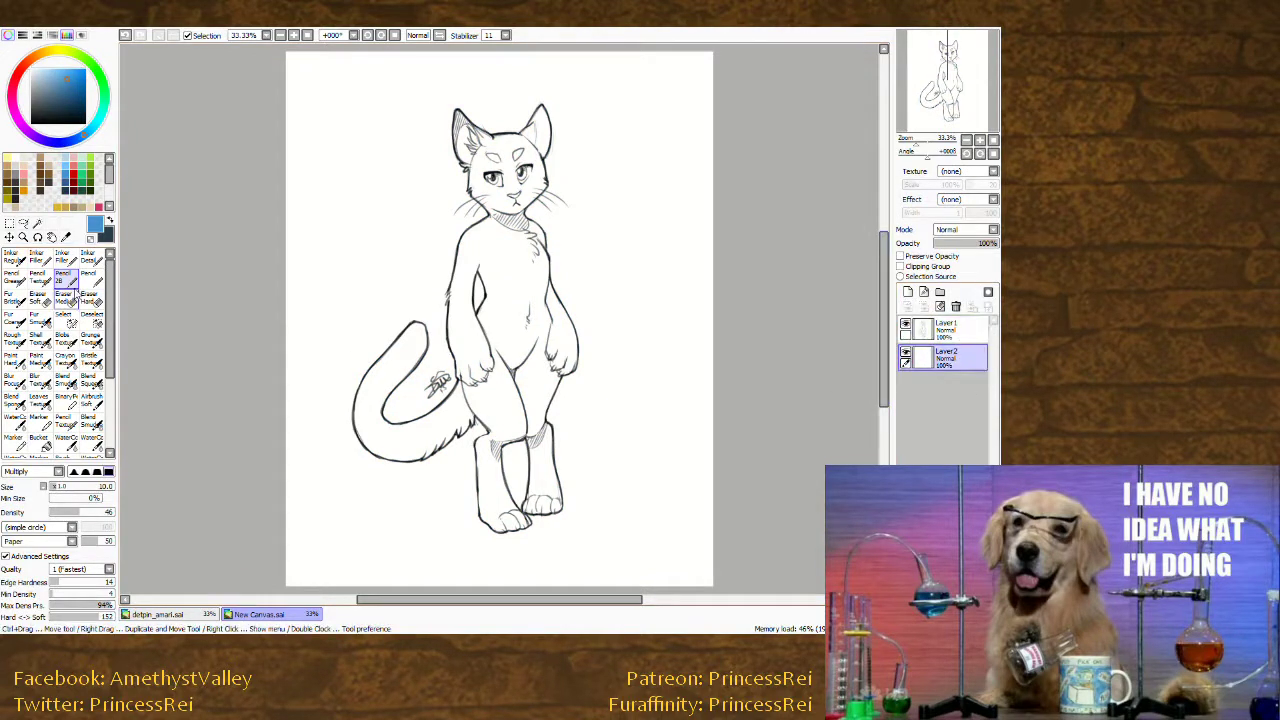
# Select the background and the gap inside the left-hand arm with the Magic Wand, and invert the selection to cover the cat.
pyautogui.click(63, 257)
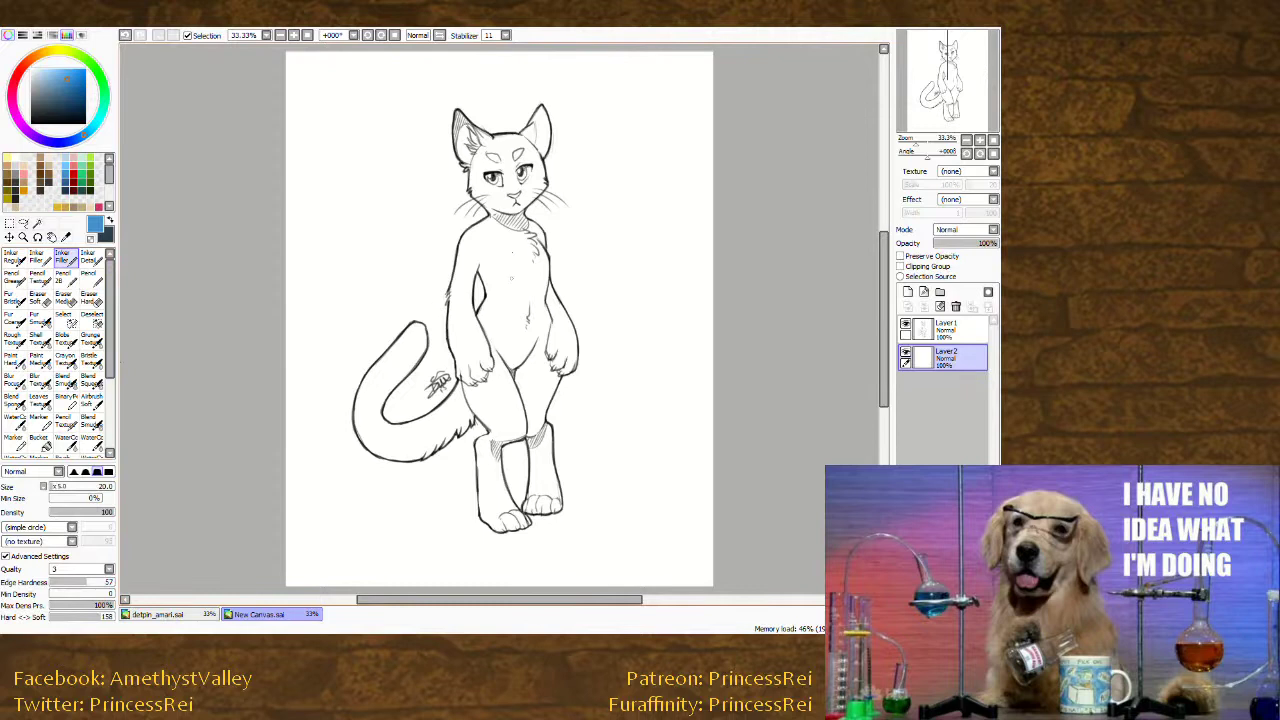
pyautogui.moveTo(510, 250)
pyautogui.mouseDown()
pyautogui.moveTo(507, 281)
pyautogui.moveTo(480, 262)
pyautogui.moveTo(487, 306)
pyautogui.mouseUp()
pyautogui.click(37, 223)
pyautogui.click(397, 283)
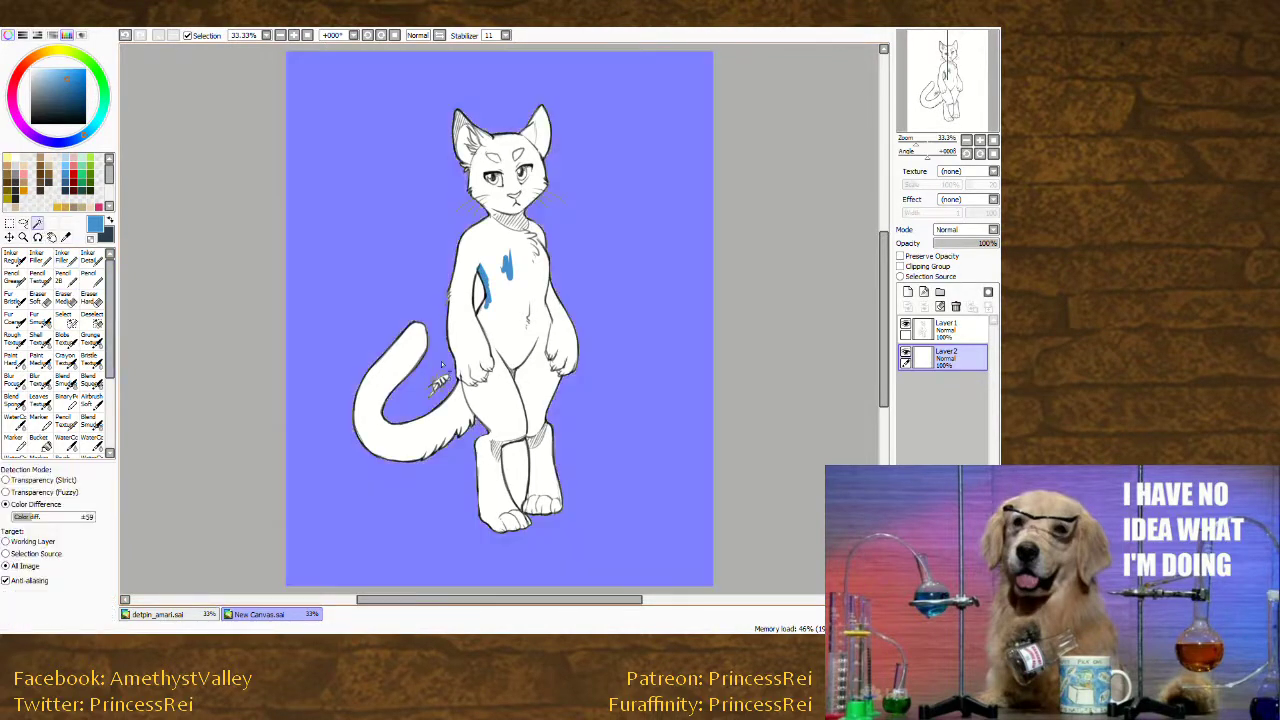
pyautogui.click(479, 292)
pyautogui.click(190, 51)
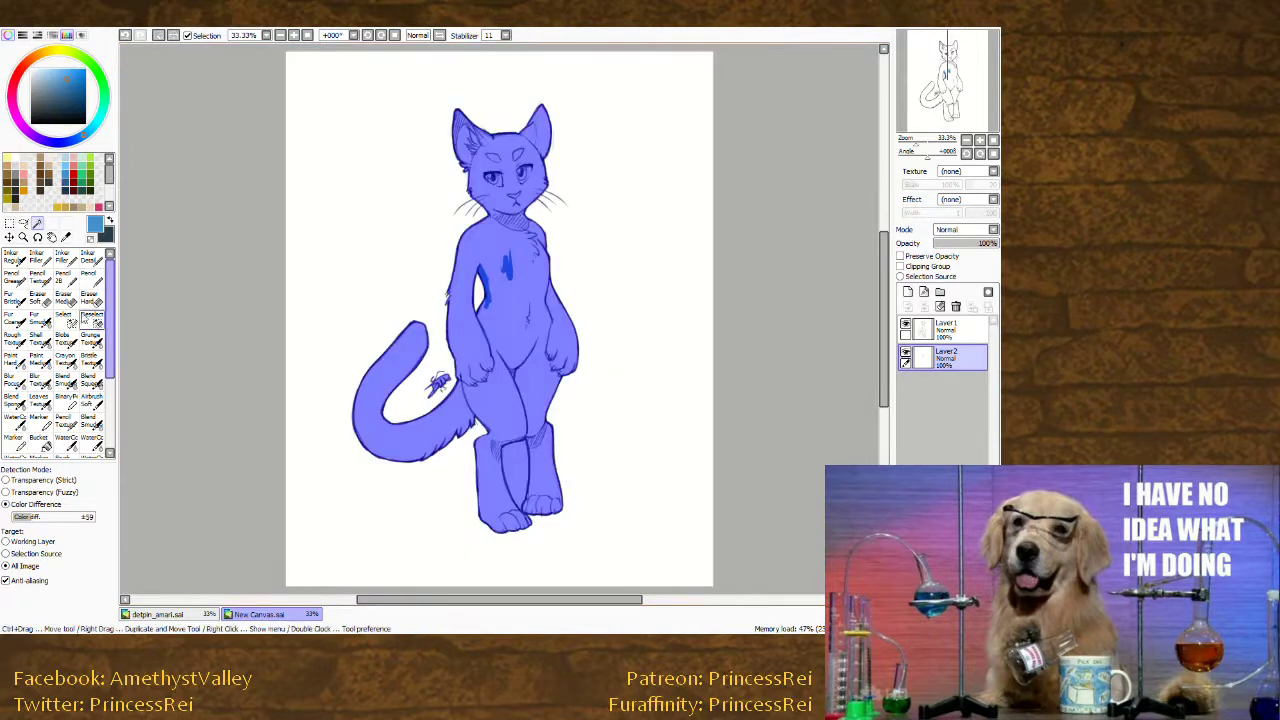
# Fill the selected cat silhouette with solid blue using the Inker Filler brush at size 175.
pyautogui.click(65, 258)
pyautogui.click(59, 486)
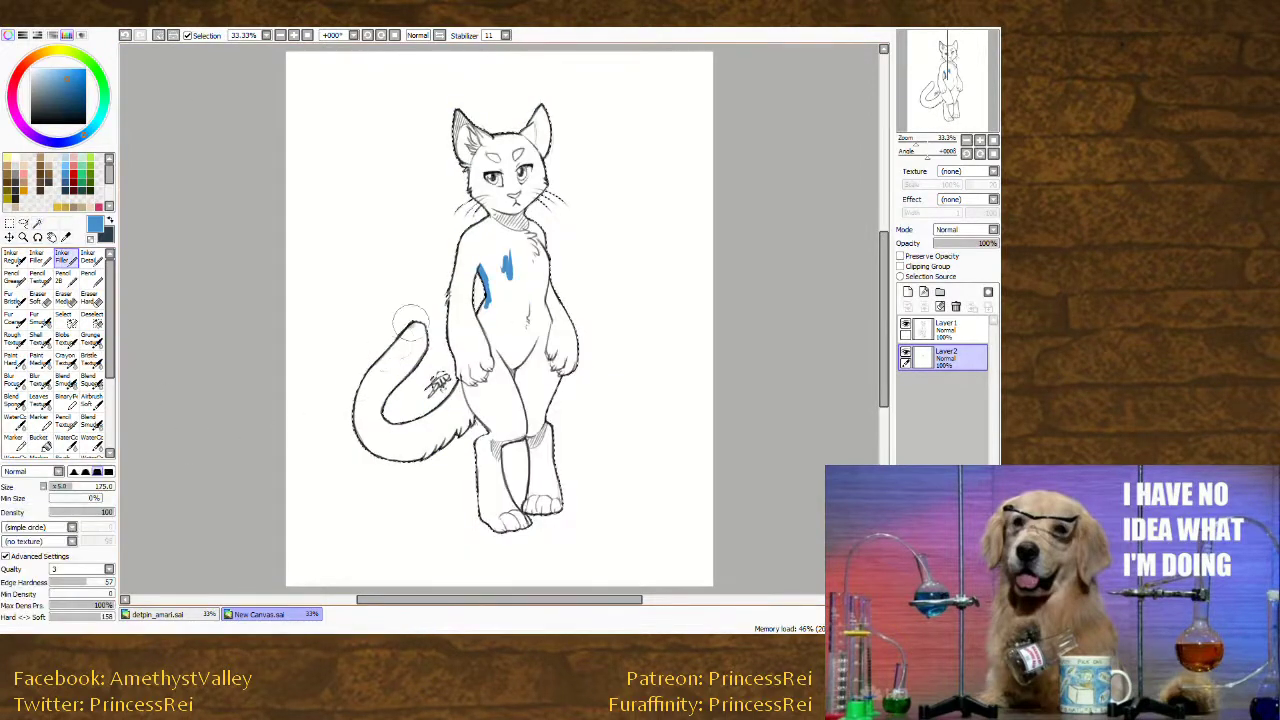
pyautogui.moveTo(411, 323)
pyautogui.mouseDown()
pyautogui.moveTo(377, 430)
pyautogui.moveTo(403, 330)
pyautogui.moveTo(431, 445)
pyautogui.moveTo(456, 435)
pyautogui.moveTo(463, 400)
pyautogui.moveTo(431, 425)
pyautogui.moveTo(441, 422)
pyautogui.moveTo(376, 430)
pyautogui.moveTo(466, 465)
pyautogui.moveTo(483, 530)
pyautogui.moveTo(558, 405)
pyautogui.moveTo(571, 292)
pyautogui.moveTo(541, 323)
pyautogui.moveTo(516, 388)
pyautogui.moveTo(476, 338)
pyautogui.moveTo(478, 372)
pyautogui.moveTo(453, 282)
pyautogui.moveTo(459, 178)
pyautogui.moveTo(493, 107)
pyautogui.moveTo(525, 305)
pyautogui.mouseUp()
pyautogui.moveTo(537, 112); pyautogui.dragTo(542, 268)
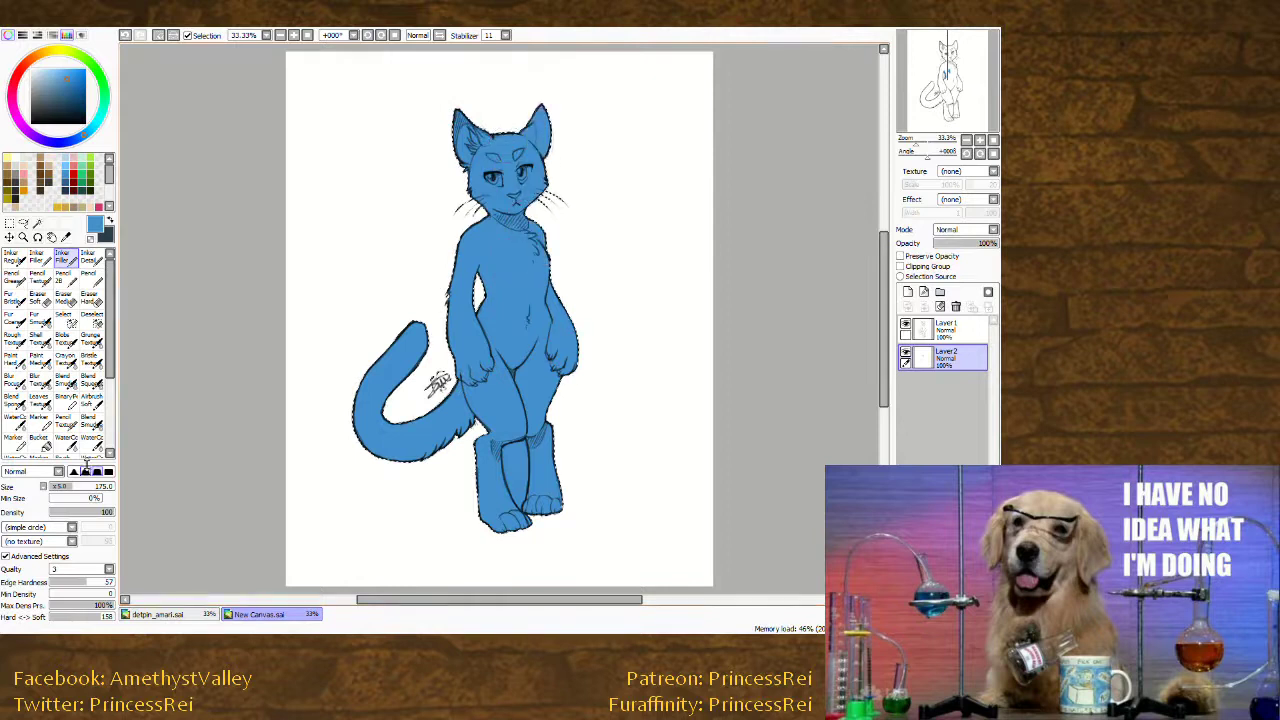
# Erase the blue fill from the gap between the lower legs with the hard eraser.
pyautogui.click(89, 297)
pyautogui.moveTo(524, 440); pyautogui.dragTo(525, 500)
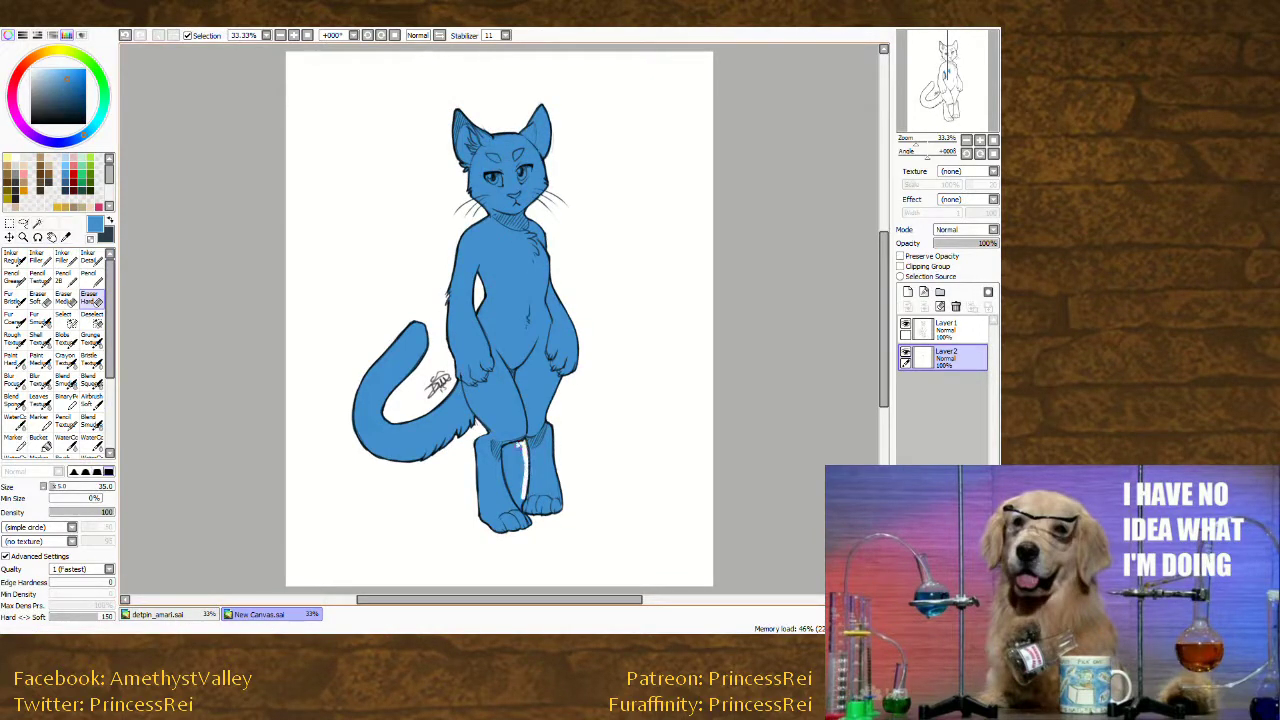
pyautogui.moveTo(519, 446)
pyautogui.mouseDown()
pyautogui.moveTo(519, 504)
pyautogui.moveTo(523, 454)
pyautogui.moveTo(510, 466)
pyautogui.moveTo(509, 453)
pyautogui.moveTo(518, 497)
pyautogui.moveTo(505, 450)
pyautogui.mouseUp()
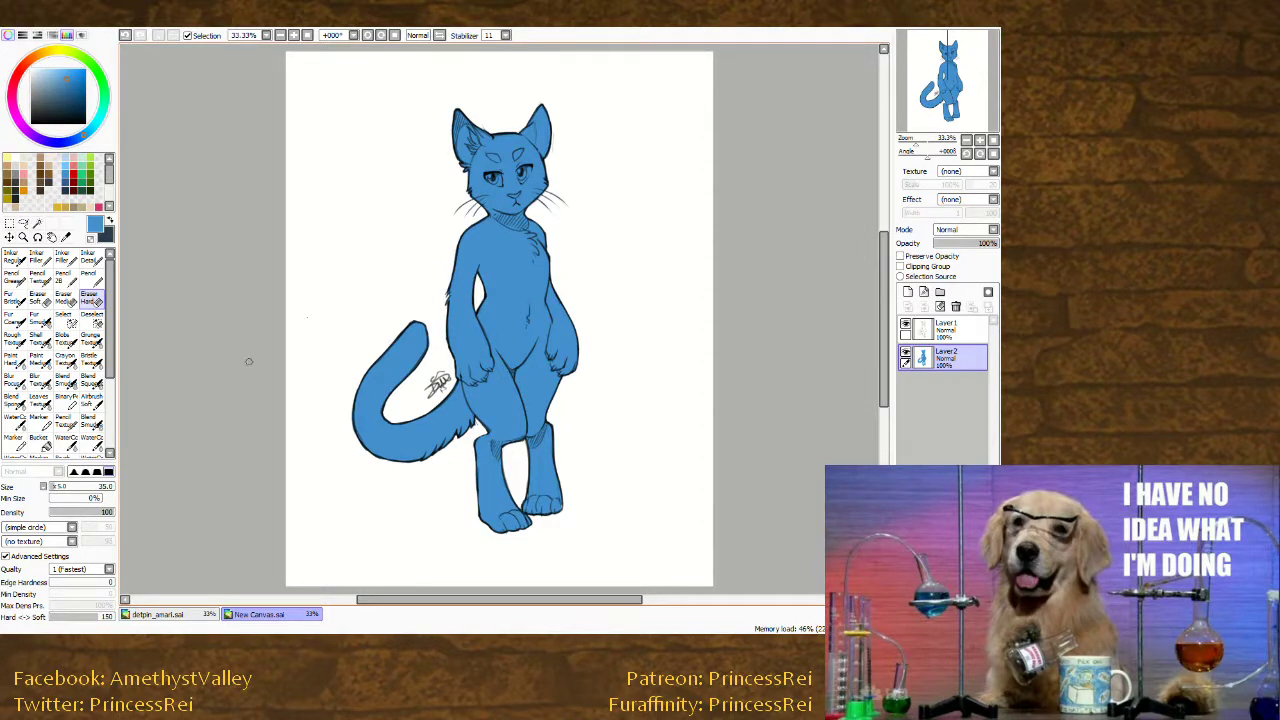
# Add a new layer as a clipping group above the base fill and change the blue fill on Layer2 to white.
pyautogui.click(908, 292)
pyautogui.click(901, 266)
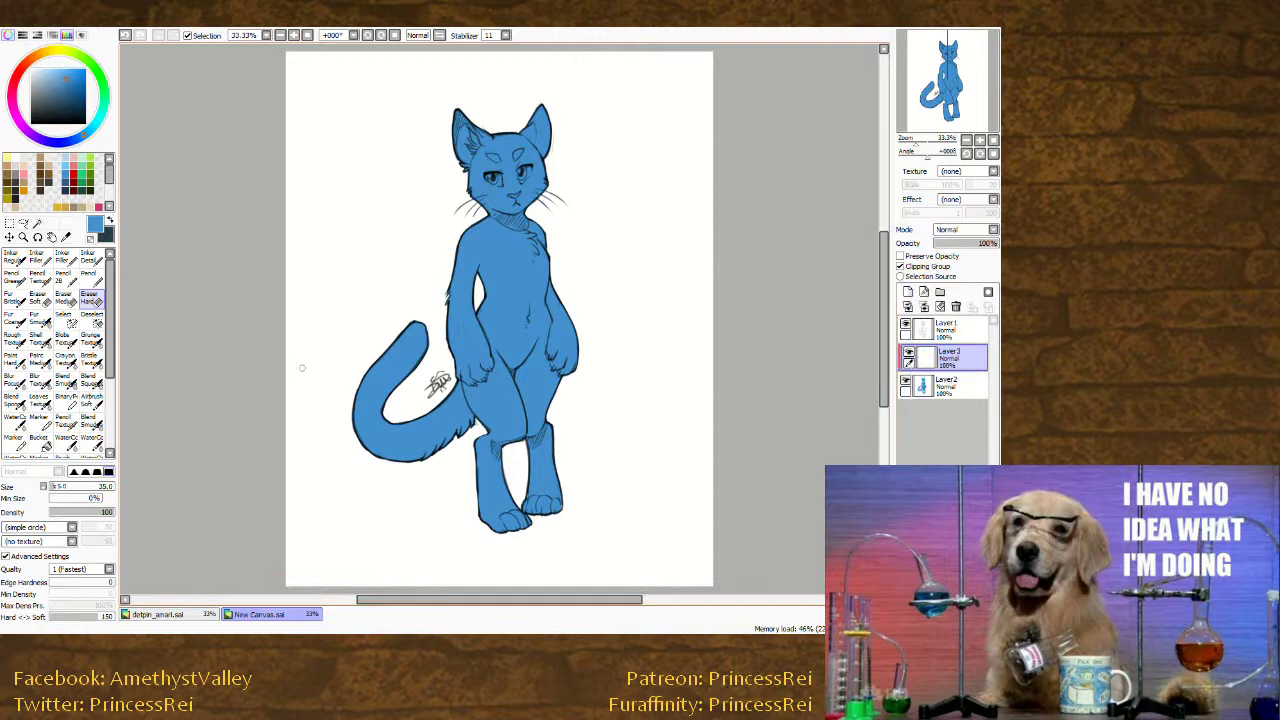
pyautogui.click(950, 386)
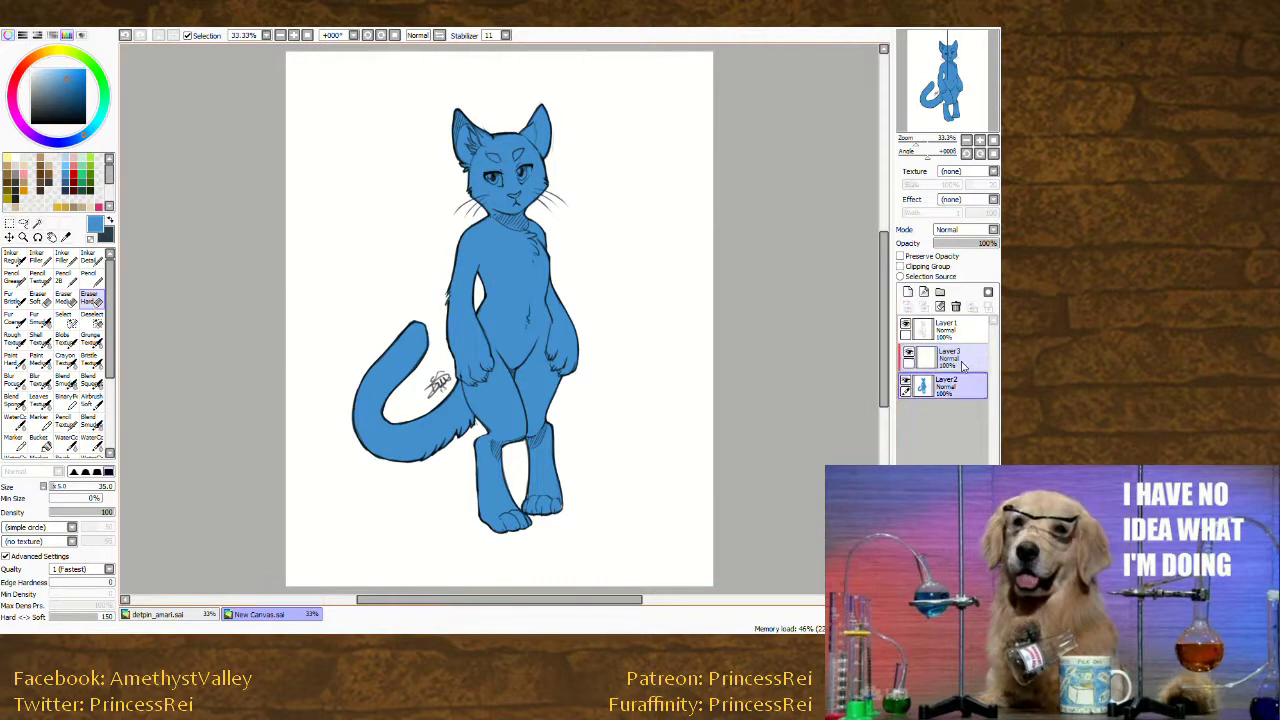
pyautogui.hotkey('ctrl', 'u')
pyautogui.moveTo(205, 174); pyautogui.dragTo(314, 184)
pyautogui.click(214, 190)
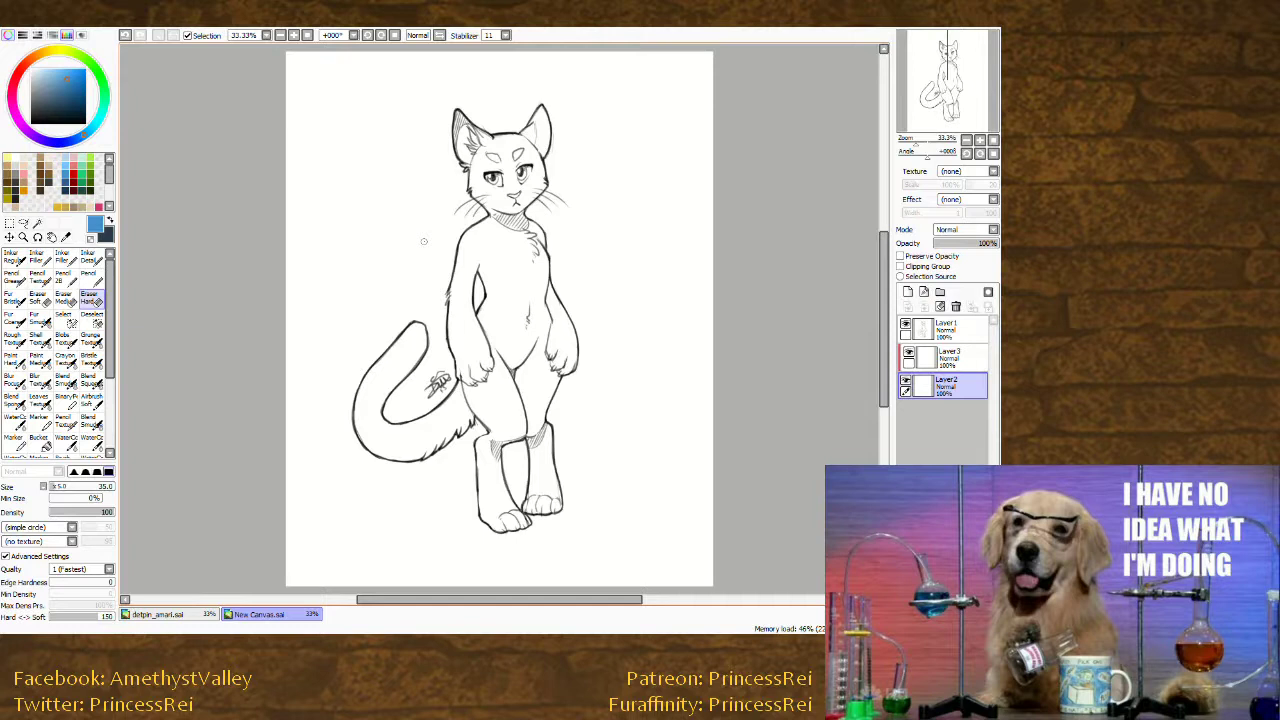
pyautogui.click(945, 356)
pyautogui.click(900, 266)
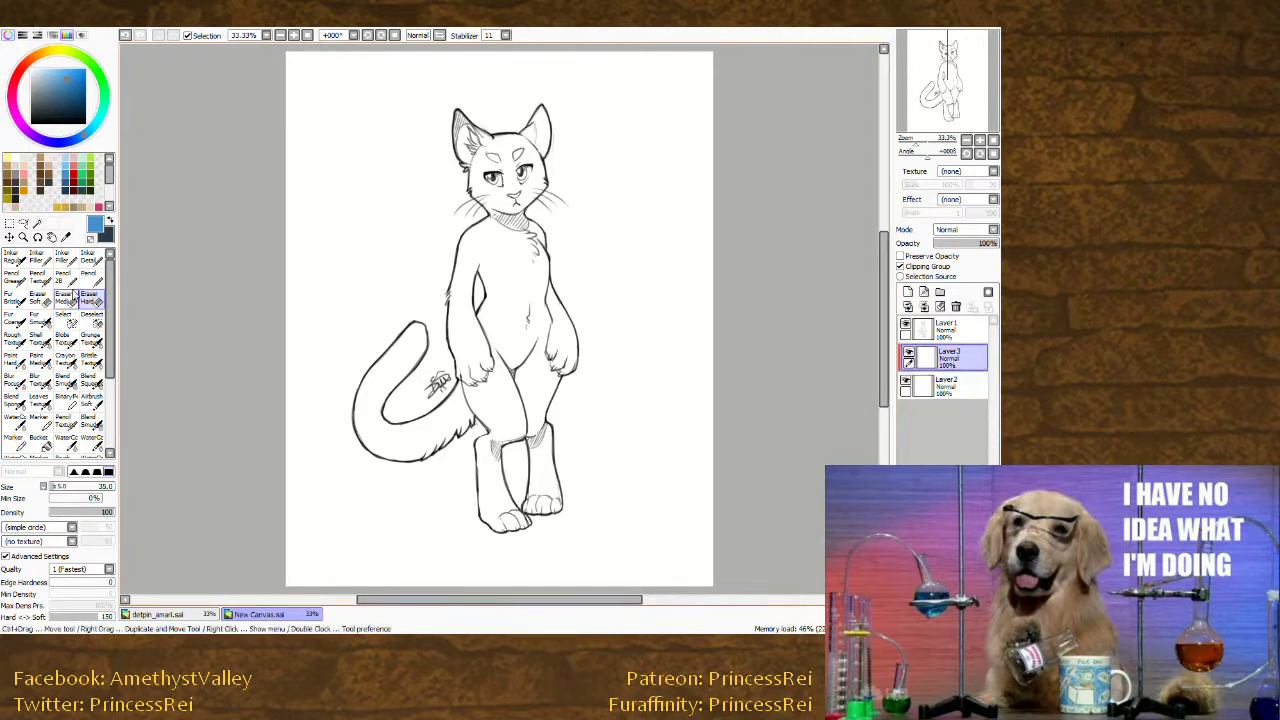
# Paint a dark grey patch on Layer3 along the torso beside the left-hand arm, using the Inker Filler brush at size 15.
pyautogui.click(66, 262)
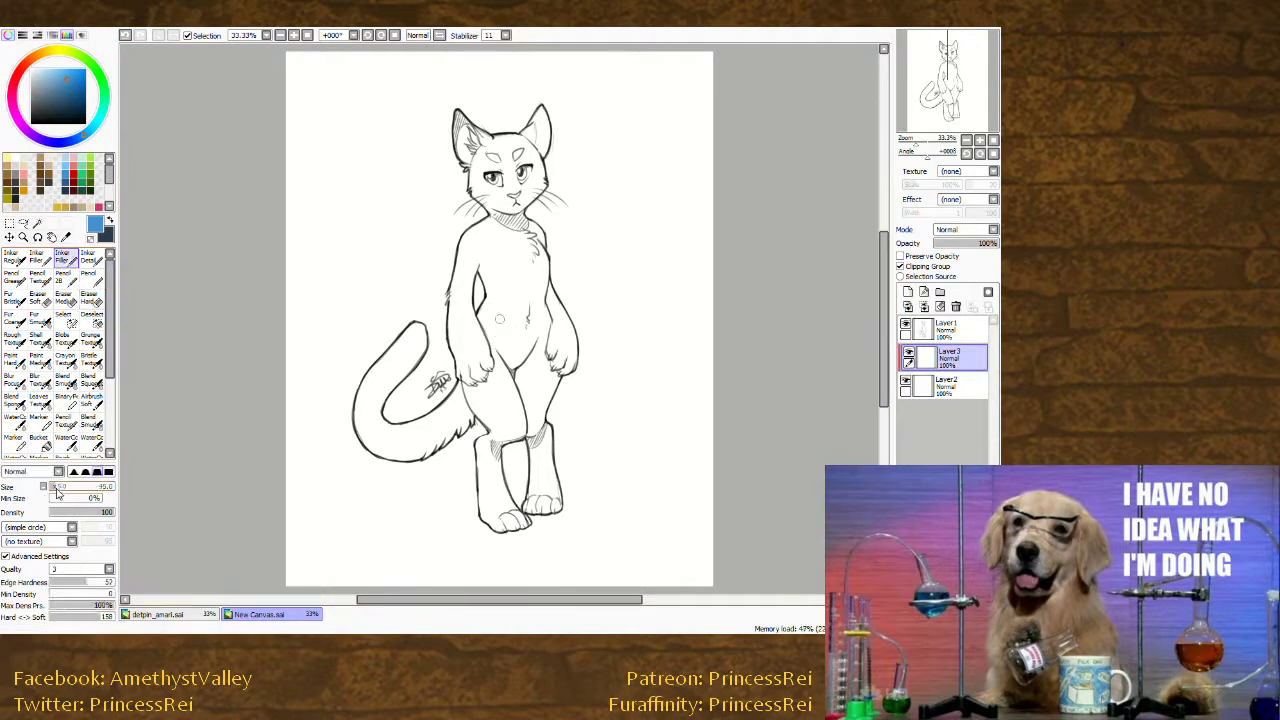
pyautogui.click(12, 187)
pyautogui.click(53, 486)
pyautogui.moveTo(481, 273)
pyautogui.mouseDown()
pyautogui.moveTo(500, 292)
pyautogui.moveTo(494, 313)
pyautogui.moveTo(479, 312)
pyautogui.moveTo(496, 306)
pyautogui.moveTo(482, 314)
pyautogui.moveTo(486, 278)
pyautogui.moveTo(490, 310)
pyautogui.mouseUp()
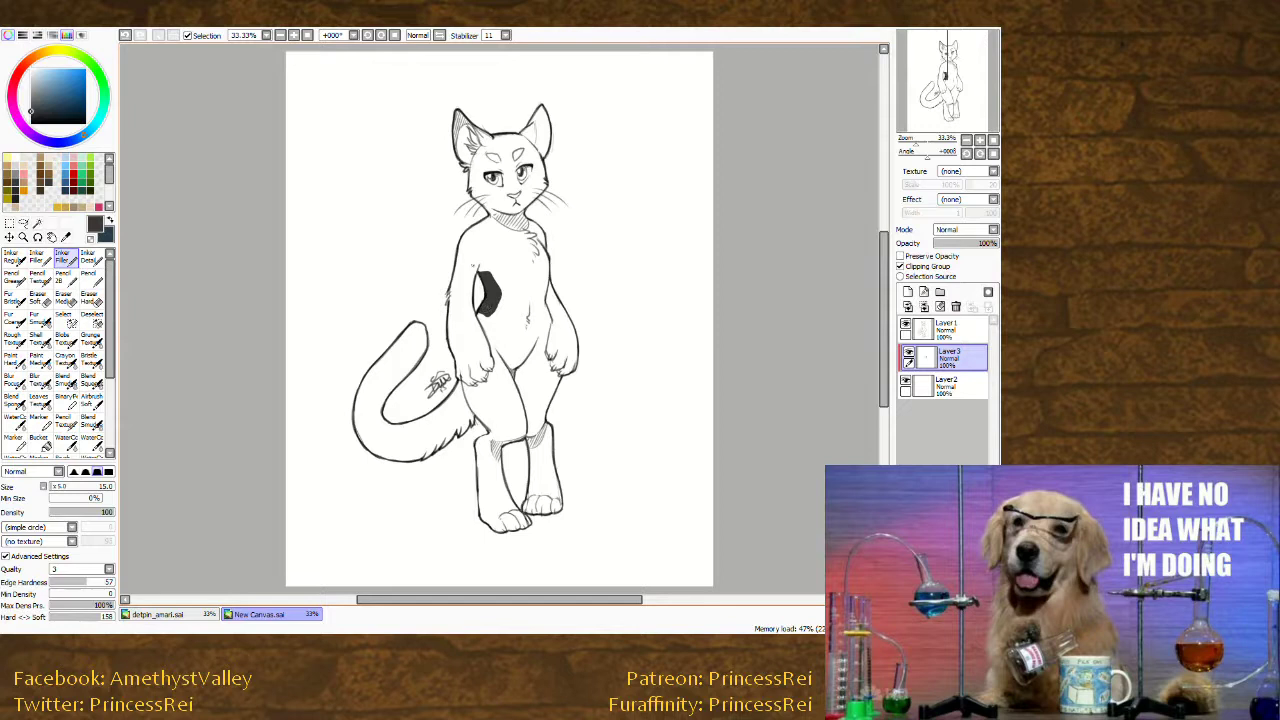
# Lighten the dark grey torso patch with a hue and saturation adjustment and sample the adjusted grey.
pyautogui.hotkey('ctrl', 'u')
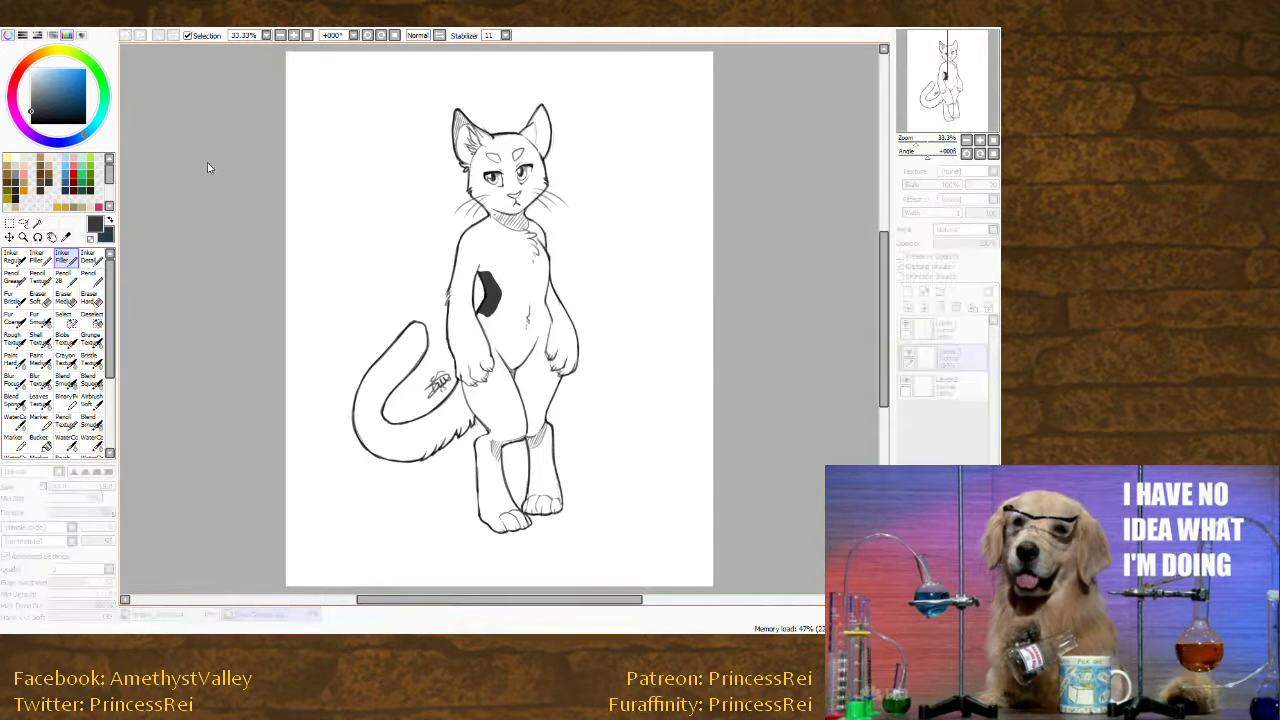
pyautogui.moveTo(207, 162); pyautogui.dragTo(221, 164)
pyautogui.click(350, 243)
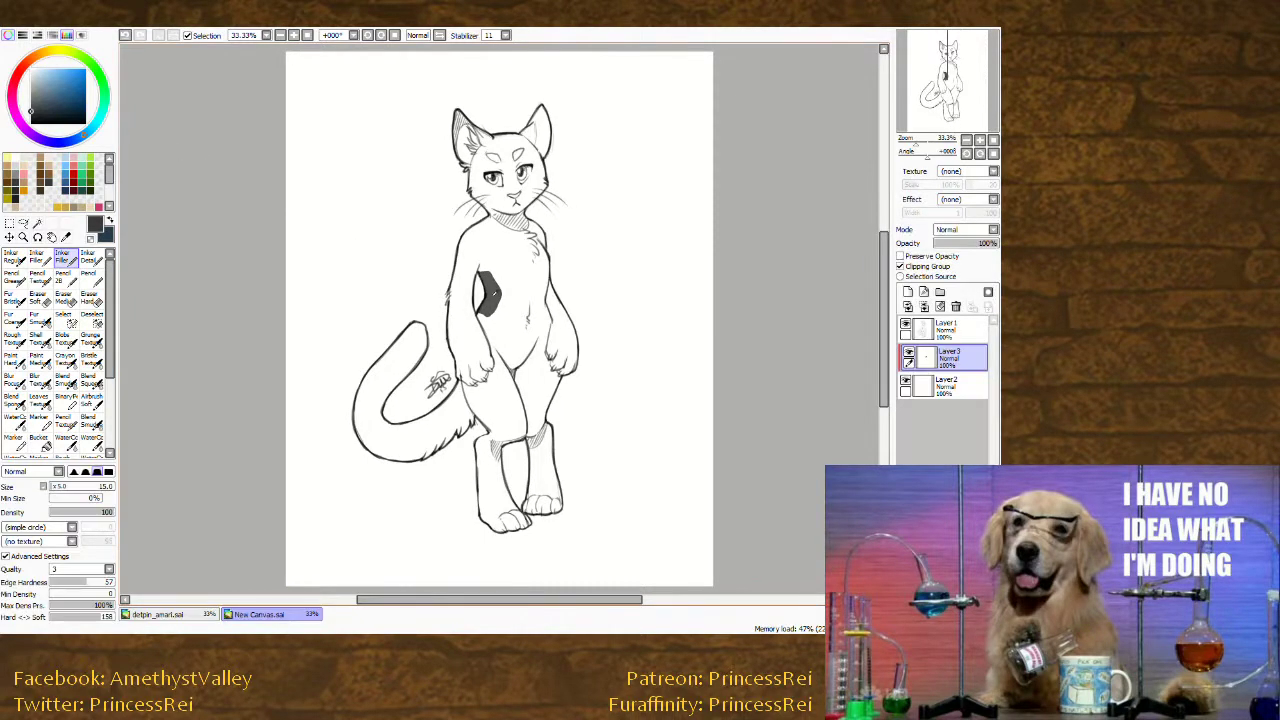
pyautogui.rightClick(495, 293)
# Paint grey patches on the right-hand shoulder and left-hand thigh, with small grey spots beside the torso and thigh patches.
pyautogui.moveTo(334, 295); pyautogui.dragTo(335, 297)
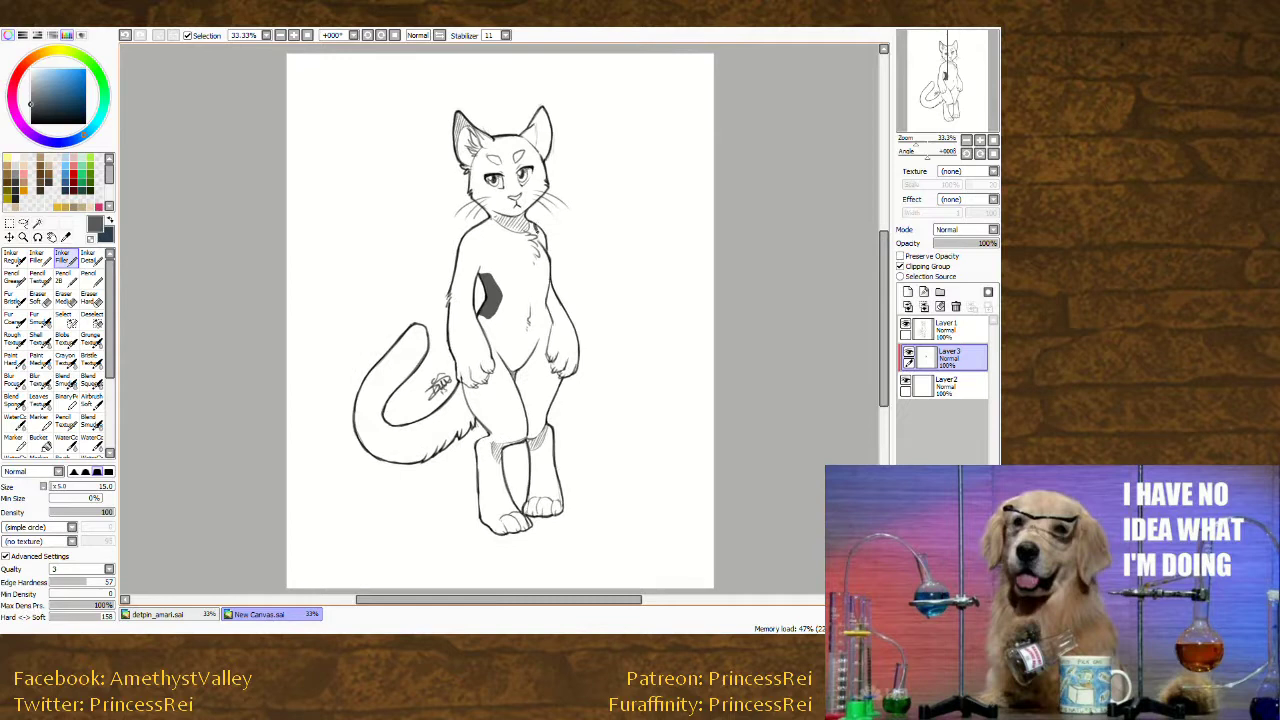
pyautogui.moveTo(536, 223); pyautogui.dragTo(542, 240)
pyautogui.moveTo(500, 385)
pyautogui.mouseDown()
pyautogui.moveTo(508, 427)
pyautogui.moveTo(525, 430)
pyautogui.moveTo(512, 385)
pyautogui.moveTo(503, 415)
pyautogui.moveTo(525, 425)
pyautogui.moveTo(511, 385)
pyautogui.moveTo(522, 428)
pyautogui.moveTo(506, 392)
pyautogui.moveTo(505, 418)
pyautogui.moveTo(491, 403)
pyautogui.moveTo(494, 389)
pyautogui.mouseUp()
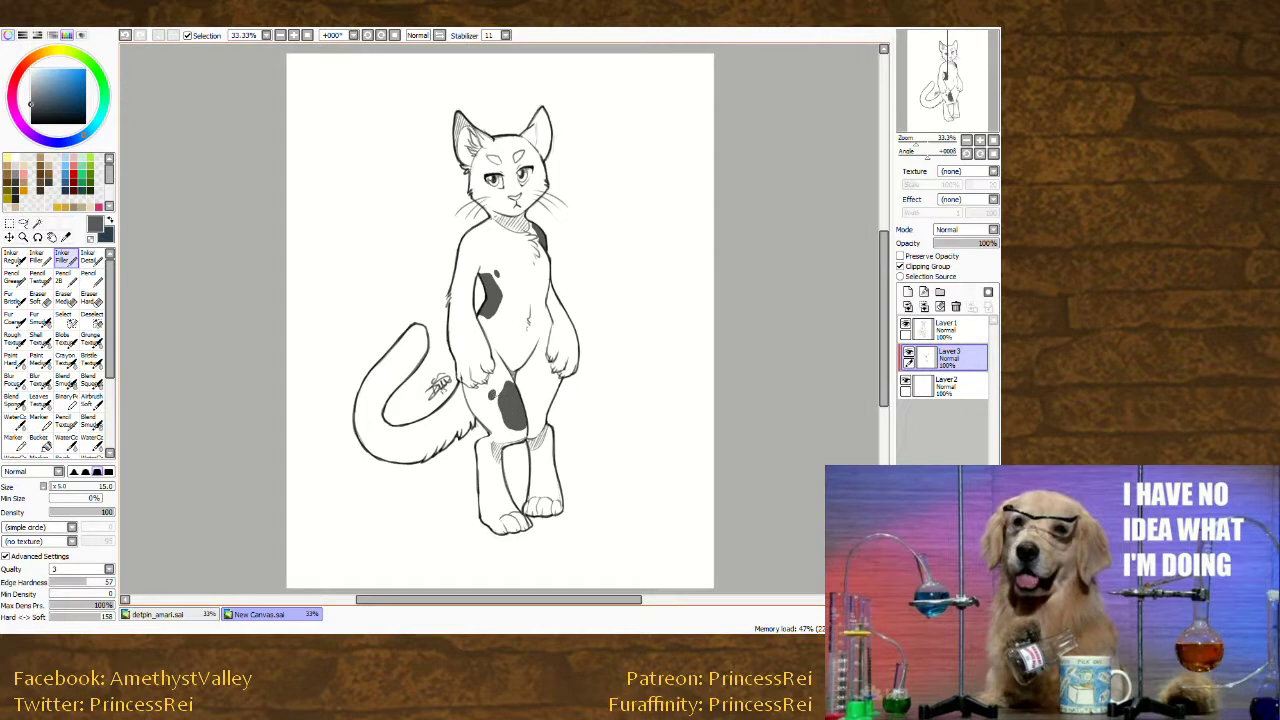
# Colour the right-hand ear and adjoining side of the head grey, and add a small grey spot on the forehead.
pyautogui.moveTo(399, 215); pyautogui.dragTo(403, 255)
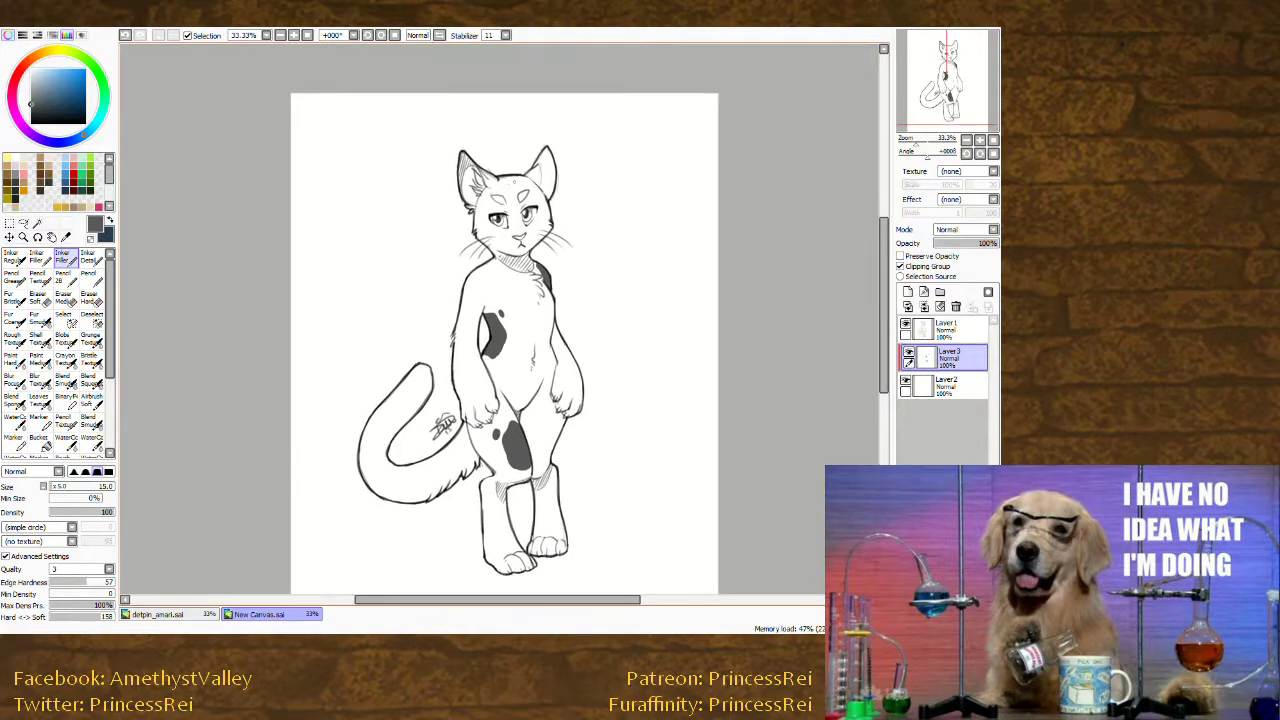
pyautogui.moveTo(518, 172)
pyautogui.mouseDown()
pyautogui.moveTo(550, 210)
pyautogui.moveTo(535, 183)
pyautogui.moveTo(550, 199)
pyautogui.moveTo(550, 162)
pyautogui.moveTo(550, 202)
pyautogui.moveTo(546, 142)
pyautogui.moveTo(542, 192)
pyautogui.moveTo(524, 177)
pyautogui.mouseUp()
pyautogui.scroll(-1, 266, 457)
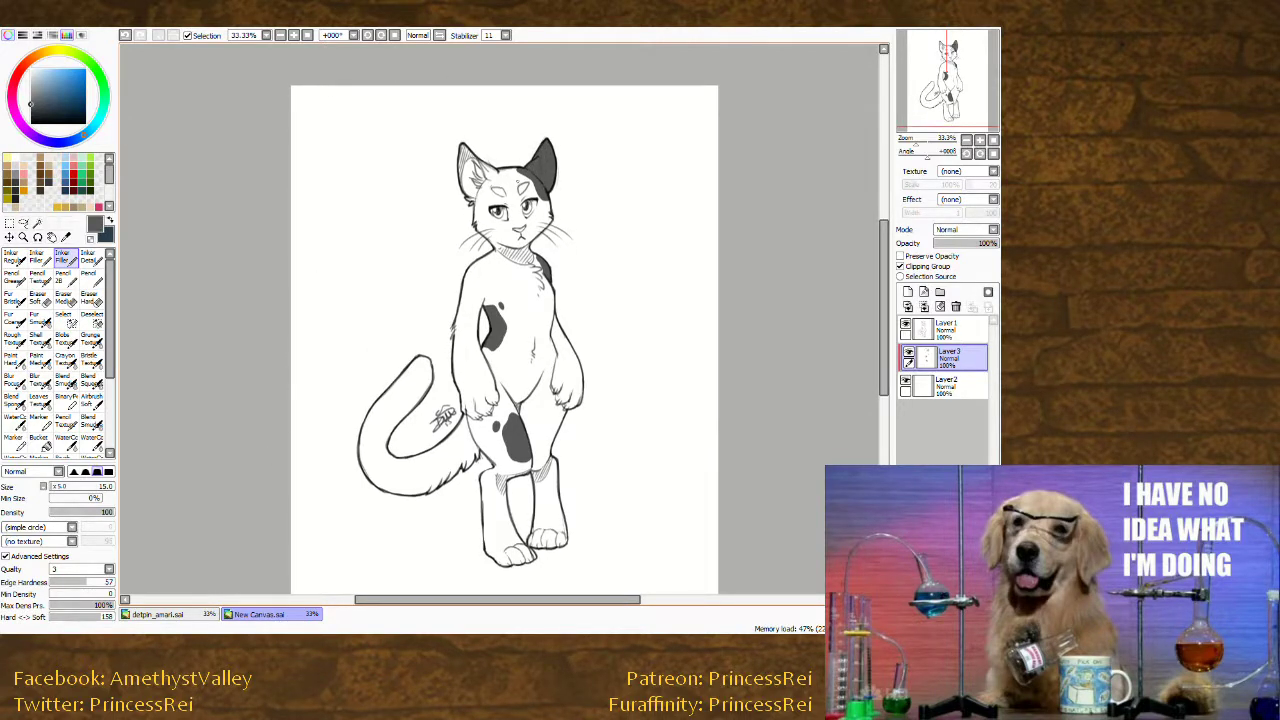
pyautogui.moveTo(515, 176); pyautogui.dragTo(517, 180)
# Choose an orange and paint a patch on the head at the base of the left-hand ear.
pyautogui.click(18, 182)
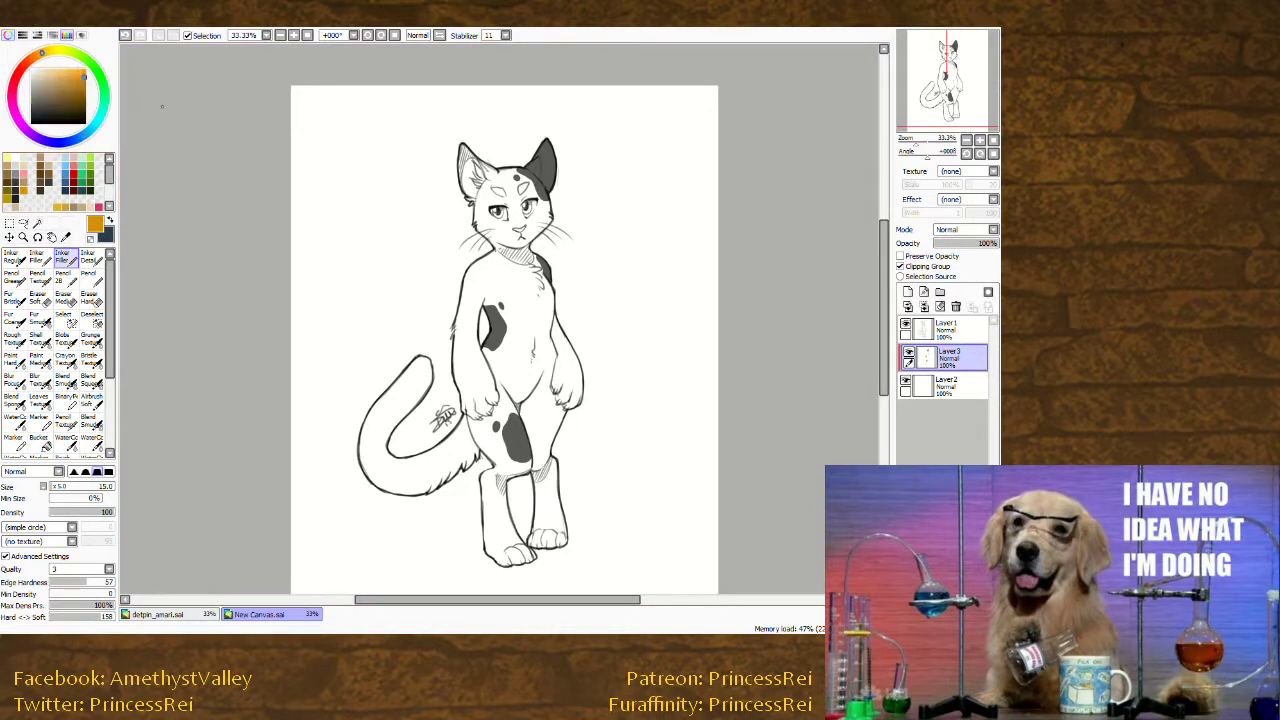
pyautogui.click(79, 80)
pyautogui.moveTo(79, 80); pyautogui.dragTo(85, 77)
pyautogui.moveTo(496, 170)
pyautogui.mouseDown()
pyautogui.moveTo(490, 182)
pyautogui.moveTo(483, 163)
pyautogui.moveTo(494, 172)
pyautogui.mouseUp()
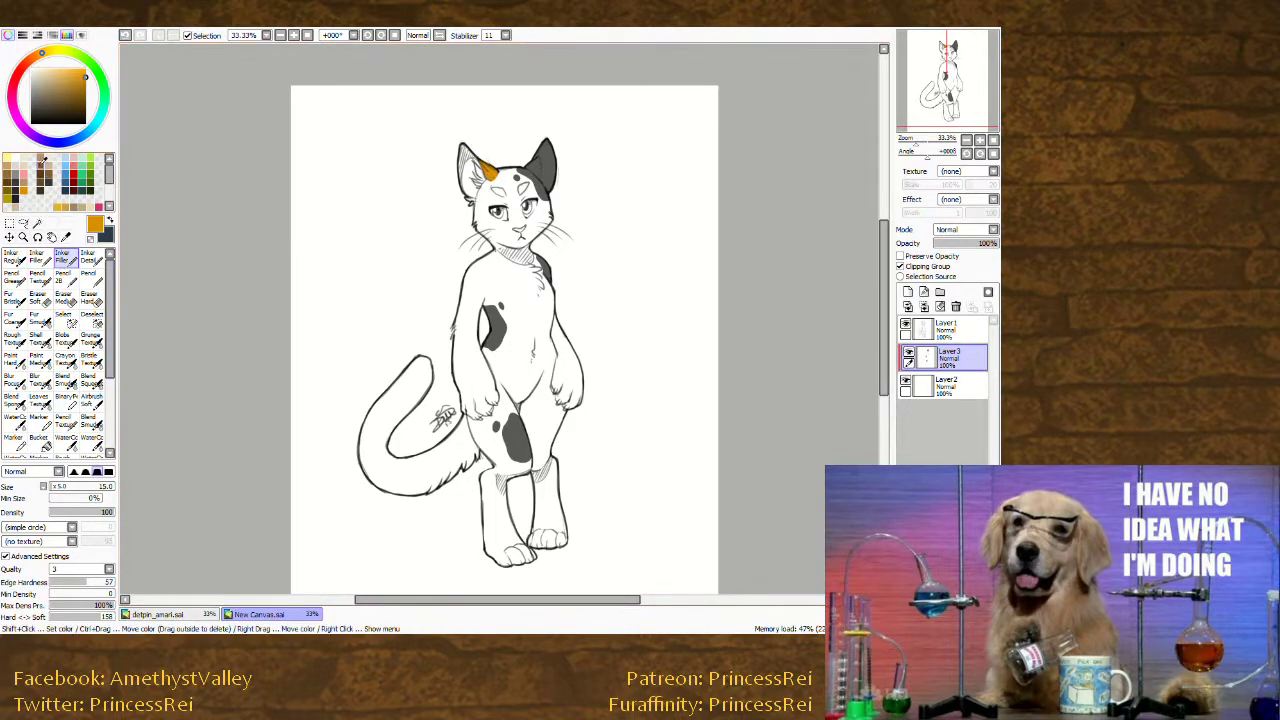
# Colour the inside of the left-hand ear pale pink and clean its edge along the ear tuft with the hard eraser.
pyautogui.click(74, 158)
pyautogui.moveTo(476, 171)
pyautogui.mouseDown()
pyautogui.moveTo(463, 146)
pyautogui.moveTo(473, 197)
pyautogui.moveTo(464, 184)
pyautogui.mouseUp()
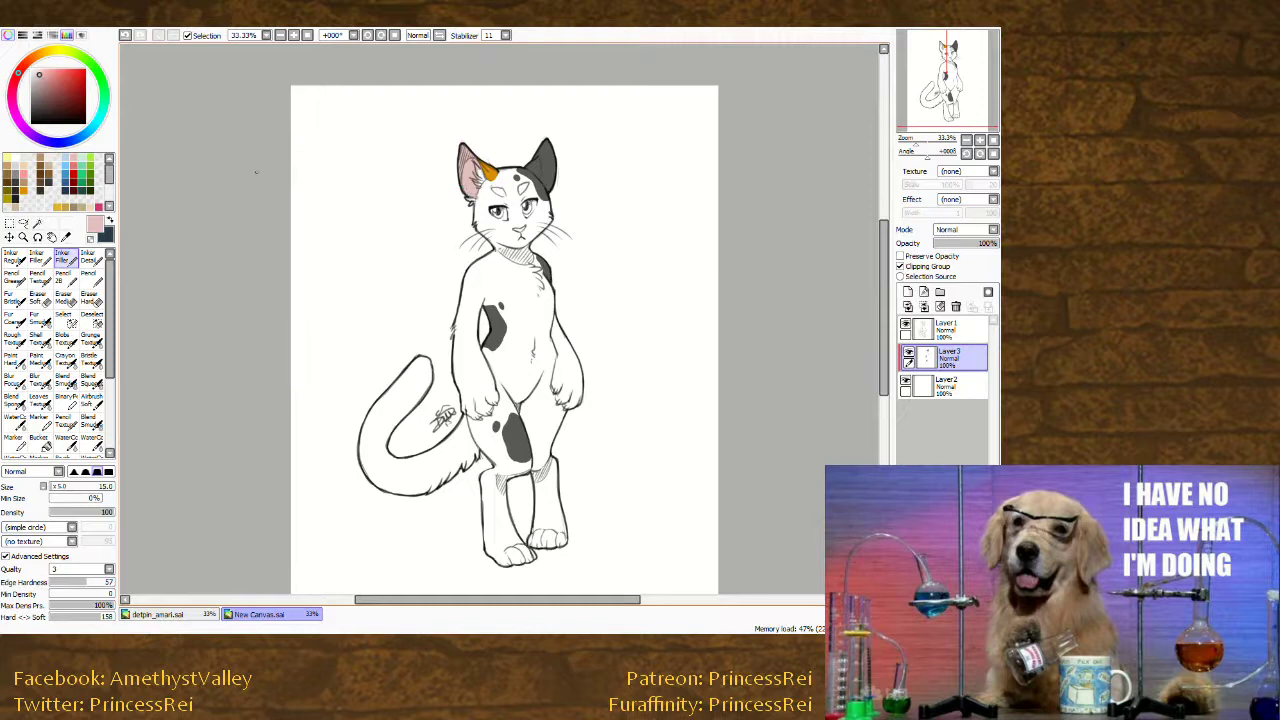
pyautogui.click(90, 298)
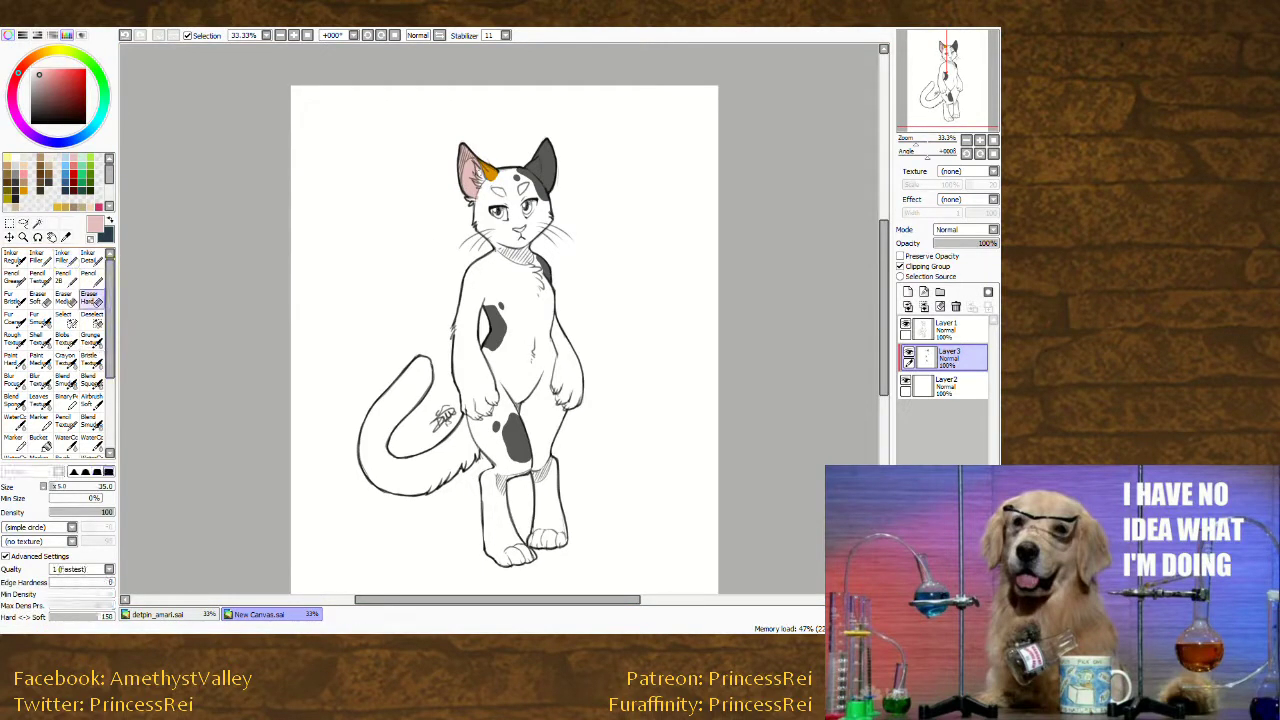
pyautogui.moveTo(481, 170); pyautogui.dragTo(479, 186)
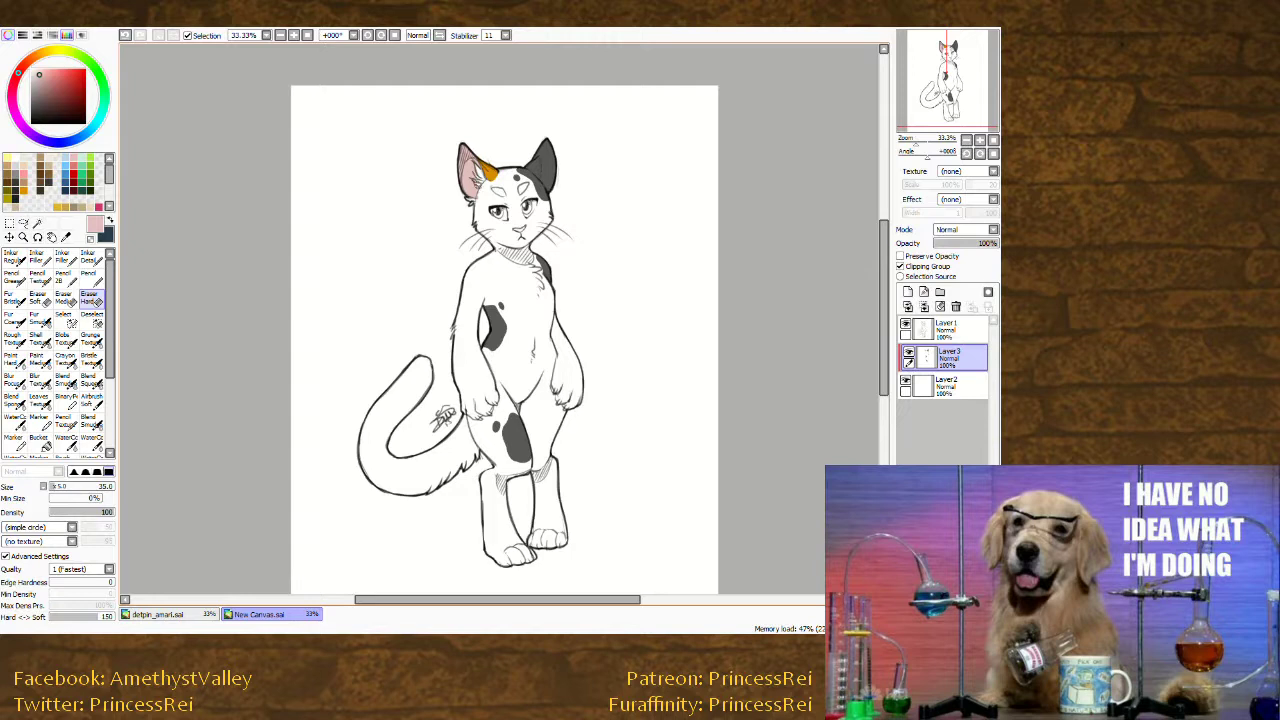
# Paint orange markings on the fur tuft below the left-hand ear, the right-hand cheek and above the right-hand eye with Inker Filler.
pyautogui.click(66, 258)
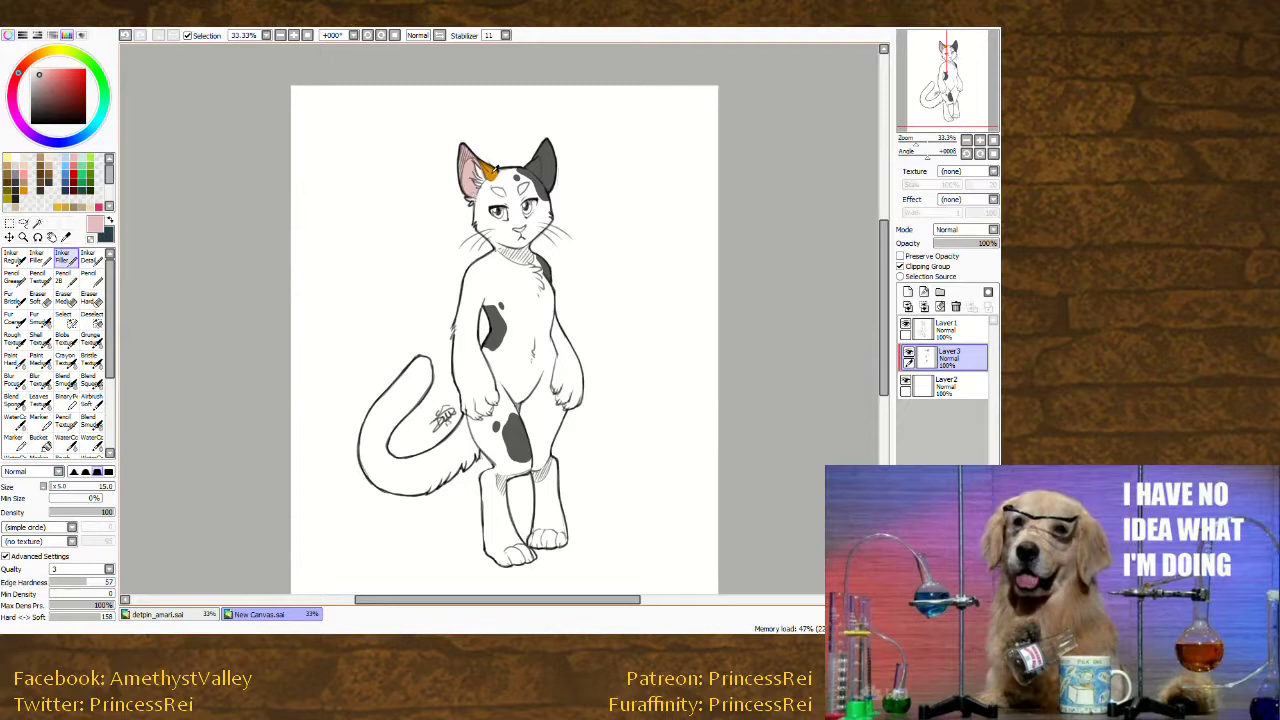
pyautogui.keyDown('alt'); pyautogui.click(488, 166); pyautogui.keyUp('alt')
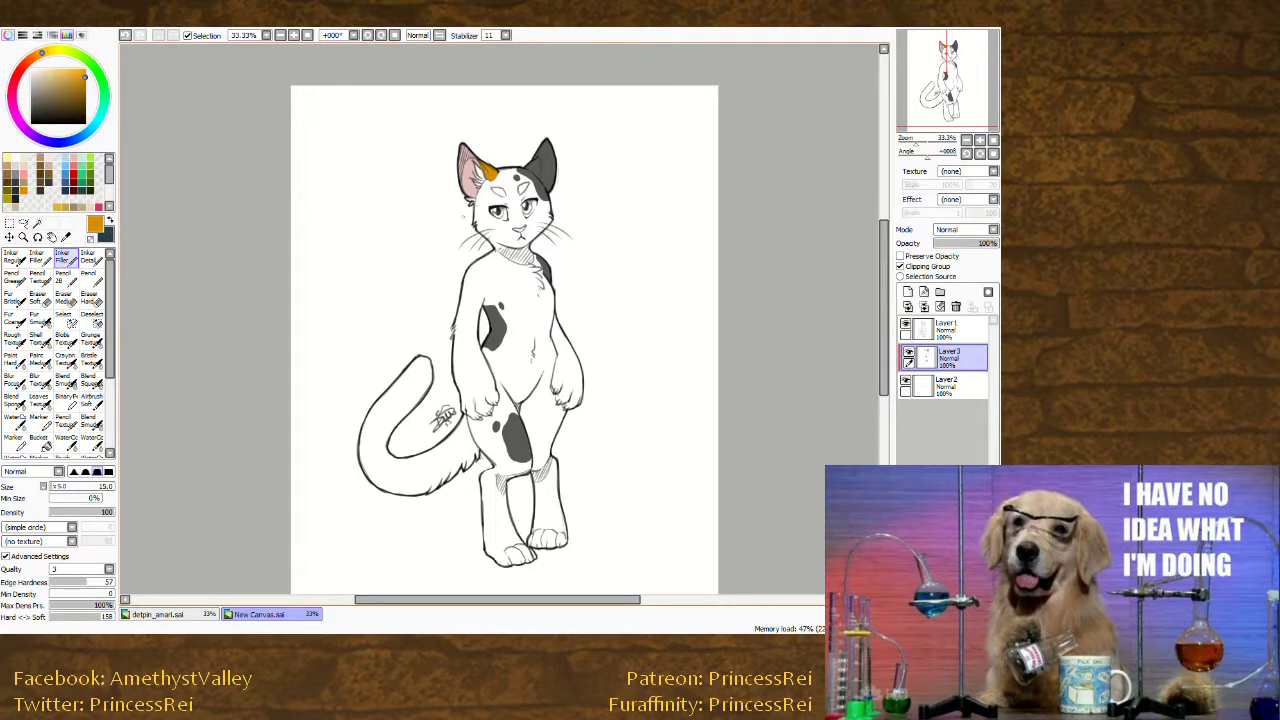
pyautogui.moveTo(467, 197); pyautogui.dragTo(474, 204)
pyautogui.moveTo(381, 316); pyautogui.dragTo(388, 301)
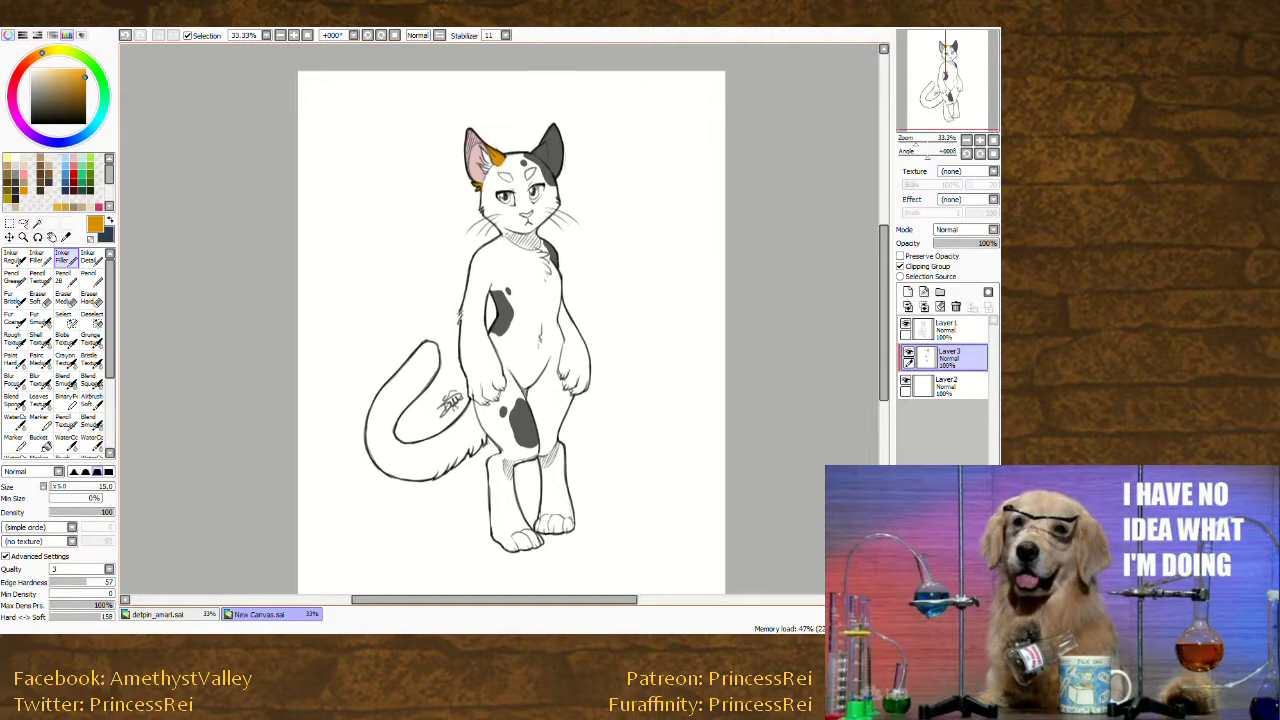
pyautogui.moveTo(552, 191)
pyautogui.mouseDown()
pyautogui.moveTo(541, 216)
pyautogui.moveTo(556, 212)
pyautogui.mouseUp()
pyautogui.moveTo(311, 310); pyautogui.dragTo(321, 248)
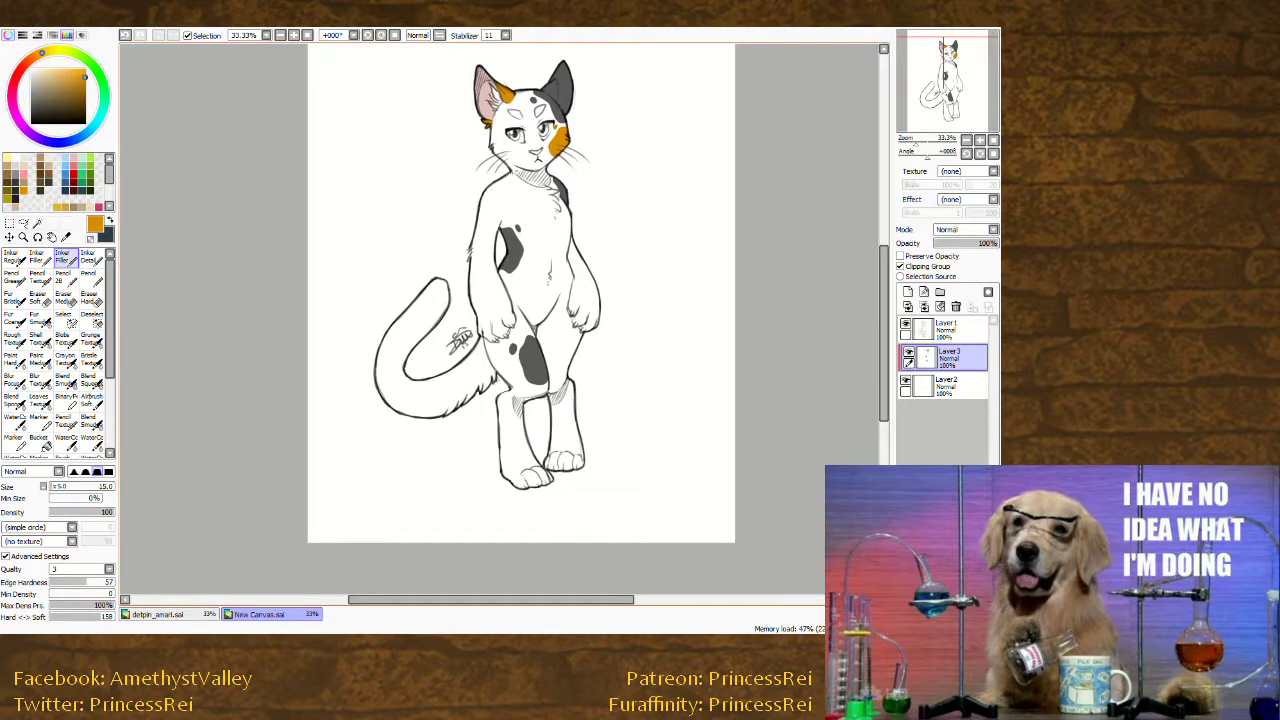
pyautogui.hotkey('ctrl', 'z')
pyautogui.moveTo(557, 124)
pyautogui.mouseDown()
pyautogui.moveTo(551, 135)
pyautogui.moveTo(551, 121)
pyautogui.mouseUp()
pyautogui.hotkey('ctrl', 'z')
pyautogui.hotkey('ctrl', 'z')
# Paint an orange patch with small spots on the left-hand arm and another orange patch with a spot on the lower tail.
pyautogui.moveTo(499, 183)
pyautogui.mouseDown()
pyautogui.moveTo(474, 263)
pyautogui.moveTo(486, 220)
pyautogui.moveTo(482, 256)
pyautogui.moveTo(481, 222)
pyautogui.moveTo(474, 248)
pyautogui.moveTo(478, 224)
pyautogui.moveTo(486, 266)
pyautogui.mouseUp()
pyautogui.hotkey('ctrl', 'z')
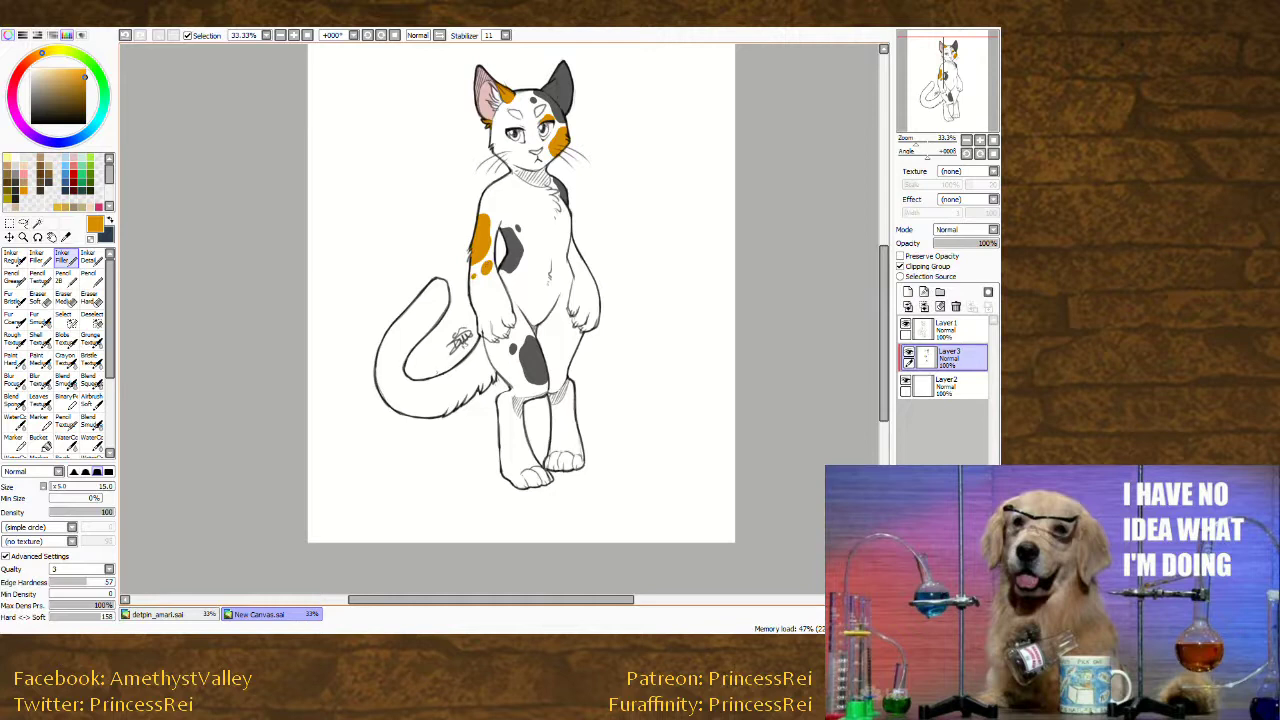
pyautogui.moveTo(462, 360)
pyautogui.mouseDown()
pyautogui.moveTo(434, 400)
pyautogui.moveTo(418, 384)
pyautogui.moveTo(458, 386)
pyautogui.moveTo(432, 400)
pyautogui.moveTo(422, 384)
pyautogui.moveTo(452, 390)
pyautogui.moveTo(438, 398)
pyautogui.moveTo(443, 377)
pyautogui.moveTo(415, 399)
pyautogui.mouseUp()
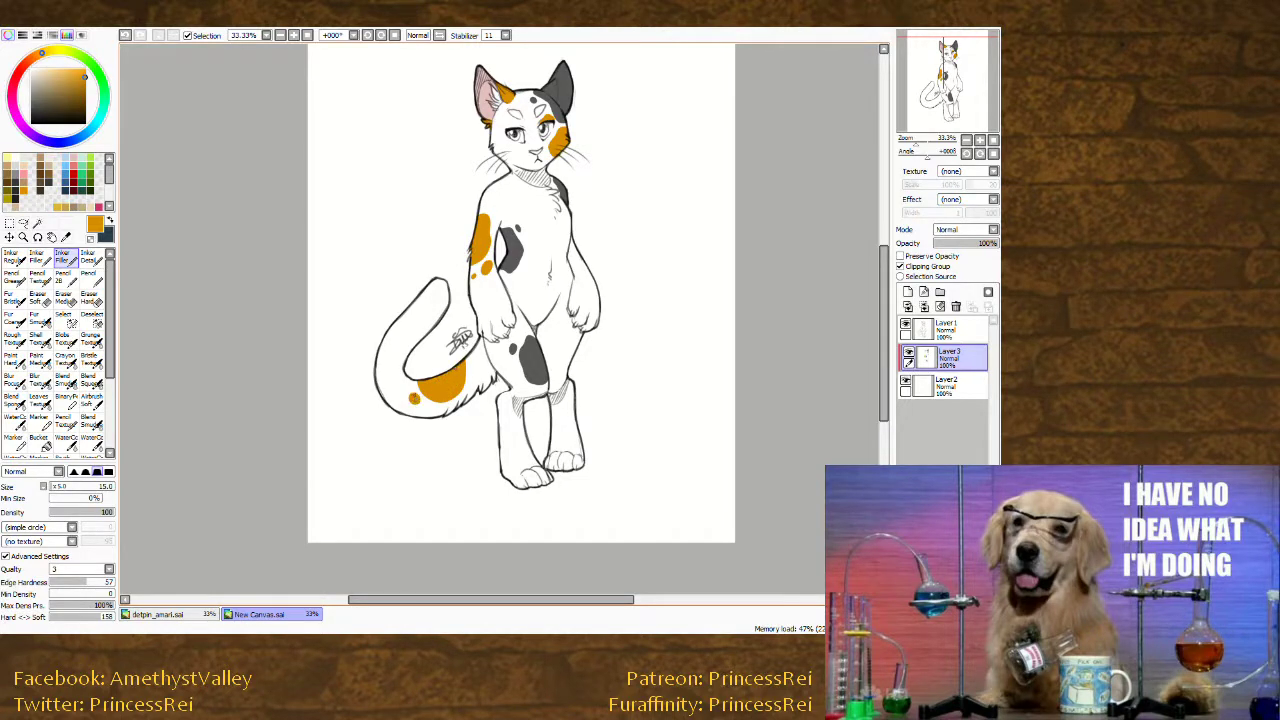
# Colour the tail tip grey with small spots below it, and paint an orange patch on the right-hand forearm.
pyautogui.keyDown('alt'); pyautogui.click(512, 246); pyautogui.keyUp('alt')
pyautogui.moveTo(430, 288)
pyautogui.mouseDown()
pyautogui.moveTo(431, 333)
pyautogui.moveTo(403, 310)
pyautogui.moveTo(449, 310)
pyautogui.moveTo(445, 284)
pyautogui.moveTo(435, 324)
pyautogui.moveTo(420, 333)
pyautogui.moveTo(406, 314)
pyautogui.moveTo(421, 325)
pyautogui.moveTo(434, 298)
pyautogui.moveTo(436, 318)
pyautogui.moveTo(422, 308)
pyautogui.moveTo(406, 346)
pyautogui.mouseUp()
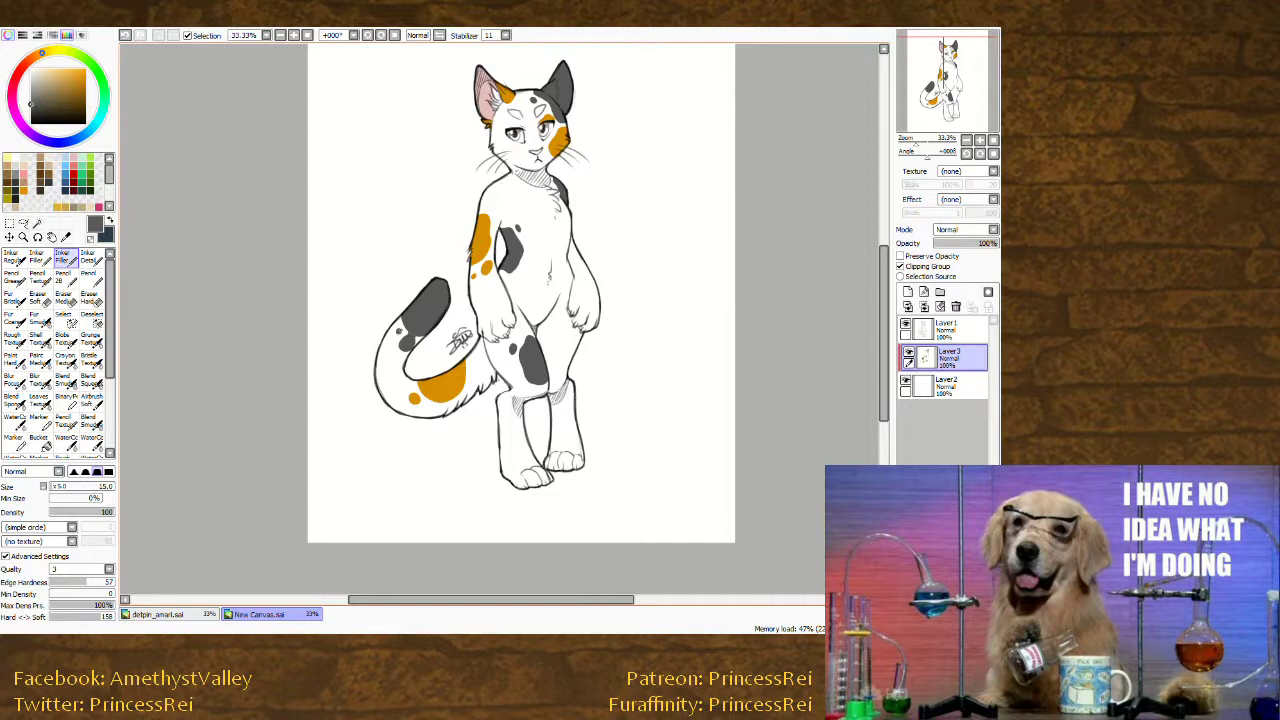
pyautogui.moveTo(325, 421); pyautogui.dragTo(326, 418)
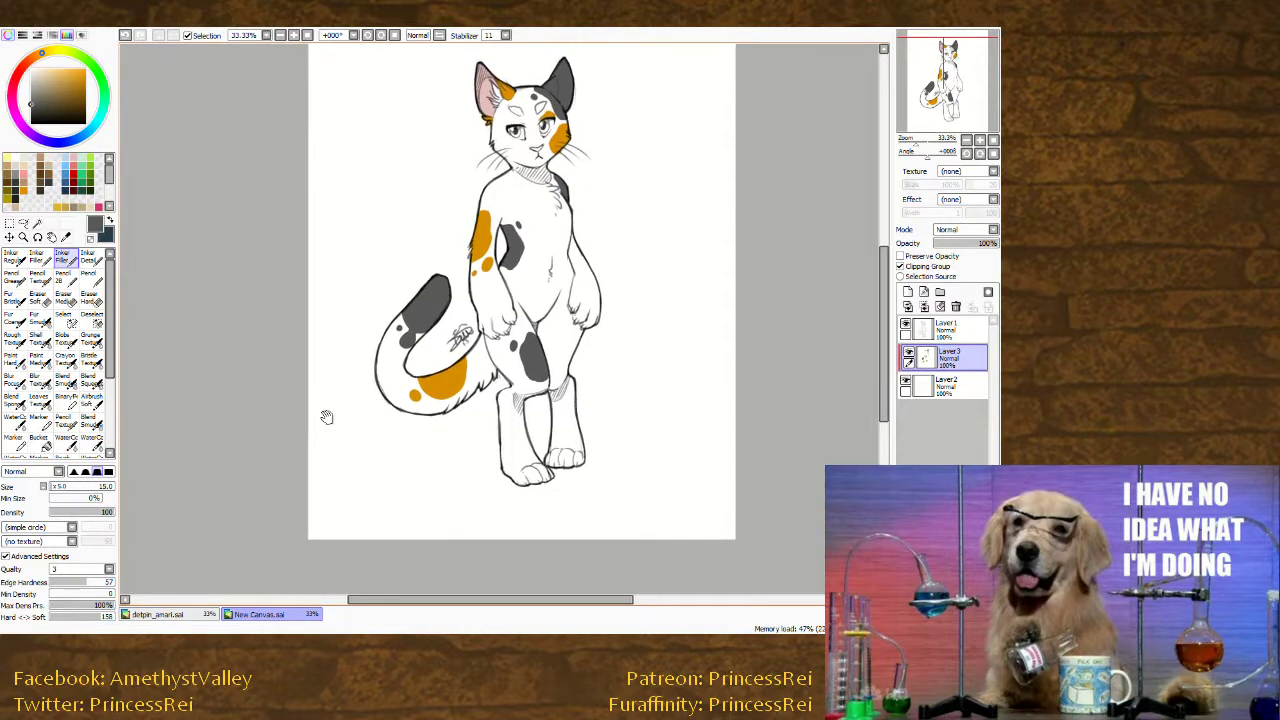
pyautogui.rightClick(448, 381)
pyautogui.moveTo(593, 279)
pyautogui.mouseDown()
pyautogui.moveTo(586, 322)
pyautogui.moveTo(601, 318)
pyautogui.moveTo(588, 328)
pyautogui.moveTo(586, 316)
pyautogui.mouseUp()
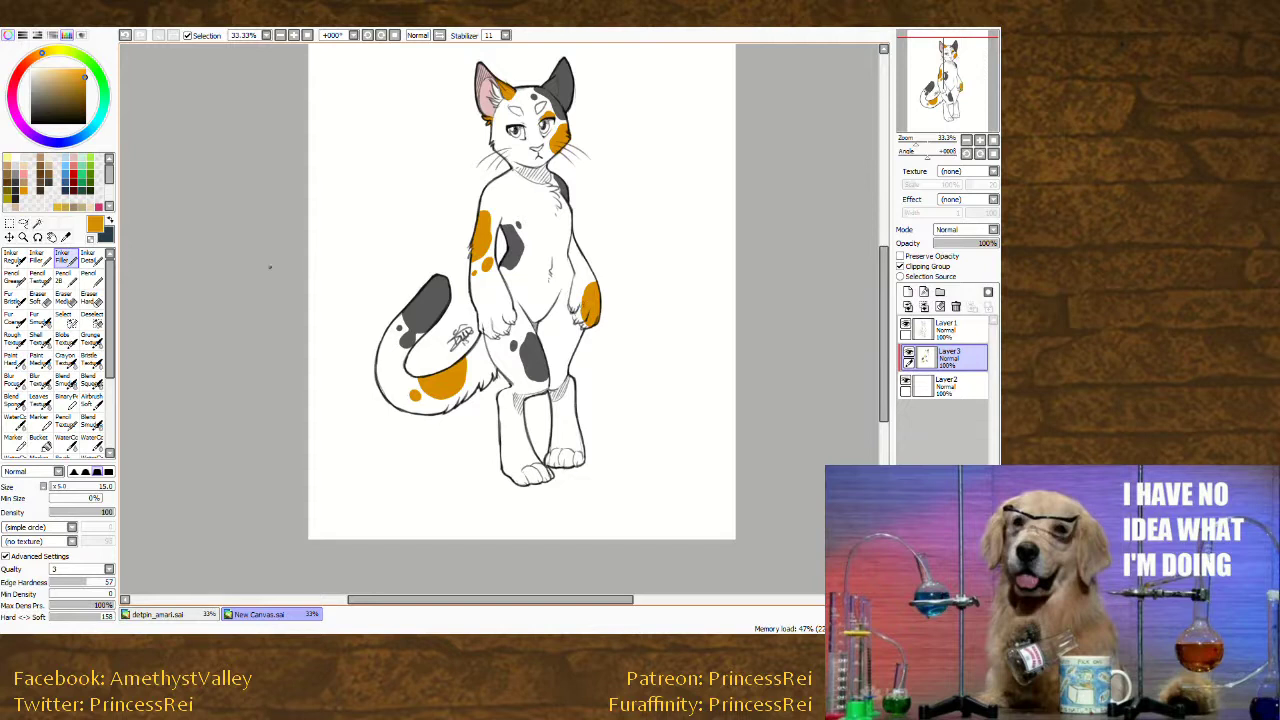
# Paint a red oval mark in the middle of the forehead, undoing the unwanted strokes.
pyautogui.click(75, 178)
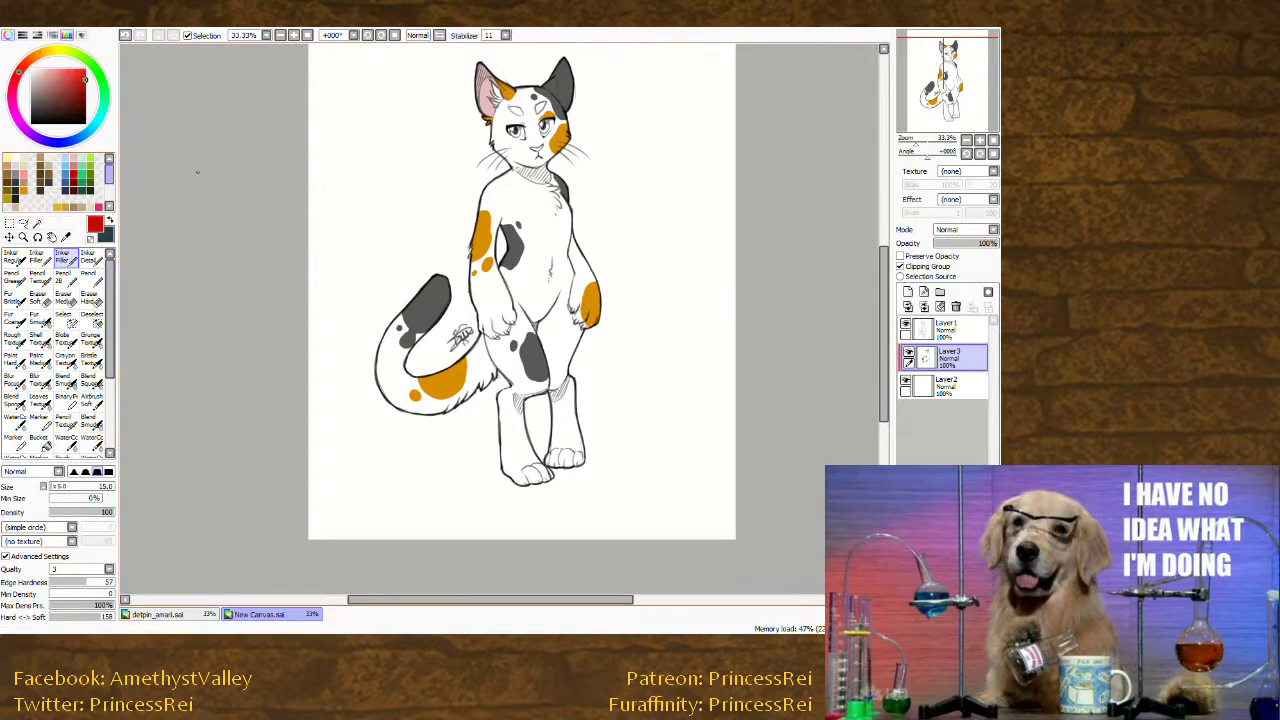
pyautogui.moveTo(527, 97)
pyautogui.mouseDown()
pyautogui.moveTo(529, 121)
pyautogui.moveTo(531, 107)
pyautogui.mouseUp()
pyautogui.hotkey('ctrl', 'z')
pyautogui.hotkey('ctrl', 'z')
pyautogui.hotkey('ctrl', 'z')
pyautogui.hotkey('ctrl', 'z')
pyautogui.hotkey('ctrl', 'z')
pyautogui.moveTo(532, 118)
pyautogui.mouseDown()
pyautogui.moveTo(532, 140)
pyautogui.moveTo(530, 124)
pyautogui.mouseUp()
pyautogui.hotkey('ctrl', 'z')
pyautogui.scroll(-1, 245, 305)
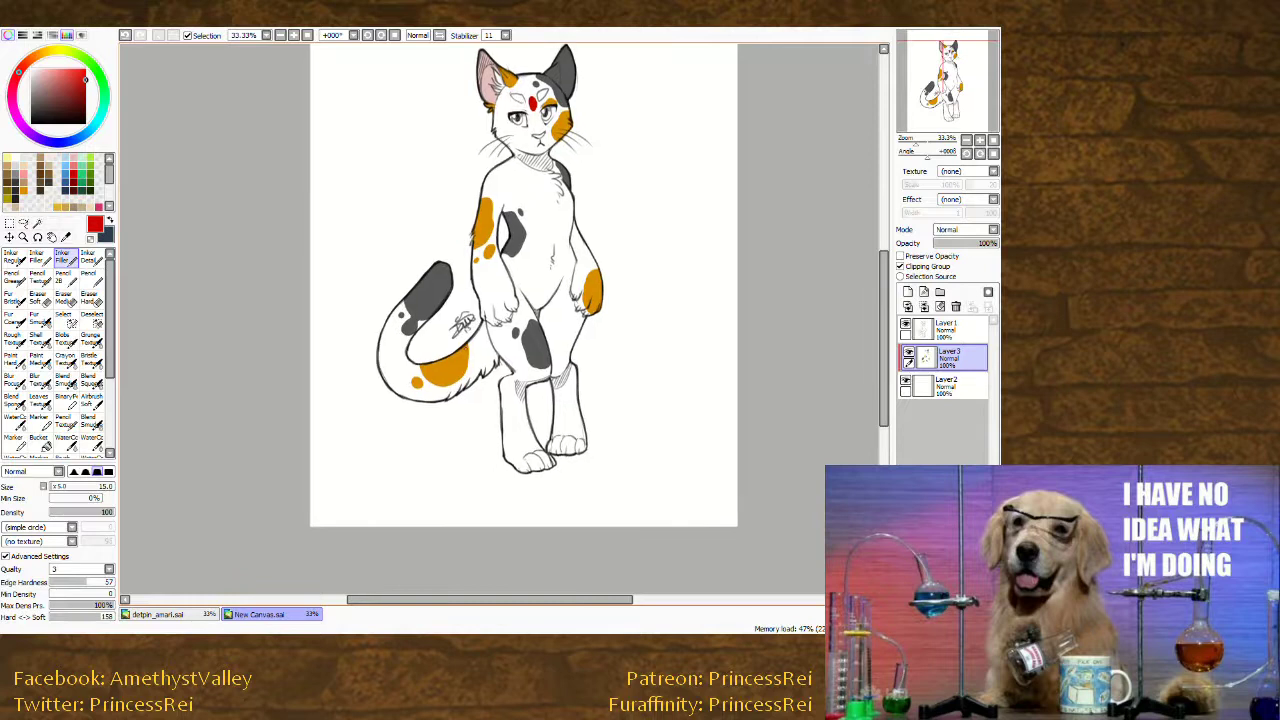
# Add small orange spots above the right-hand forearm patch and an orange patch with a spot on the left-hand lower leg.
pyautogui.keyDown('alt'); pyautogui.click(594, 284); pyautogui.keyUp('alt')
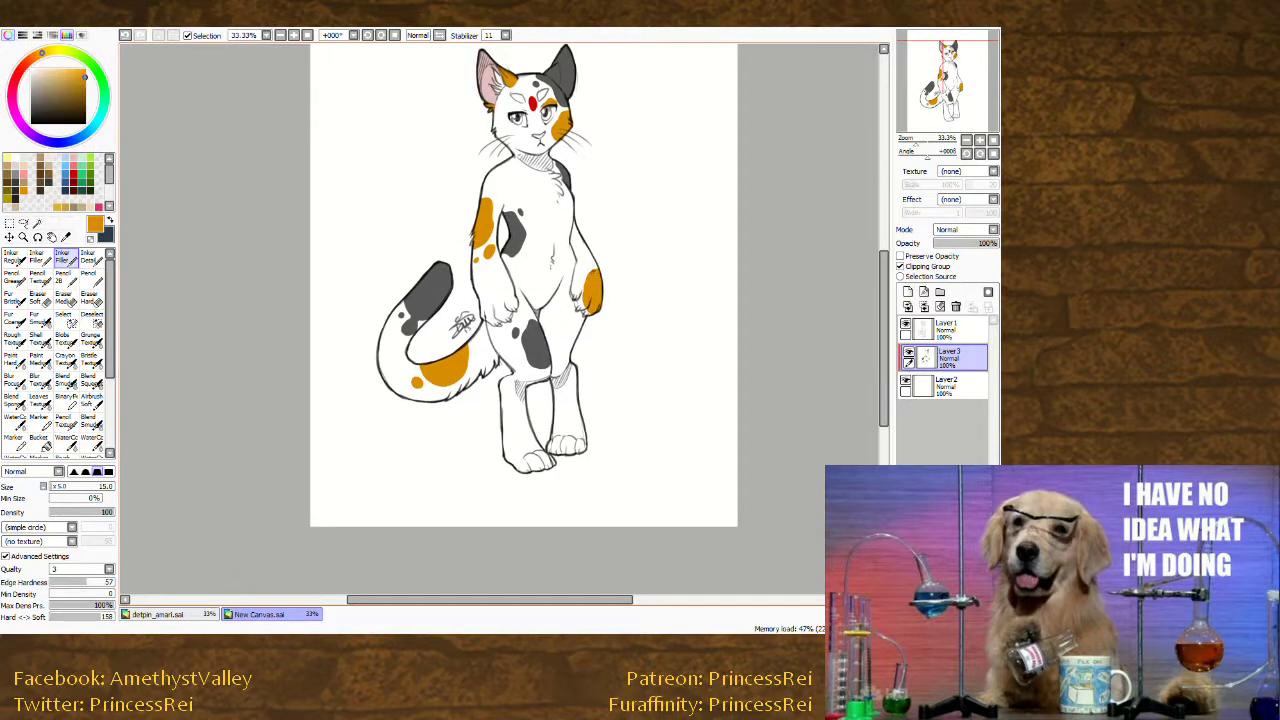
pyautogui.moveTo(585, 280)
pyautogui.mouseDown()
pyautogui.moveTo(596, 270)
pyautogui.moveTo(586, 264)
pyautogui.mouseUp()
pyautogui.moveTo(498, 420)
pyautogui.mouseDown()
pyautogui.moveTo(522, 448)
pyautogui.moveTo(512, 466)
pyautogui.moveTo(522, 432)
pyautogui.moveTo(506, 465)
pyautogui.moveTo(522, 430)
pyautogui.moveTo(502, 423)
pyautogui.moveTo(510, 458)
pyautogui.moveTo(518, 444)
pyautogui.moveTo(503, 461)
pyautogui.mouseUp()
pyautogui.hotkey('ctrl', 'z')
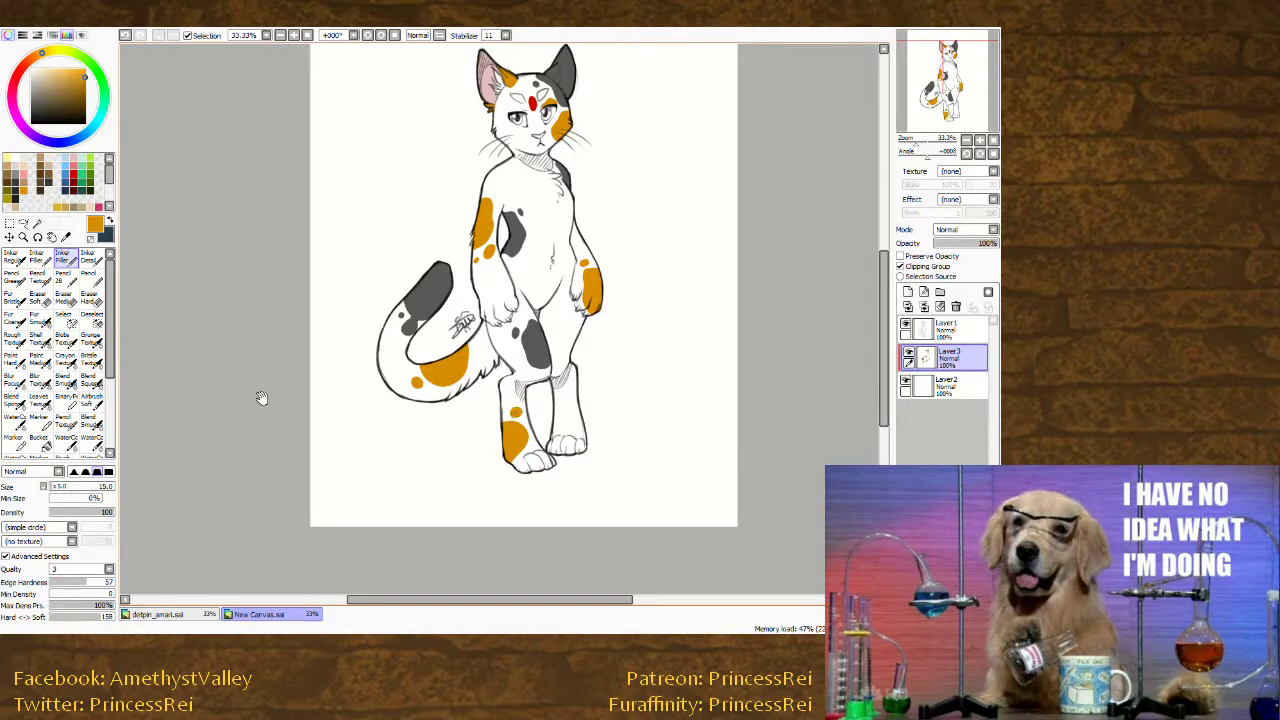
# Extend the red forehead mark into a stripe running down the bridge of the nose and widening over the nose.
pyautogui.scroll(1, 263, 397)
pyautogui.click(993, 141)
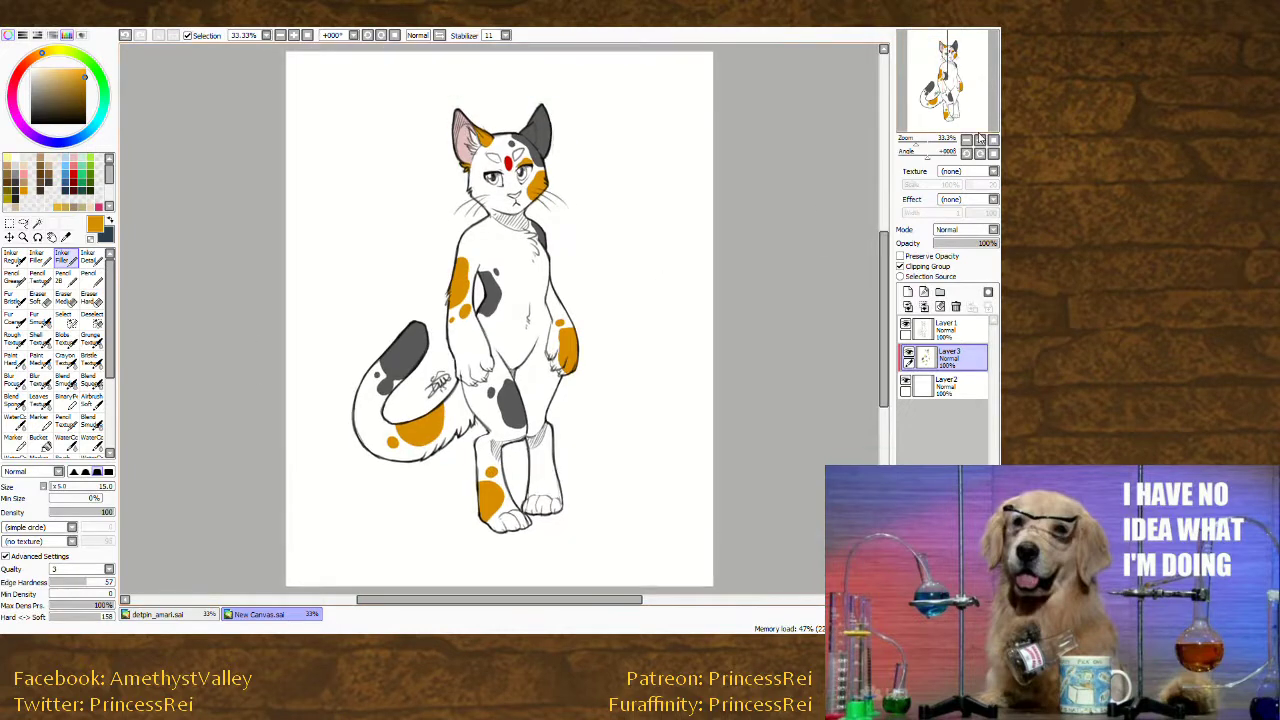
pyautogui.keyDown('alt'); pyautogui.click(509, 162); pyautogui.keyUp('alt')
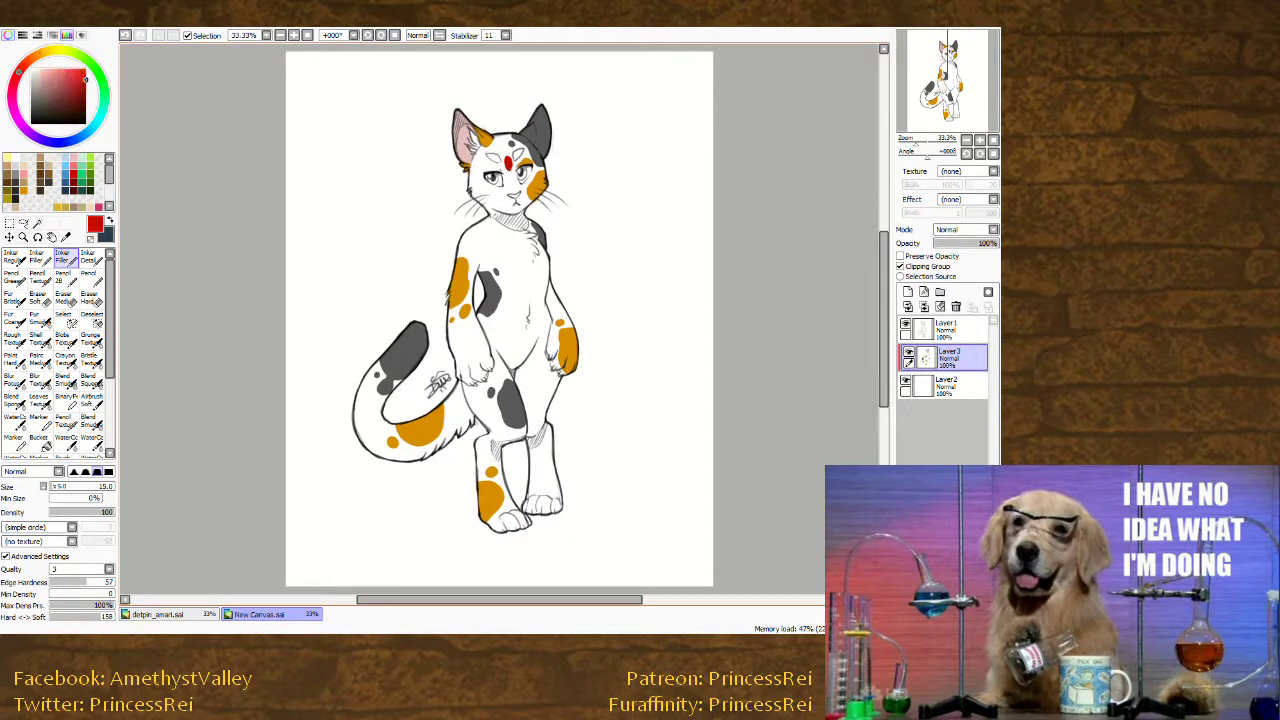
pyautogui.moveTo(510, 168); pyautogui.dragTo(512, 188)
pyautogui.keyDown('alt'); pyautogui.click(465, 137); pyautogui.keyUp('alt')
pyautogui.keyDown('alt'); pyautogui.click(515, 163); pyautogui.keyUp('alt')
pyautogui.moveTo(509, 172); pyautogui.dragTo(514, 191)
pyautogui.moveTo(266, 309); pyautogui.dragTo(333, 483)
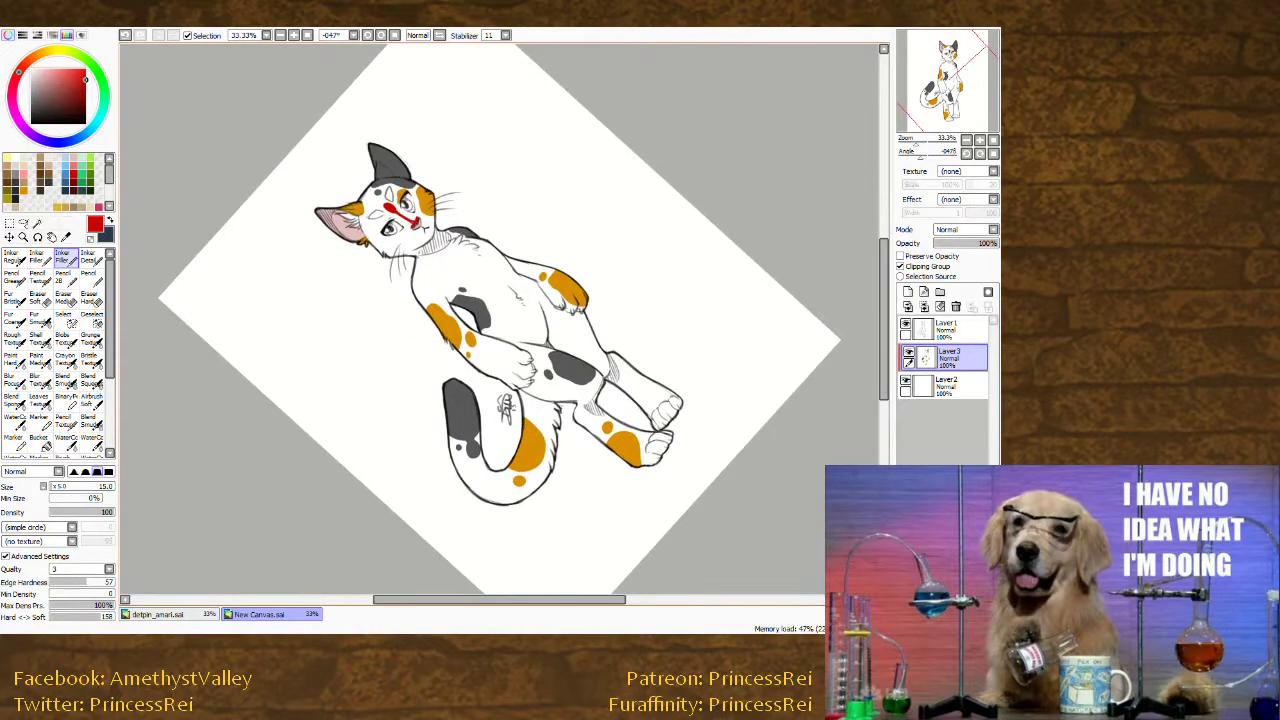
pyautogui.moveTo(261, 236); pyautogui.dragTo(446, 72)
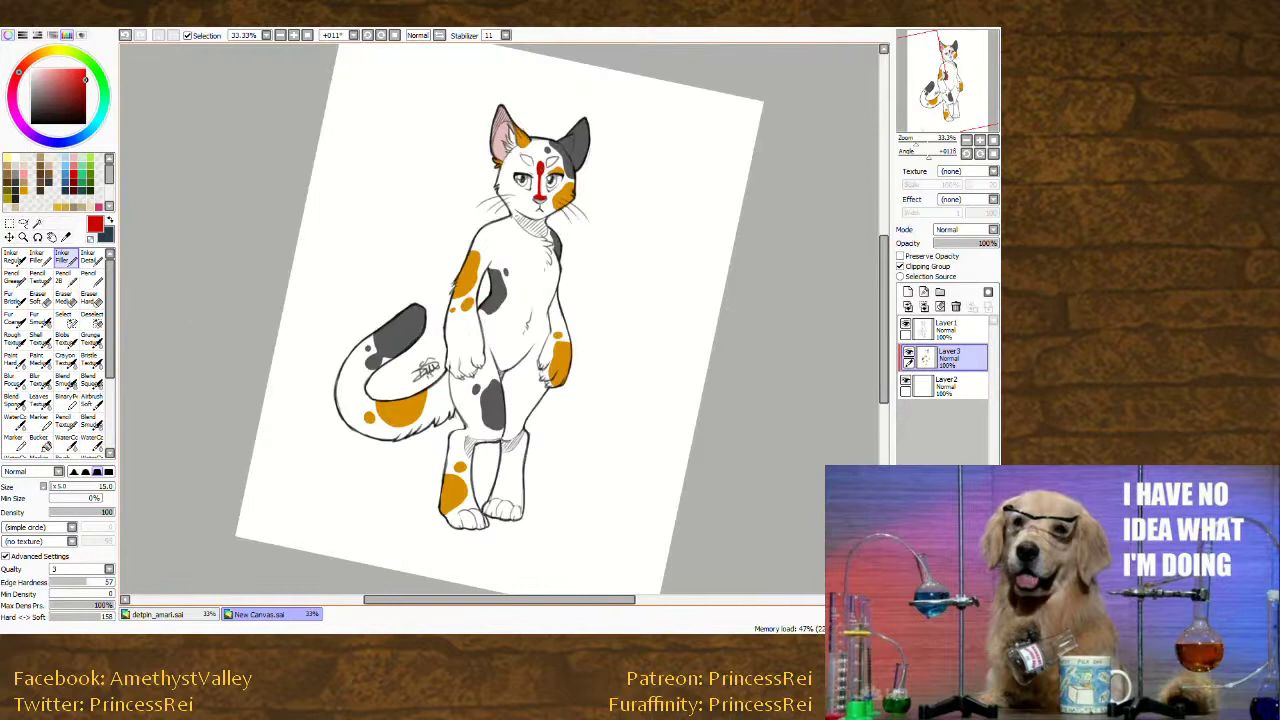
pyautogui.moveTo(542, 171); pyautogui.dragTo(542, 193)
pyautogui.press('Home')
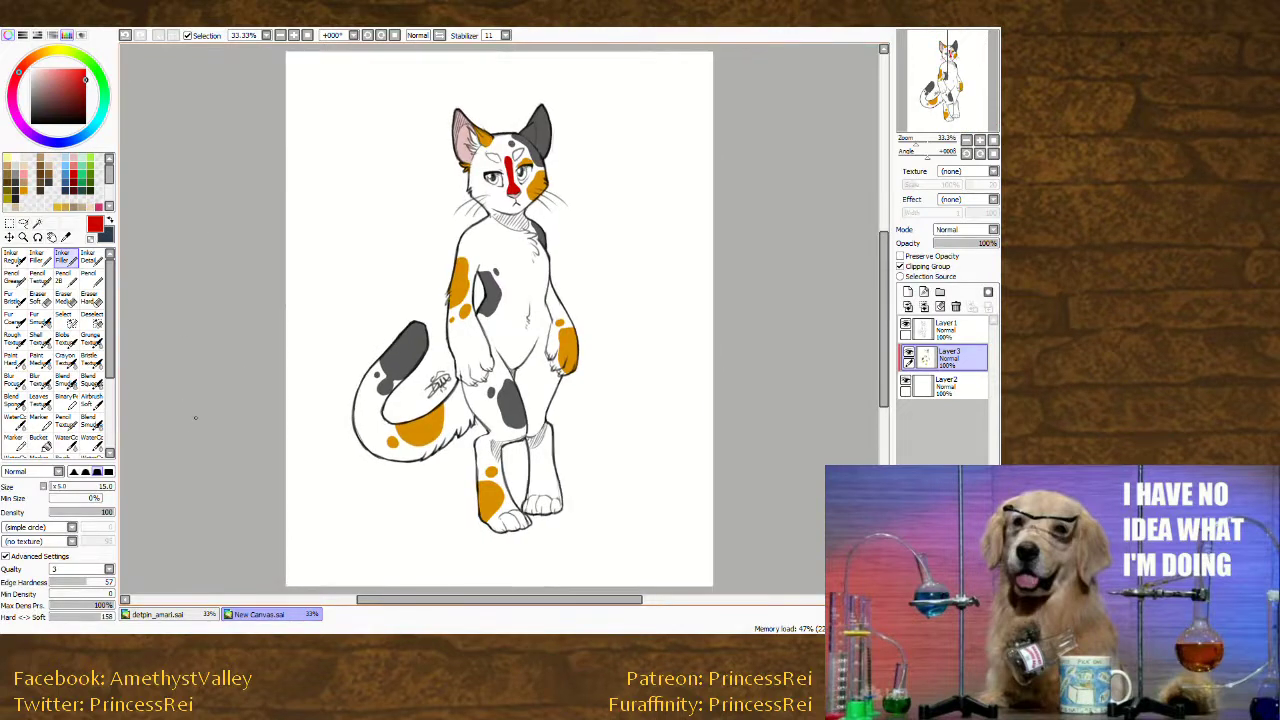
# Create a new layer and move it below the base fill on Layer2.
pyautogui.click(970, 388)
pyautogui.click(908, 293)
pyautogui.moveTo(966, 388); pyautogui.dragTo(962, 414)
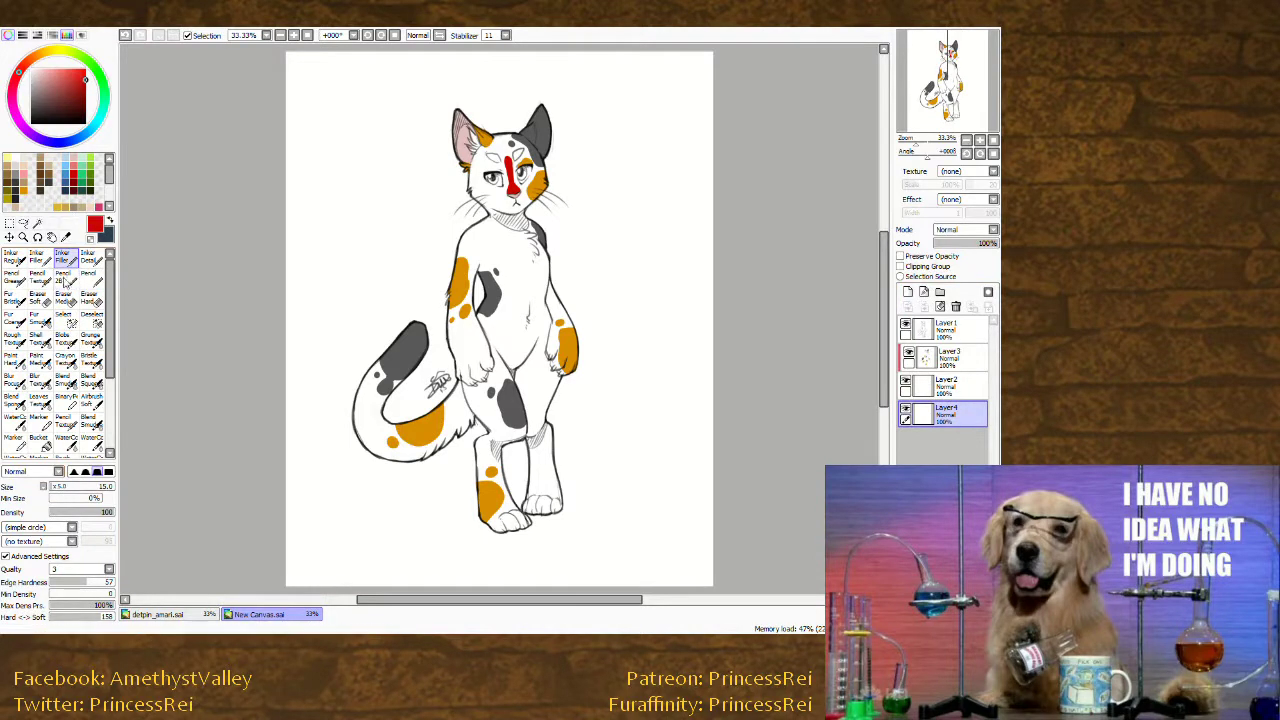
# Paint broad diagonal green strokes behind the cat on Layer4 with the watercolour brush at size 260.
pyautogui.scroll(-3, 30, 410)
pyautogui.click(15, 376)
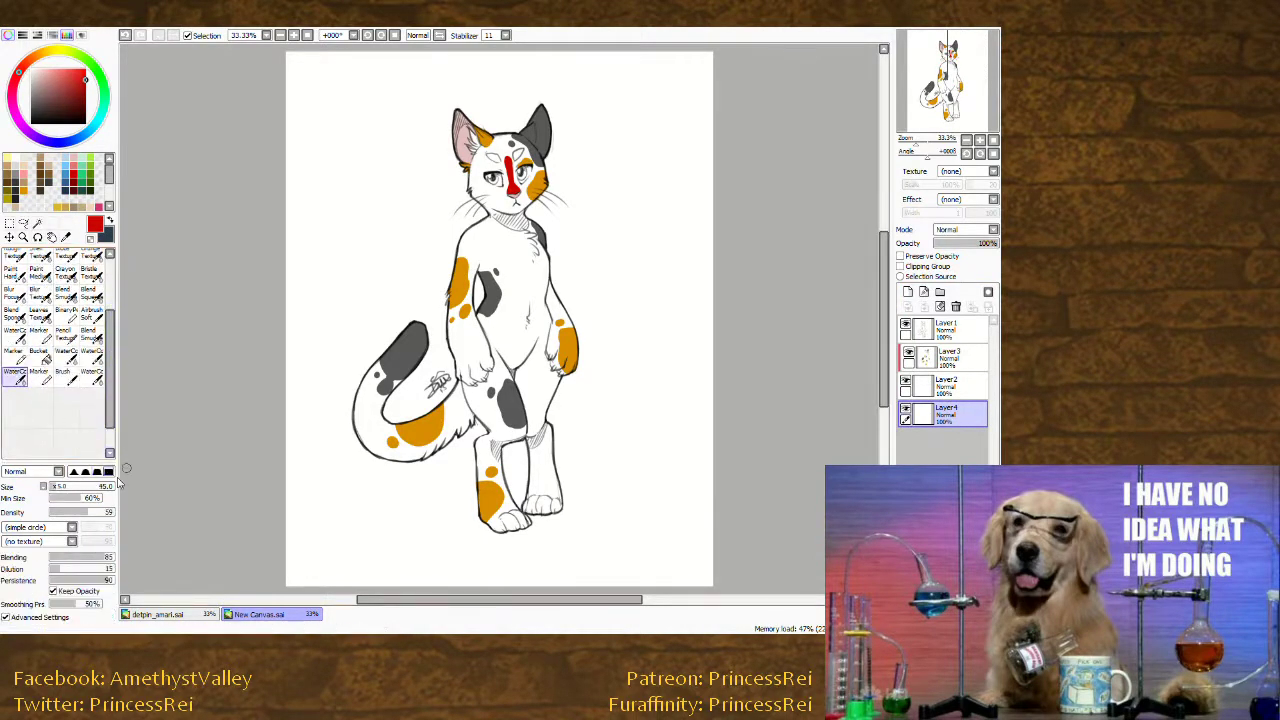
pyautogui.moveTo(236, 480); pyautogui.dragTo(234, 457)
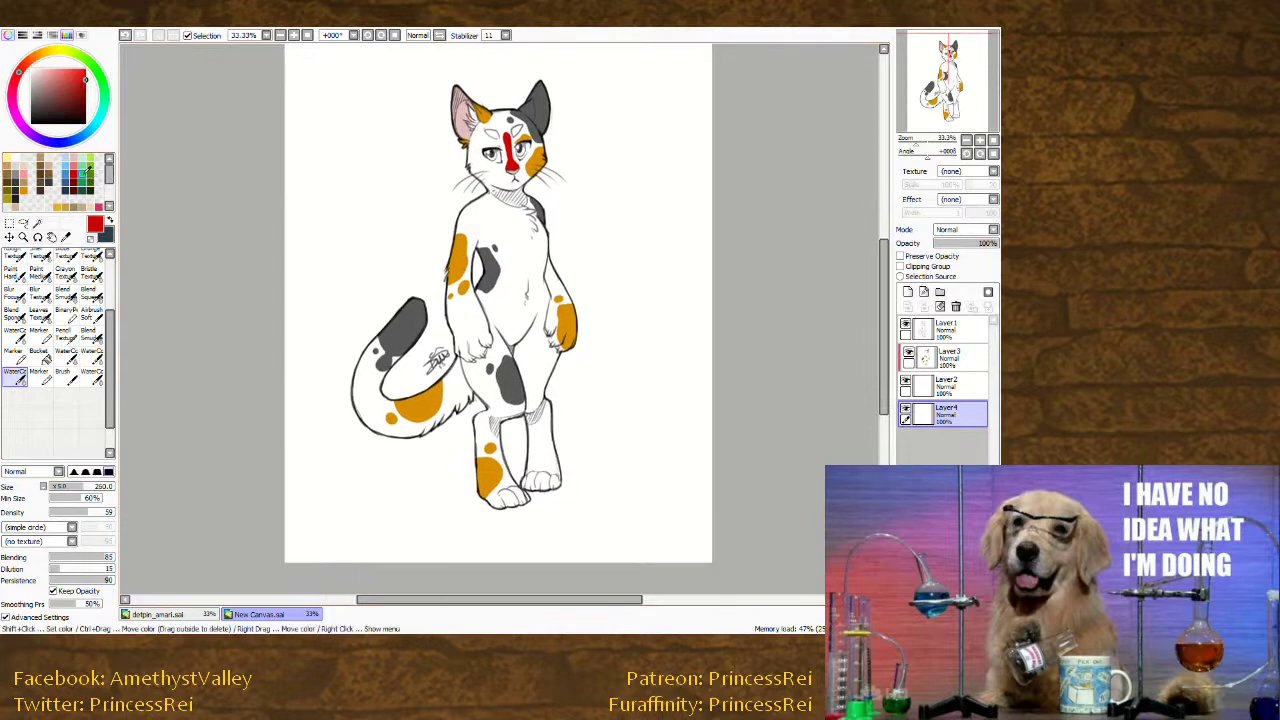
pyautogui.click(82, 173)
pyautogui.moveTo(437, 108)
pyautogui.mouseDown()
pyautogui.moveTo(462, 176)
pyautogui.moveTo(595, 315)
pyautogui.moveTo(407, 250)
pyautogui.mouseUp()
pyautogui.moveTo(407, 250)
pyautogui.mouseDown()
pyautogui.moveTo(577, 362)
pyautogui.moveTo(382, 320)
pyautogui.moveTo(428, 368)
pyautogui.mouseUp()
pyautogui.moveTo(364, 452); pyautogui.dragTo(355, 483)
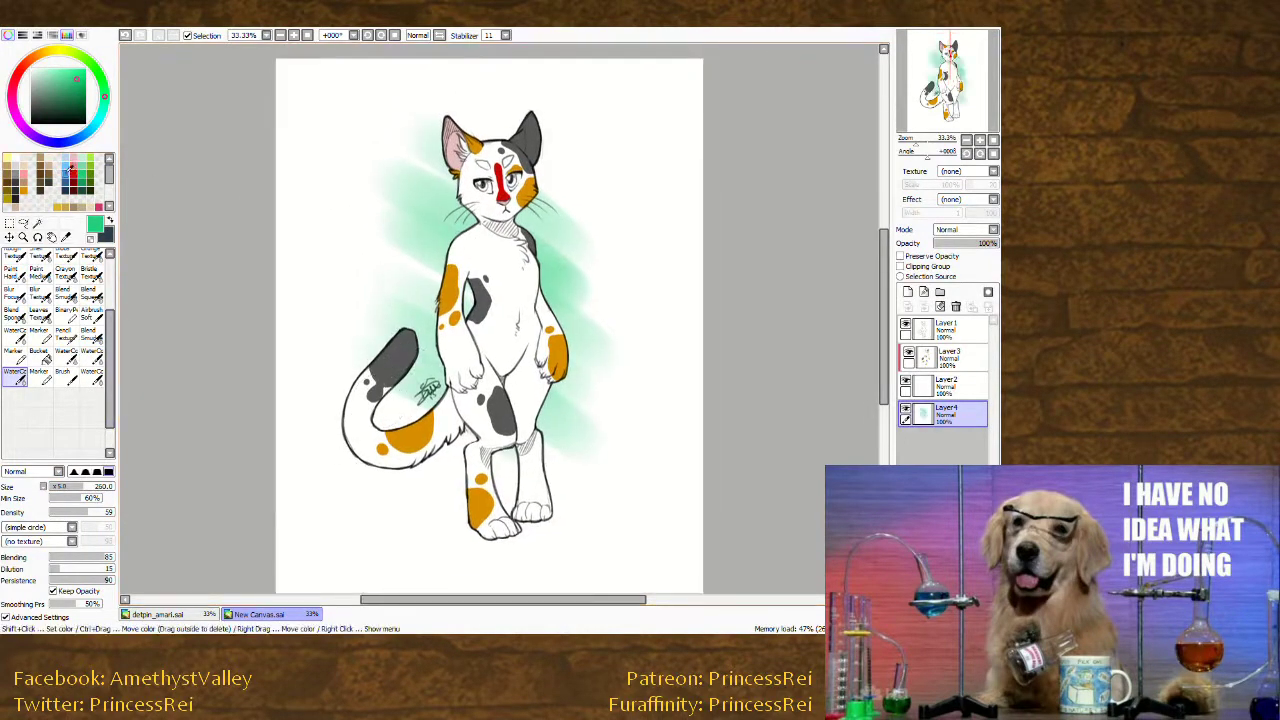
# Paint broad blue watercolour strokes behind the tail and legs on Layer4, carrying them up beside the body.
pyautogui.click(66, 173)
pyautogui.moveTo(470, 479)
pyautogui.mouseDown()
pyautogui.moveTo(567, 516)
pyautogui.moveTo(407, 433)
pyautogui.moveTo(567, 488)
pyautogui.moveTo(447, 363)
pyautogui.moveTo(577, 388)
pyautogui.moveTo(407, 318)
pyautogui.mouseUp()
pyautogui.hotkey('ctrl', 'z')
pyautogui.moveTo(430, 470)
pyautogui.mouseDown()
pyautogui.moveTo(493, 482)
pyautogui.moveTo(393, 369)
pyautogui.moveTo(478, 404)
pyautogui.moveTo(578, 389)
pyautogui.moveTo(586, 349)
pyautogui.mouseUp()
pyautogui.moveTo(464, 474)
pyautogui.mouseDown()
pyautogui.moveTo(518, 494)
pyautogui.moveTo(560, 474)
pyautogui.moveTo(576, 420)
pyautogui.moveTo(478, 301)
pyautogui.mouseUp()
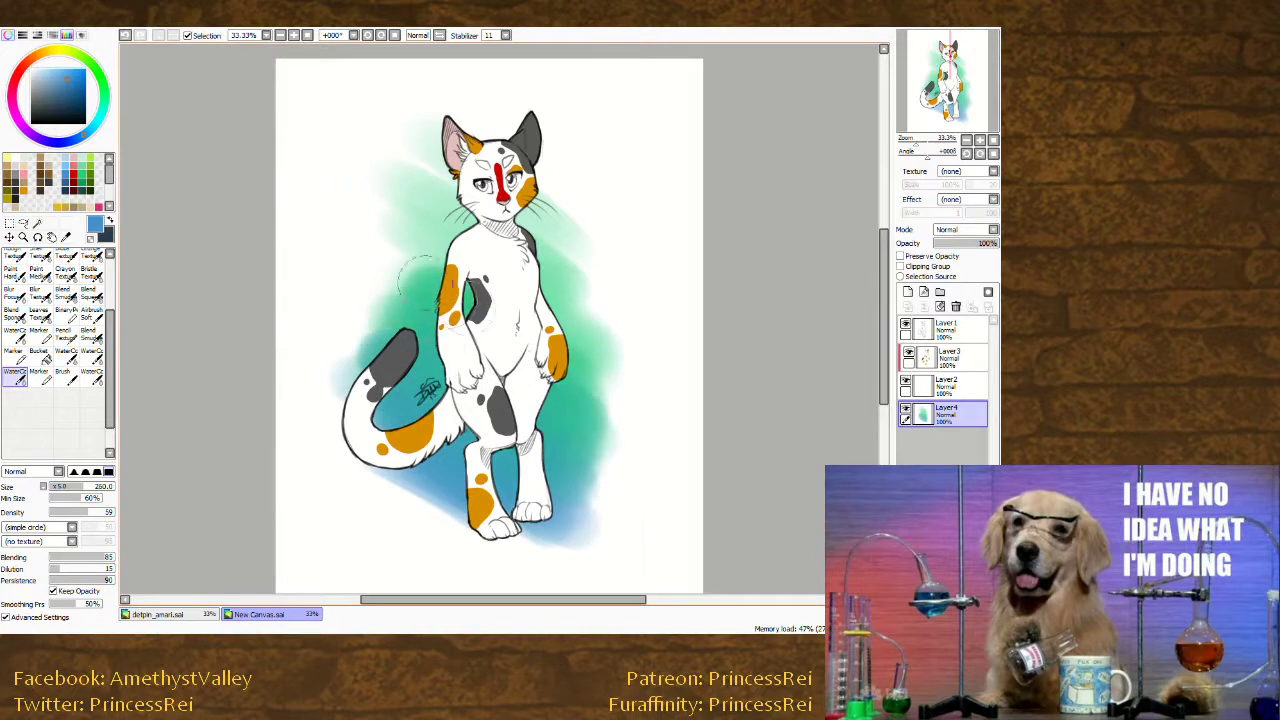
# Add more green around the head and torso on Layer4, and blend the background into a soft oval with the size 500 blend brush.
pyautogui.click(82, 175)
pyautogui.moveTo(437, 155)
pyautogui.mouseDown()
pyautogui.moveTo(540, 225)
pyautogui.moveTo(460, 185)
pyautogui.moveTo(565, 265)
pyautogui.moveTo(515, 325)
pyautogui.moveTo(610, 375)
pyautogui.mouseUp()
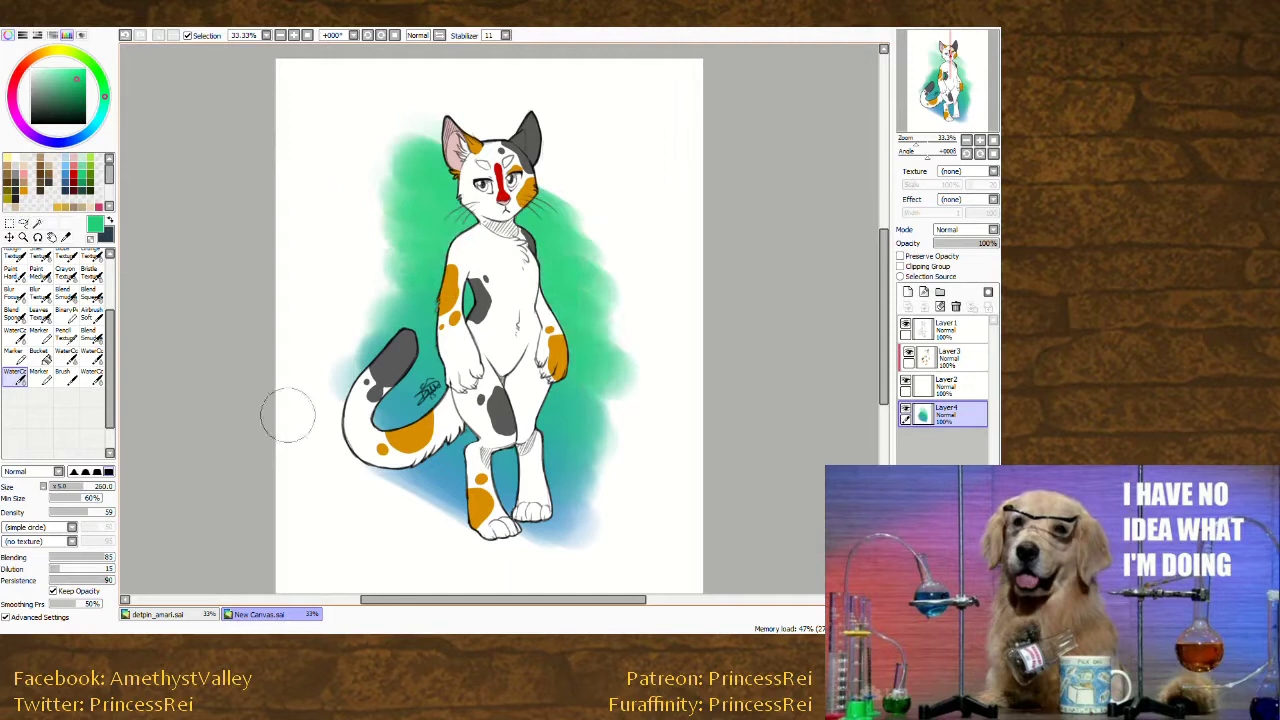
pyautogui.click(91, 297)
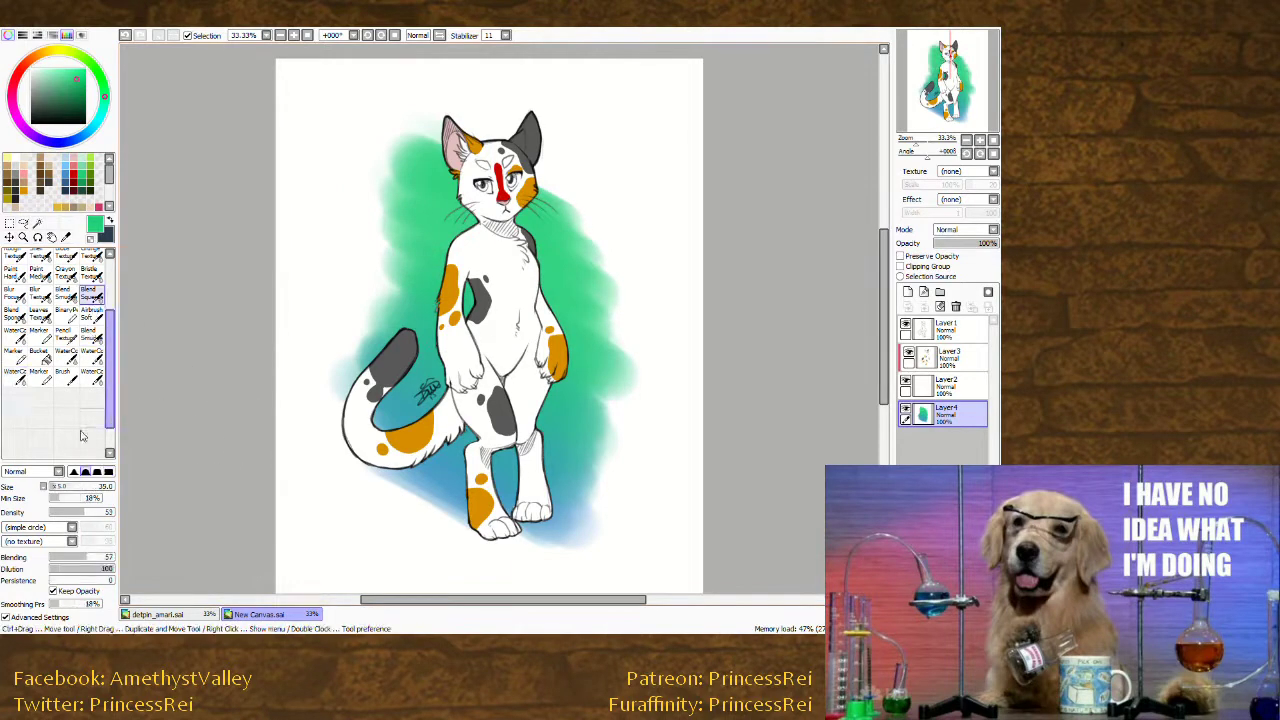
pyautogui.moveTo(385, 468)
pyautogui.mouseDown()
pyautogui.moveTo(433, 490)
pyautogui.moveTo(493, 508)
pyautogui.moveTo(546, 485)
pyautogui.moveTo(593, 452)
pyautogui.moveTo(606, 350)
pyautogui.moveTo(539, 158)
pyautogui.moveTo(483, 168)
pyautogui.moveTo(441, 157)
pyautogui.moveTo(394, 198)
pyautogui.moveTo(383, 362)
pyautogui.moveTo(396, 458)
pyautogui.moveTo(466, 445)
pyautogui.moveTo(443, 458)
pyautogui.moveTo(507, 498)
pyautogui.moveTo(594, 468)
pyautogui.moveTo(619, 380)
pyautogui.moveTo(615, 270)
pyautogui.moveTo(404, 236)
pyautogui.moveTo(373, 280)
pyautogui.moveTo(411, 482)
pyautogui.moveTo(421, 462)
pyautogui.moveTo(546, 497)
pyautogui.moveTo(593, 457)
pyautogui.moveTo(611, 235)
pyautogui.moveTo(534, 160)
pyautogui.moveTo(444, 122)
pyautogui.moveTo(397, 155)
pyautogui.moveTo(346, 325)
pyautogui.moveTo(386, 465)
pyautogui.moveTo(592, 450)
pyautogui.mouseUp()
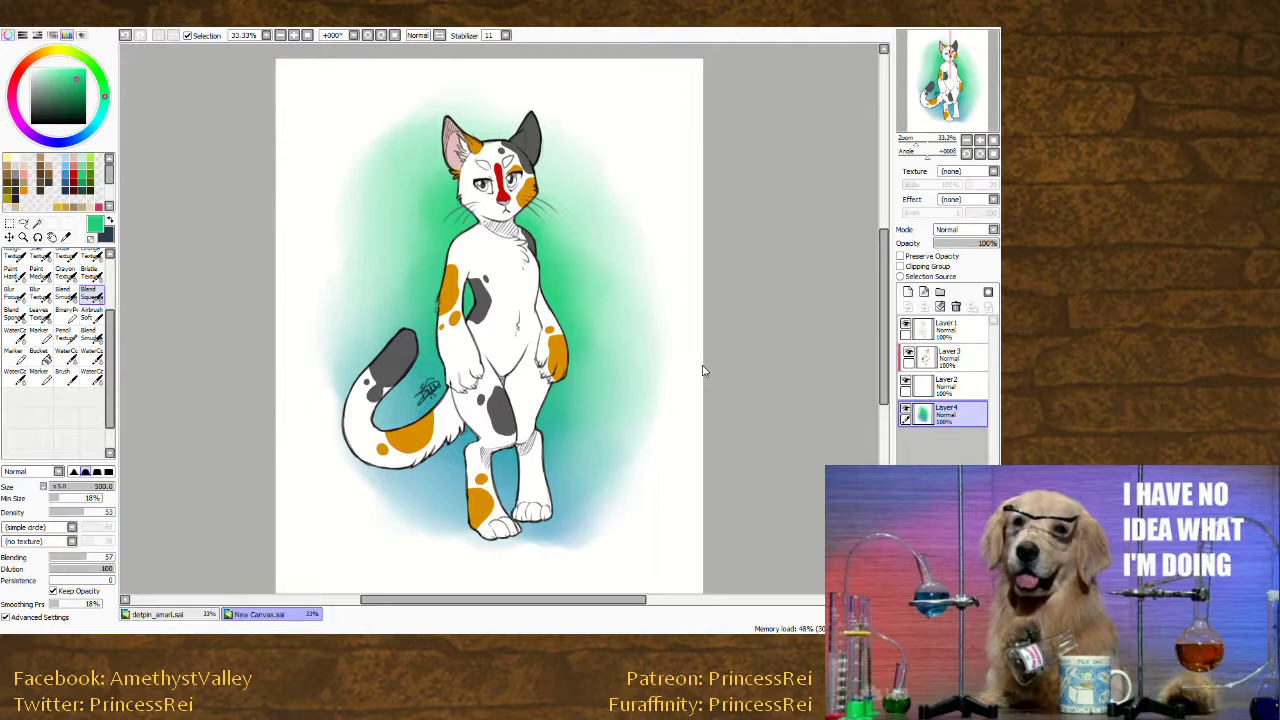
# Open the overlapping-wave pattern image and turn its black lines white with a Hue/Saturation adjustment.
pyautogui.doubleClick(609, 361)
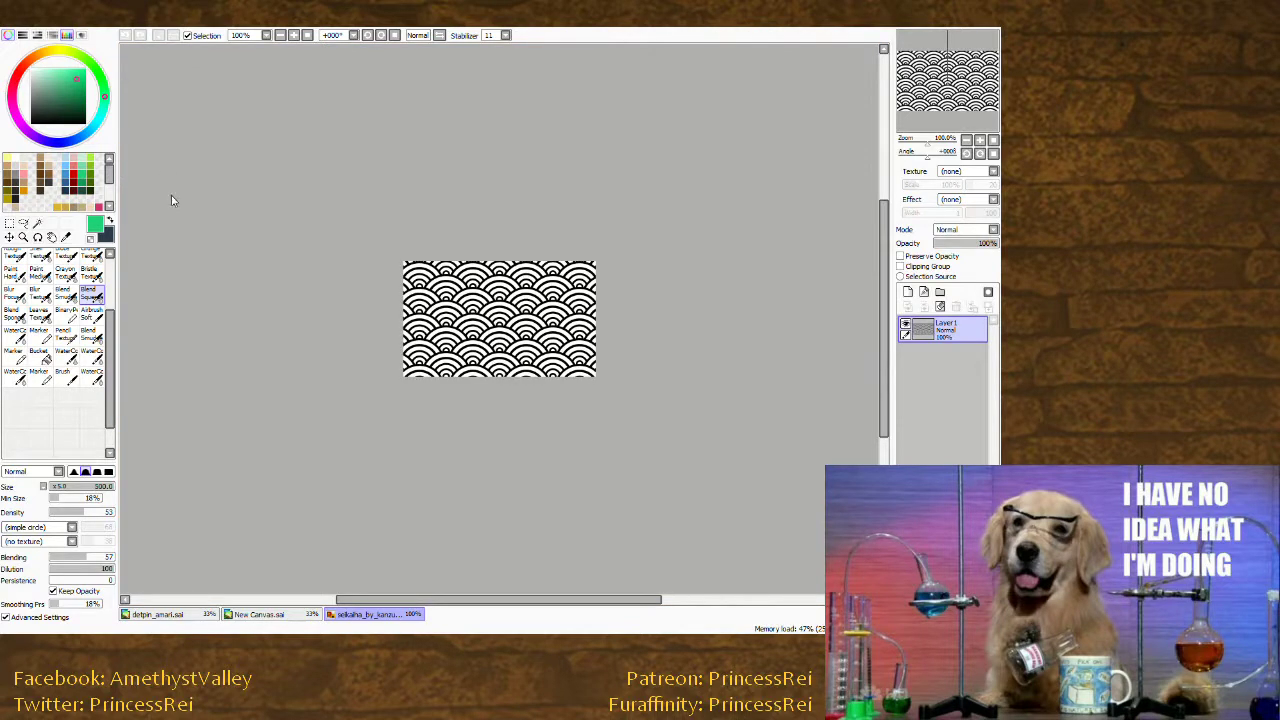
pyautogui.hotkey('ctrl', 'u')
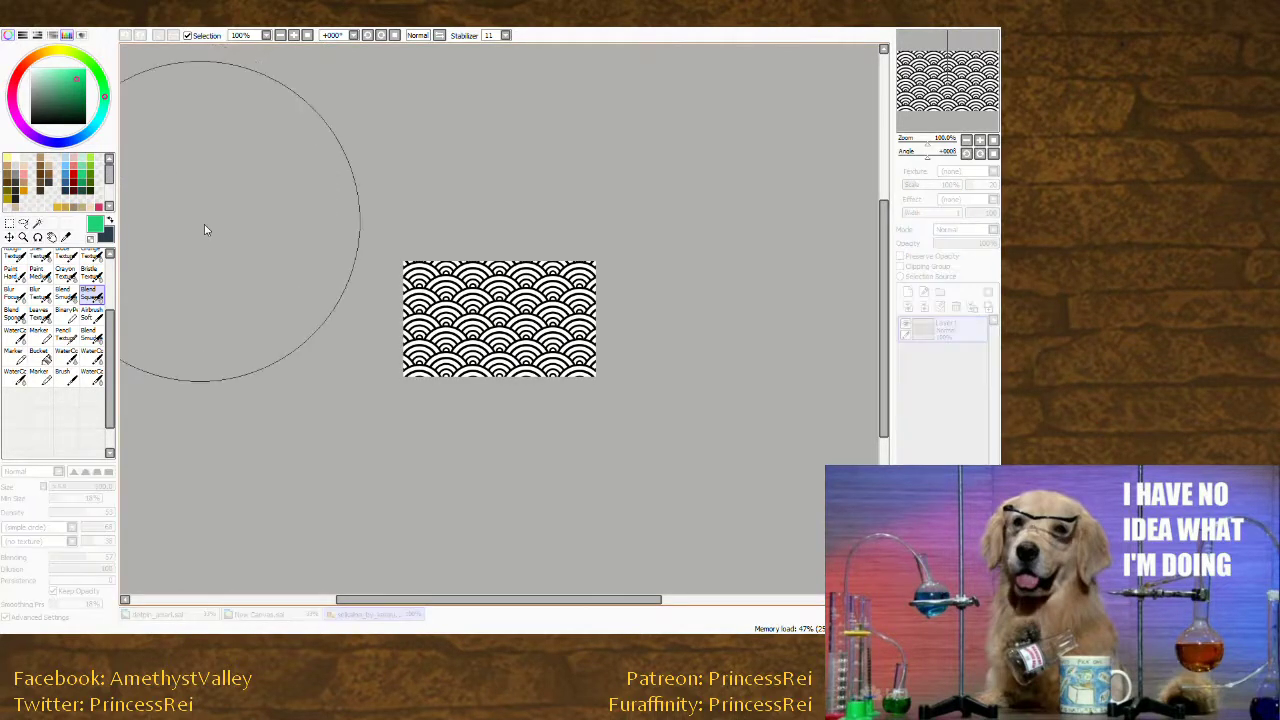
pyautogui.moveTo(241, 178); pyautogui.dragTo(351, 149)
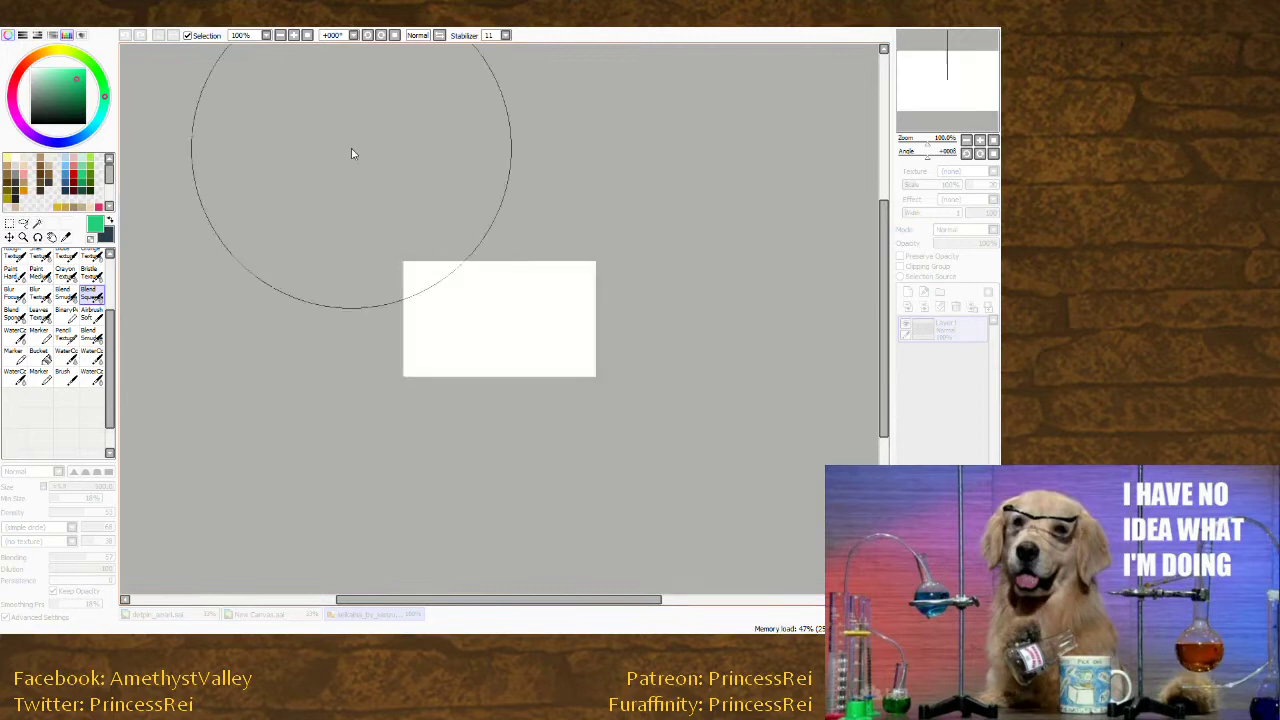
pyautogui.click(230, 183)
# Copy the whole white wave pattern into a new layer above Layer4 in the cat drawing and place it beside the head.
pyautogui.hotkey('ctrl', 'a')
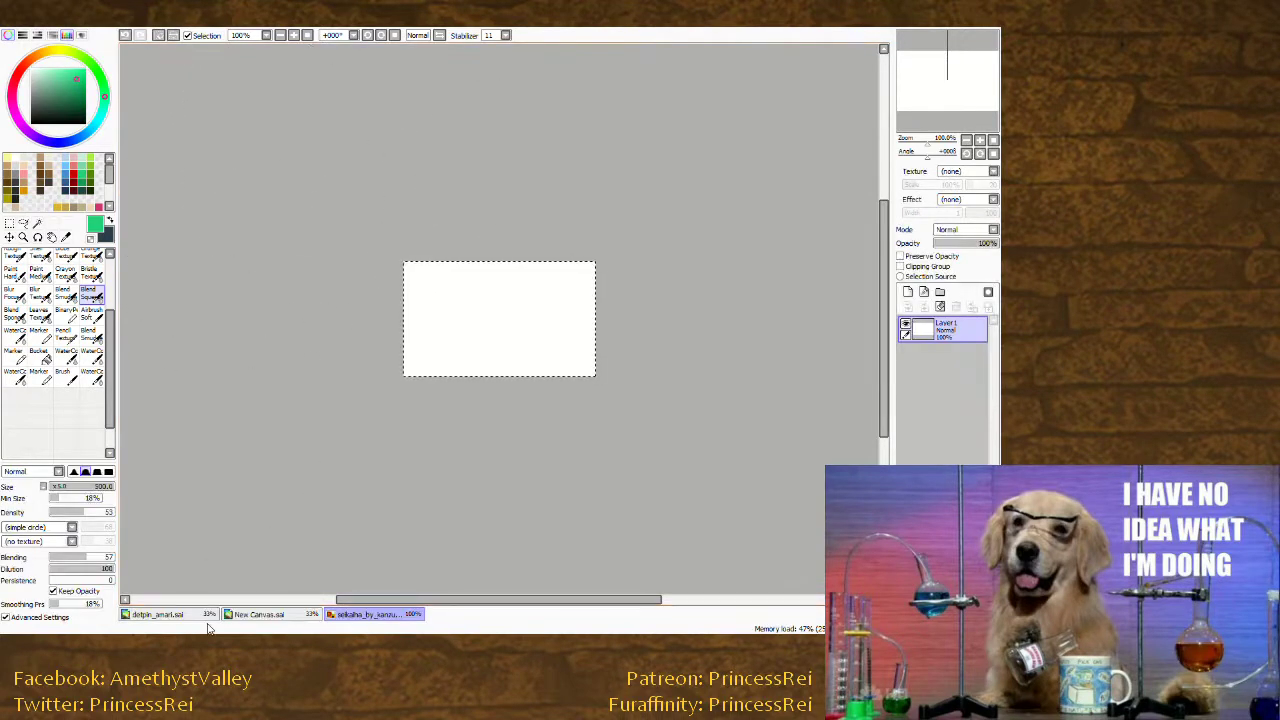
pyautogui.click(245, 614)
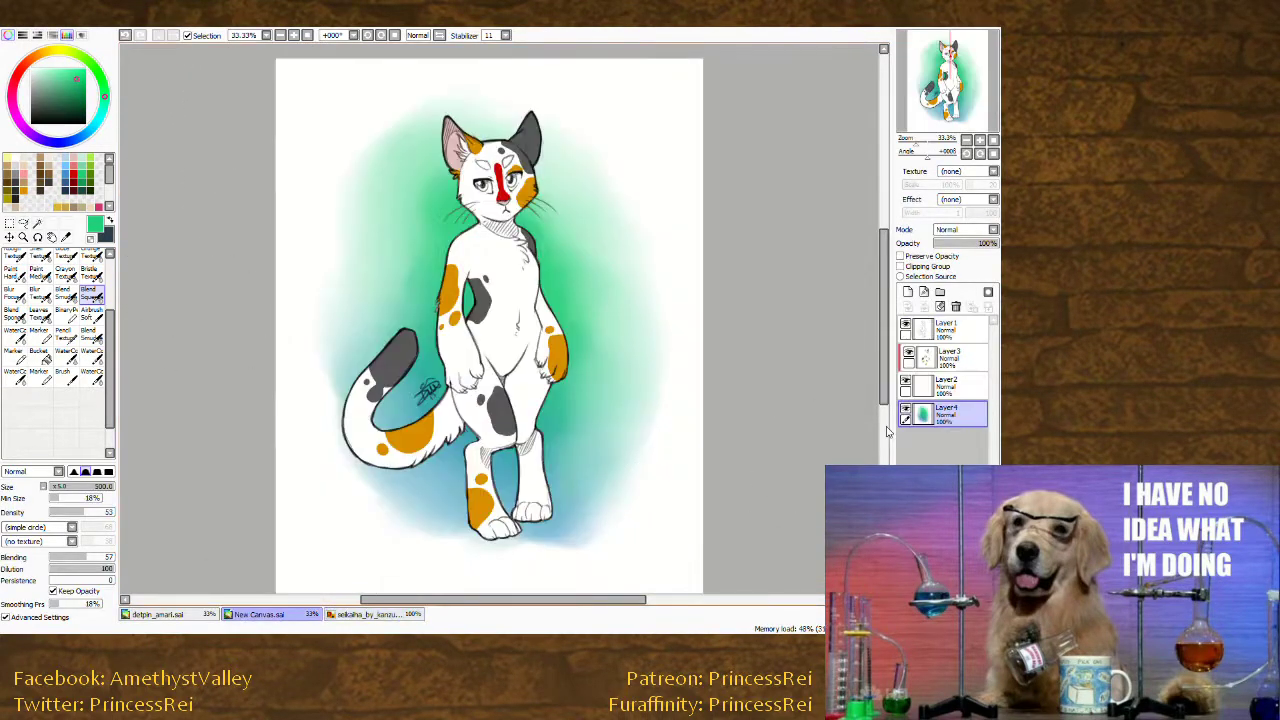
pyautogui.hotkey('ctrl', 'shift', 'n')
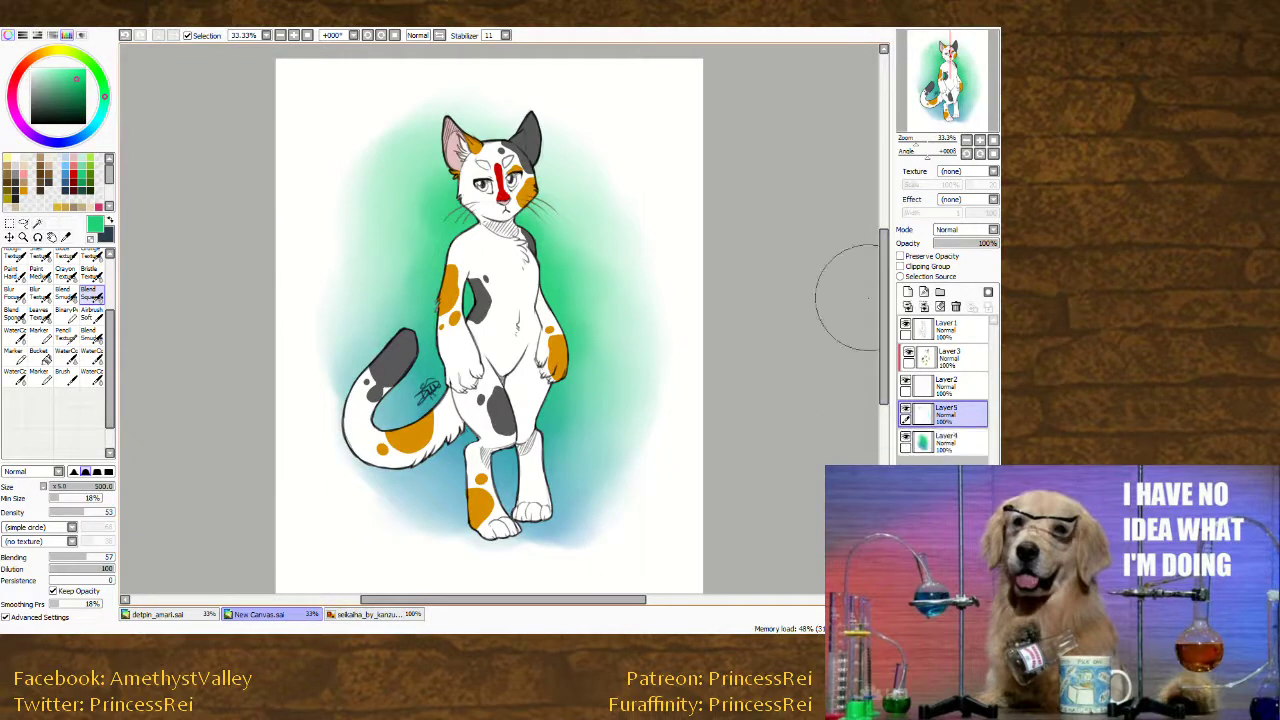
pyautogui.click(9, 237)
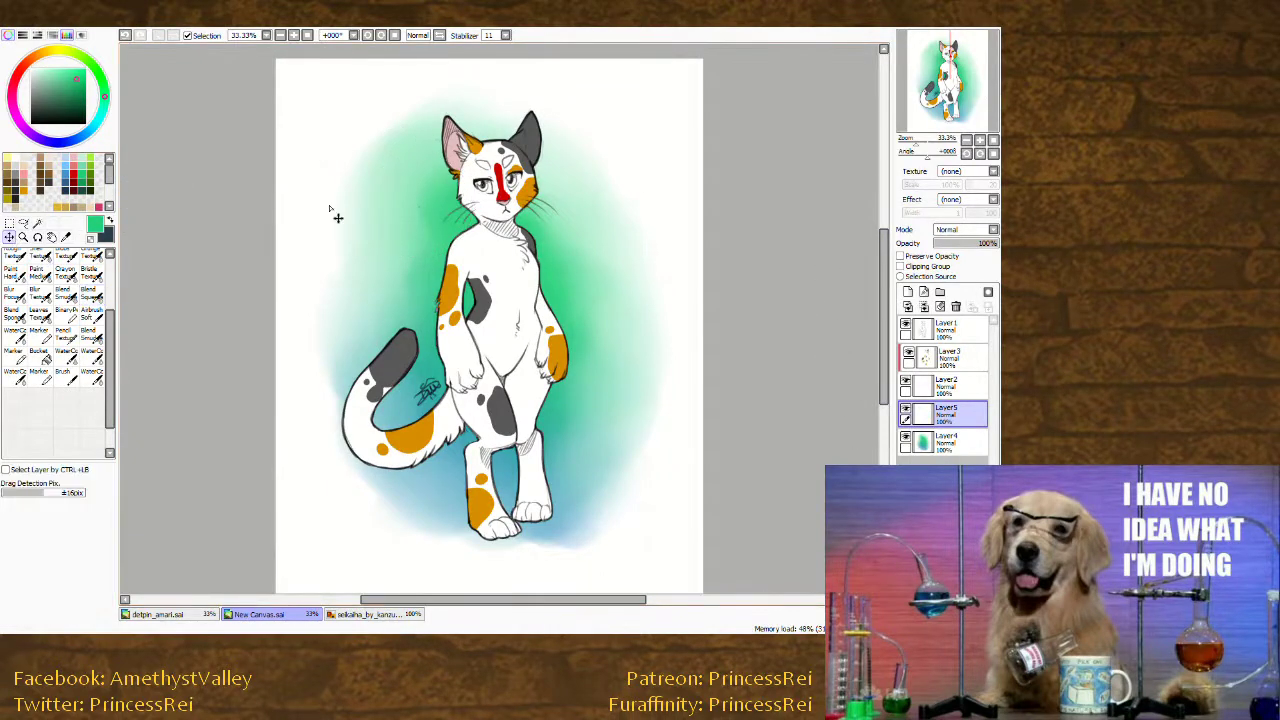
pyautogui.moveTo(427, 296); pyautogui.dragTo(474, 329)
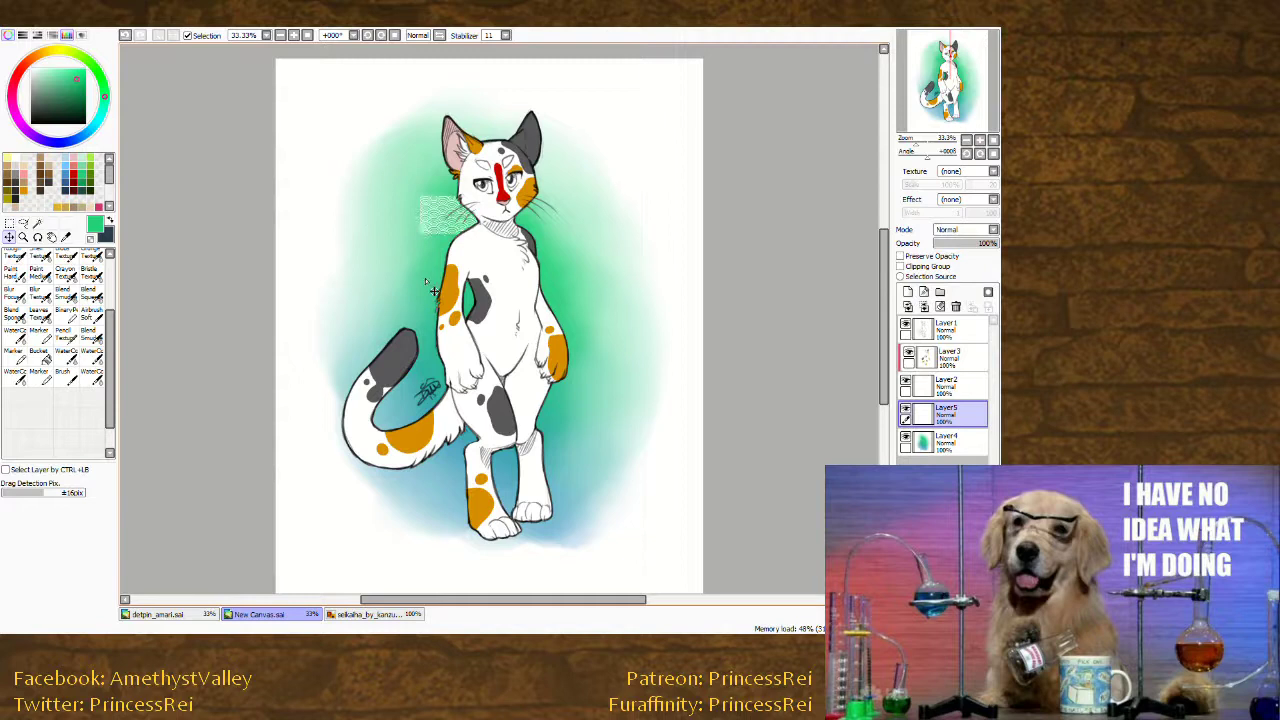
# Enlarge the wave pattern to almost the canvas width and position it over the upper half of the background.
pyautogui.hotkey('ctrl', 't')
pyautogui.moveTo(420, 235); pyautogui.dragTo(231, 349)
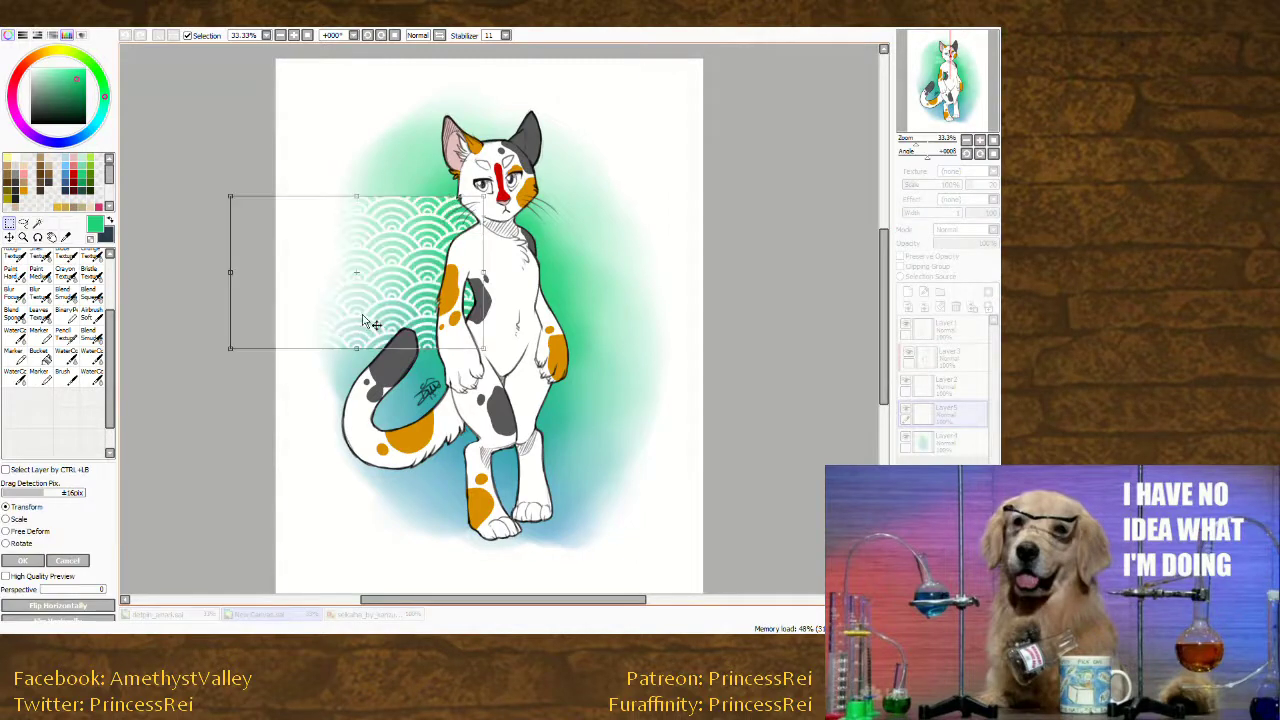
pyautogui.moveTo(483, 347); pyautogui.dragTo(620, 428)
pyautogui.moveTo(522, 366); pyautogui.dragTo(577, 257)
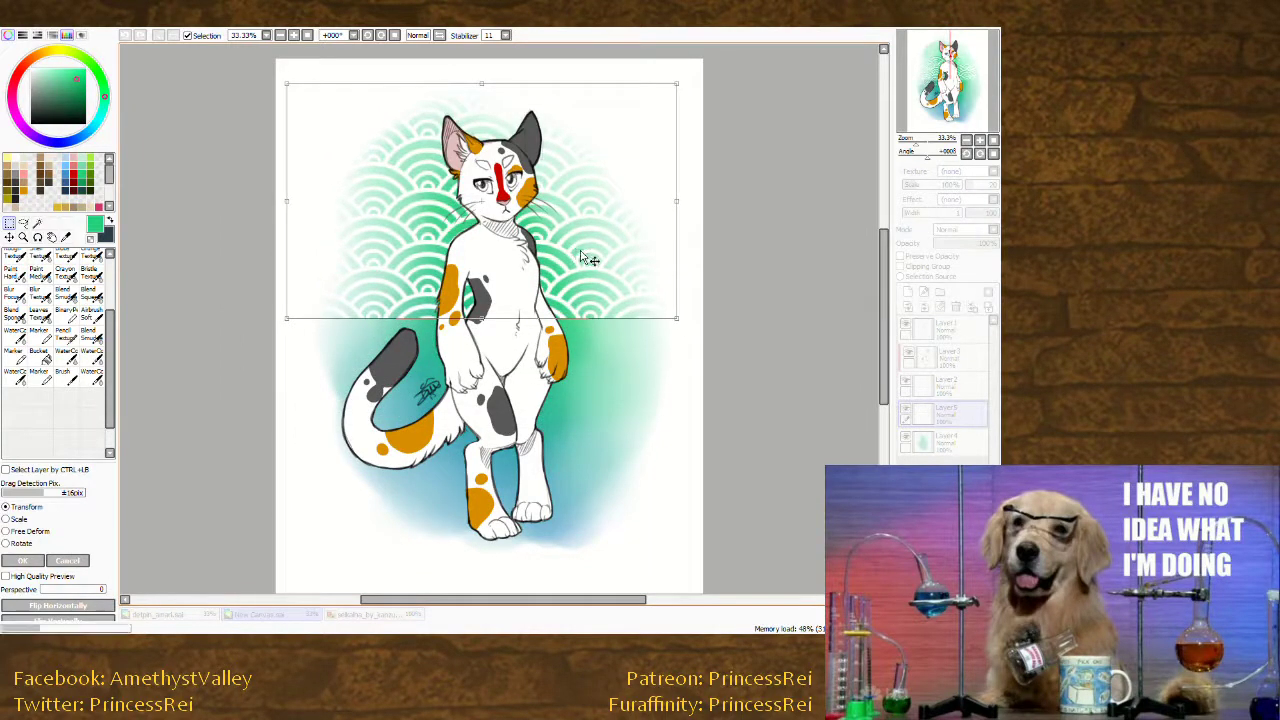
pyautogui.press('Return')
# Duplicate the wave pattern, align the copy over the lower half of the background, and merge it into Layer5.
pyautogui.hotkey('ctrl', 'a')
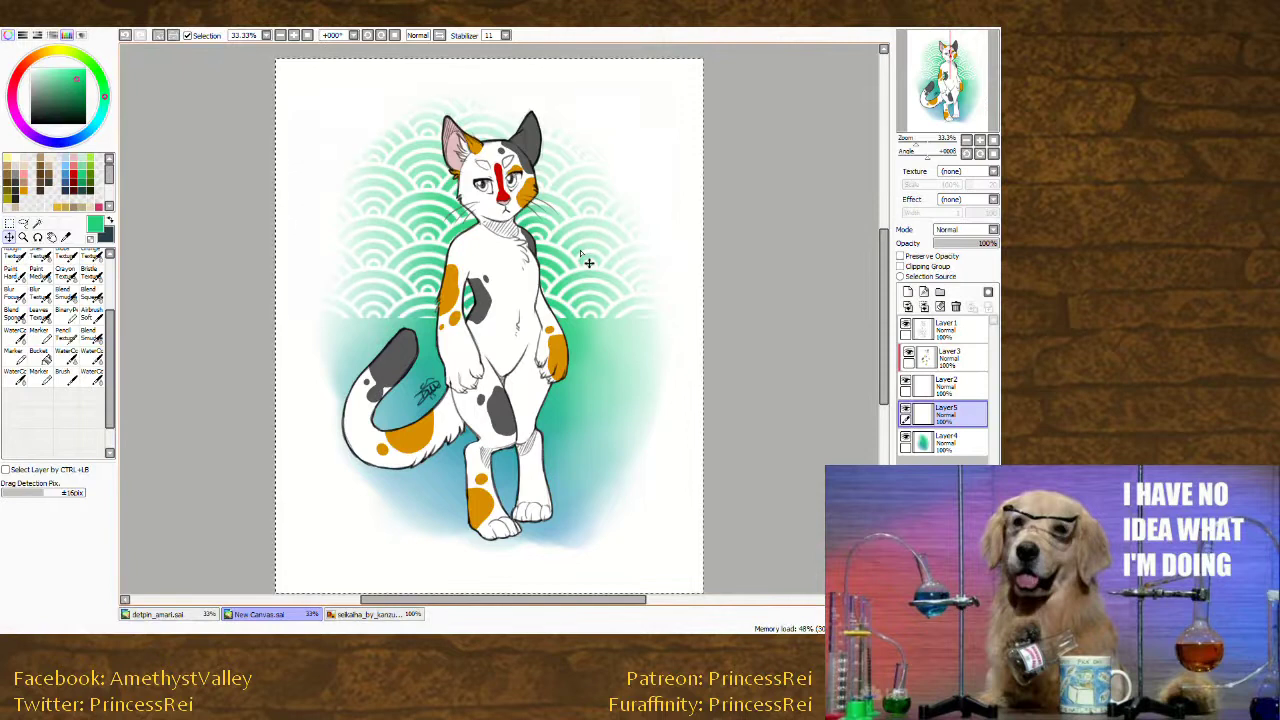
pyautogui.hotkey('ctrl', 'c')
pyautogui.hotkey('ctrl', 'v')
pyautogui.moveTo(560, 210); pyautogui.dragTo(571, 413)
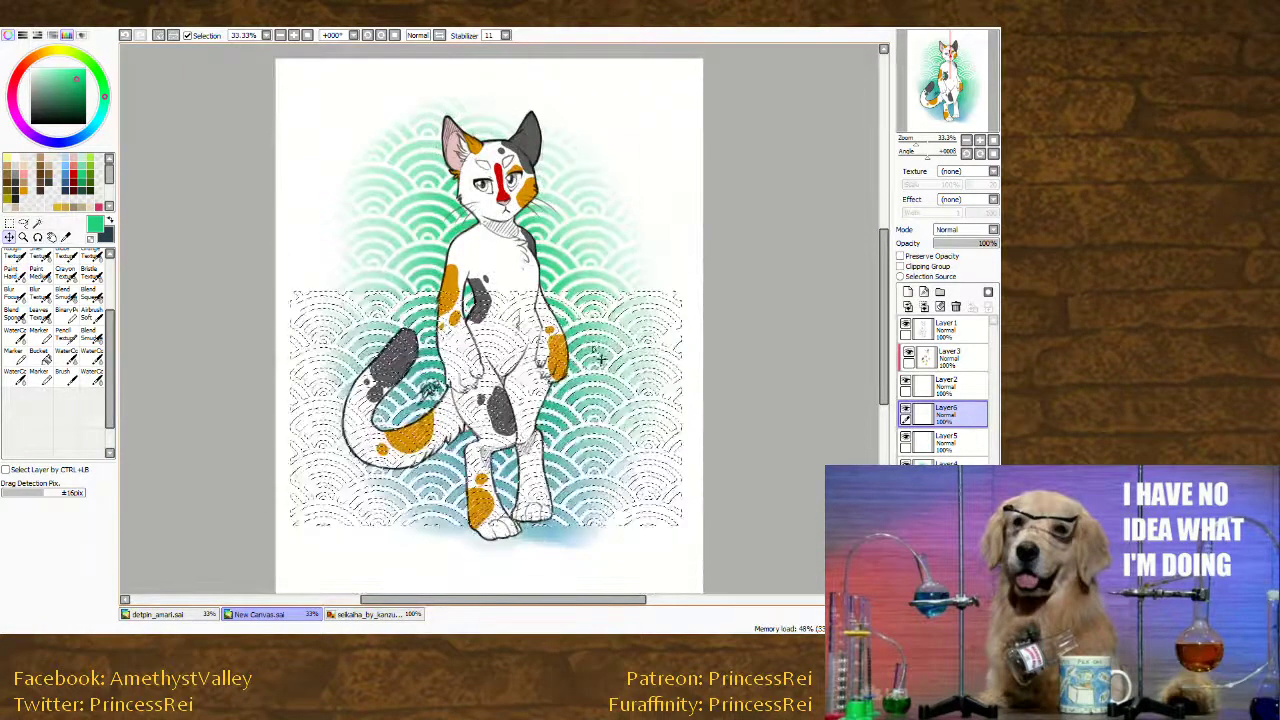
pyautogui.hotkey('ctrl', 'd')
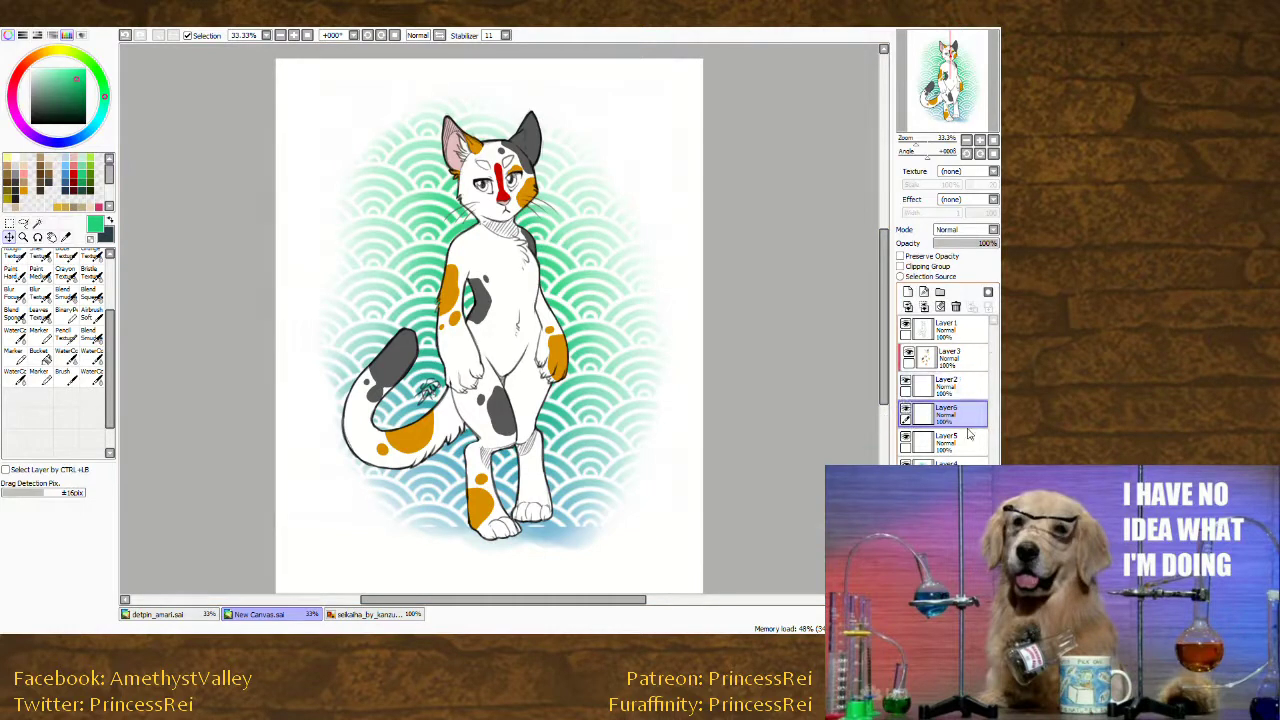
pyautogui.hotkey('ctrl', 'e')
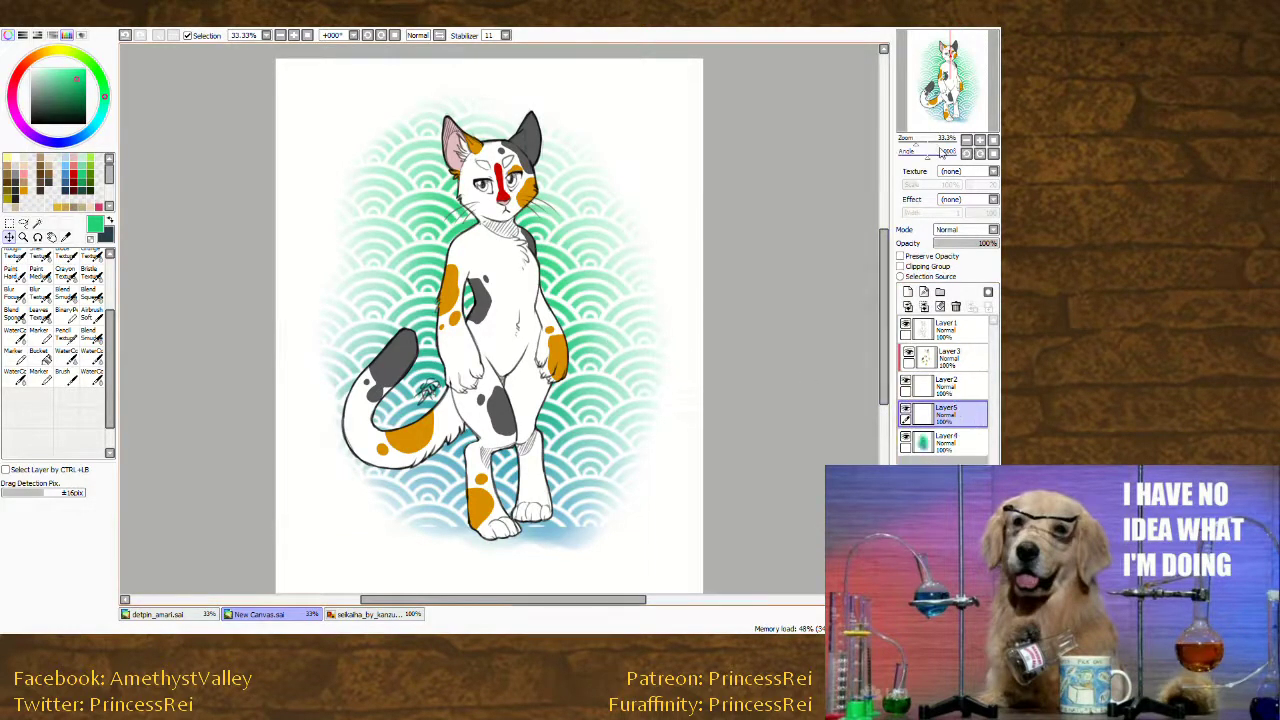
# Enlarge the merged wave pattern to cover the whole painted background and set Layer5's opacity to 50%.
pyautogui.moveTo(940, 152); pyautogui.dragTo(912, 153)
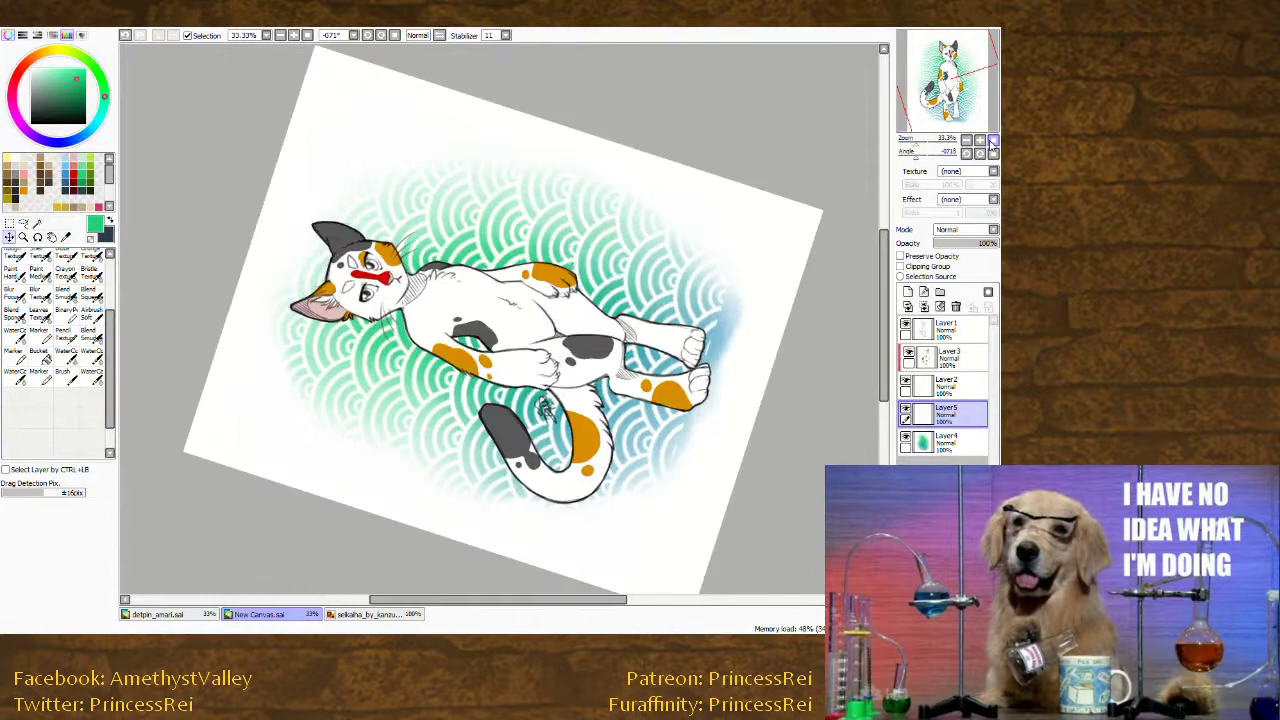
pyautogui.click(993, 143)
pyautogui.click(912, 146)
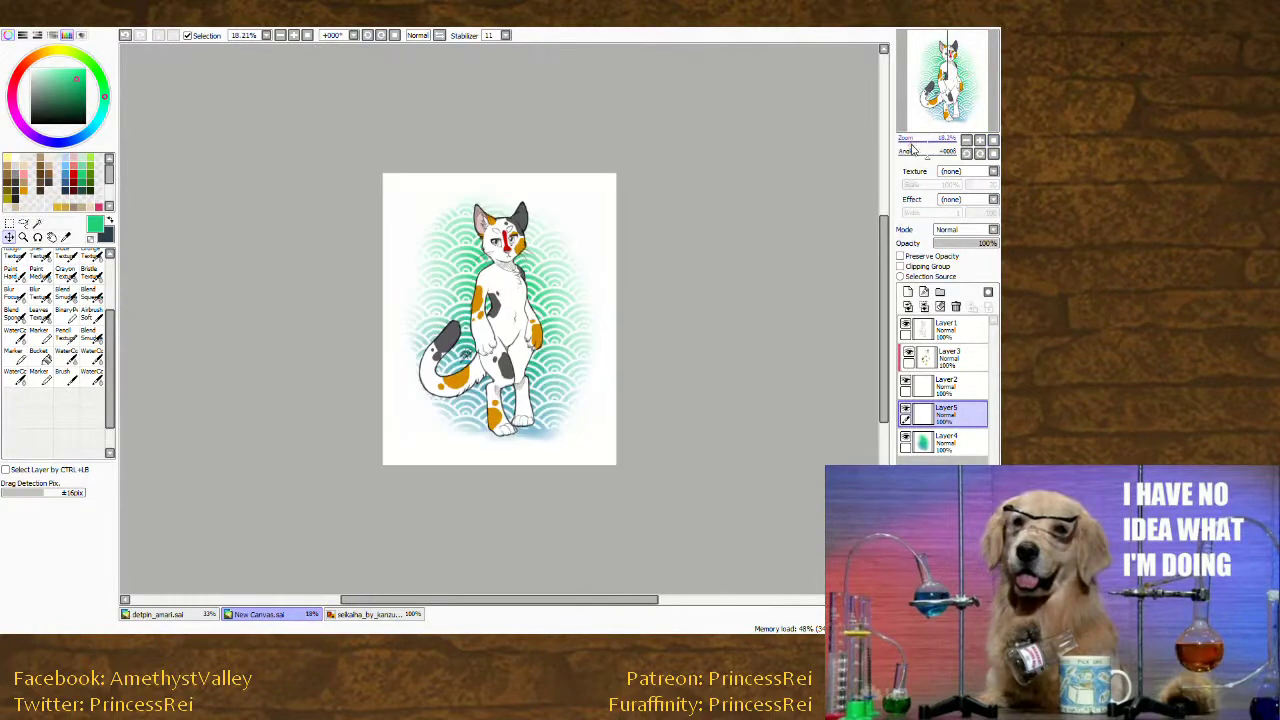
pyautogui.hotkey('ctrl', 't')
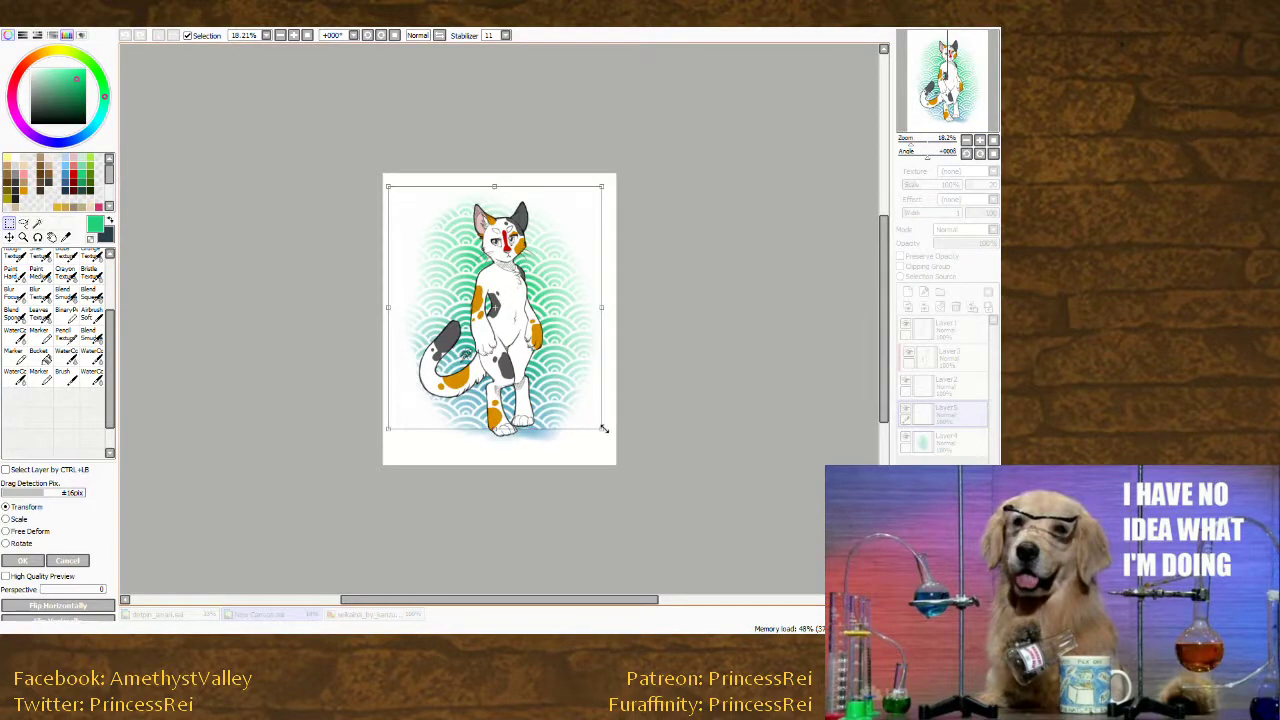
pyautogui.moveTo(603, 428); pyautogui.dragTo(630, 449)
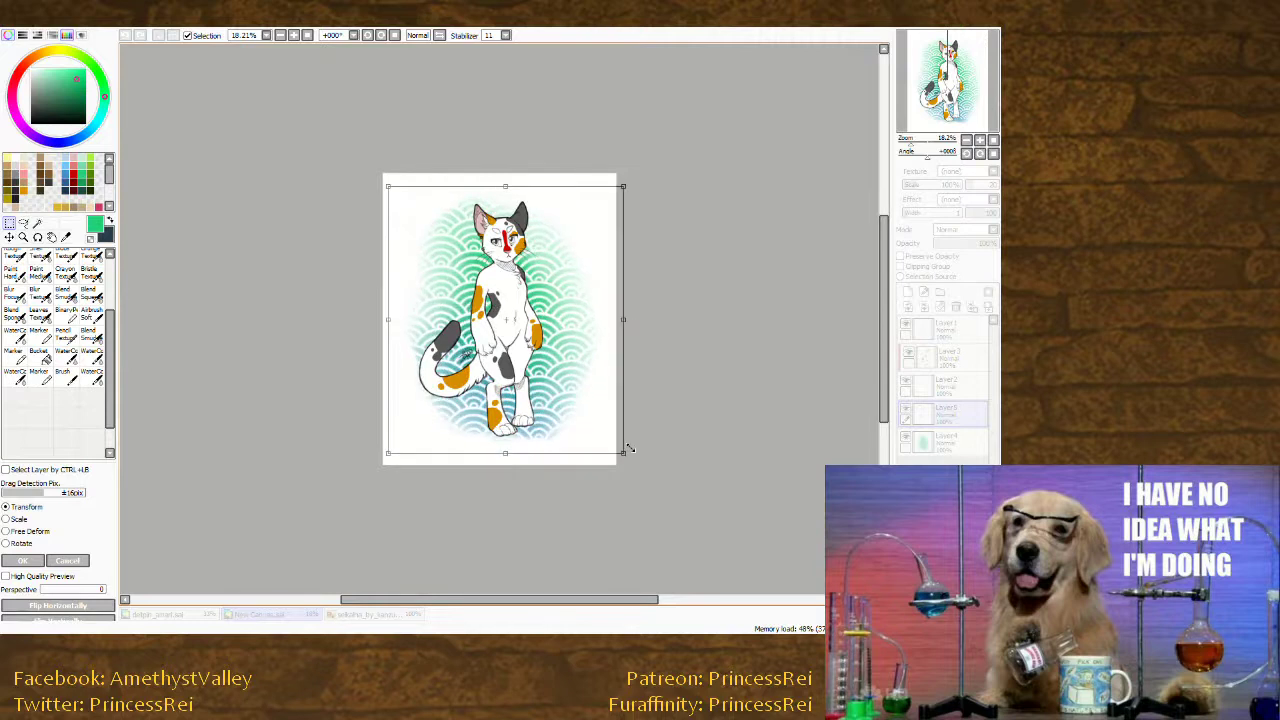
pyautogui.press('Return')
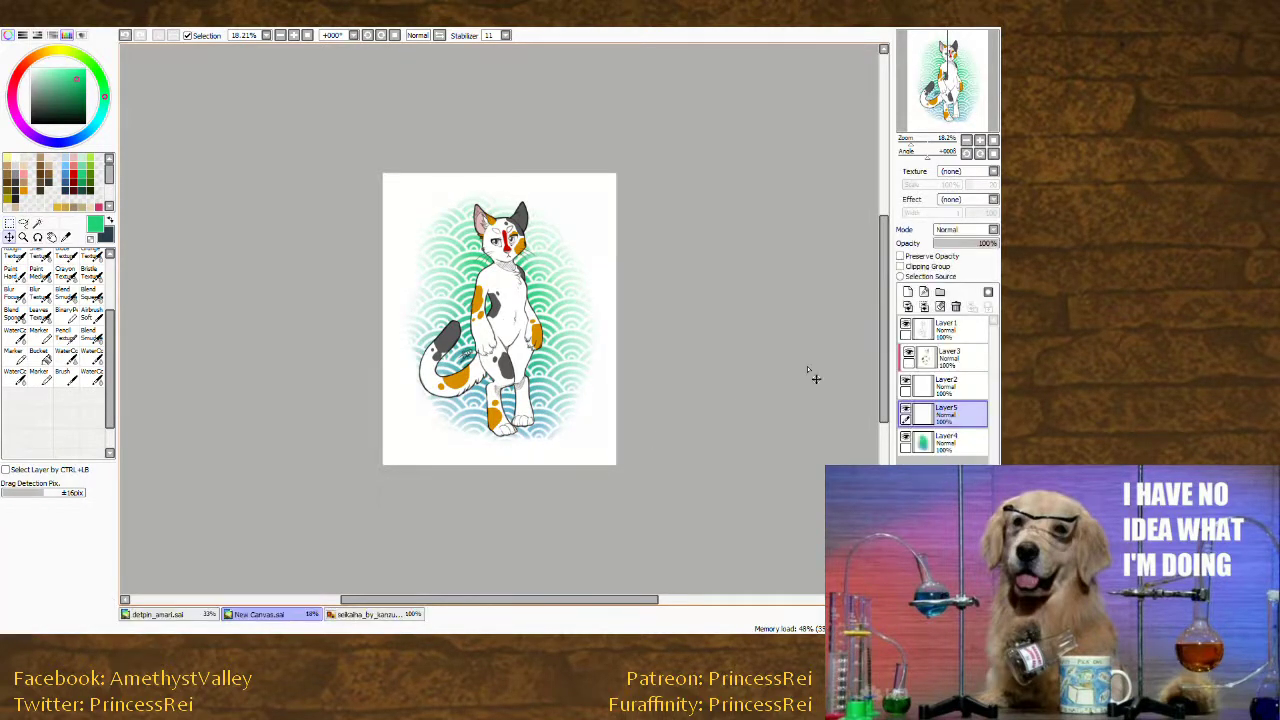
pyautogui.click(967, 244)
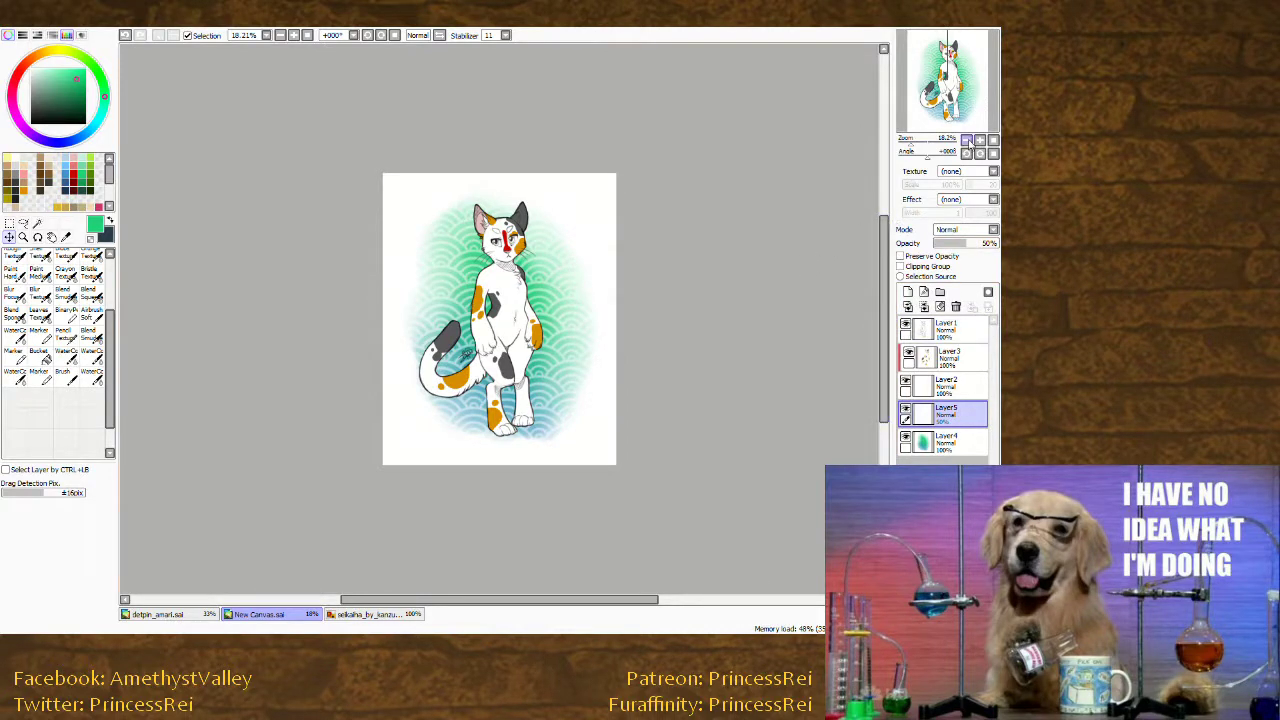
pyautogui.moveTo(921, 143); pyautogui.dragTo(914, 143)
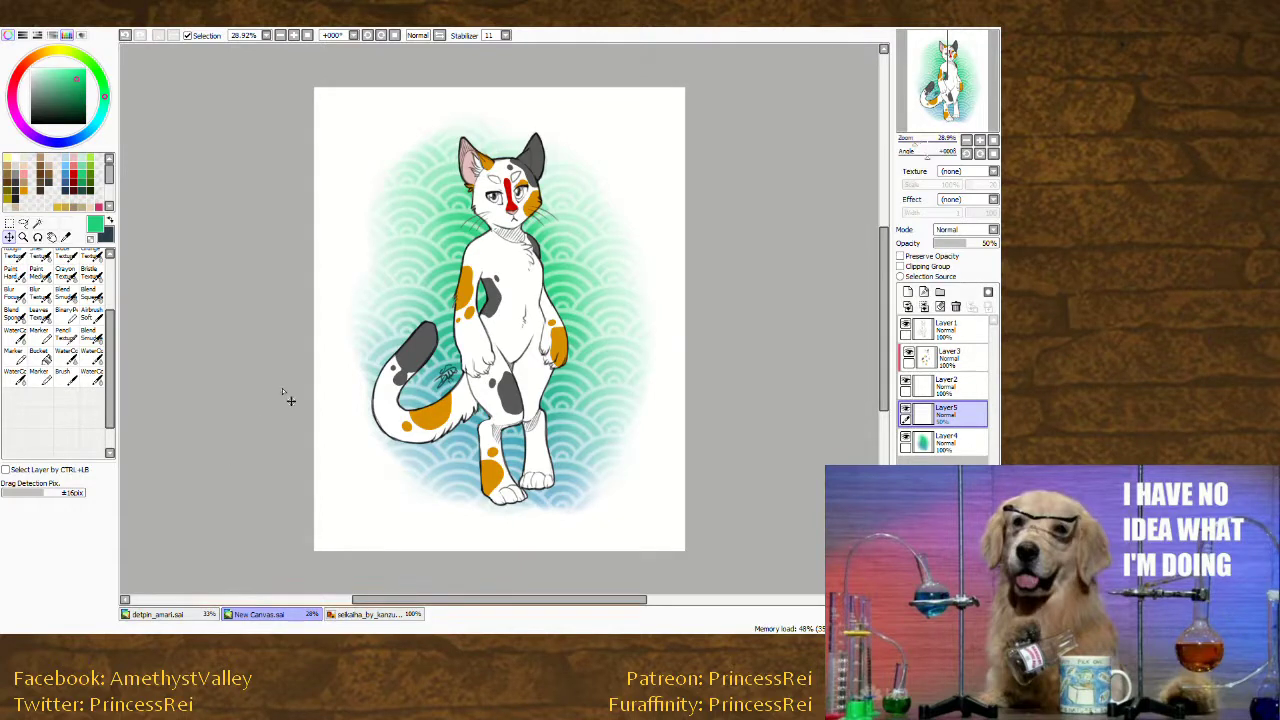
# Colour the right-hand iris green and the left-hand iris blue on Layer3 with the Inker Filler brush at size 15.
pyautogui.moveTo(916, 143); pyautogui.dragTo(921, 143)
pyautogui.moveTo(566, 405); pyautogui.dragTo(614, 522)
pyautogui.click(962, 358)
pyautogui.moveTo(602, 302); pyautogui.dragTo(528, 442)
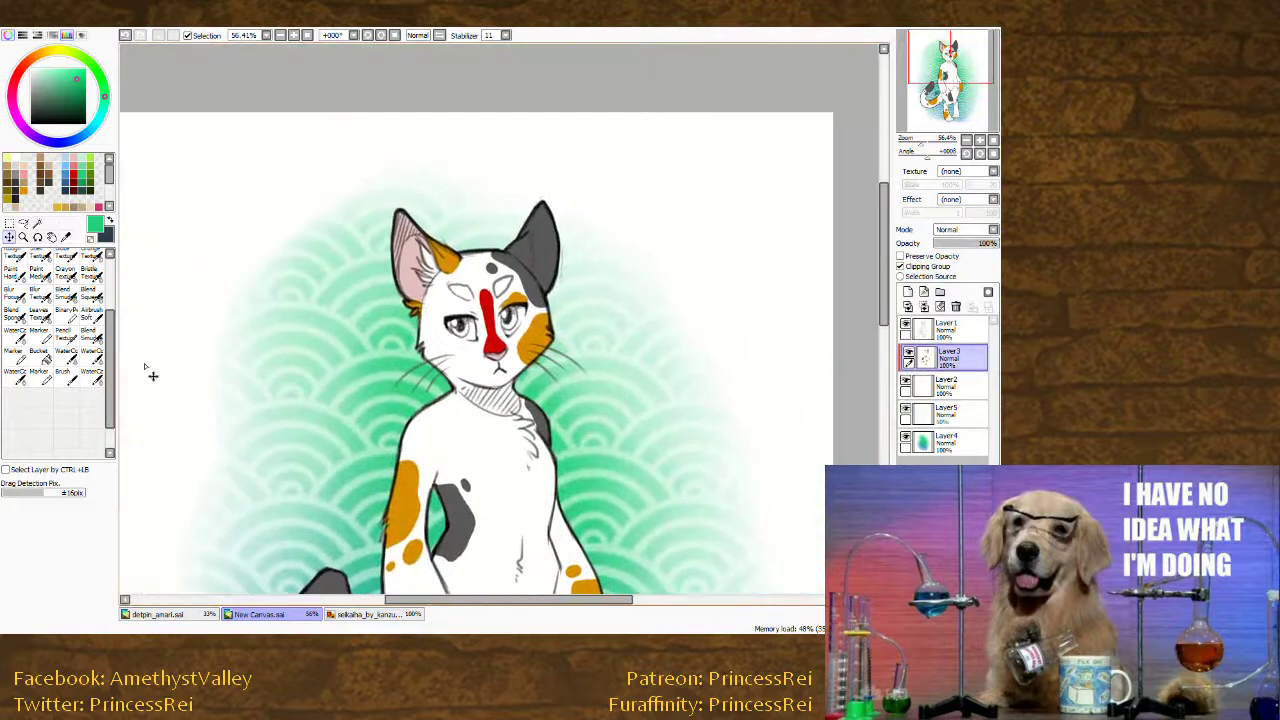
pyautogui.moveTo(109, 317); pyautogui.dragTo(106, 287)
pyautogui.scroll(2, 107, 287)
pyautogui.click(64, 257)
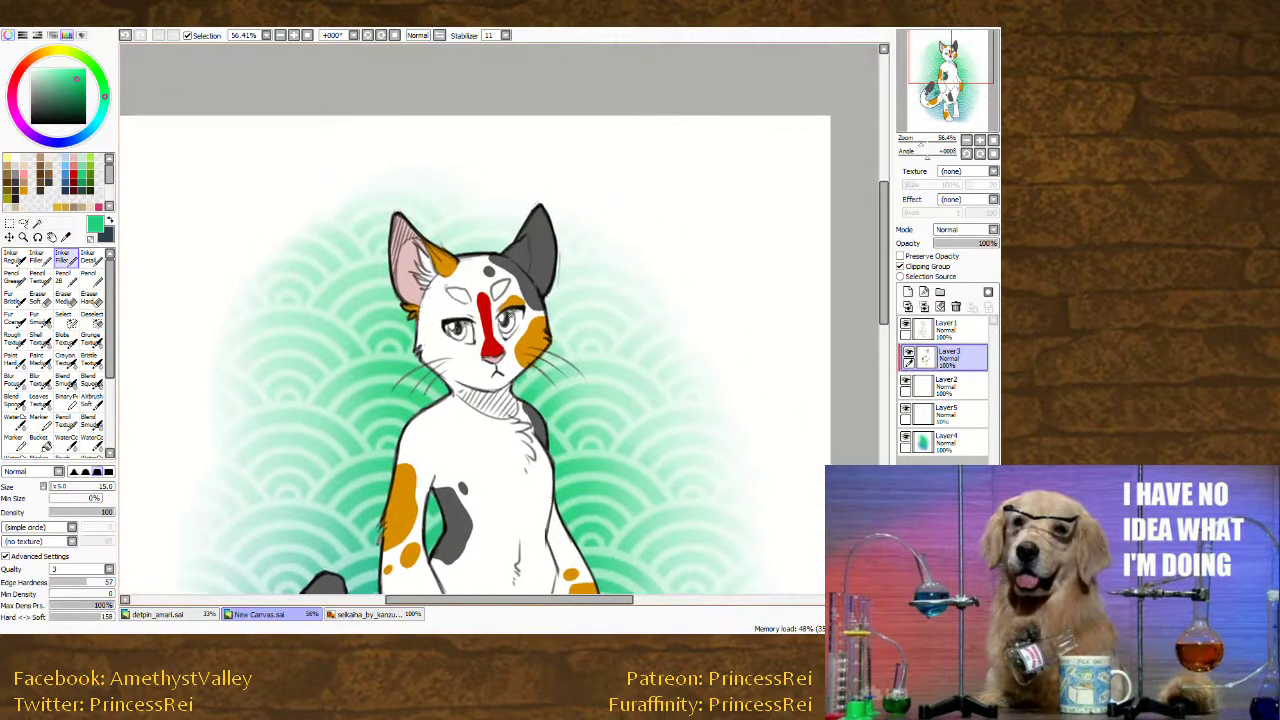
pyautogui.click(511, 317)
pyautogui.click(507, 328)
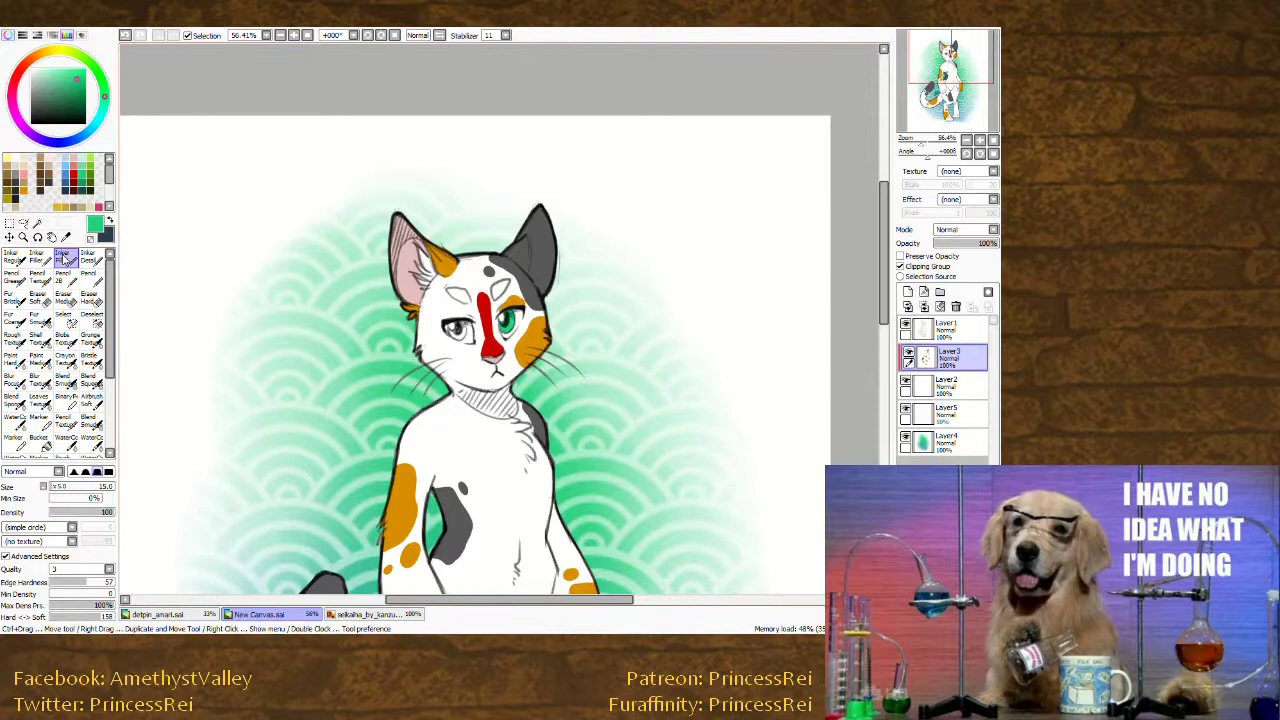
pyautogui.click(66, 171)
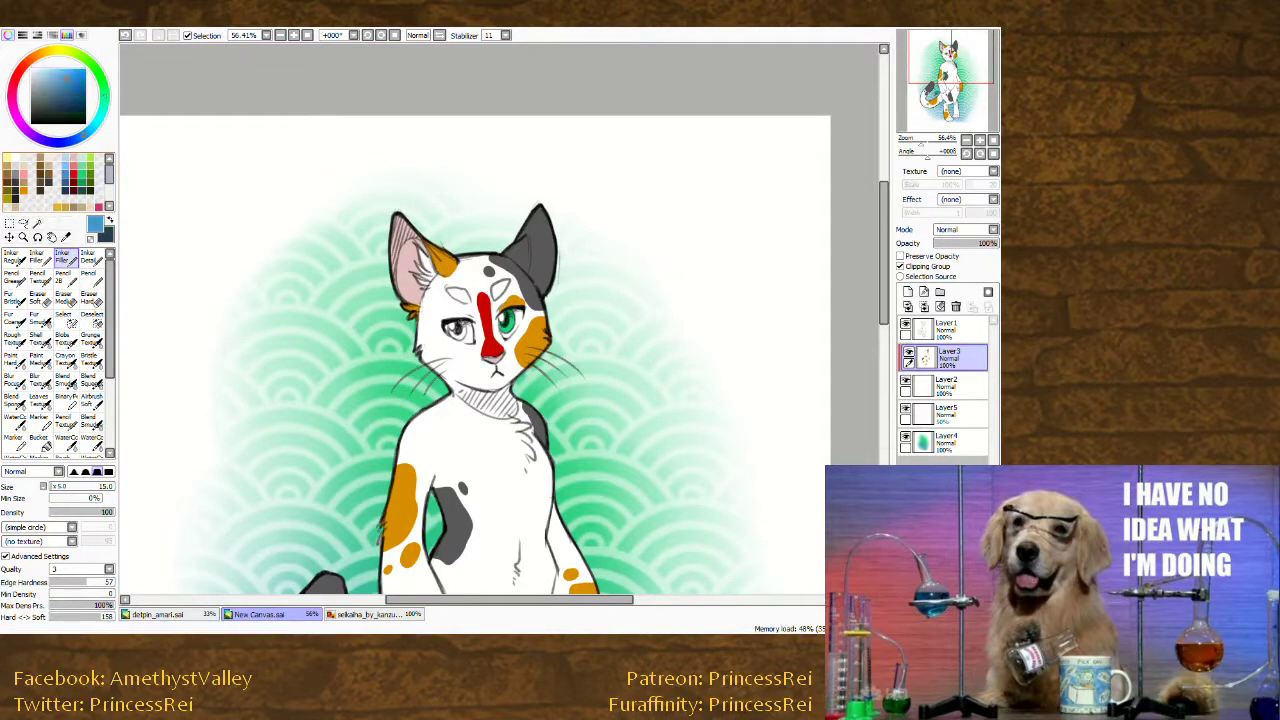
pyautogui.click(462, 327)
# Tint the white of the blue eye light grey on Layer3.
pyautogui.click(16, 174)
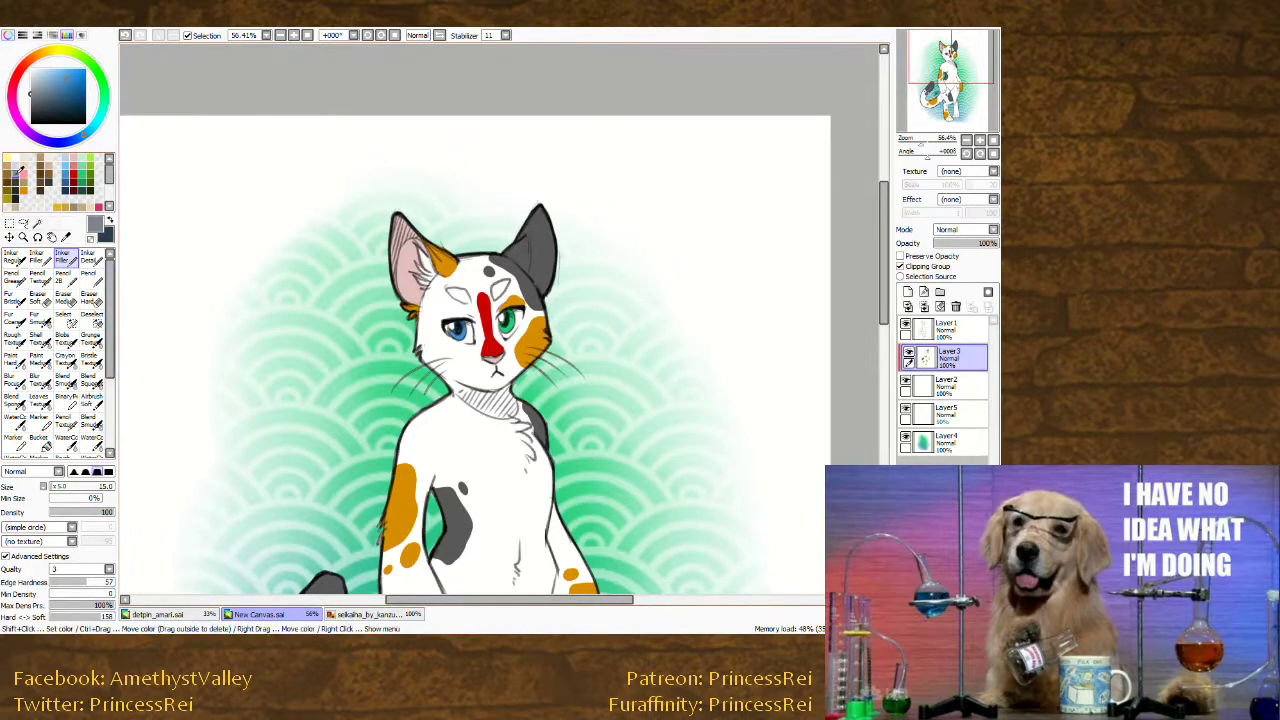
pyautogui.press('Delete')
pyautogui.press('Delete')
pyautogui.press('Delete')
pyautogui.press('Delete')
pyautogui.press('Delete')
pyautogui.press('Delete')
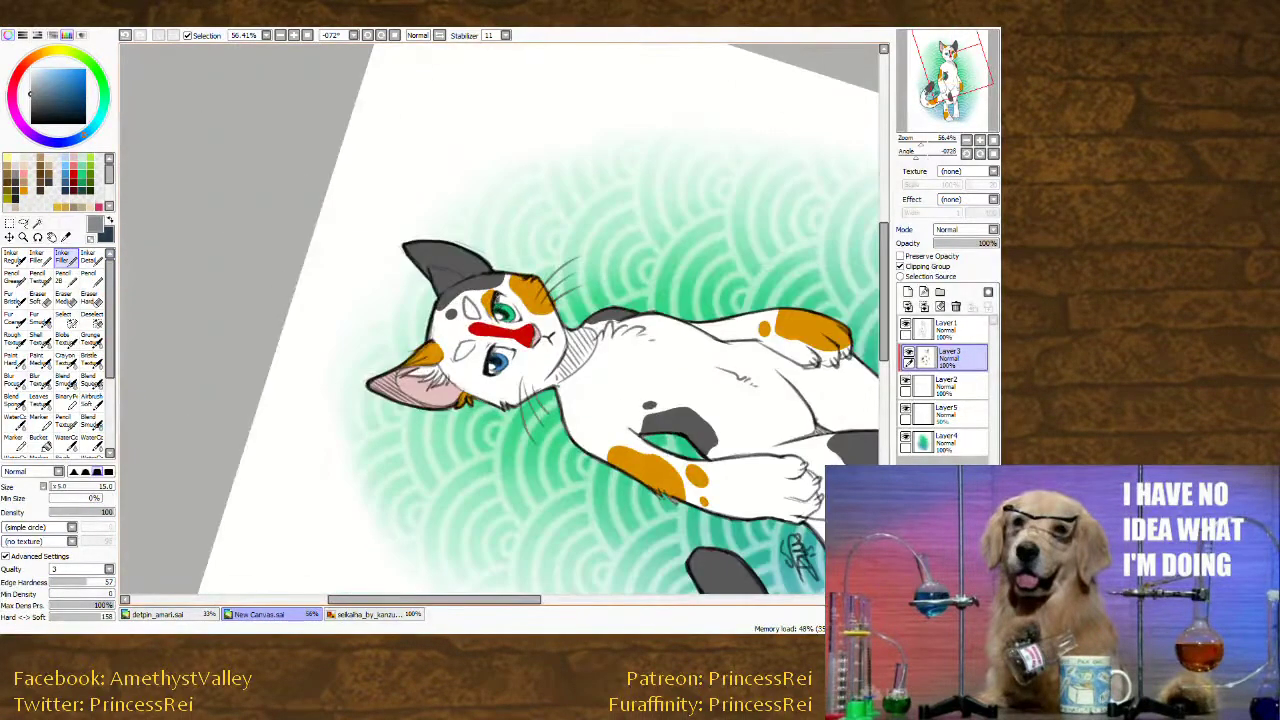
pyautogui.click(30, 79)
pyautogui.moveTo(488, 368); pyautogui.dragTo(491, 358)
pyautogui.moveTo(311, 443); pyautogui.dragTo(305, 290)
pyautogui.click(993, 141)
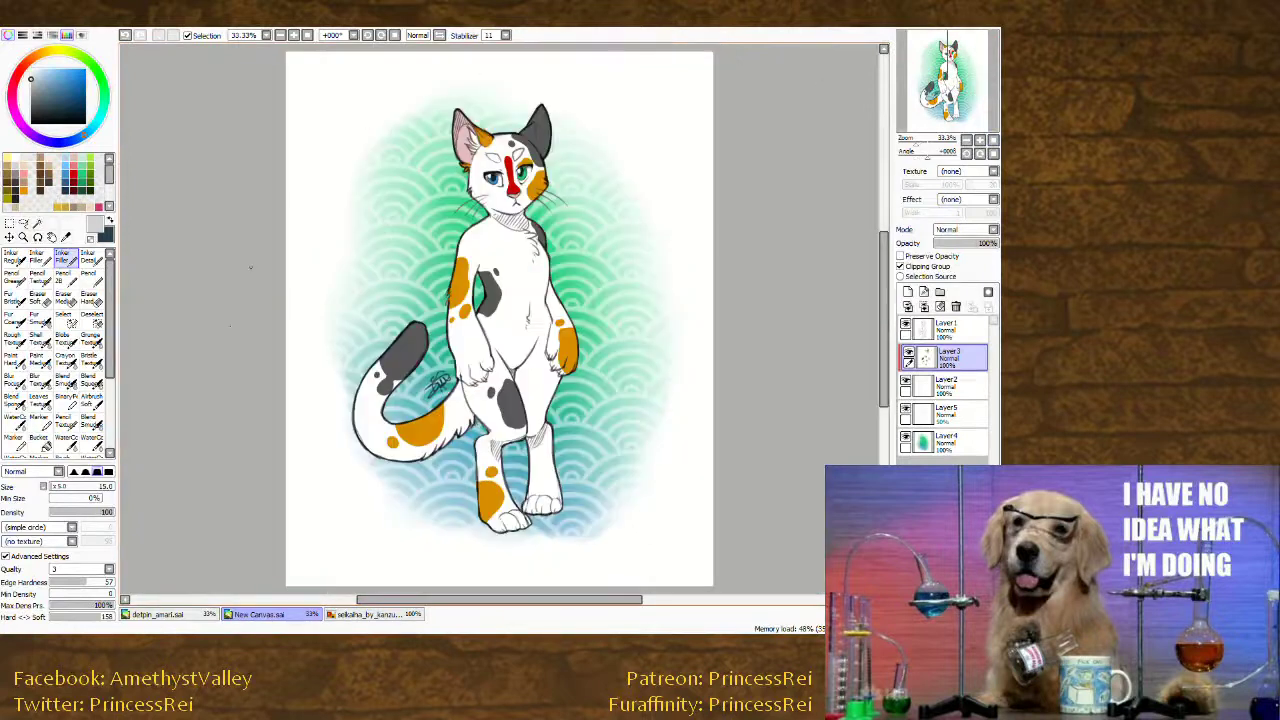
# Touch up the lower end of the red face stripe around the nose on Layer3, using colours sampled from the drawing.
pyautogui.click(923, 145)
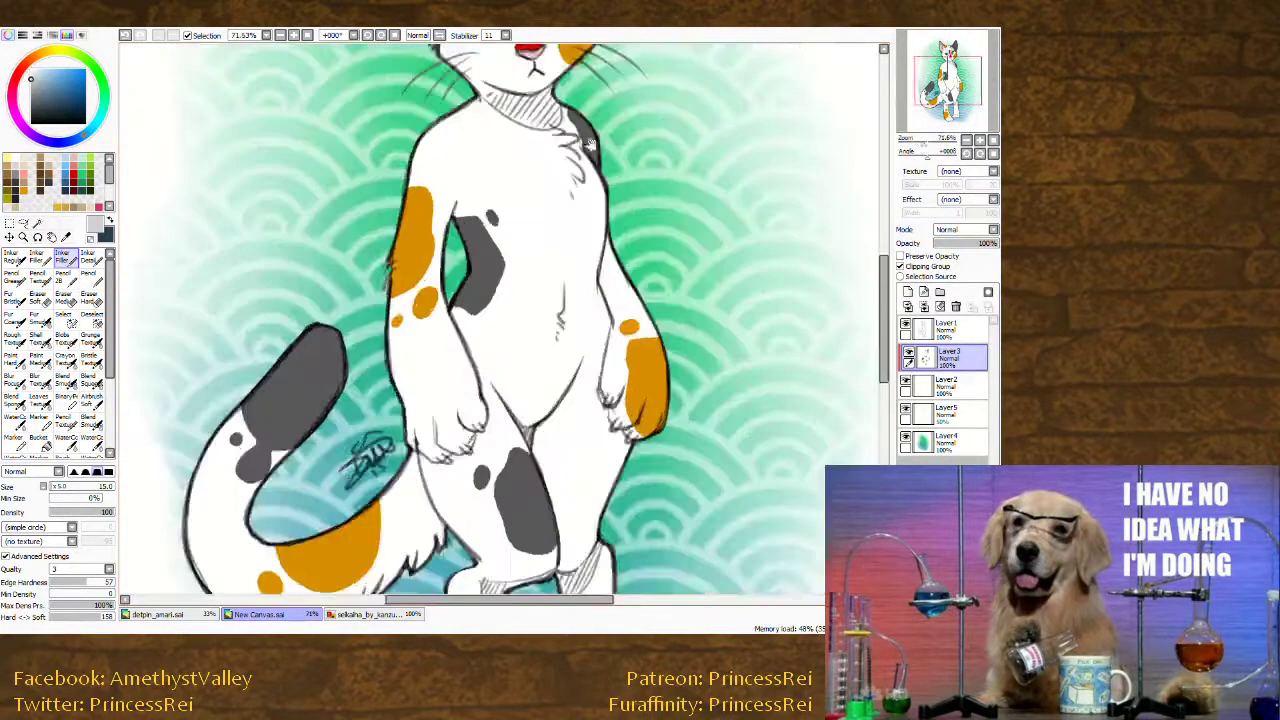
pyautogui.moveTo(235, 190); pyautogui.dragTo(378, 552)
pyautogui.keyDown('alt'); pyautogui.click(515, 216); pyautogui.keyUp('alt')
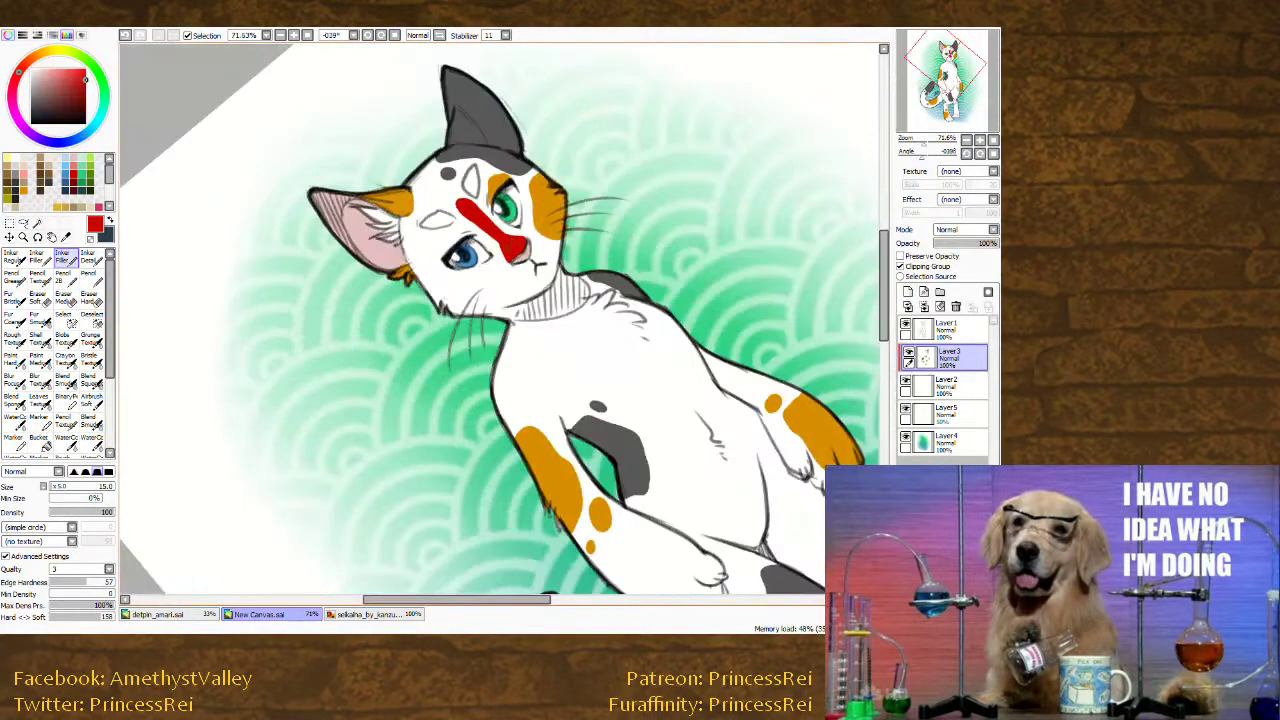
pyautogui.moveTo(524, 238); pyautogui.dragTo(525, 260)
pyautogui.keyDown('alt'); pyautogui.click(530, 250); pyautogui.keyUp('alt')
pyautogui.moveTo(527, 247); pyautogui.dragTo(514, 262)
pyautogui.moveTo(284, 286); pyautogui.dragTo(420, 85)
pyautogui.keyDown('alt'); pyautogui.click(562, 262); pyautogui.keyUp('alt')
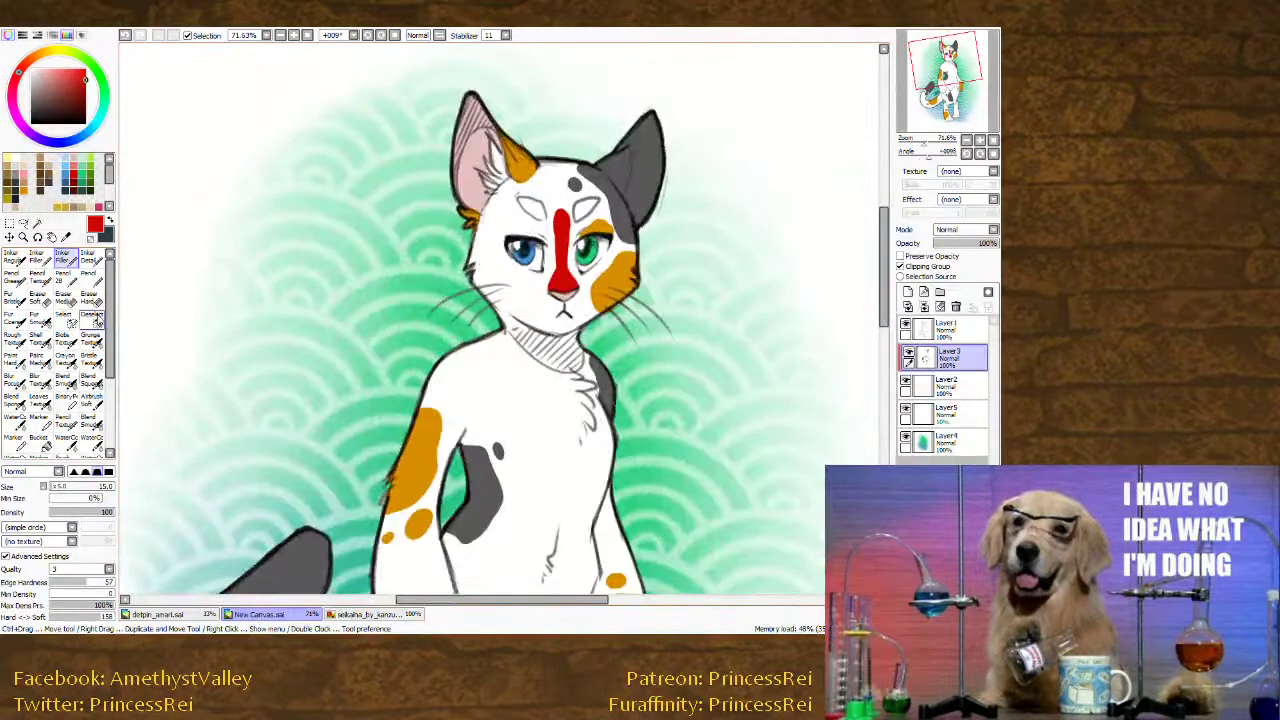
# Shorten the red face stripe to eye level with the hard eraser and reshape its top into points with Inker Filler at size 10.
pyautogui.click(90, 300)
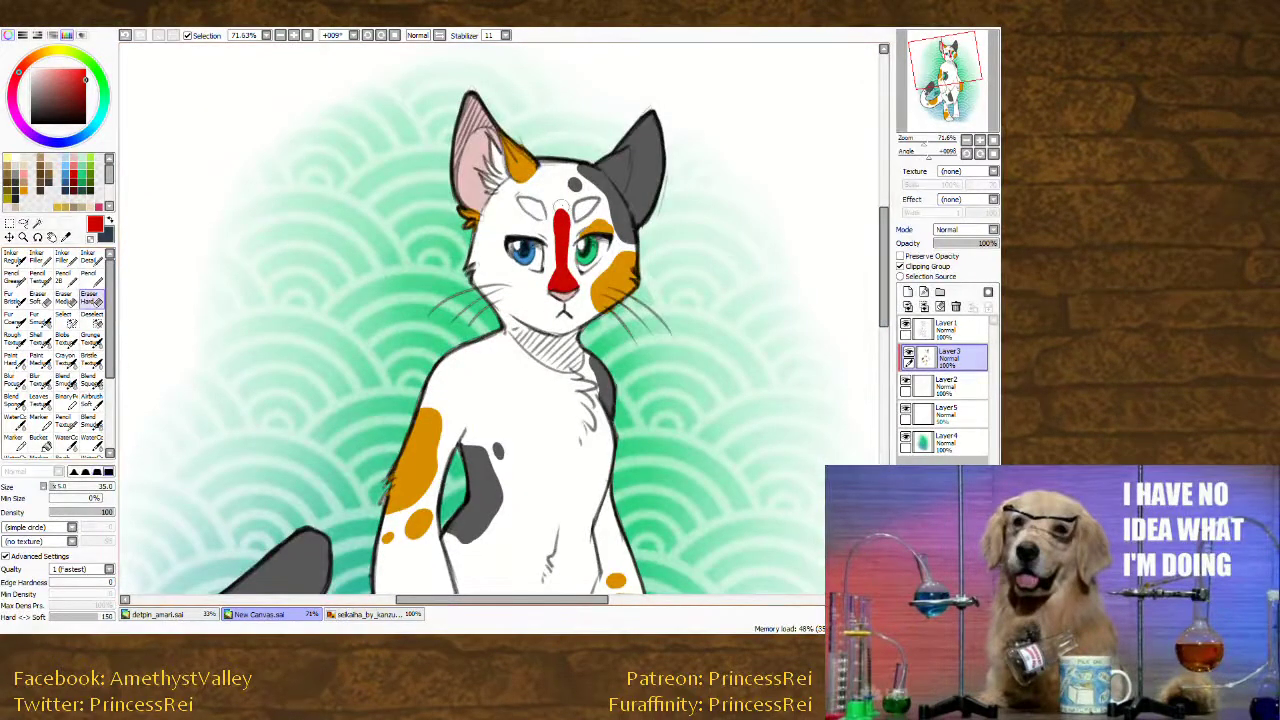
pyautogui.moveTo(560, 205)
pyautogui.mouseDown()
pyautogui.moveTo(563, 240)
pyautogui.moveTo(555, 203)
pyautogui.mouseUp()
pyautogui.click(64, 256)
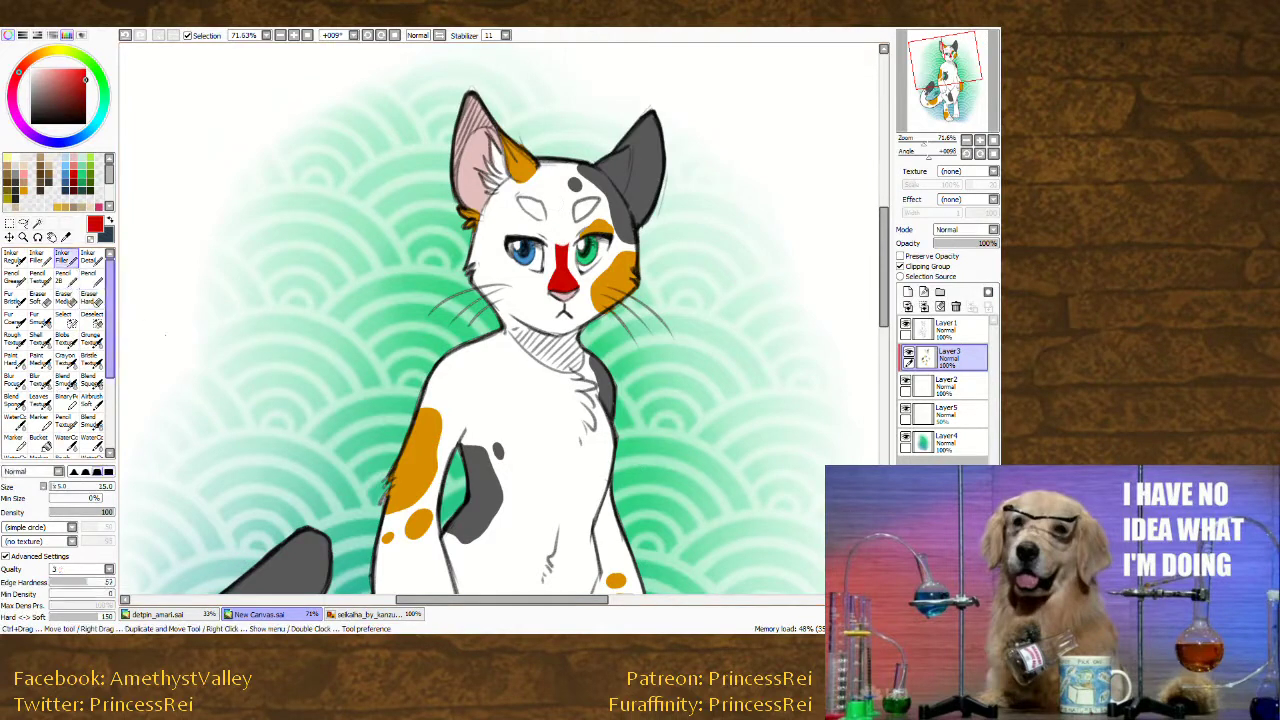
pyautogui.click(53, 488)
pyautogui.click(61, 486)
pyautogui.press('Home')
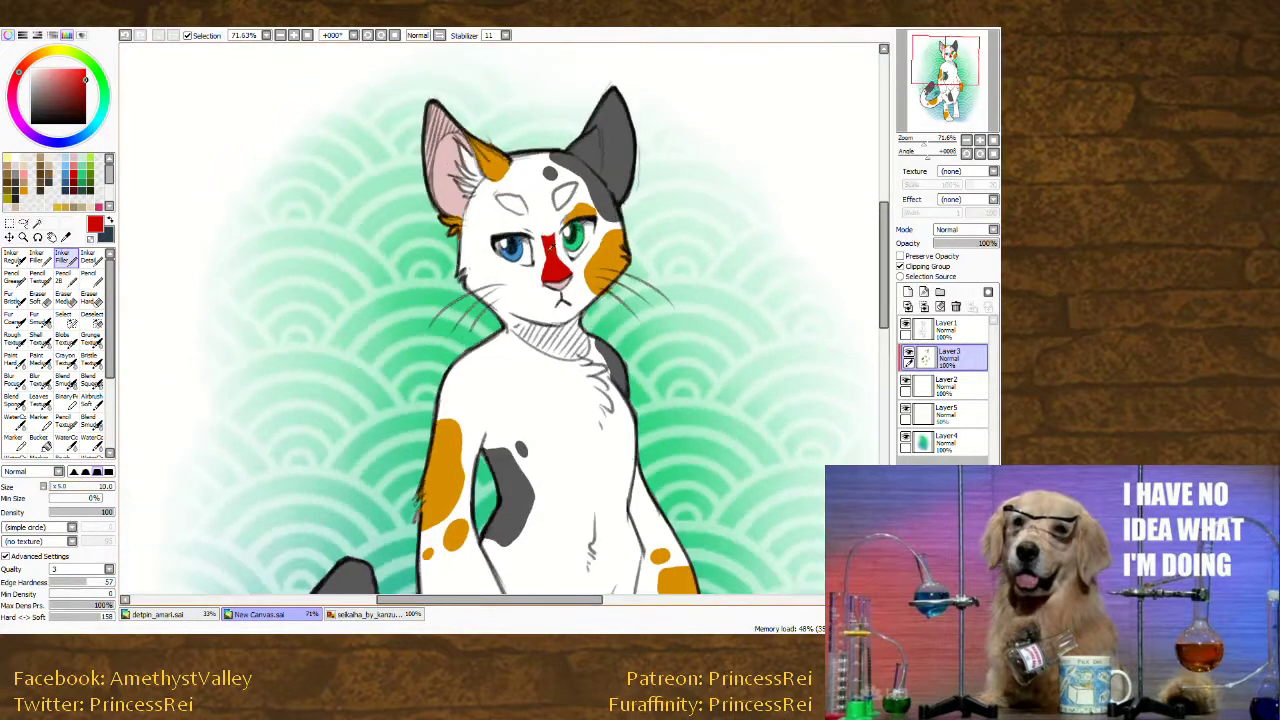
pyautogui.hotkey('ctrl', 'z')
pyautogui.moveTo(553, 227)
pyautogui.mouseDown()
pyautogui.moveTo(563, 261)
pyautogui.moveTo(554, 235)
pyautogui.moveTo(546, 258)
pyautogui.mouseUp()
# Paint a small orange spot just above the red stripe on Layer3, using the orange sampled from the cheek patch.
pyautogui.keyDown('alt'); pyautogui.click(602, 249); pyautogui.keyUp('alt')
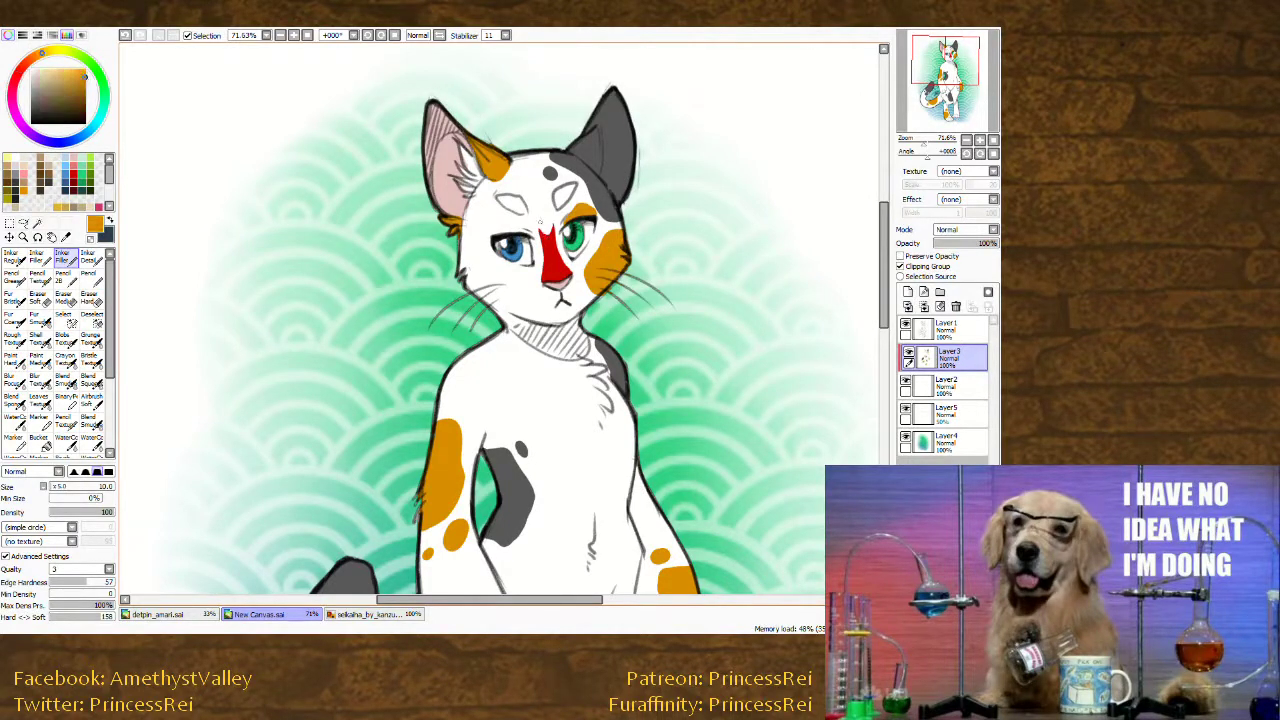
pyautogui.moveTo(544, 221); pyautogui.dragTo(546, 226)
pyautogui.click(89, 299)
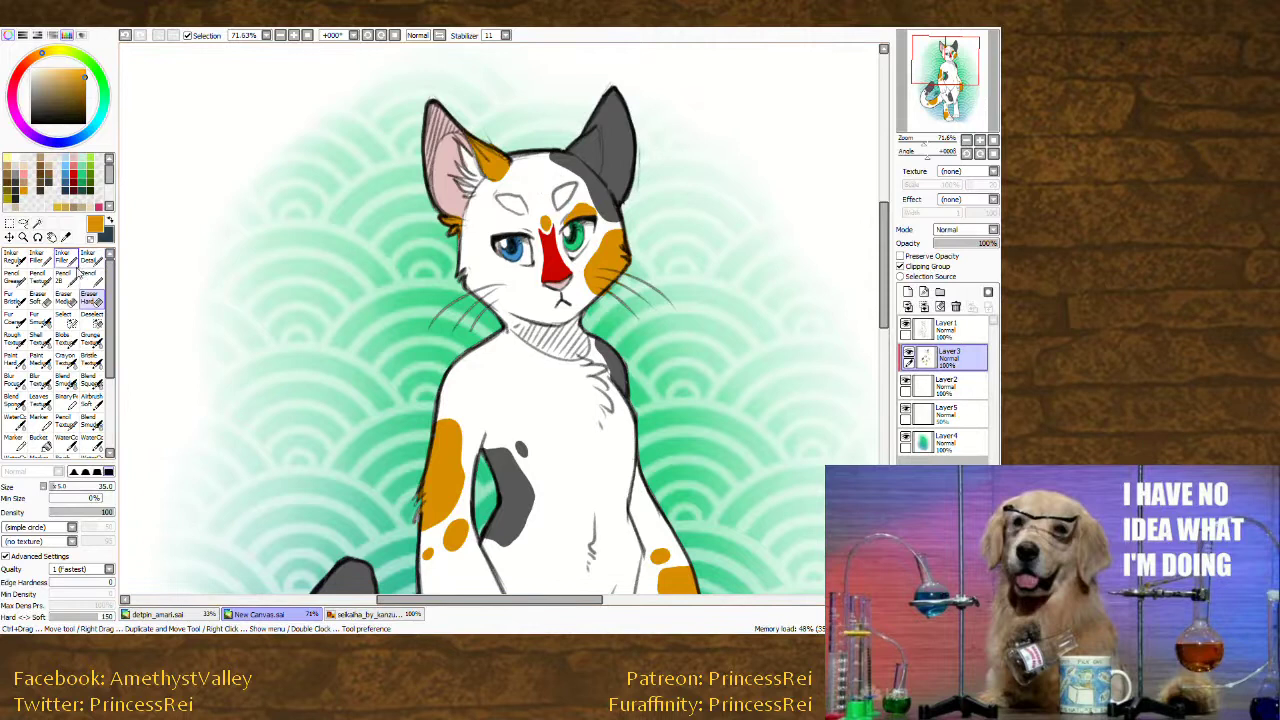
pyautogui.click(66, 260)
pyautogui.press('Delete')
# Try to trim the edge of the small orange forehead spot with a smaller hard eraser.
pyautogui.click(90, 299)
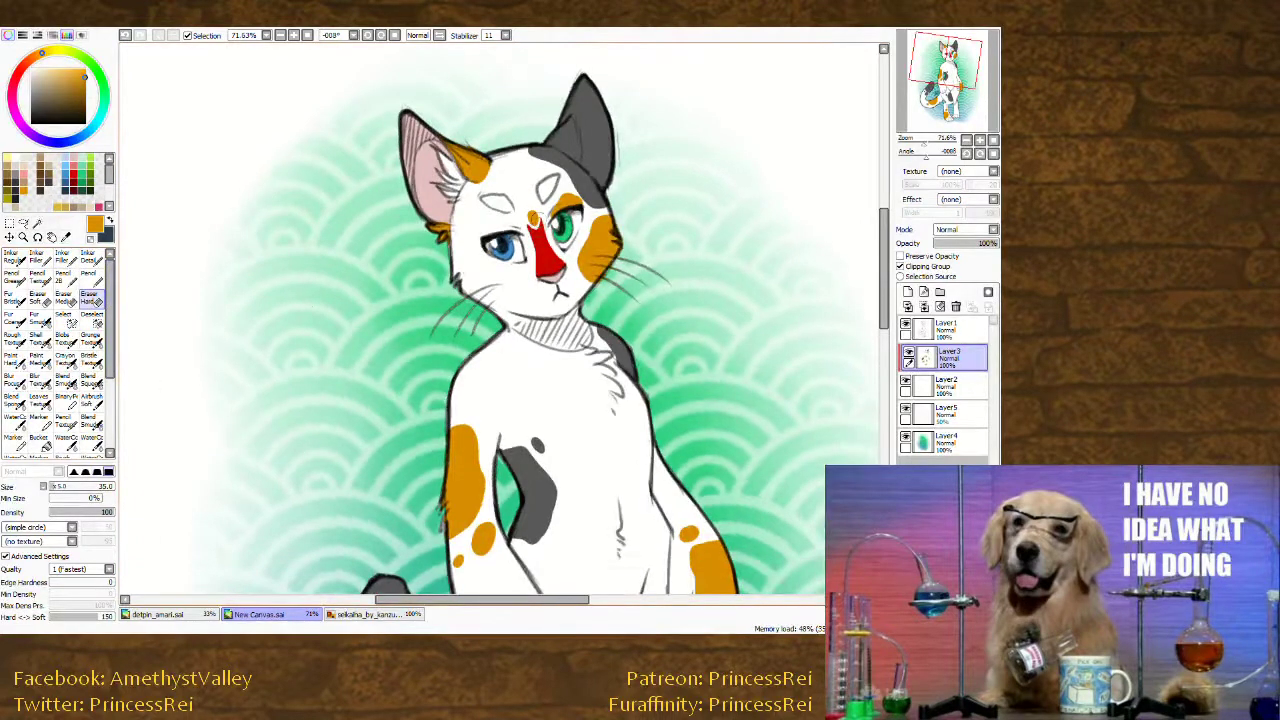
pyautogui.press('[')
pyautogui.press('[')
pyautogui.press('[')
pyautogui.press('[')
pyautogui.press('[')
pyautogui.press('[')
pyautogui.press('[')
pyautogui.hotkey('ctrl', 'z')
pyautogui.moveTo(540, 222); pyautogui.dragTo(528, 214)
pyautogui.hotkey('ctrl', 'z')
# Add a tiny dark grey dot above the orange forehead spot with Inker Filler, and fit the whole drawing in view.
pyautogui.keyDown('alt'); pyautogui.click(528, 205); pyautogui.keyUp('alt')
pyautogui.click(65, 259)
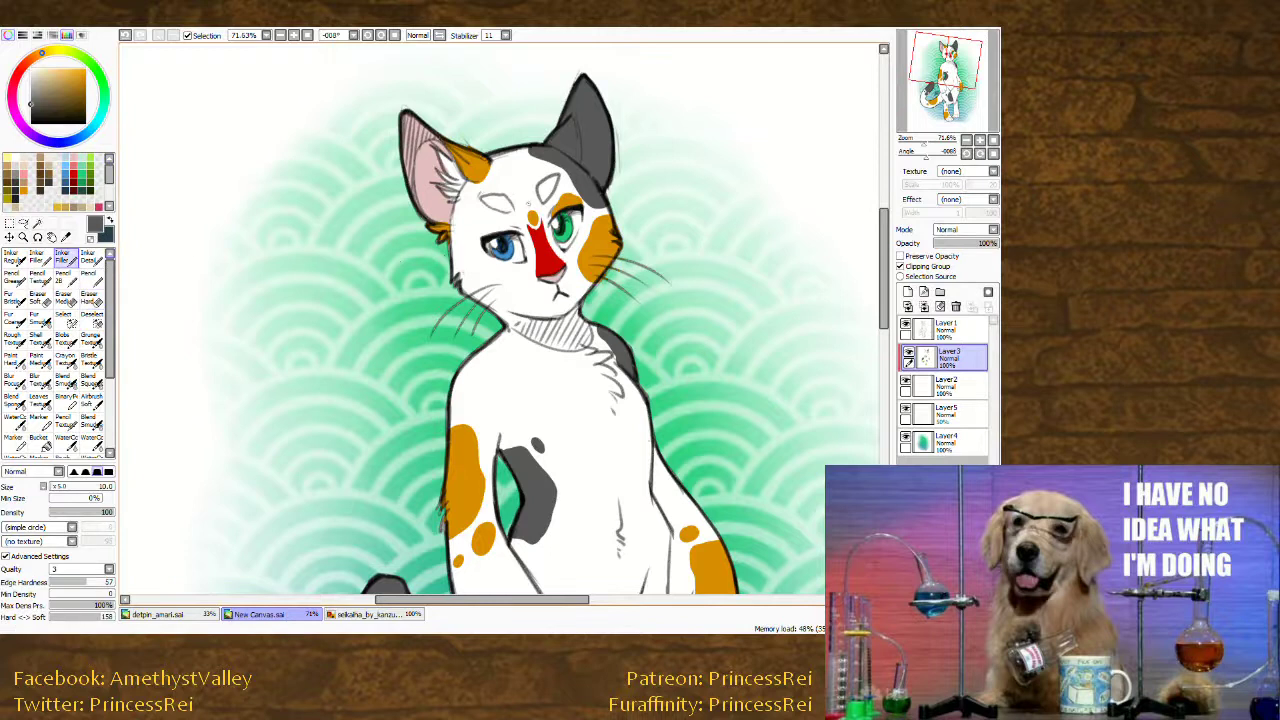
pyautogui.hotkey('ctrl', 'z')
pyautogui.click(529, 204)
pyautogui.keyDown('alt'); pyautogui.click(593, 247); pyautogui.keyUp('alt')
pyautogui.click(993, 141)
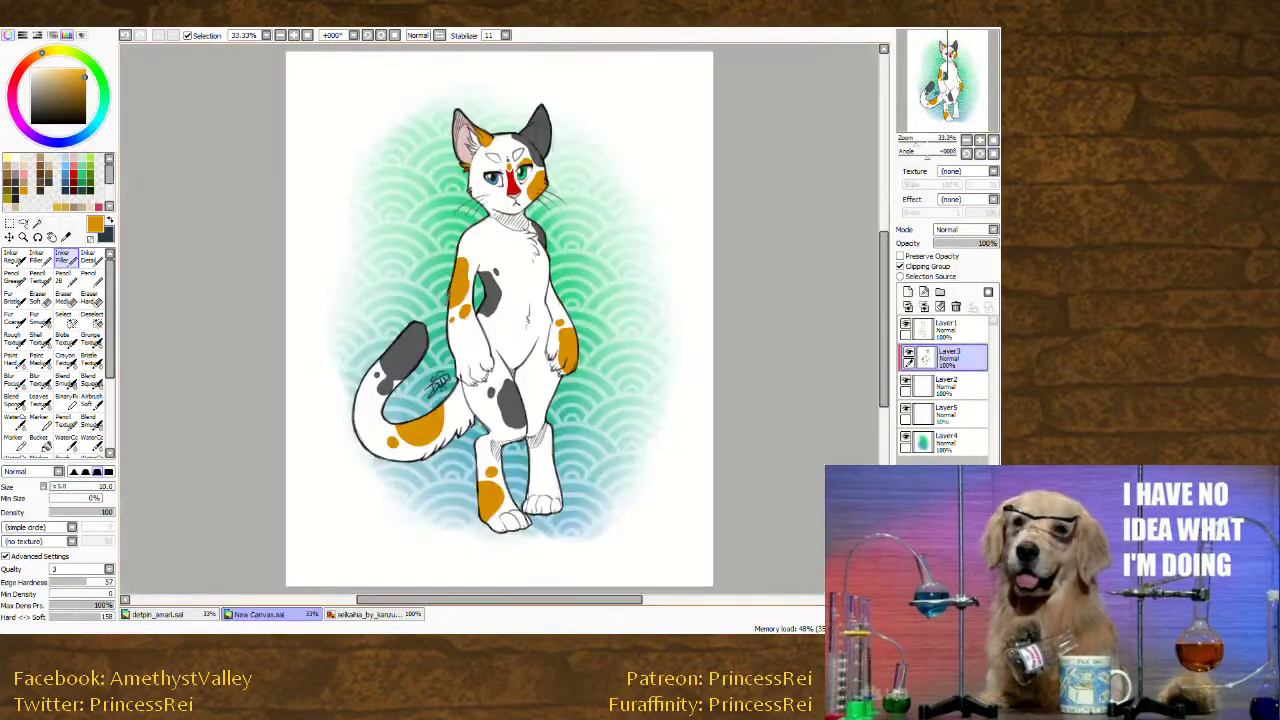